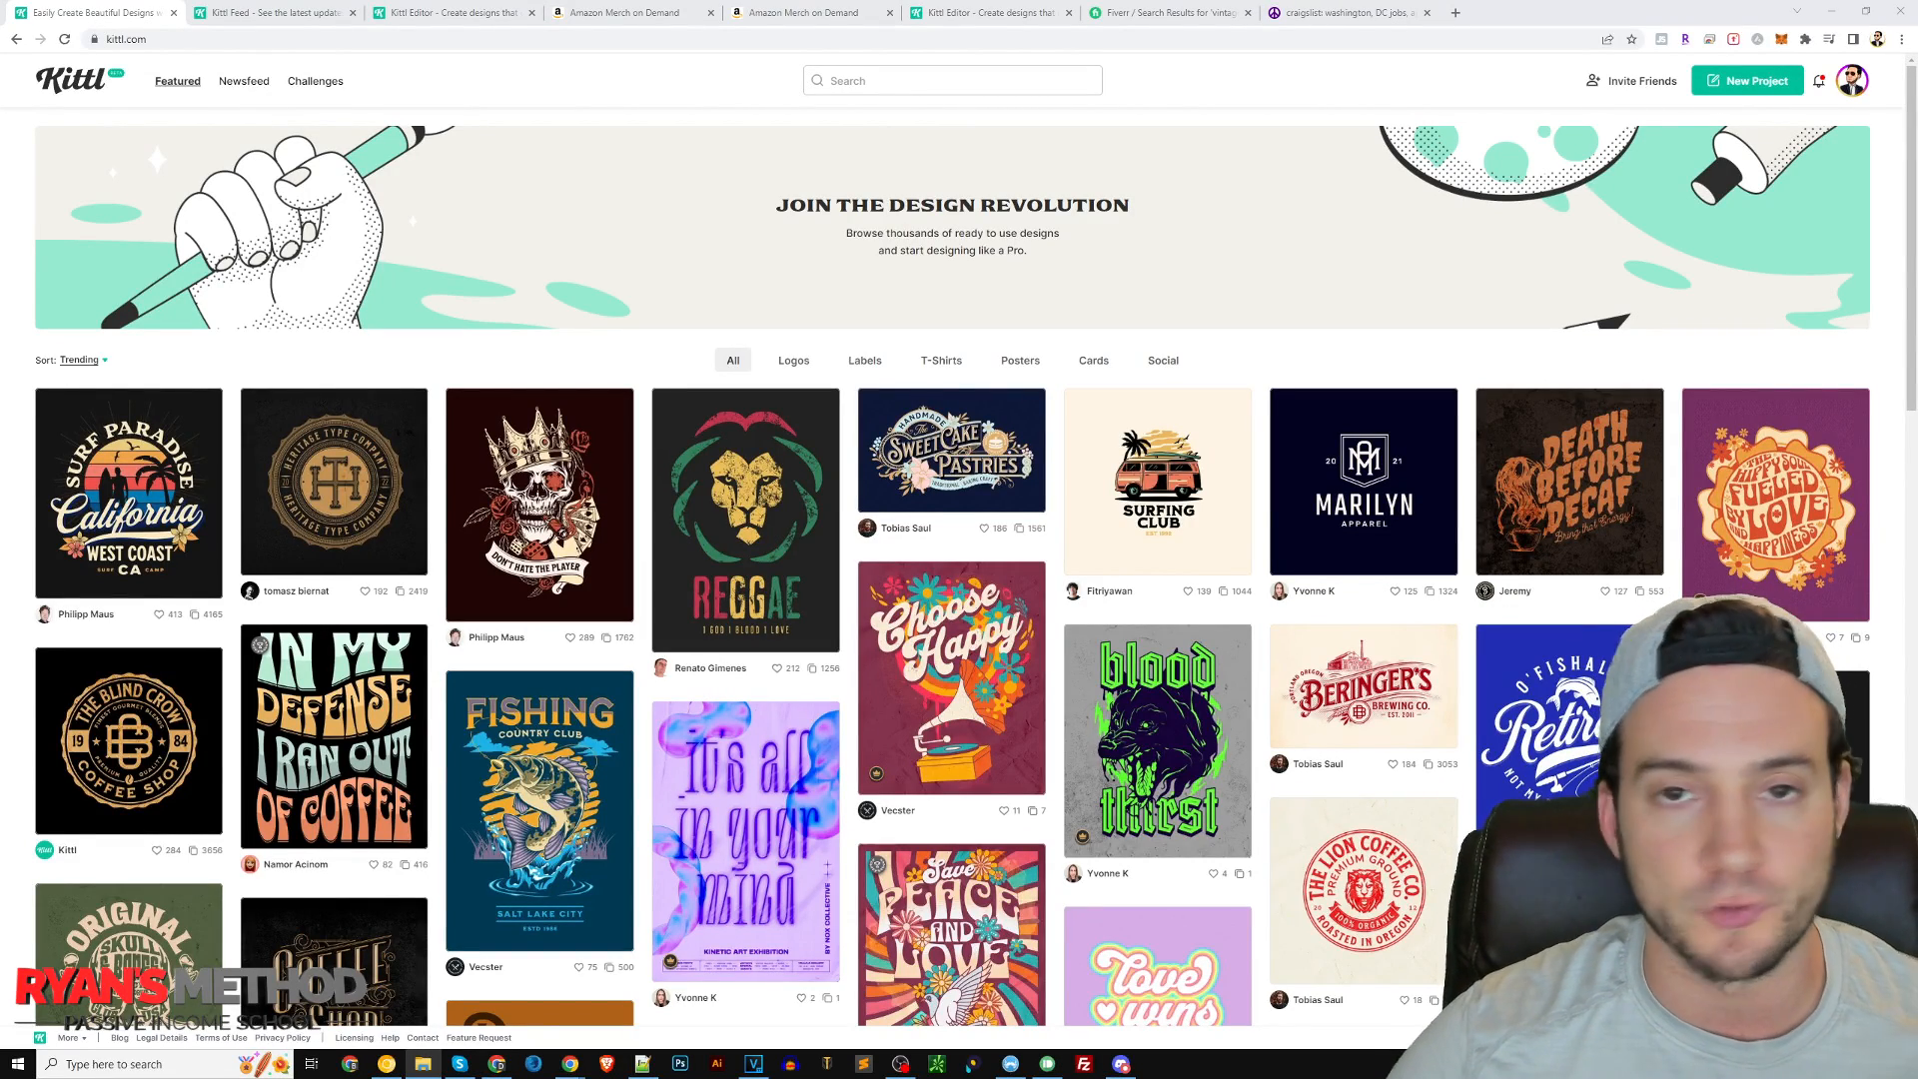
- View the Logos templates on Kittl and compare them with vintage logo services offered on Fiverr
left_click(797, 369)
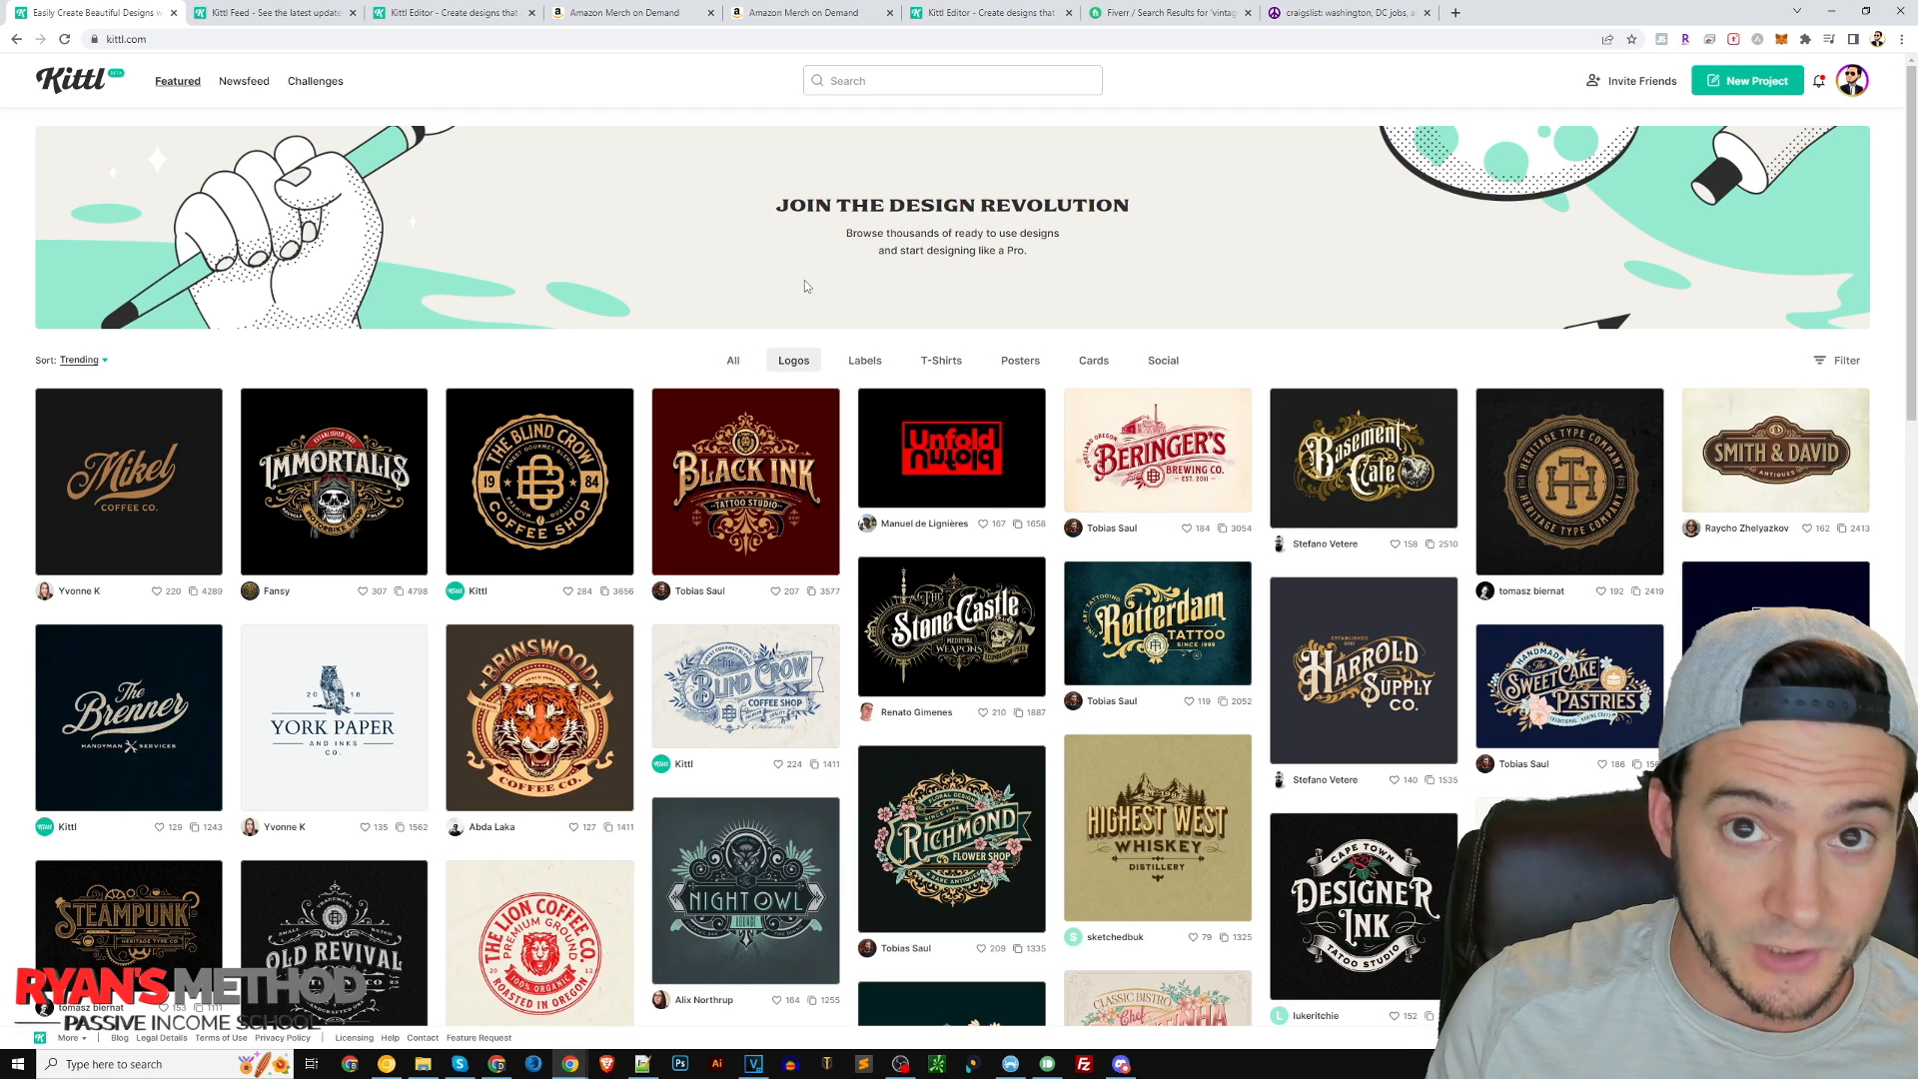
left_click(1166, 13)
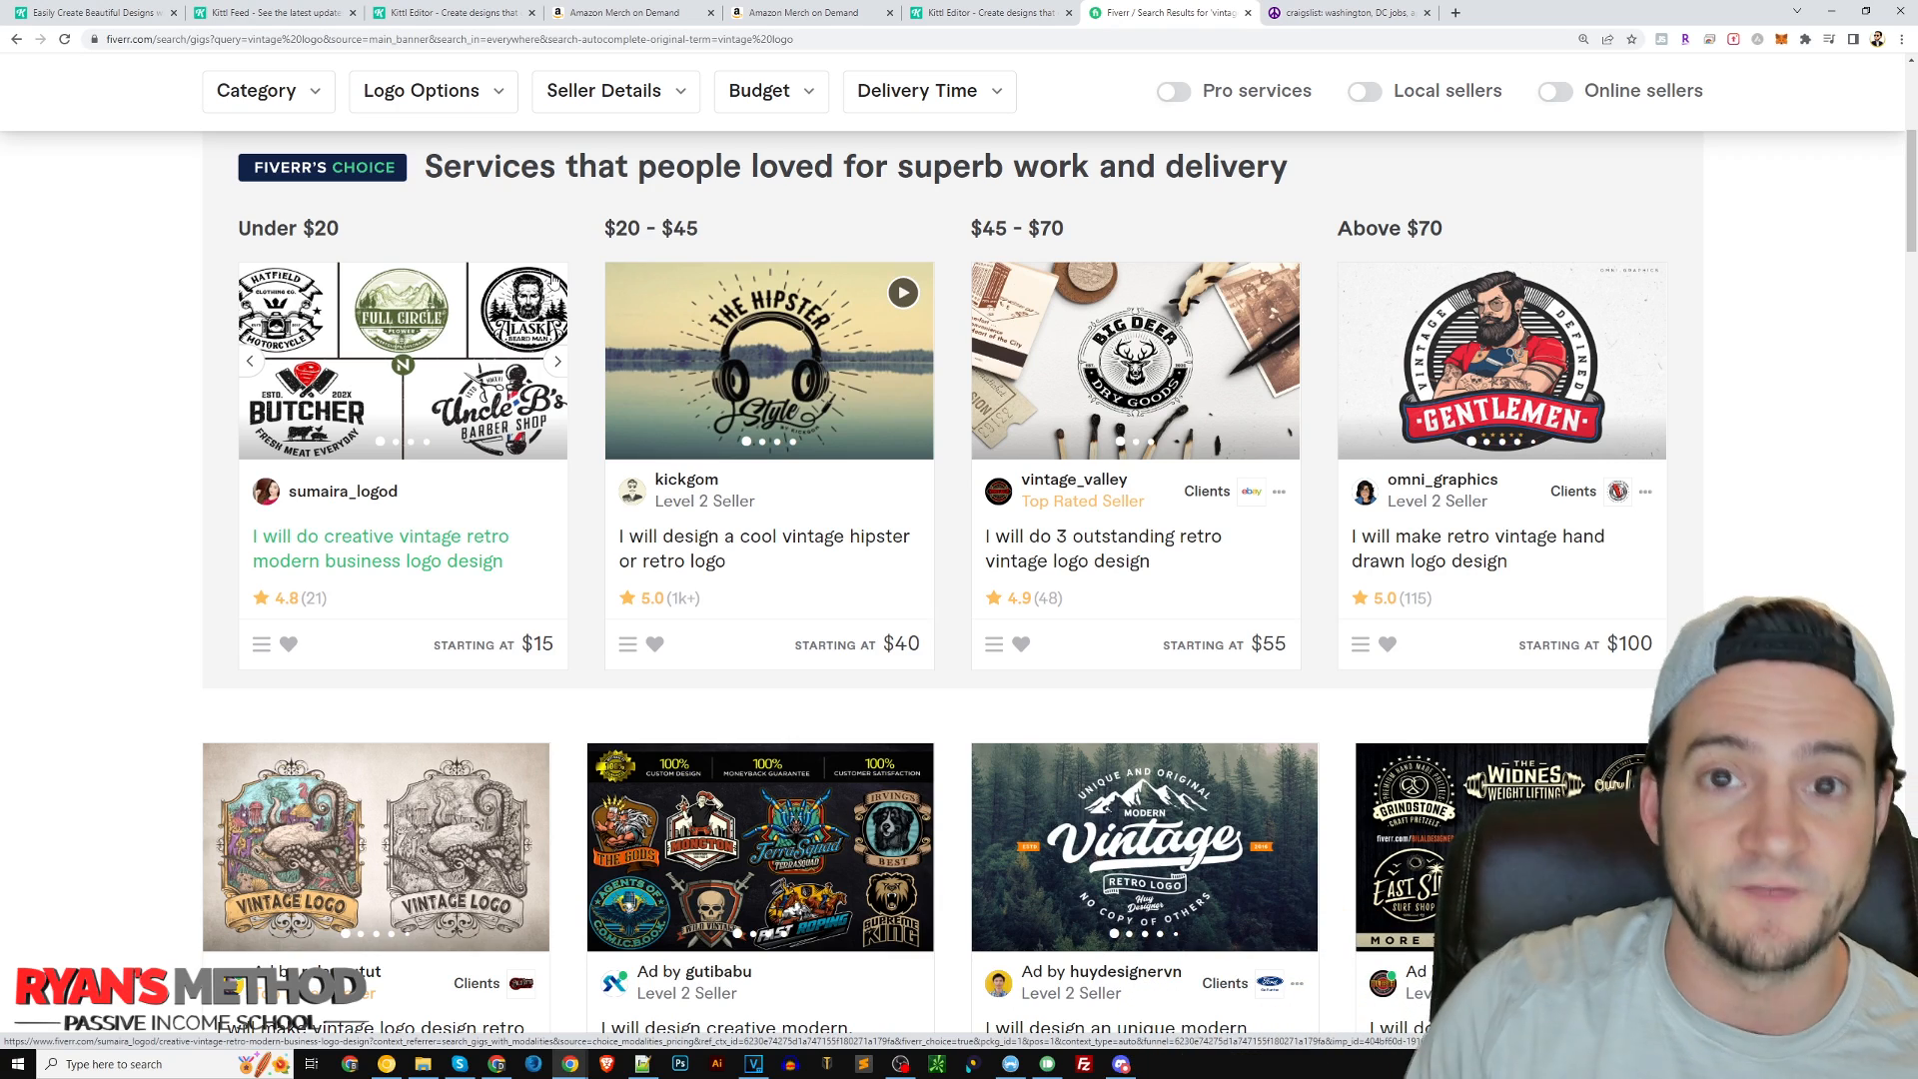
left_click(115, 22)
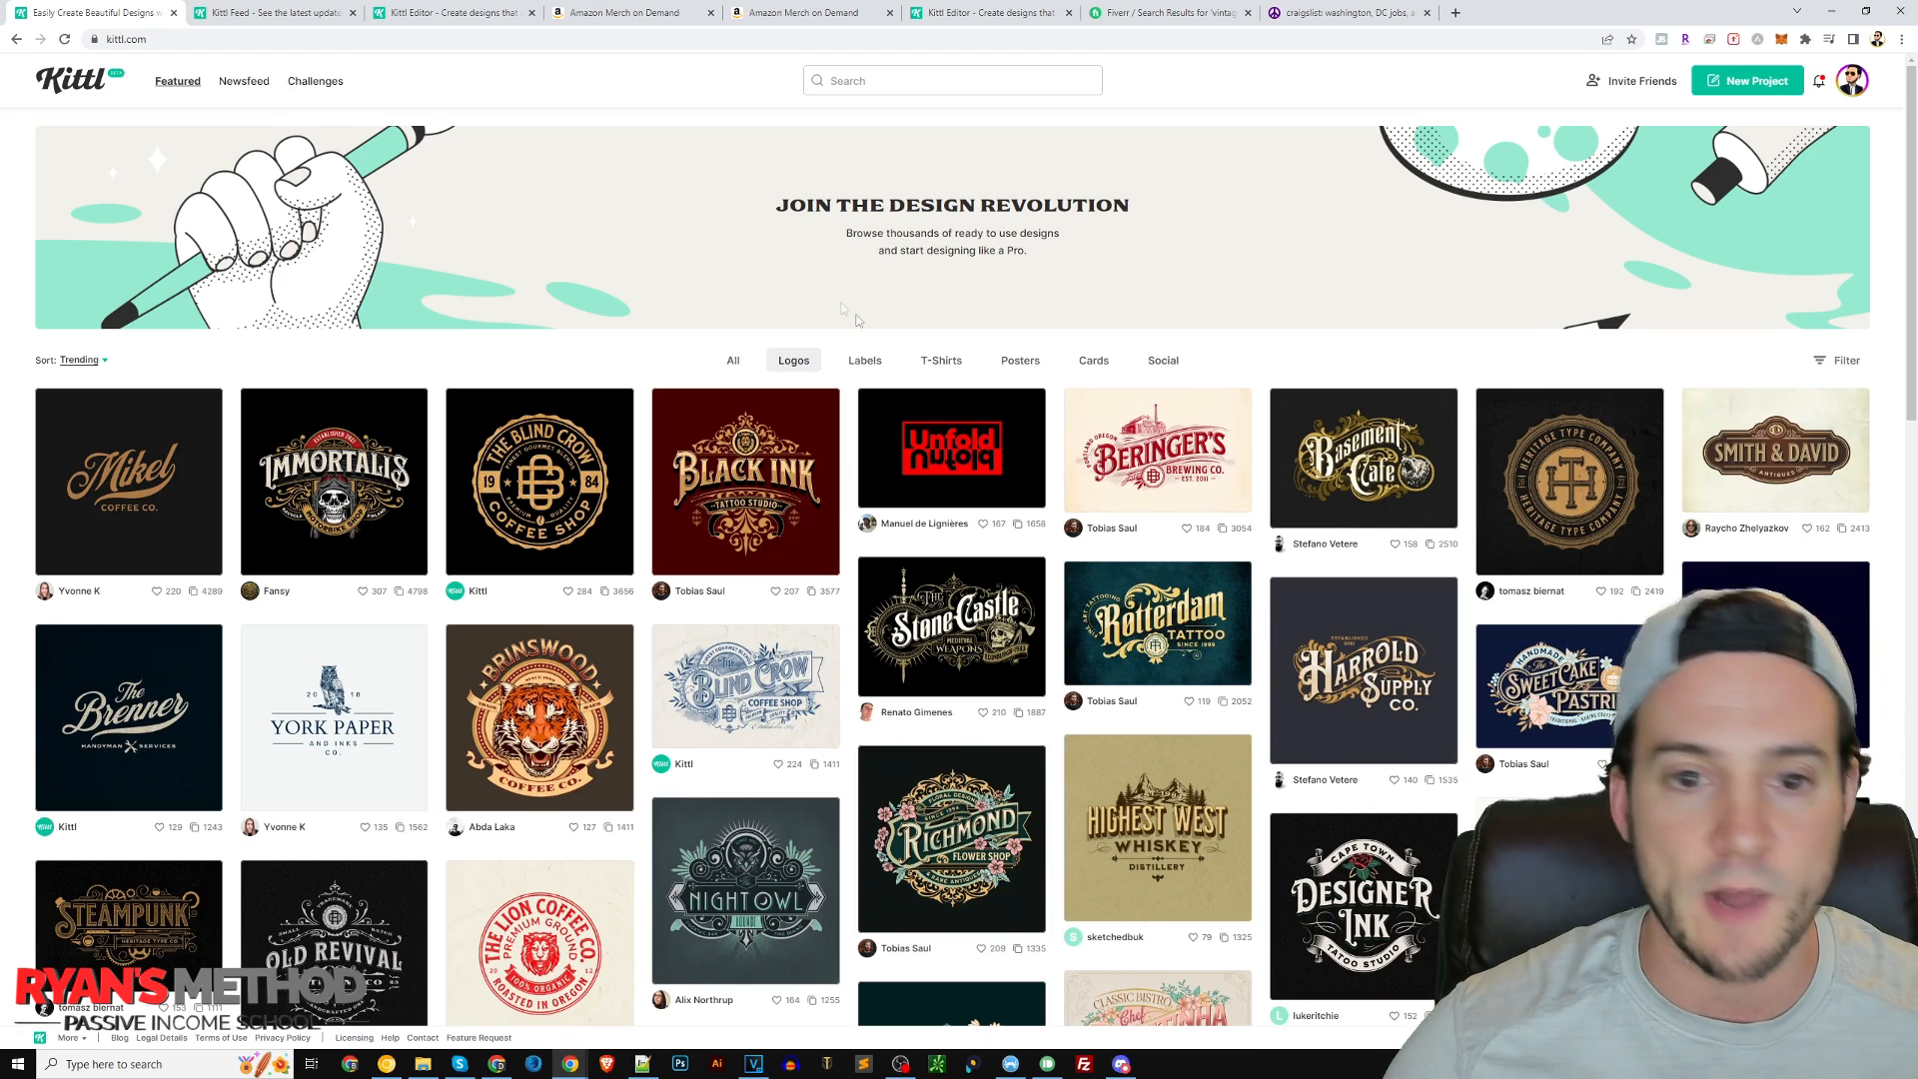
- Look through the Labels, T-Shirts, Posters, Cards and Social template categories
left_click(864, 363)
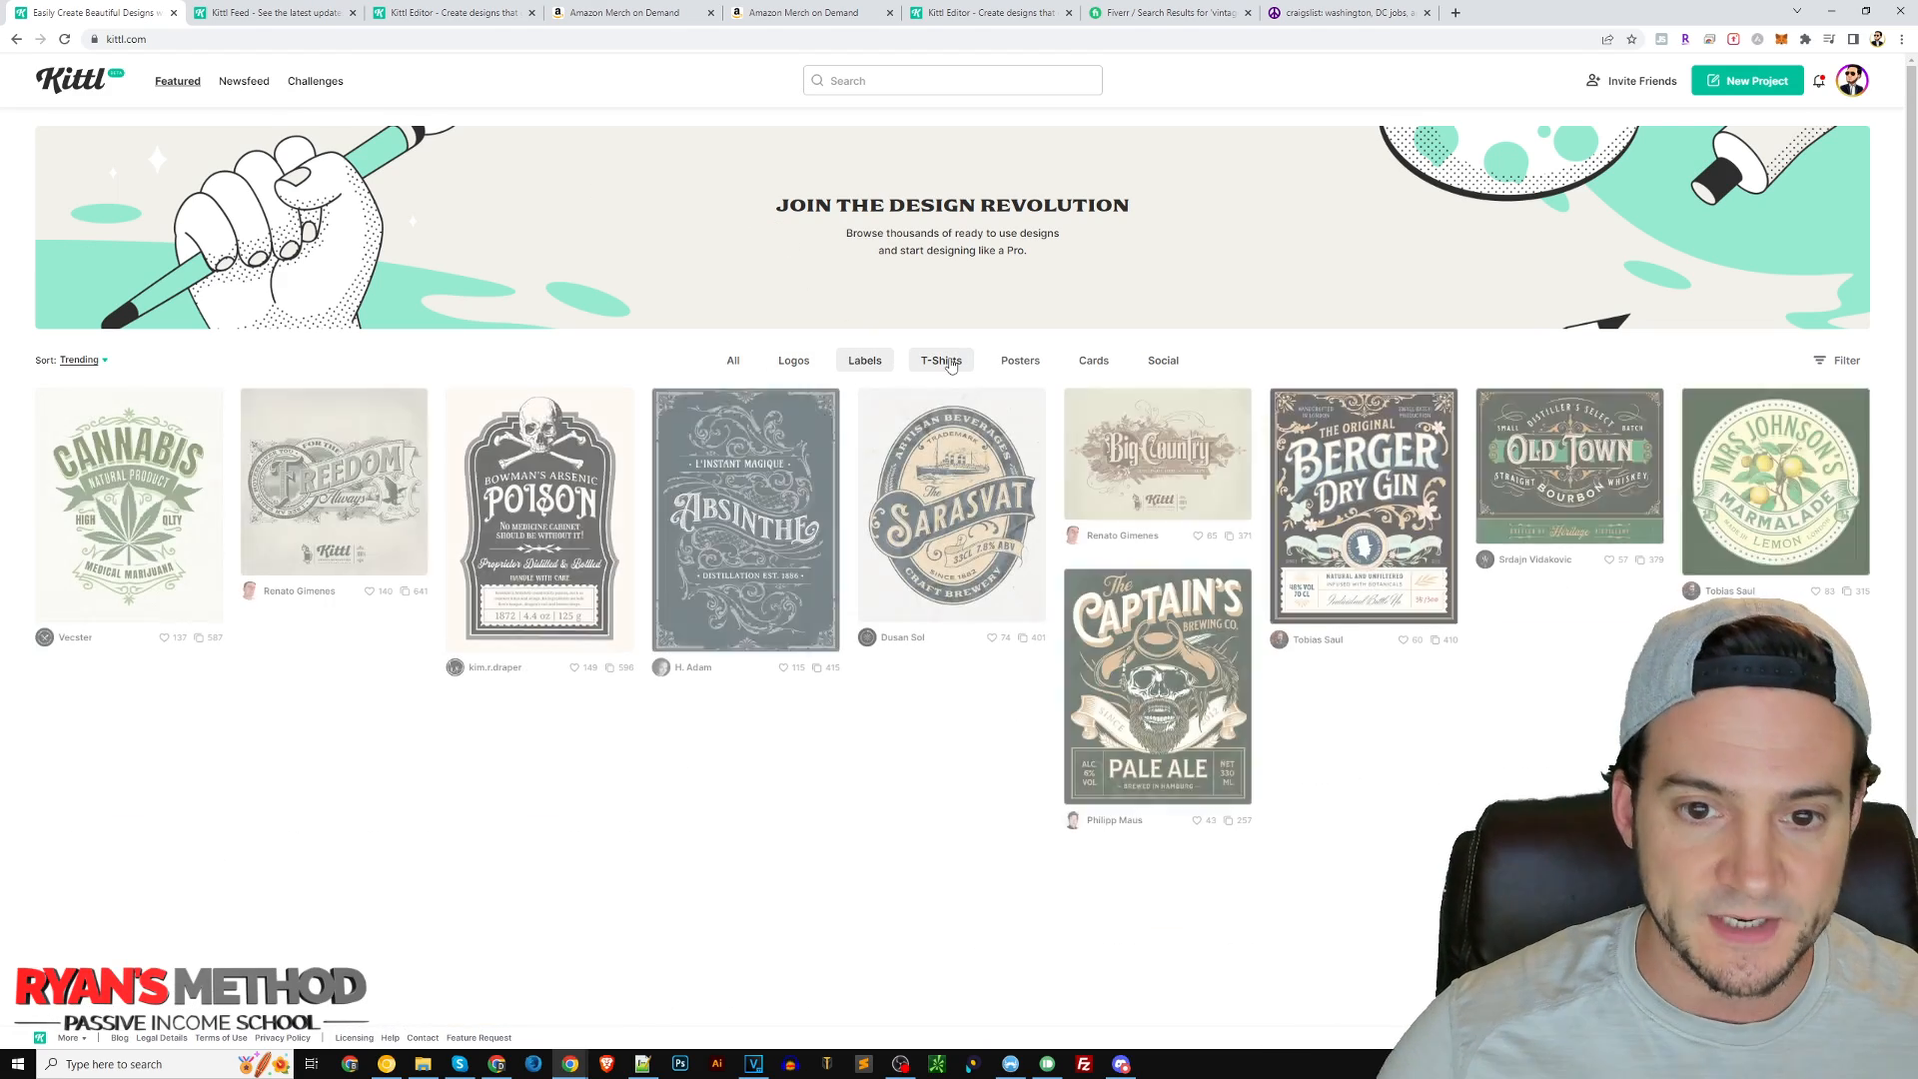
left_click(948, 364)
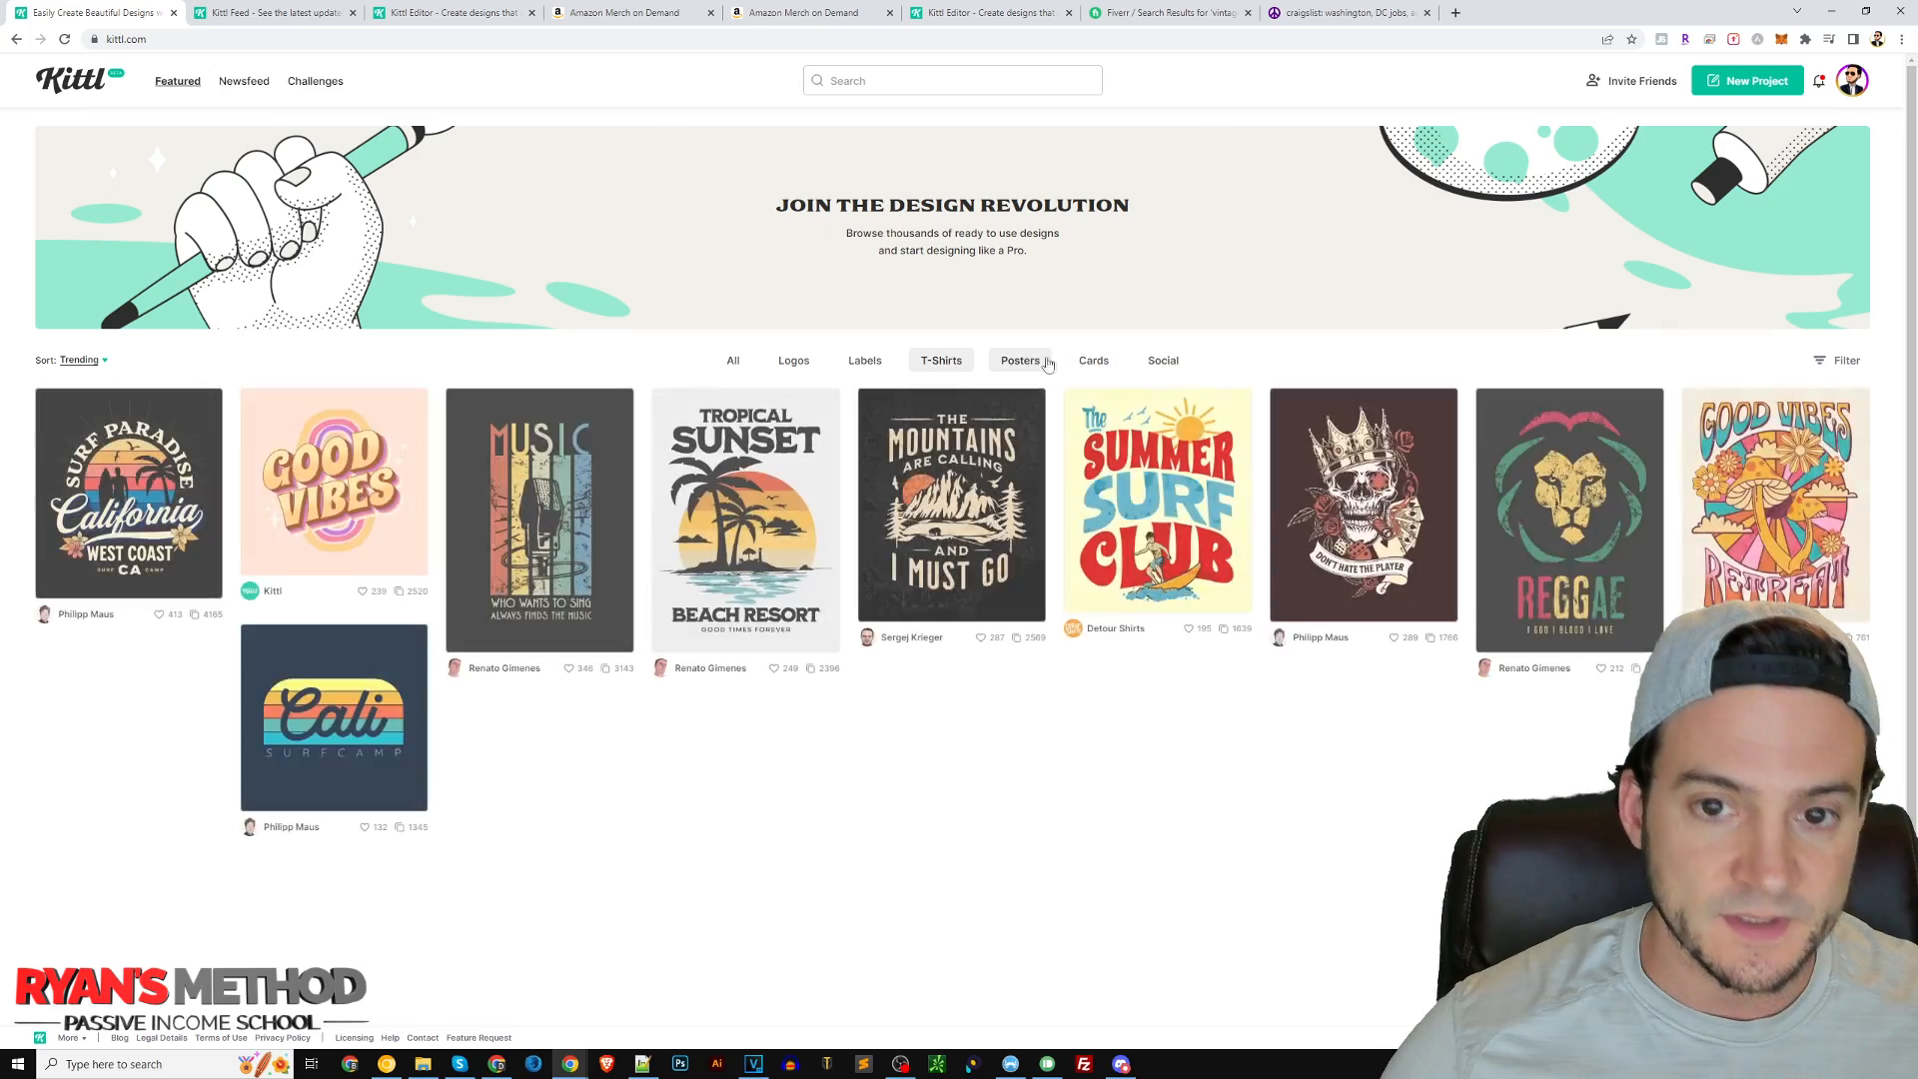
left_click(1030, 362)
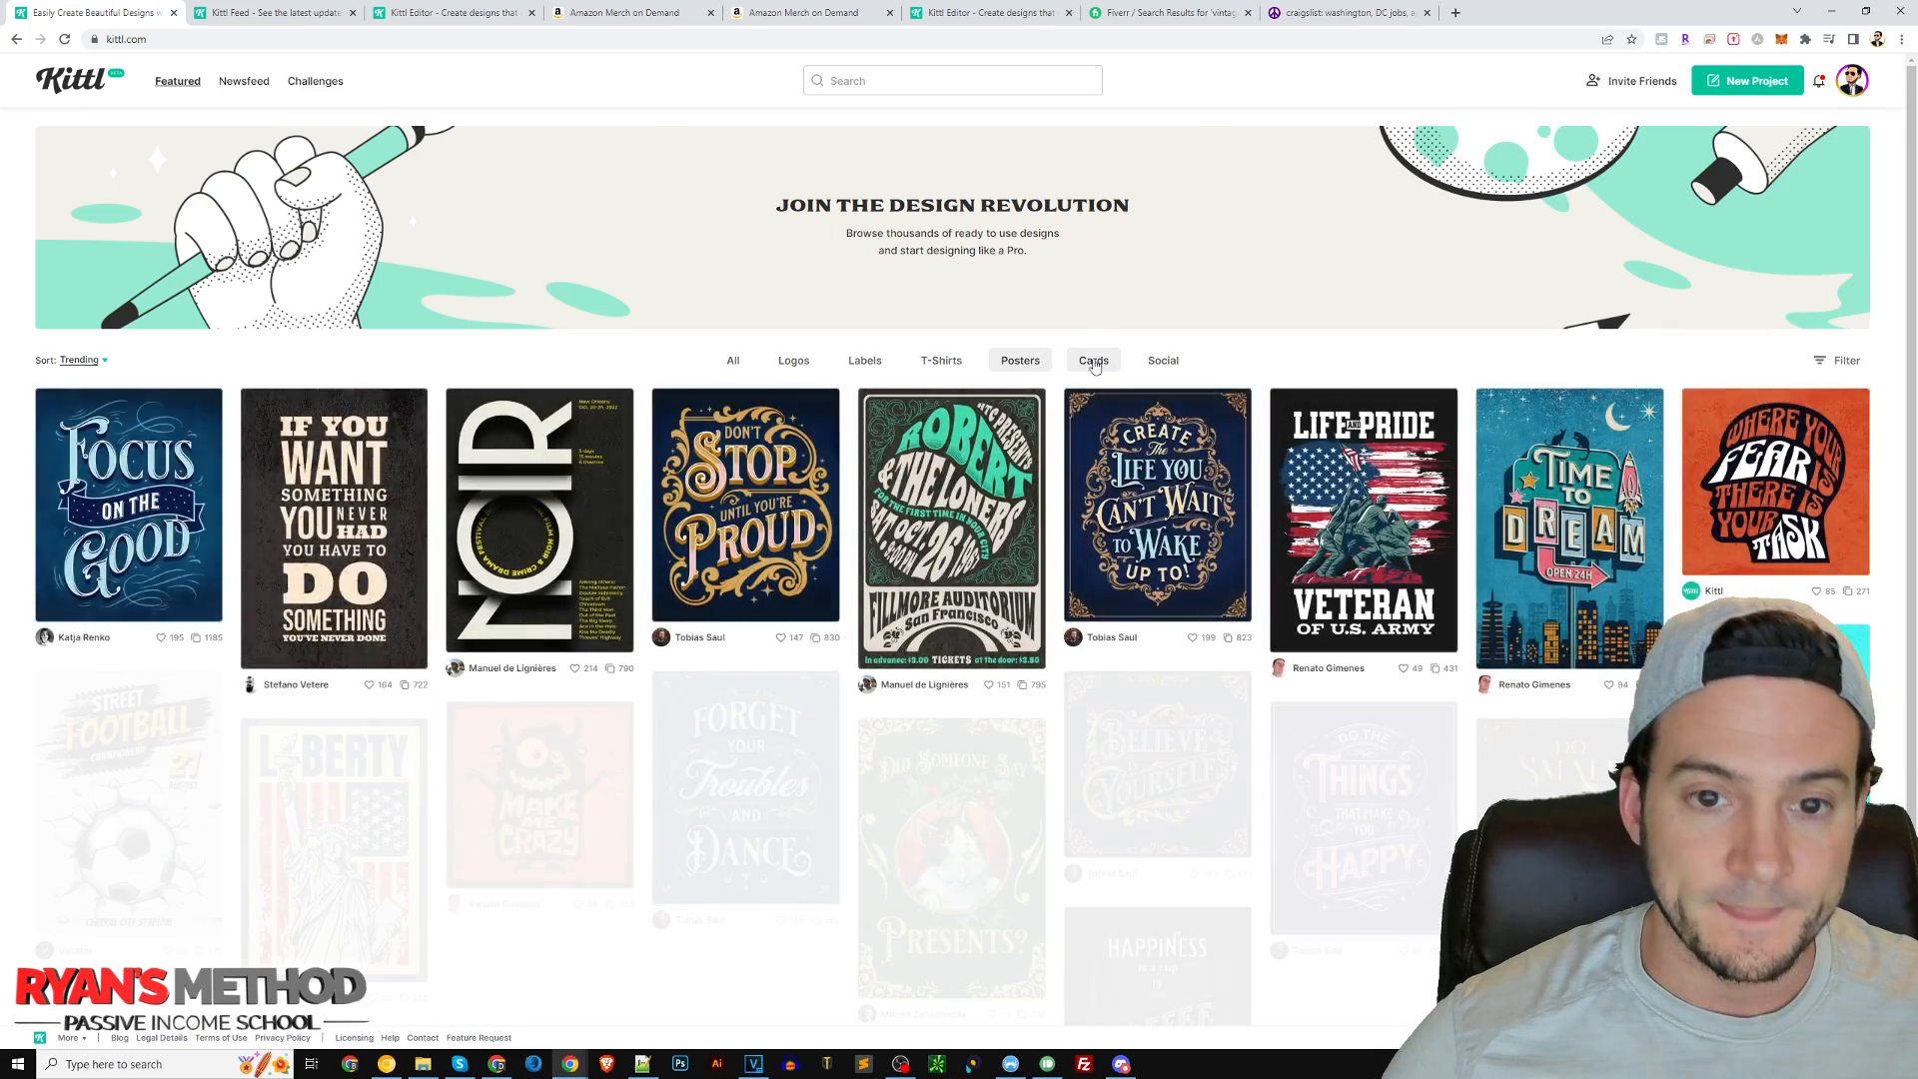
left_click(1096, 365)
left_click(1164, 364)
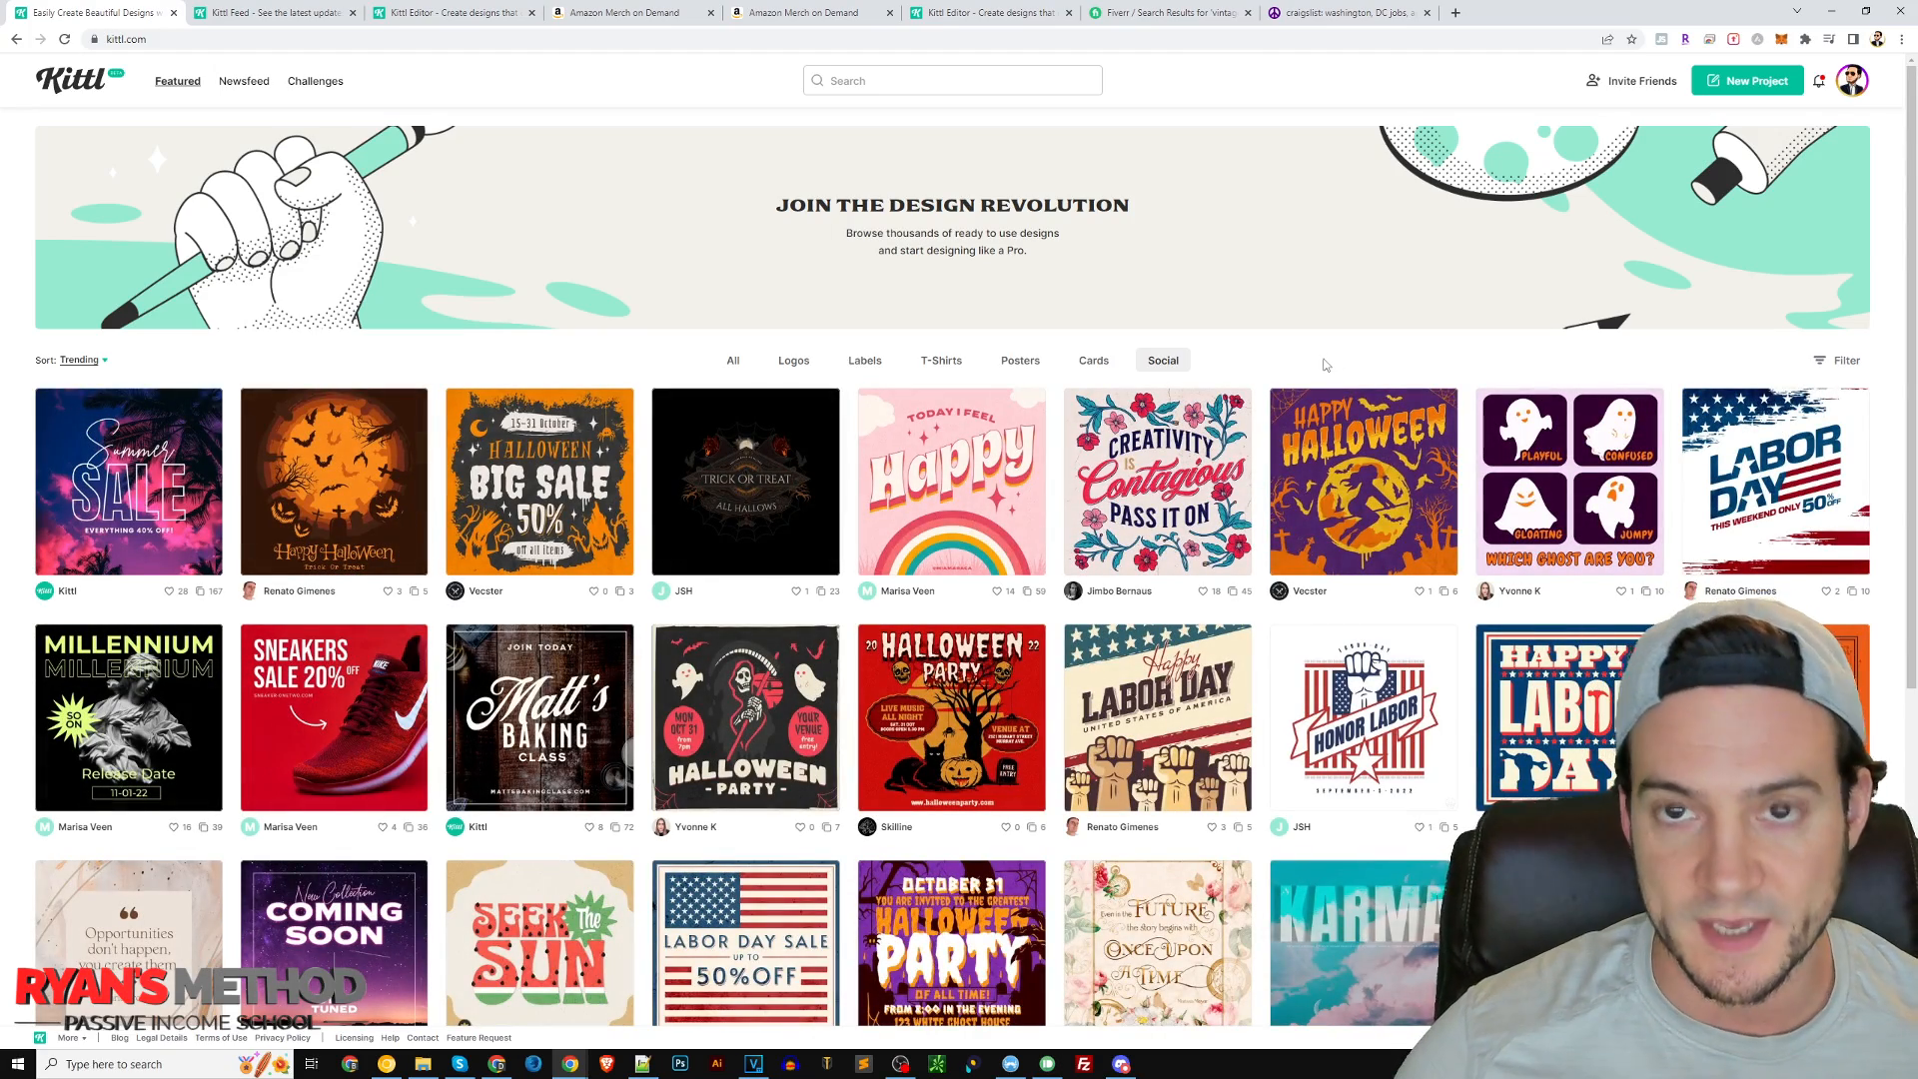
- Check the Washington, DC craigslist page, and return to Kittl to view the T-Shirts and All template categories
left_click(1343, 13)
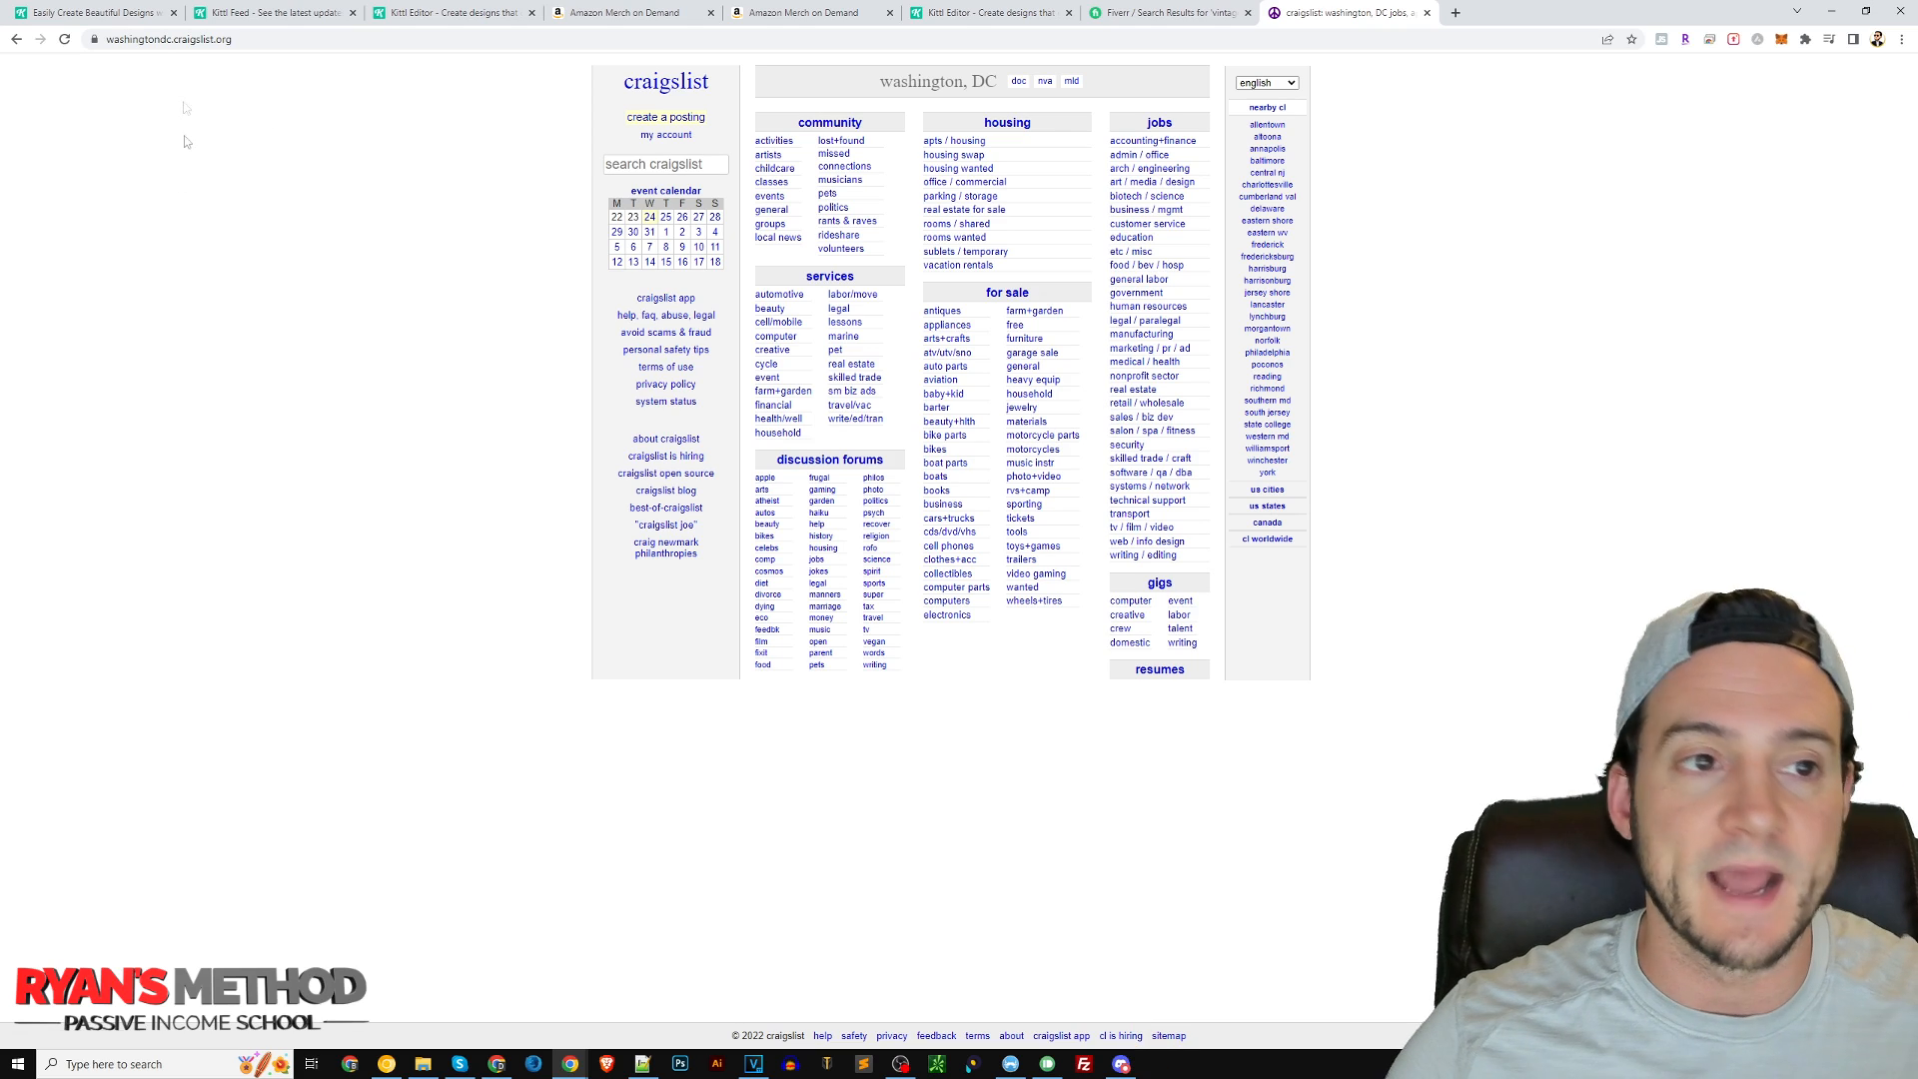
left_click(132, 13)
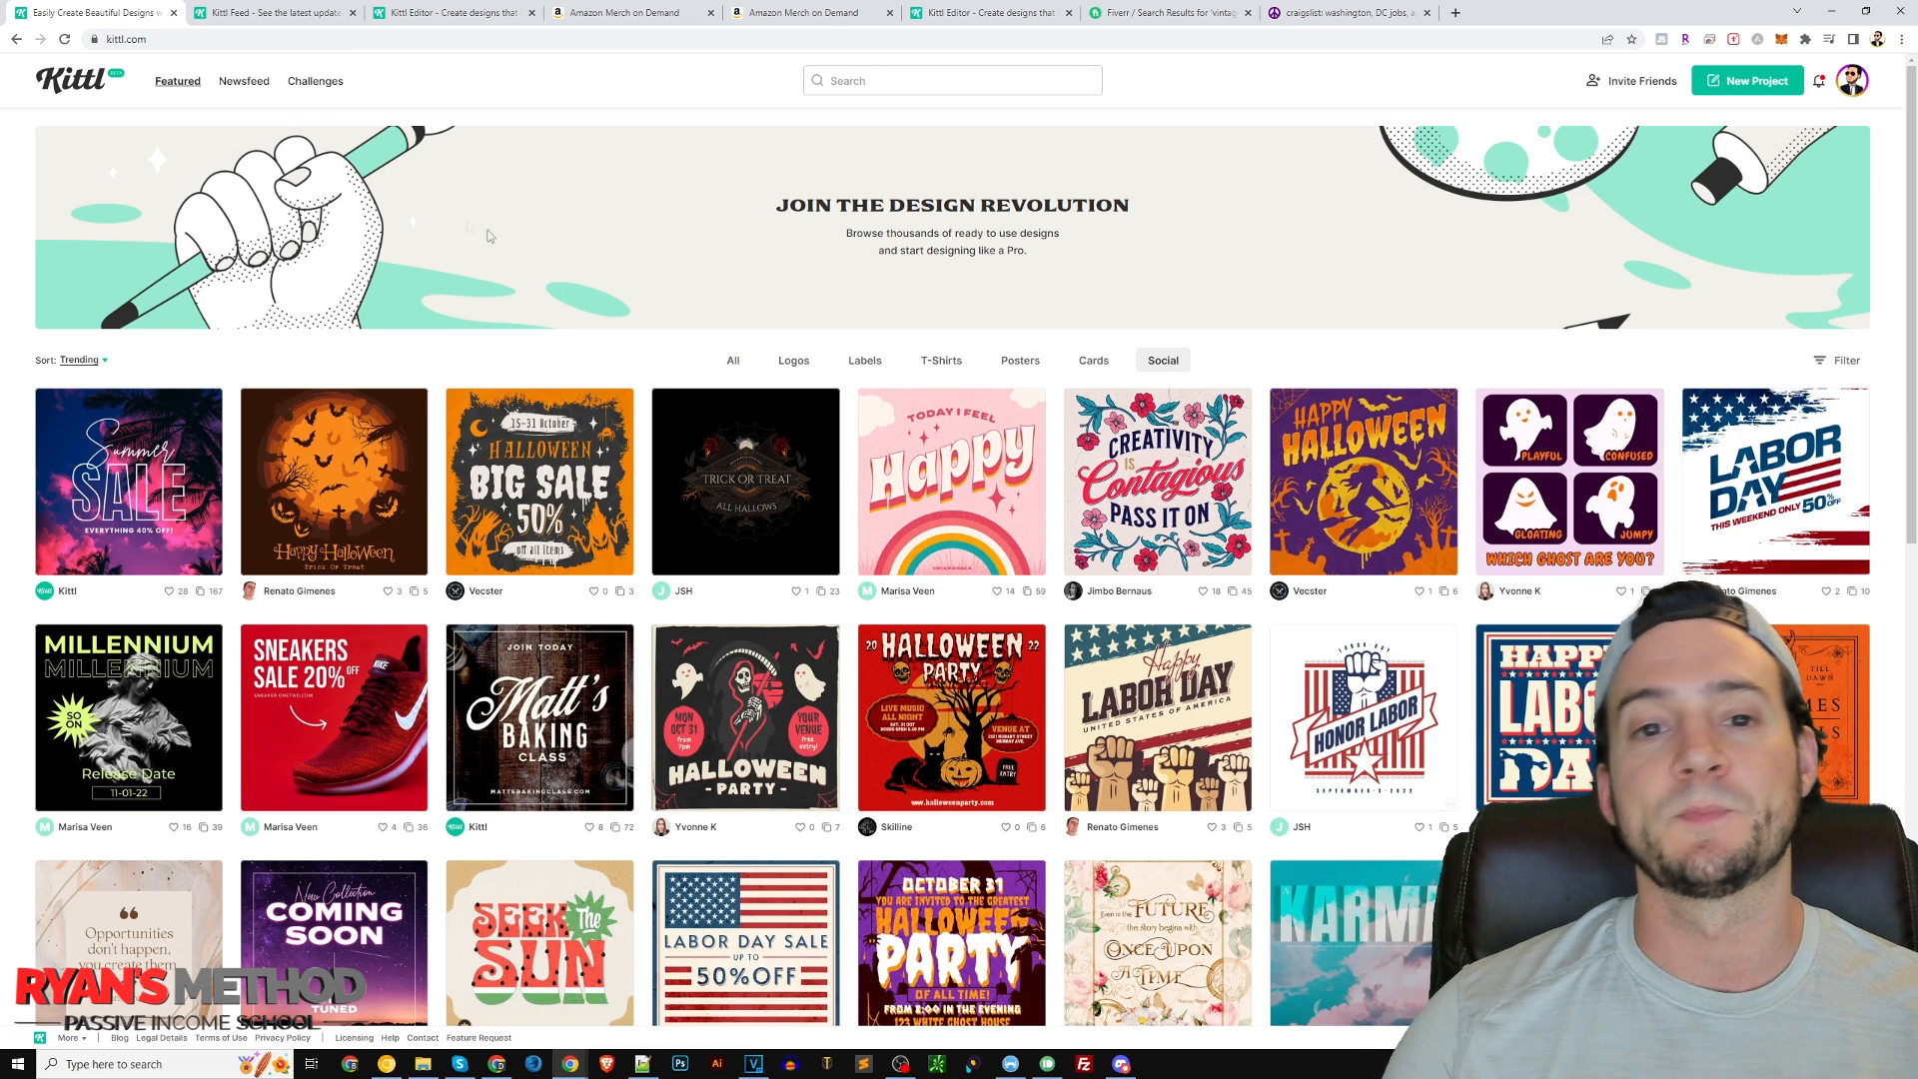
left_click(940, 363)
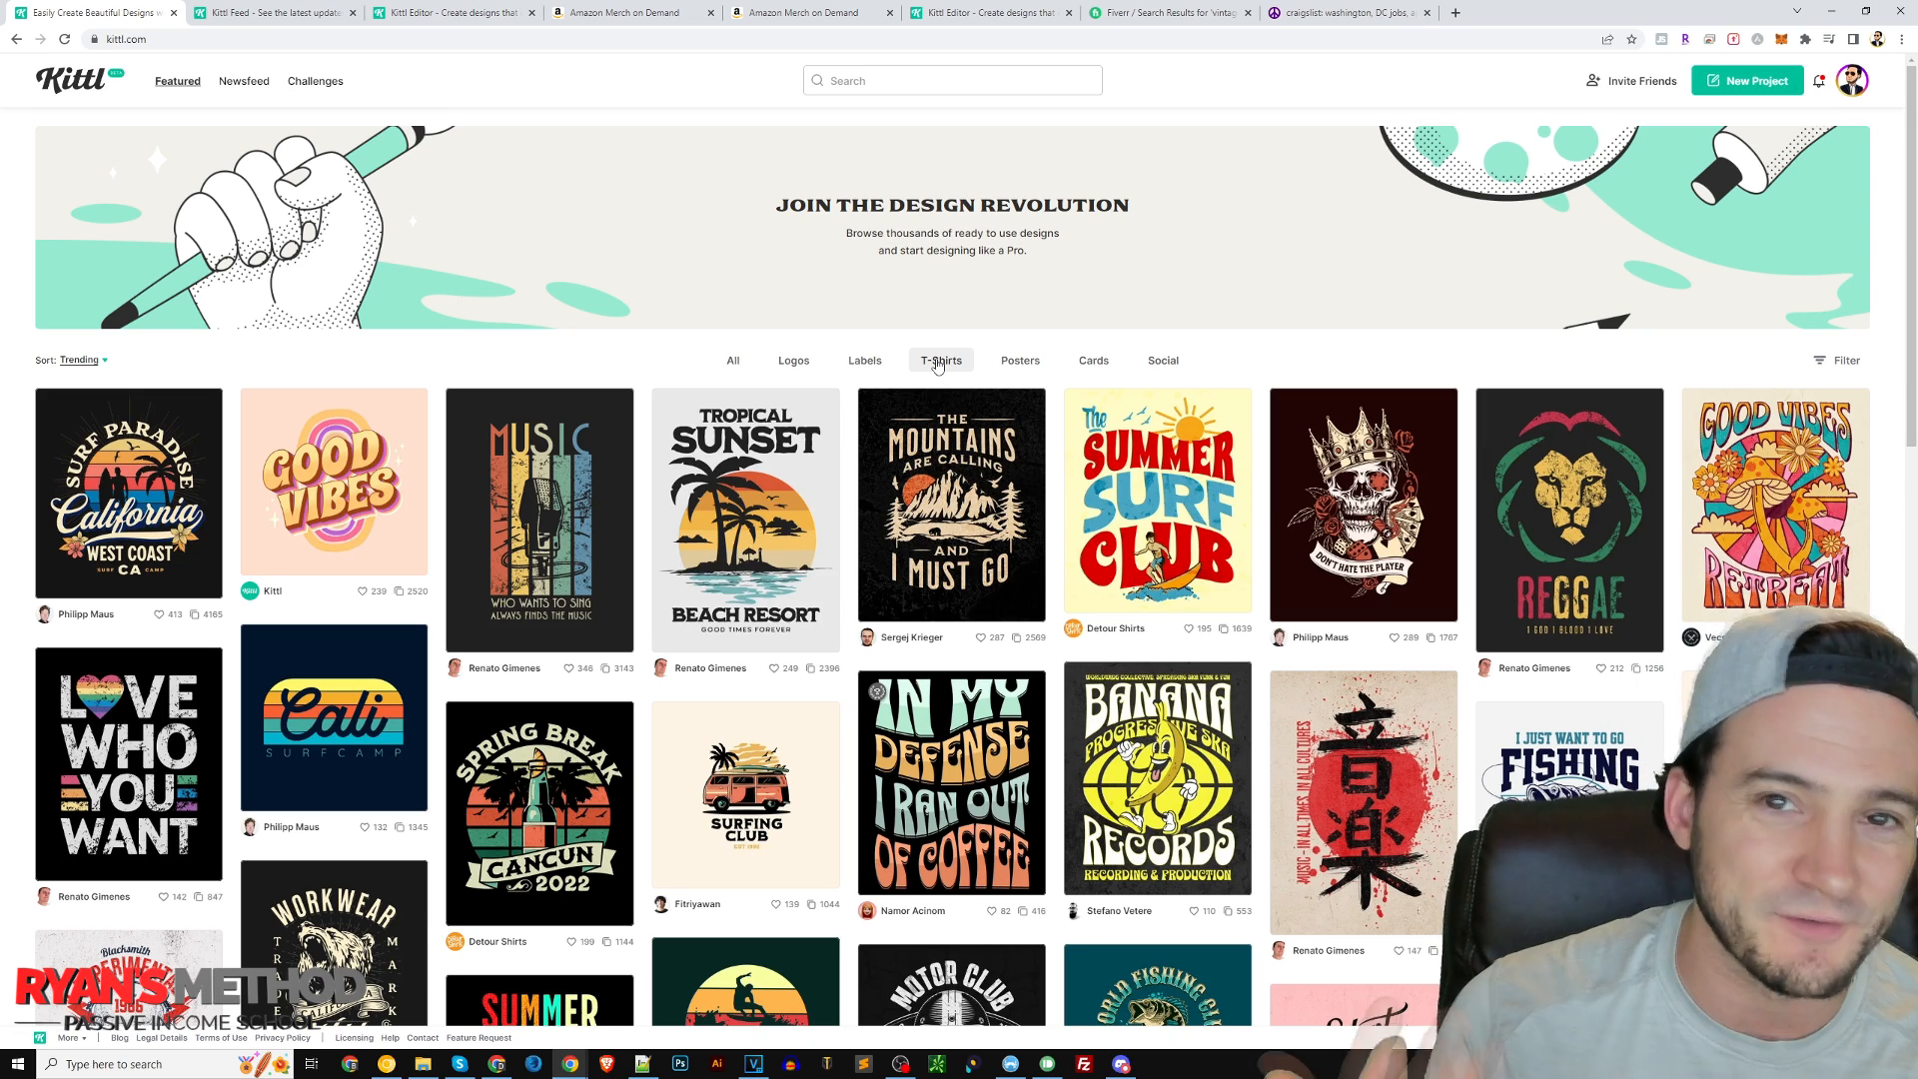
left_click(744, 369)
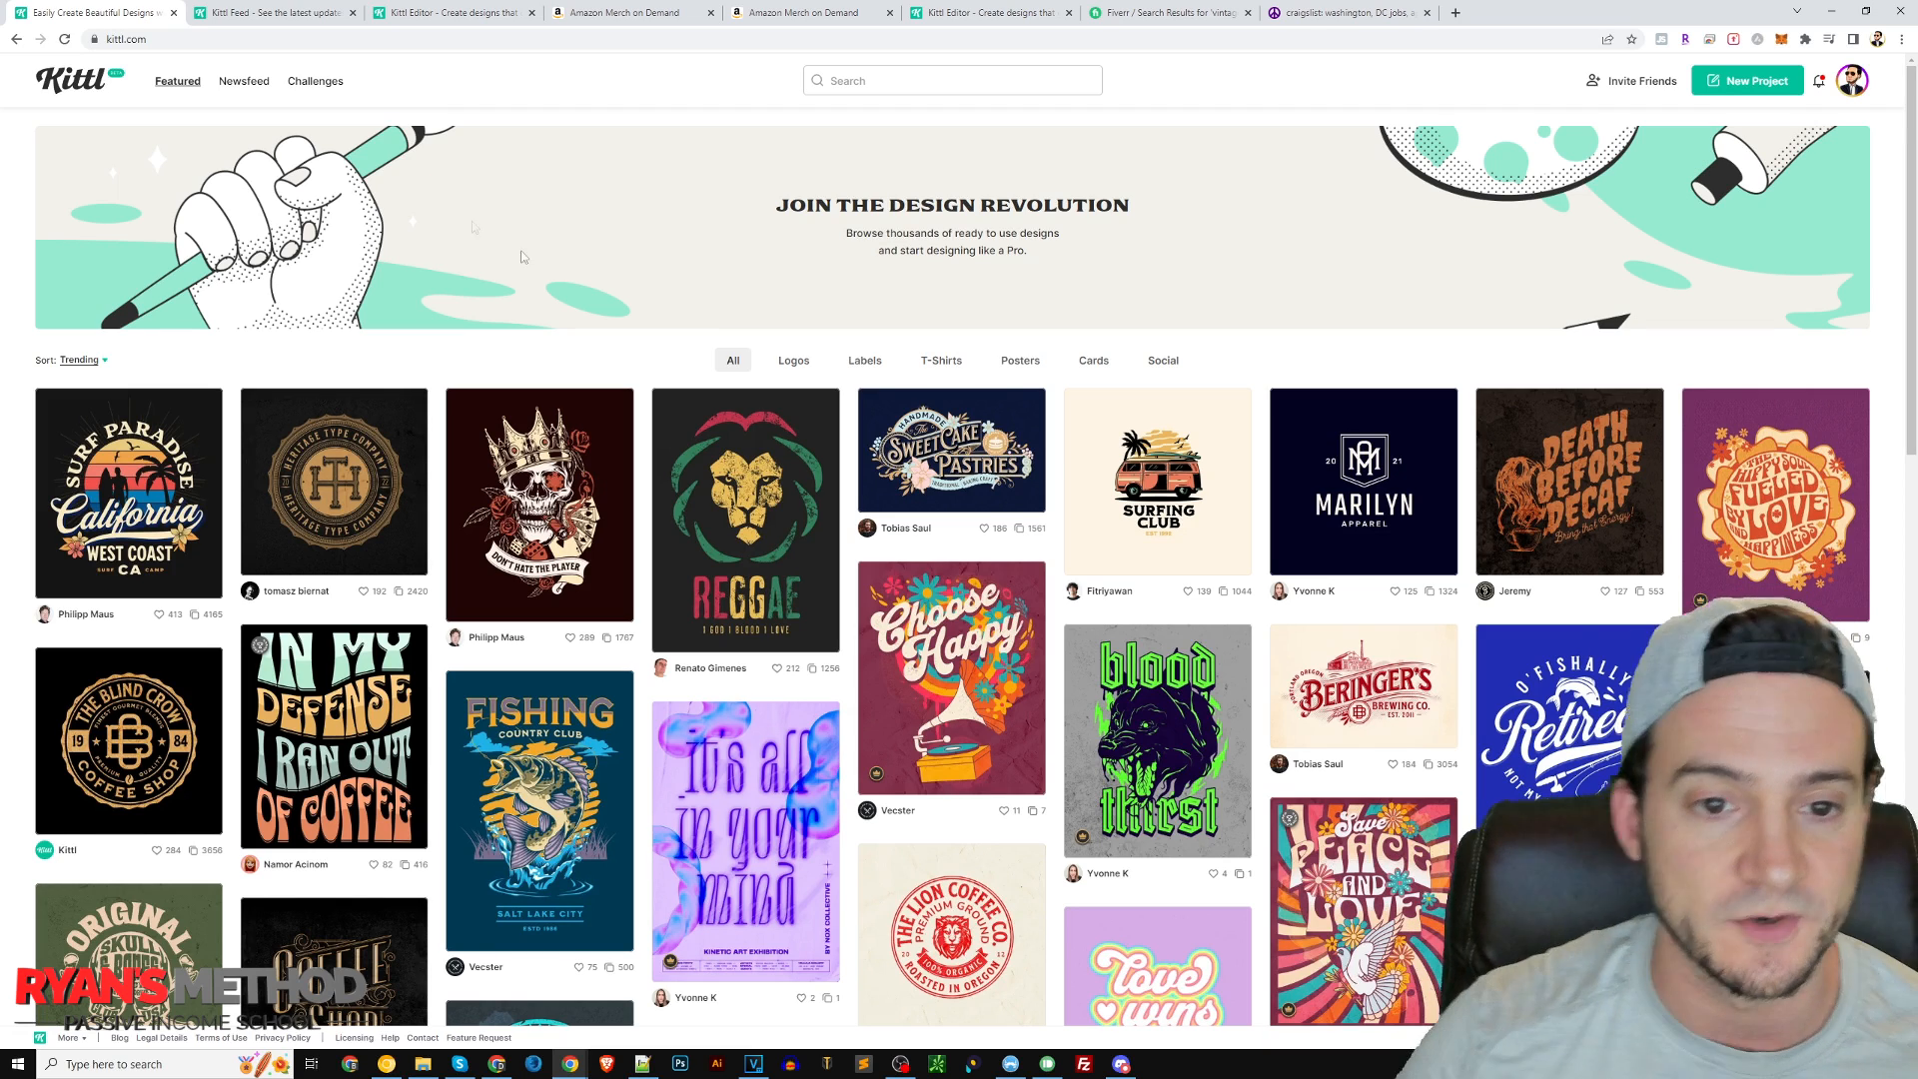
- Look through the community designs in the Kittl newsfeed as far as the Beach Bum design
left_click(277, 20)
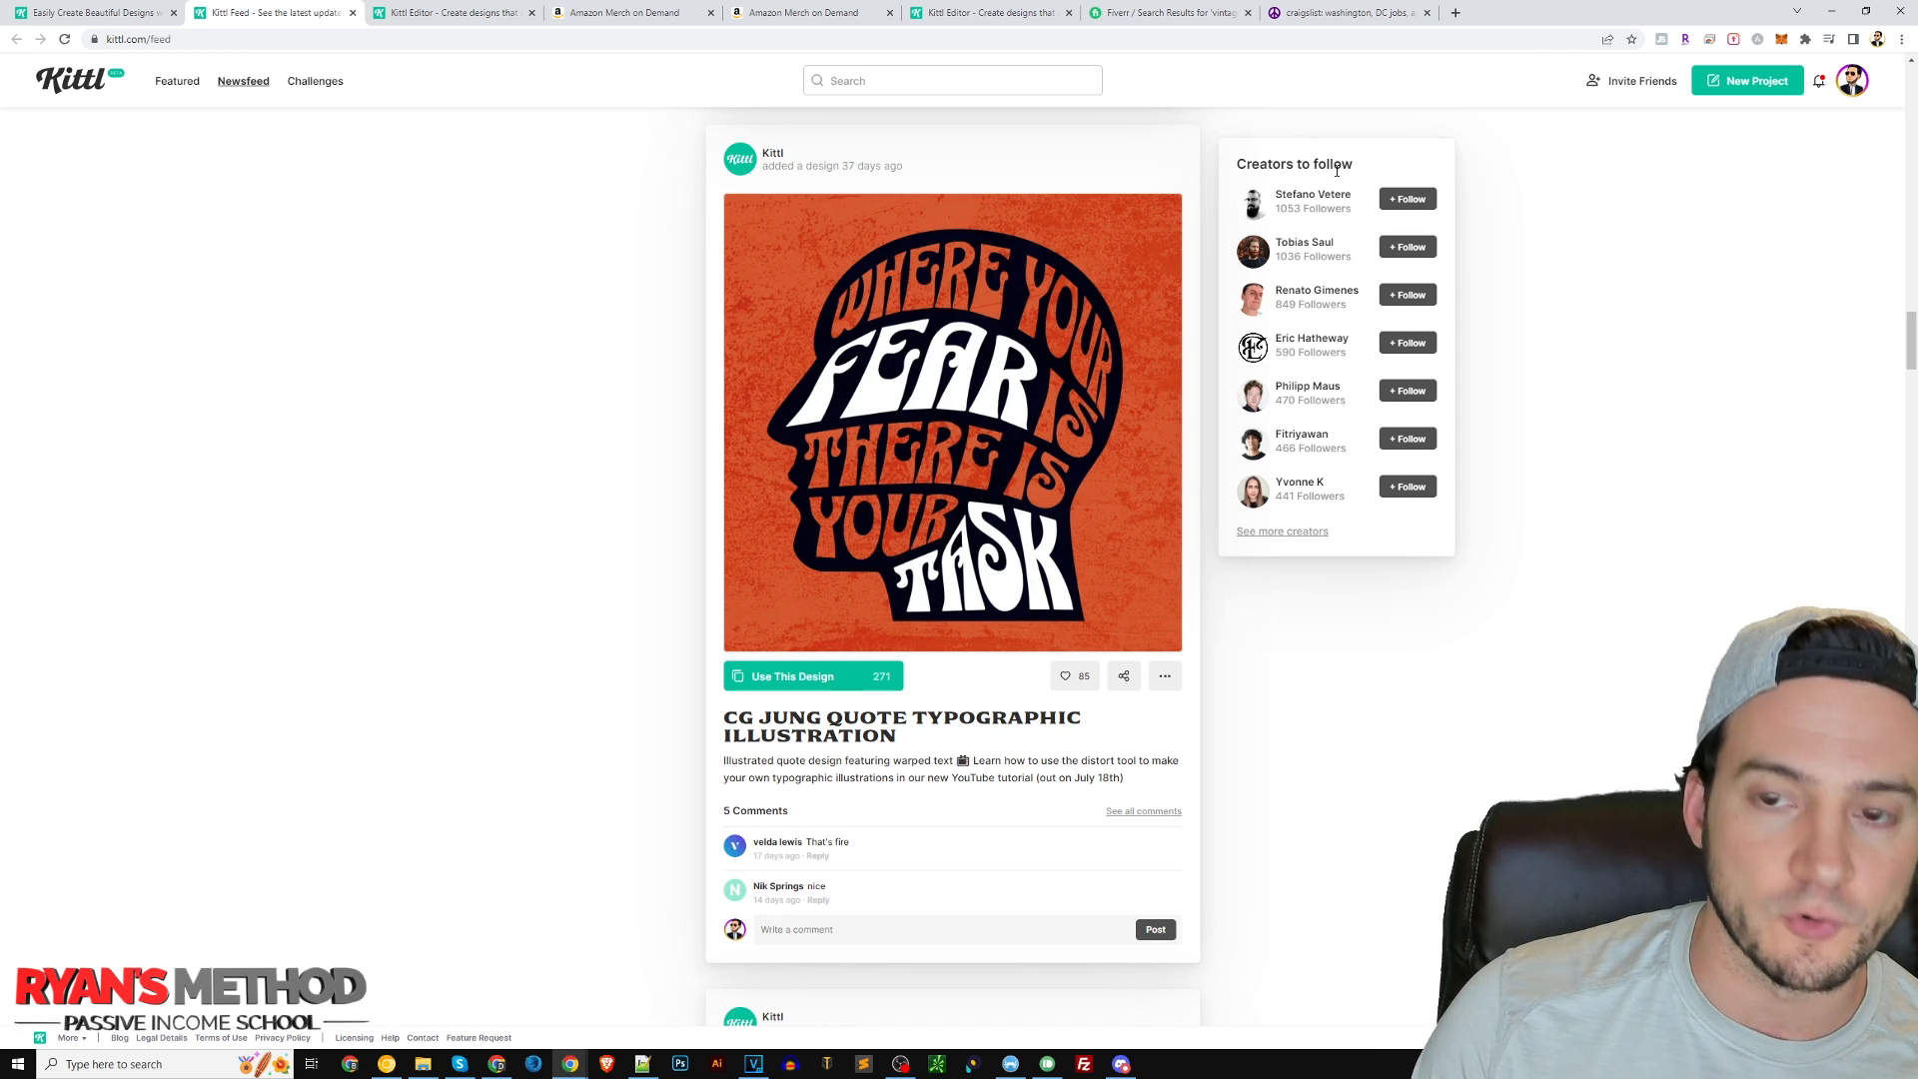
scroll(1398, 624, "down", 7)
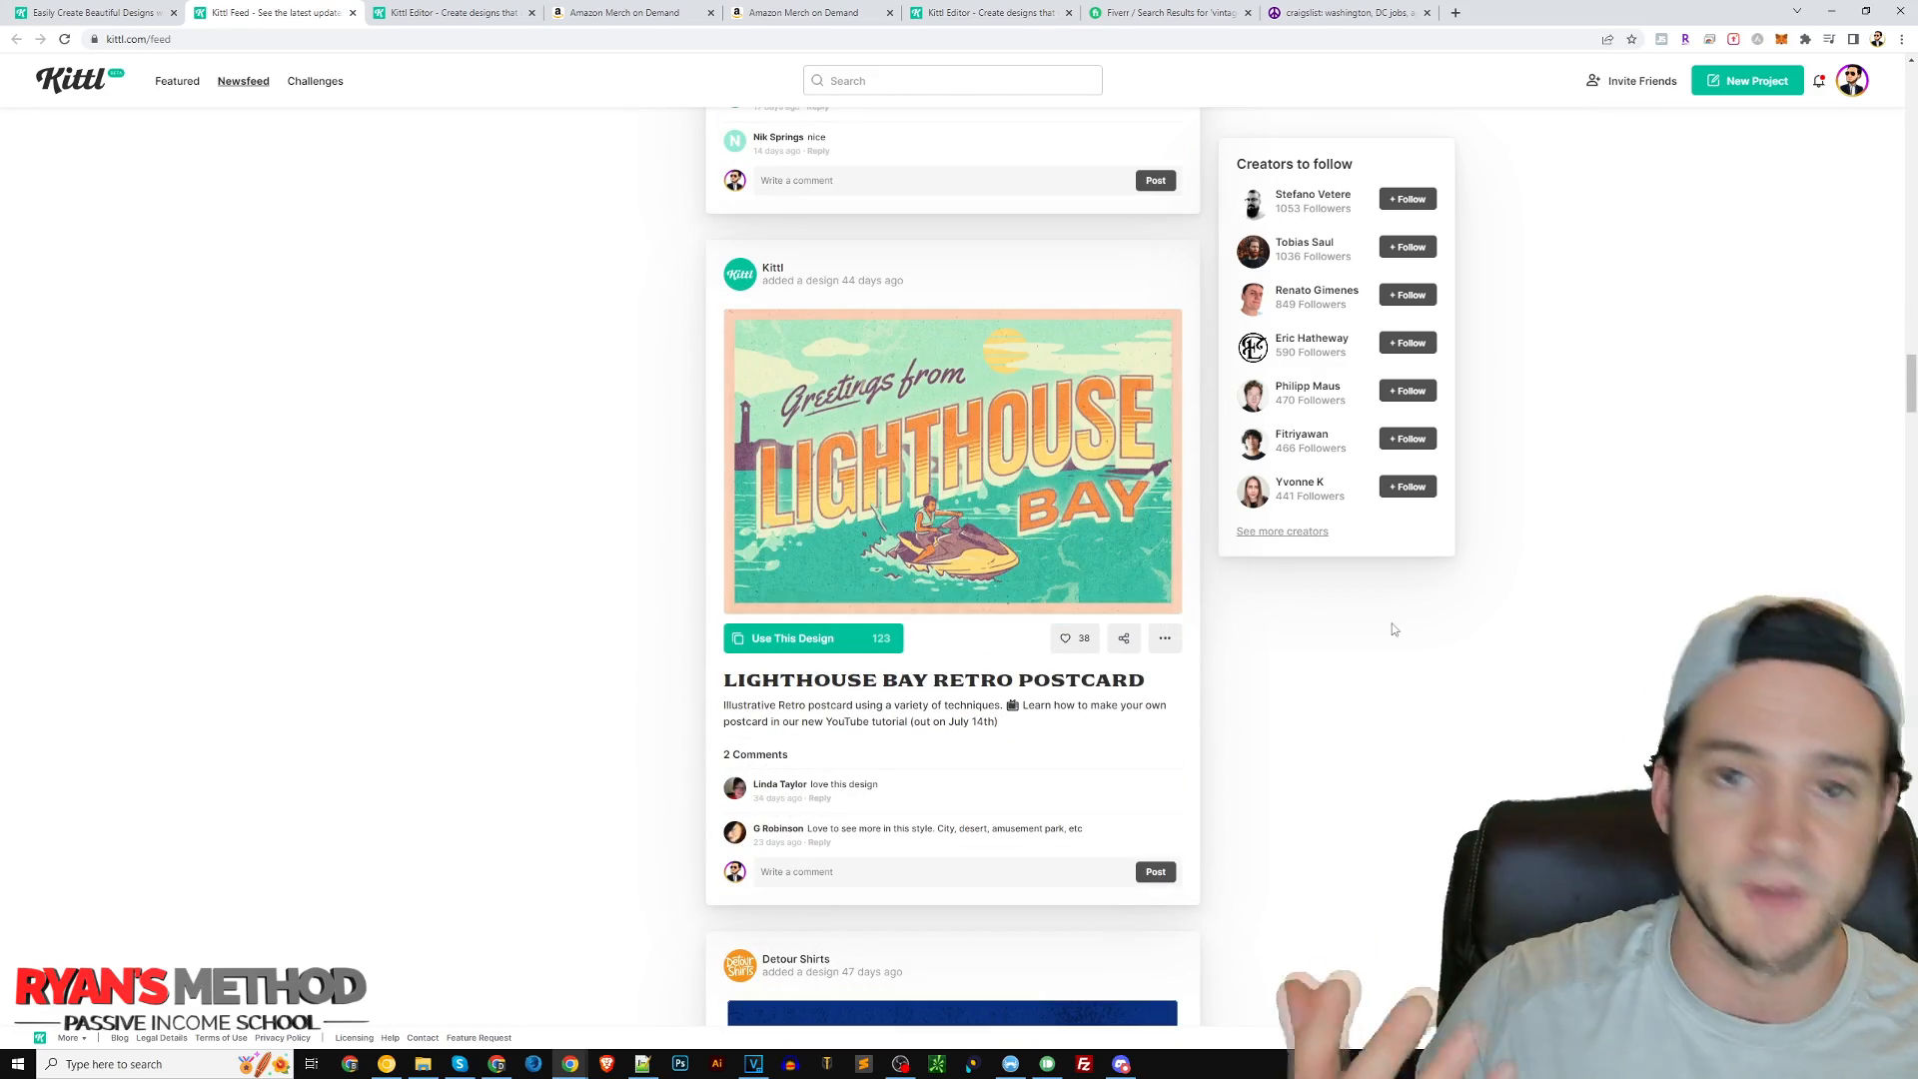
scroll(1306, 592, "down", 2)
scroll(1306, 591, "down", 6)
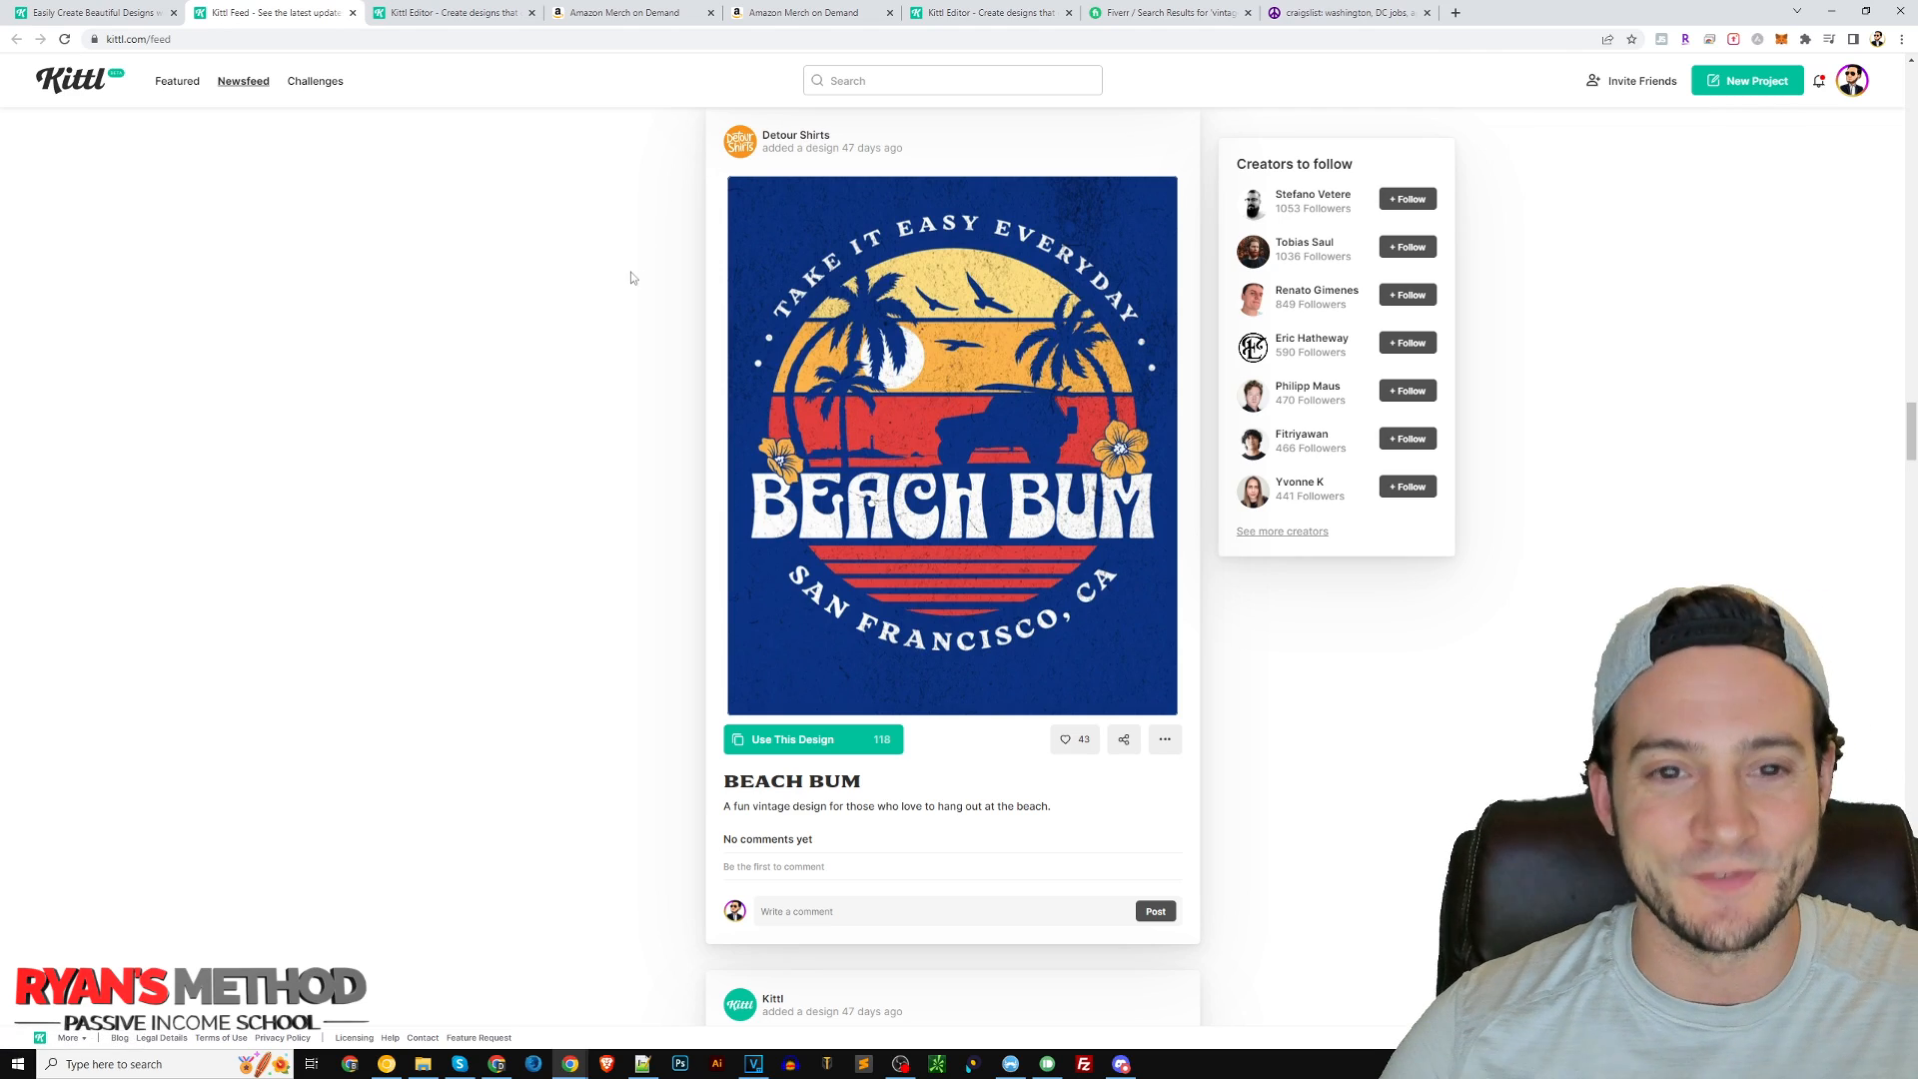
- Enlarge the newsfeed page to examine the Beach Bum design and the Mary Vu brand board
key("ctrl+plus")
key("ctrl+plus")
scroll(652, 300, "up", 1)
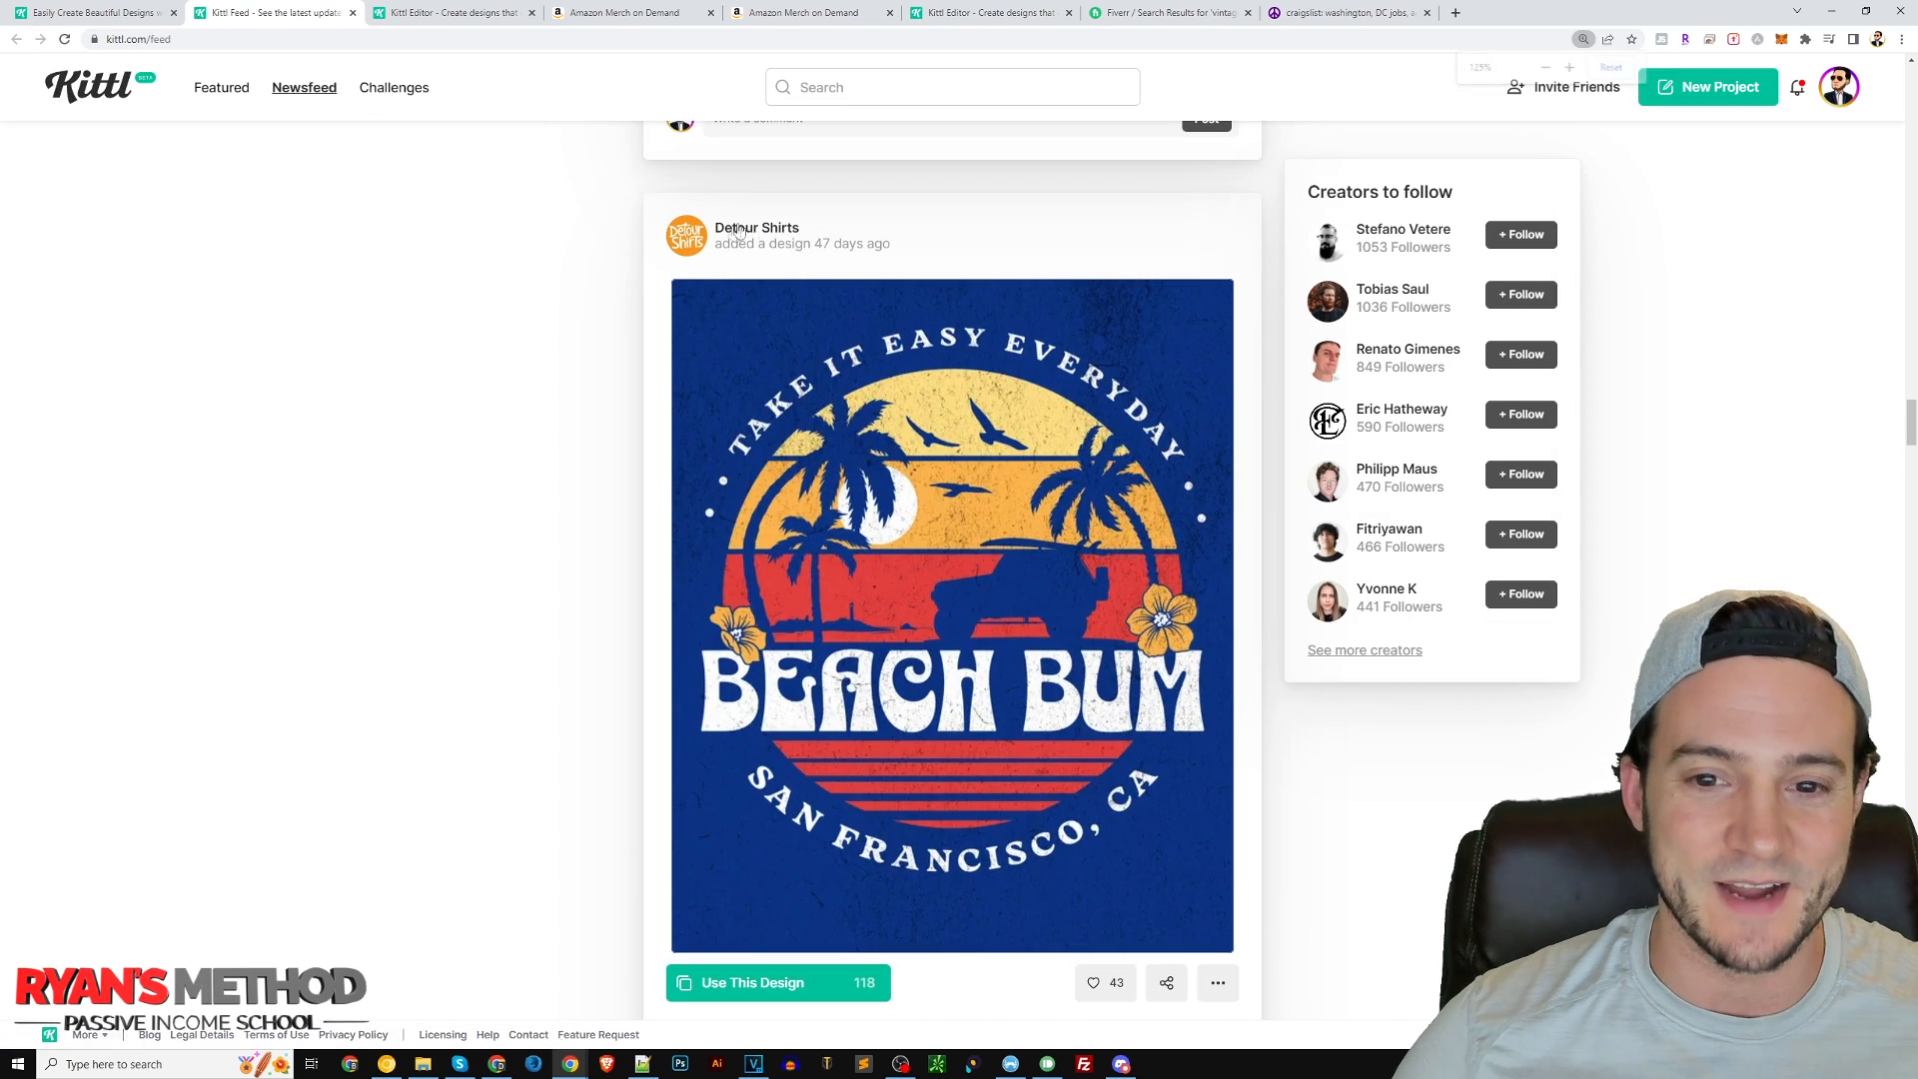
scroll(915, 396, "down", 3)
scroll(915, 396, "up", 2)
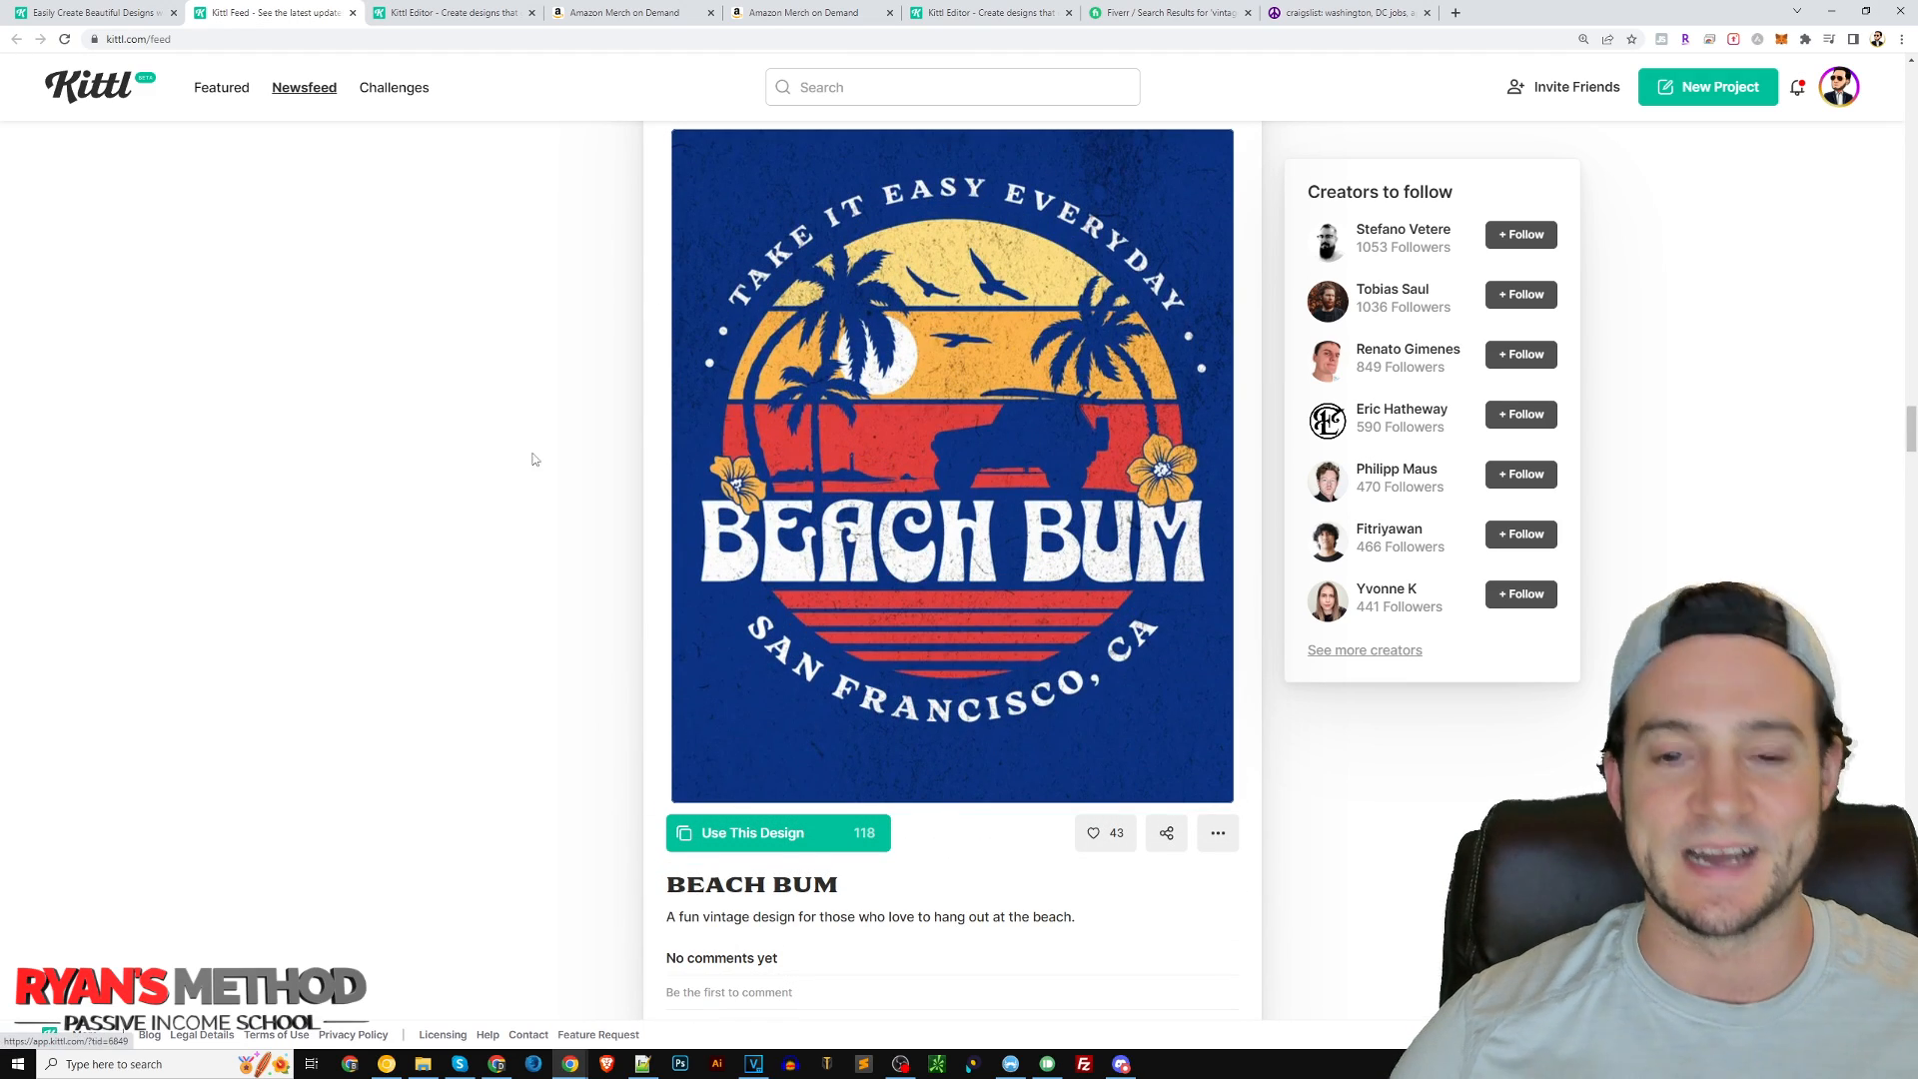
scroll(531, 459, "down", 6)
scroll(579, 304, "down", 2)
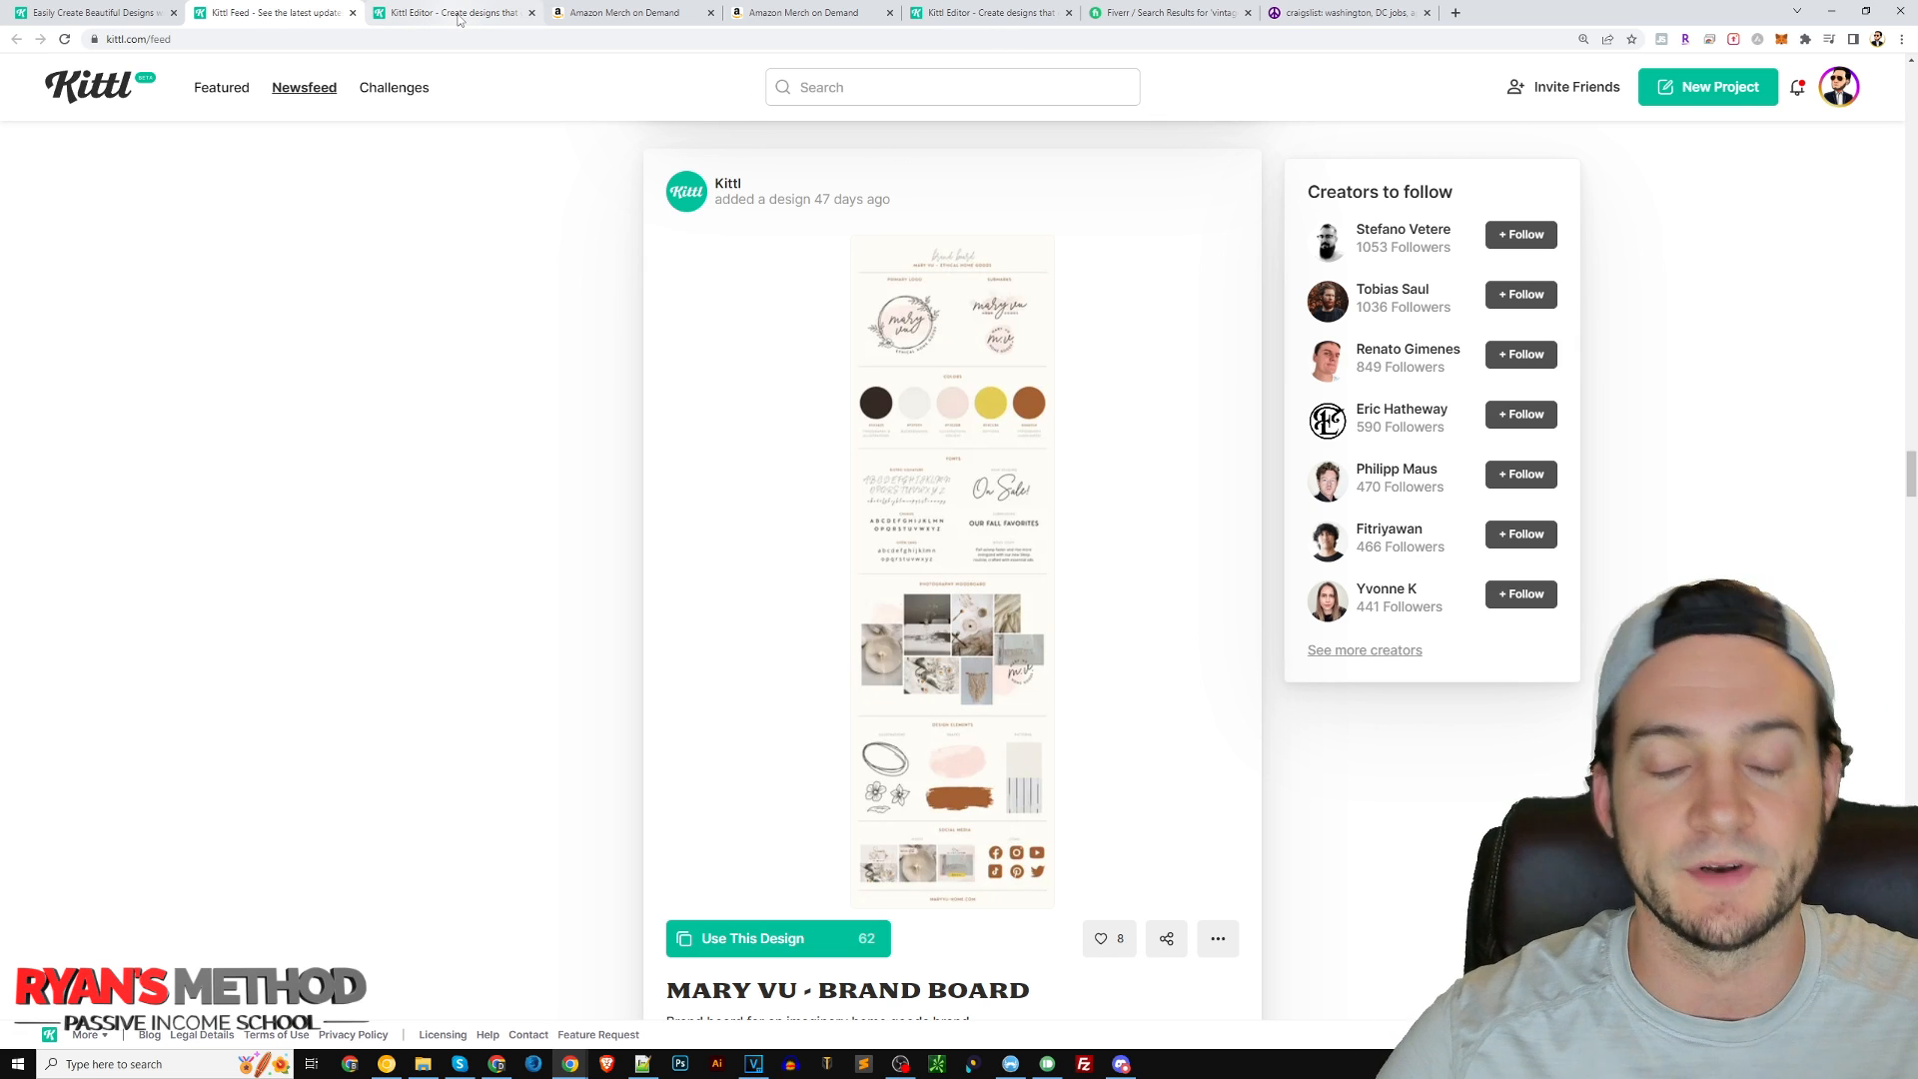
- Switch to the Kittl Editor to view the Death Before Decaf design
mouse_move(458, 19)
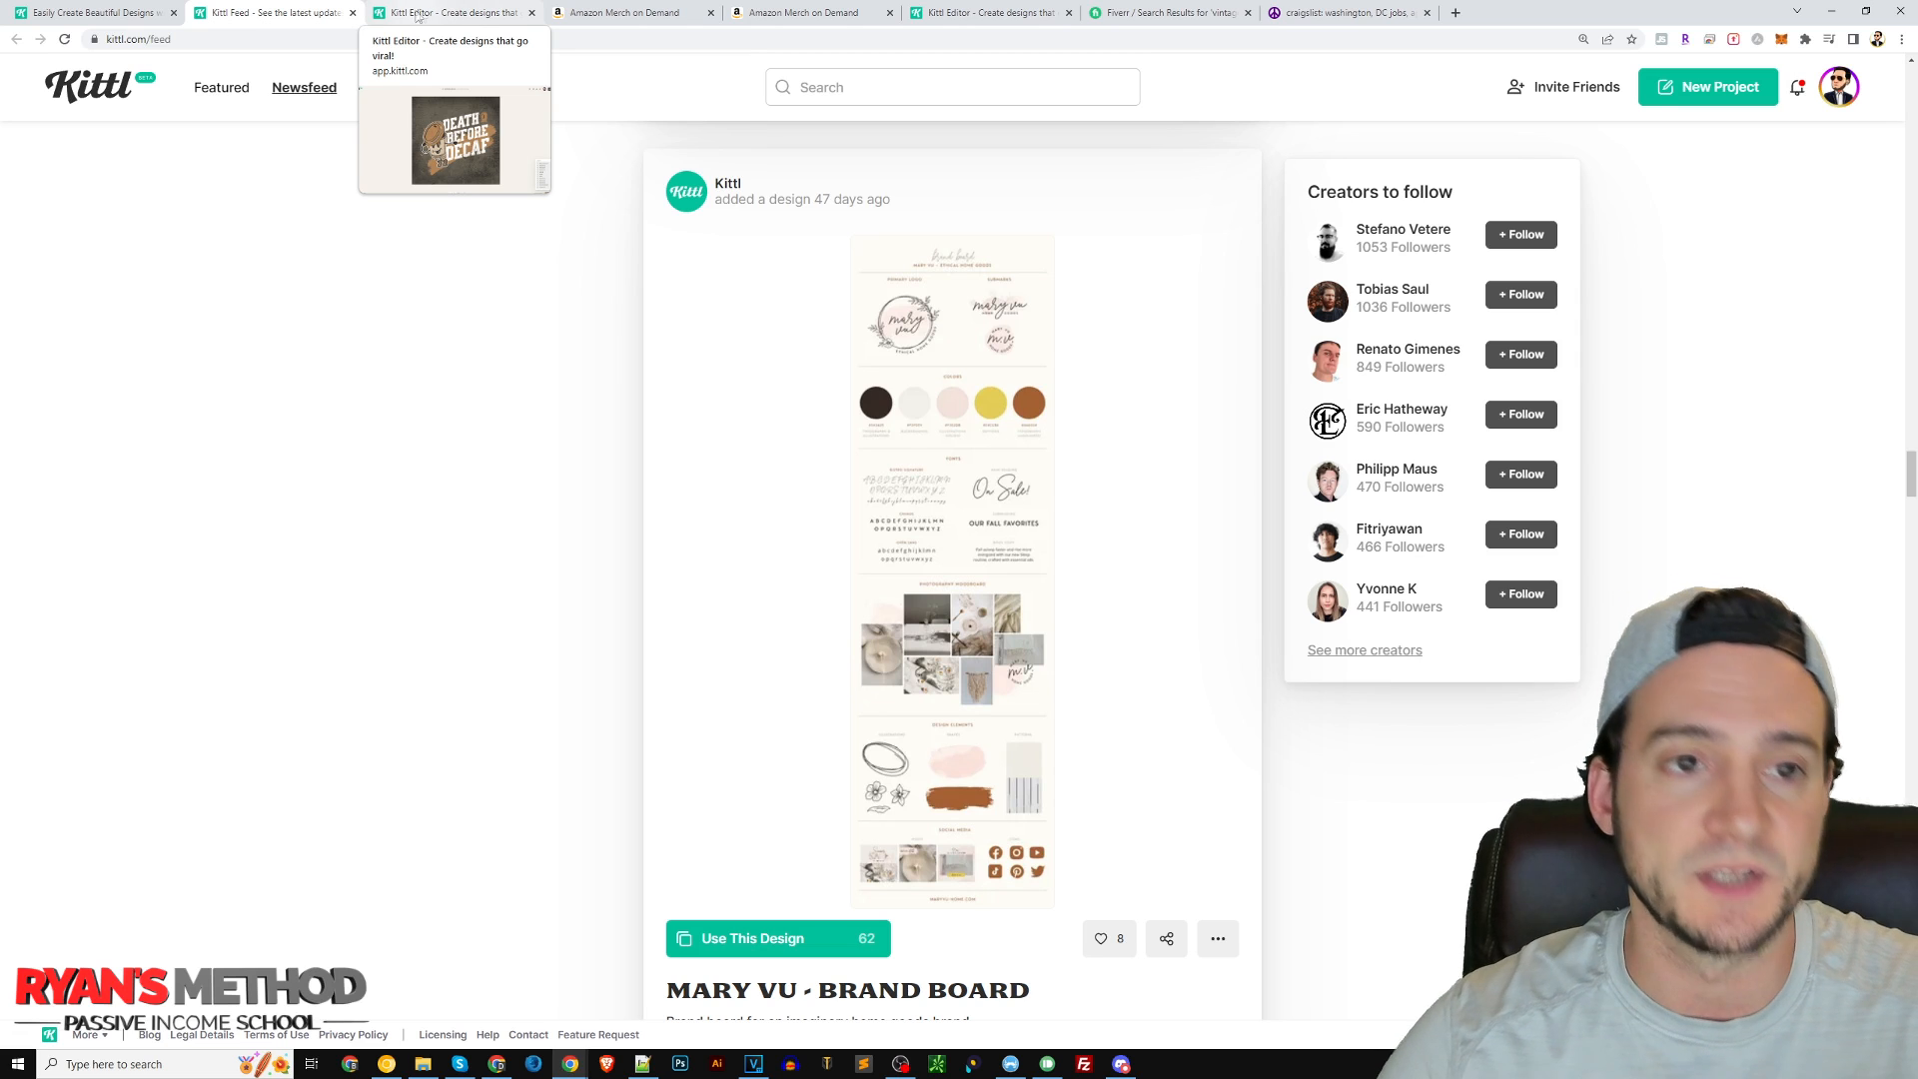
left_click(424, 15)
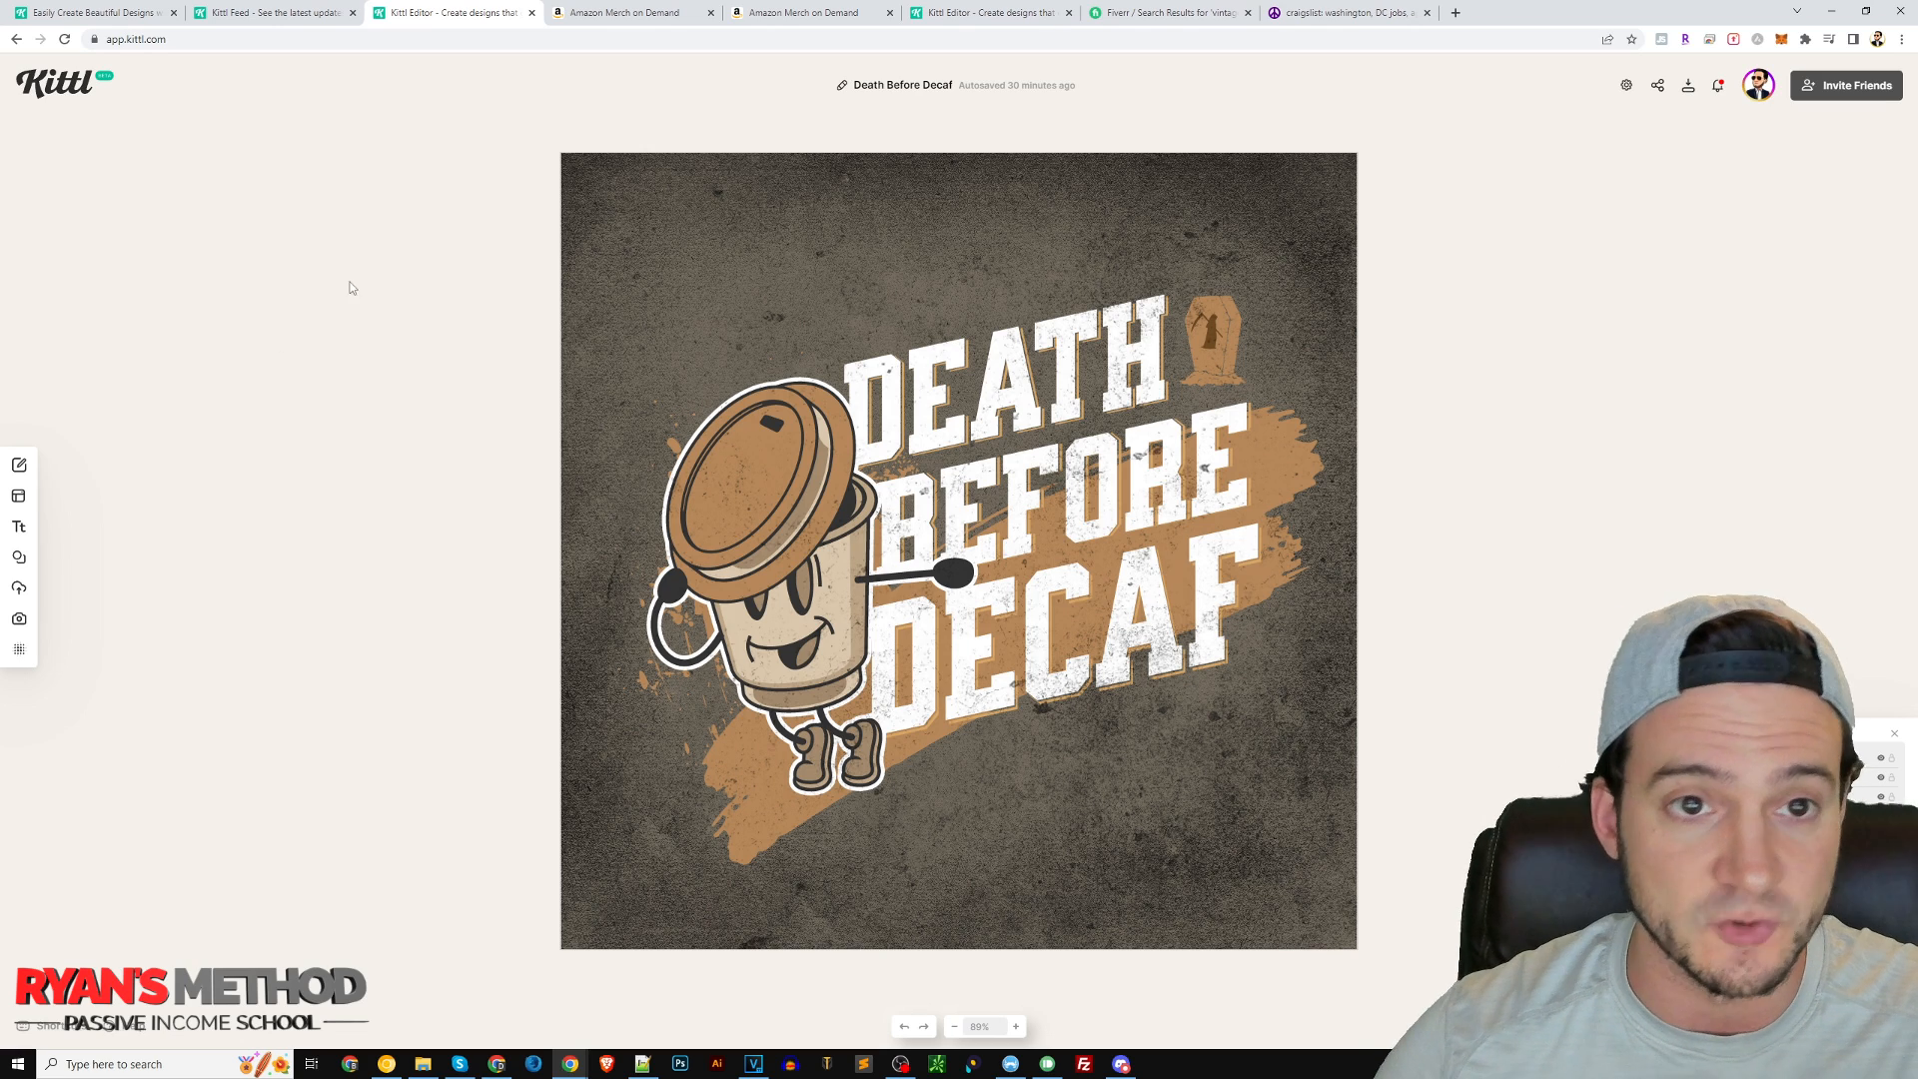
- Switch to Amazon Merch on Demand and review PrettyMerch's Trend Finder filters and T-shirt listings for the keyword coffee
left_click(628, 13)
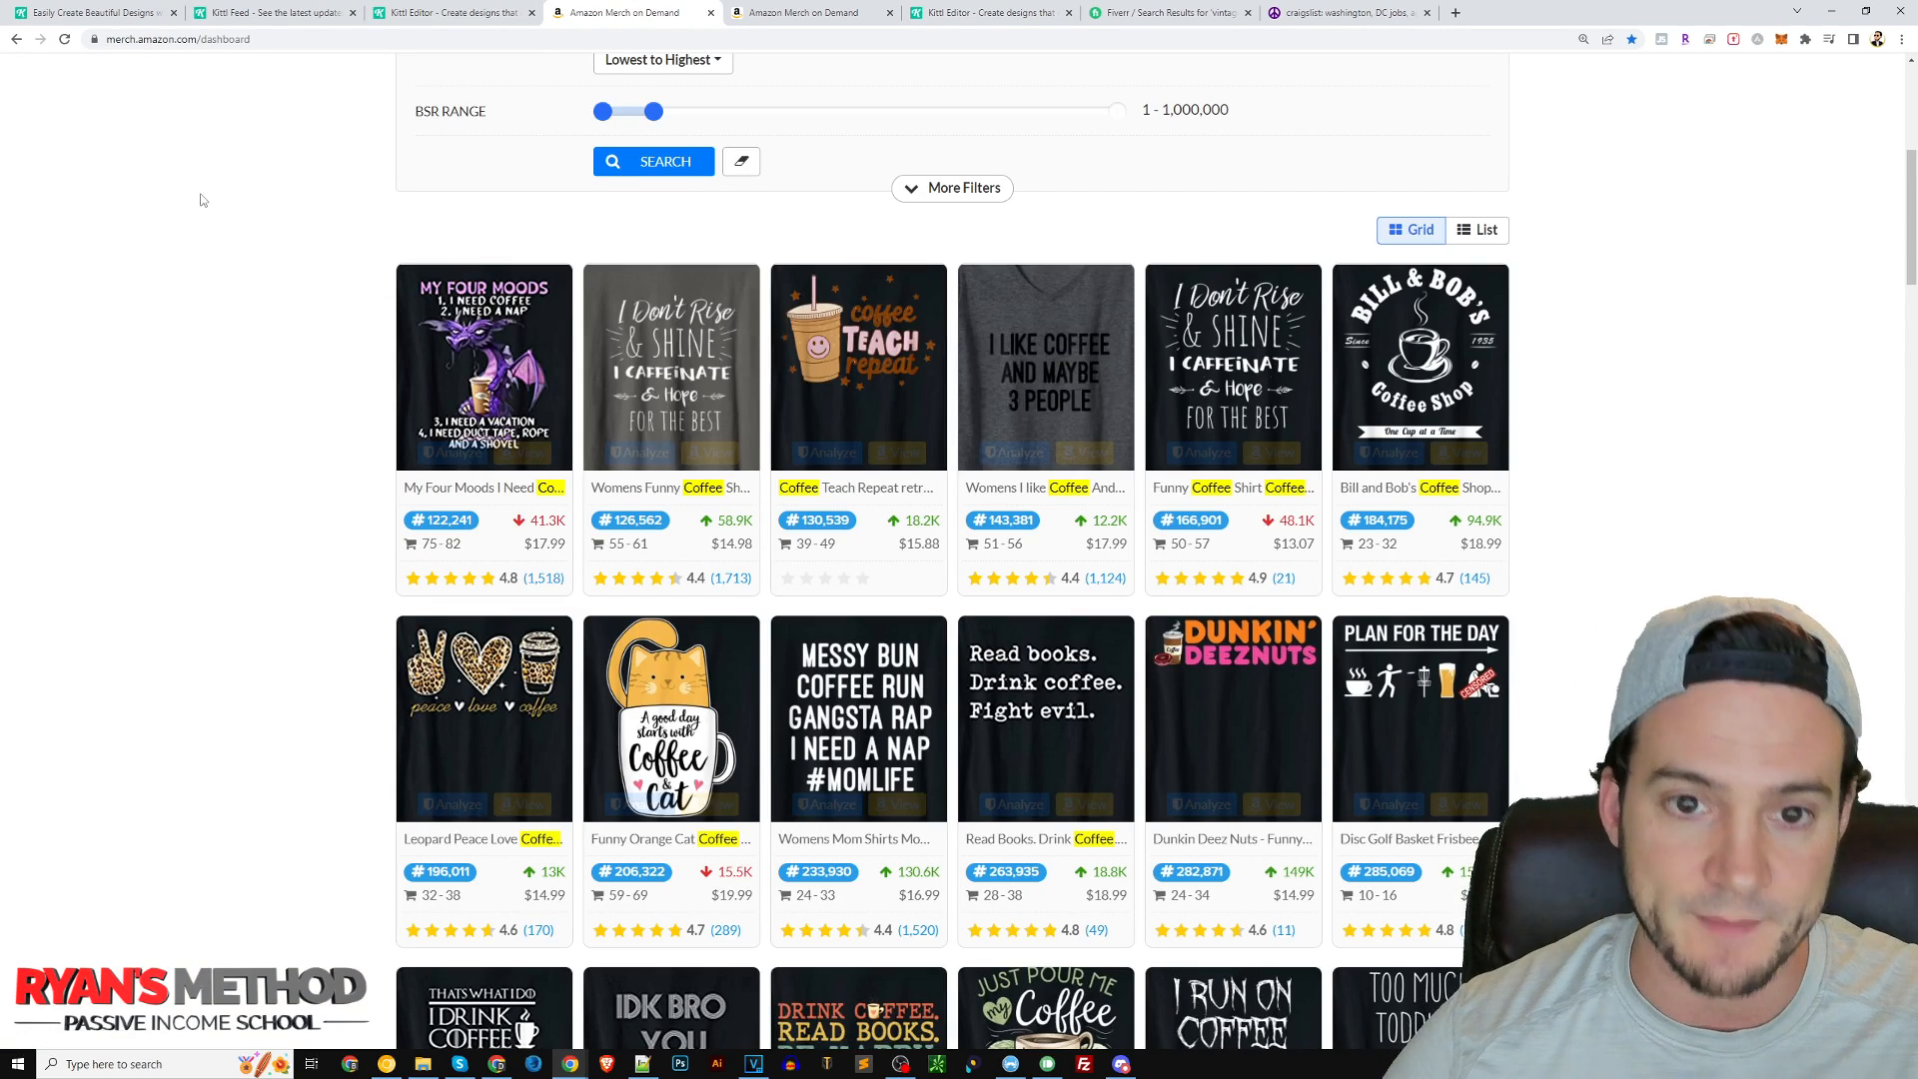
scroll(201, 200, "up", 6)
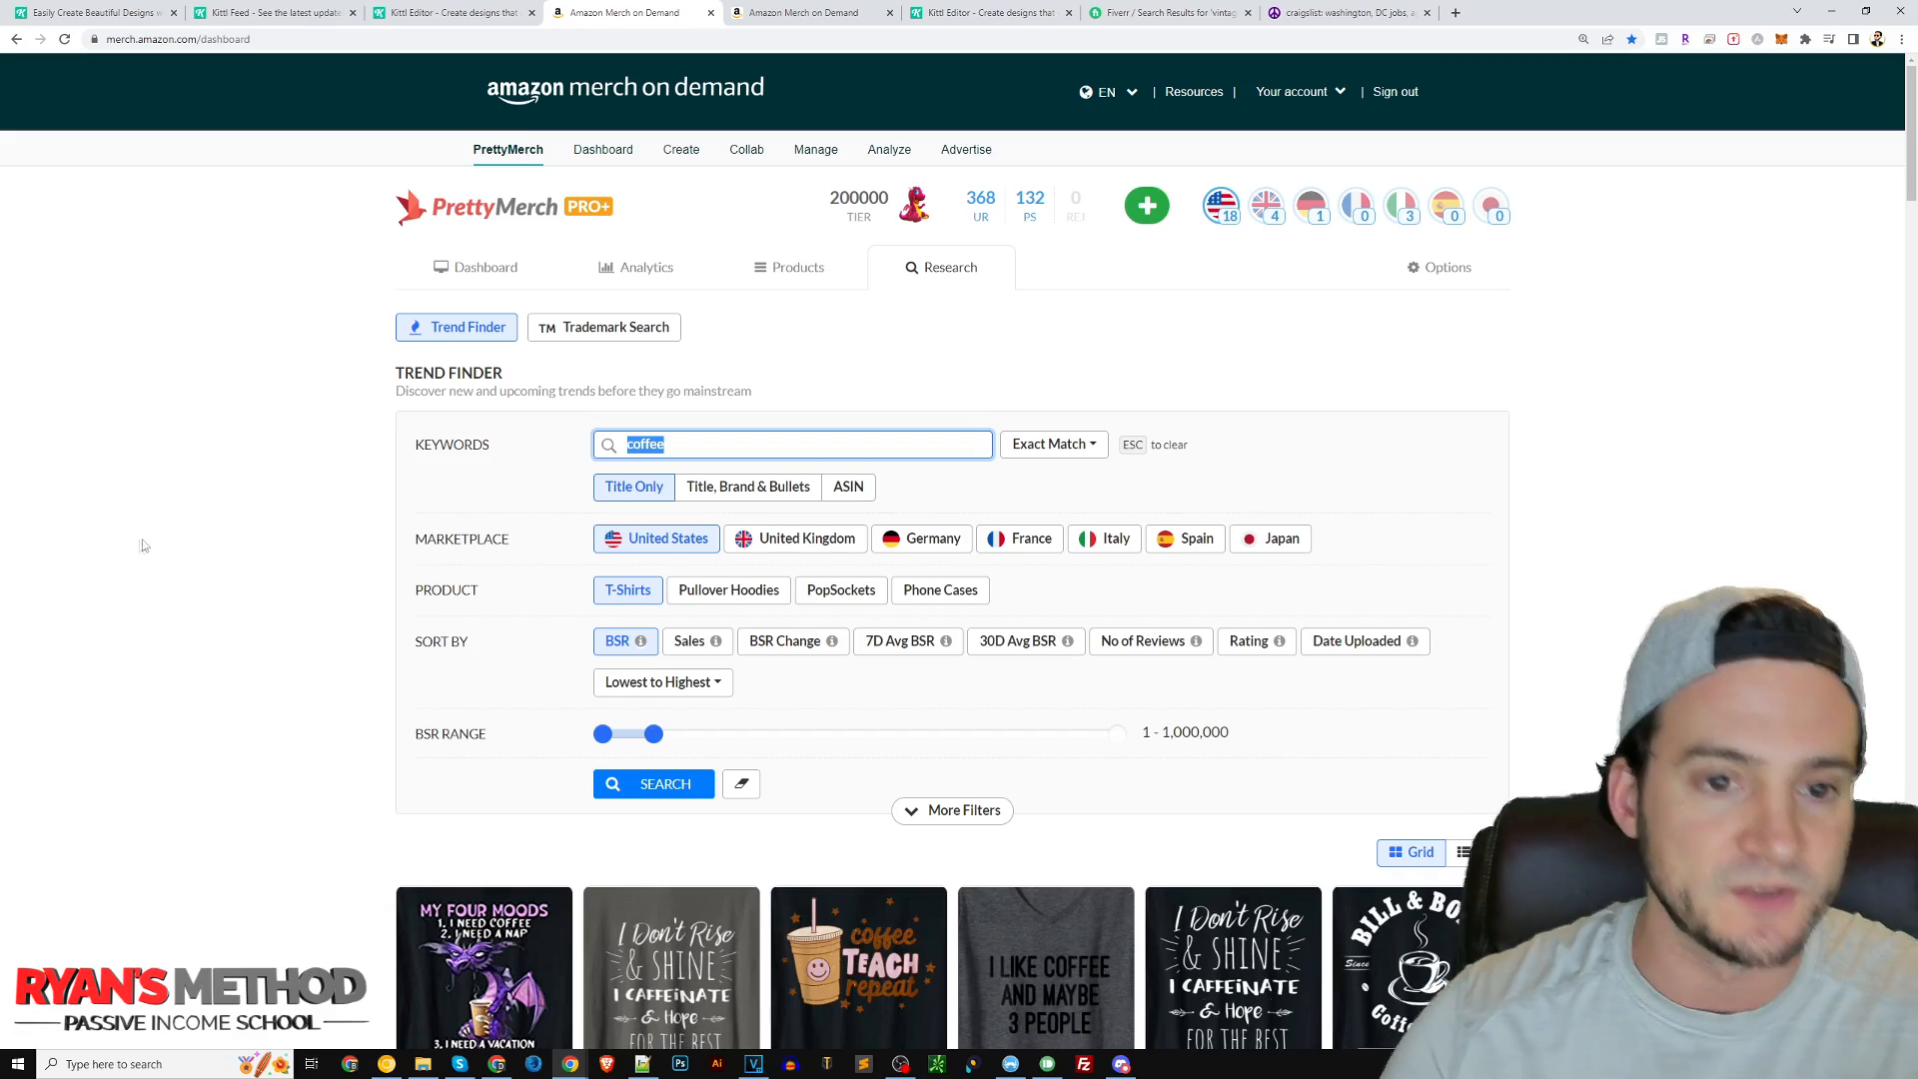
left_click(188, 655)
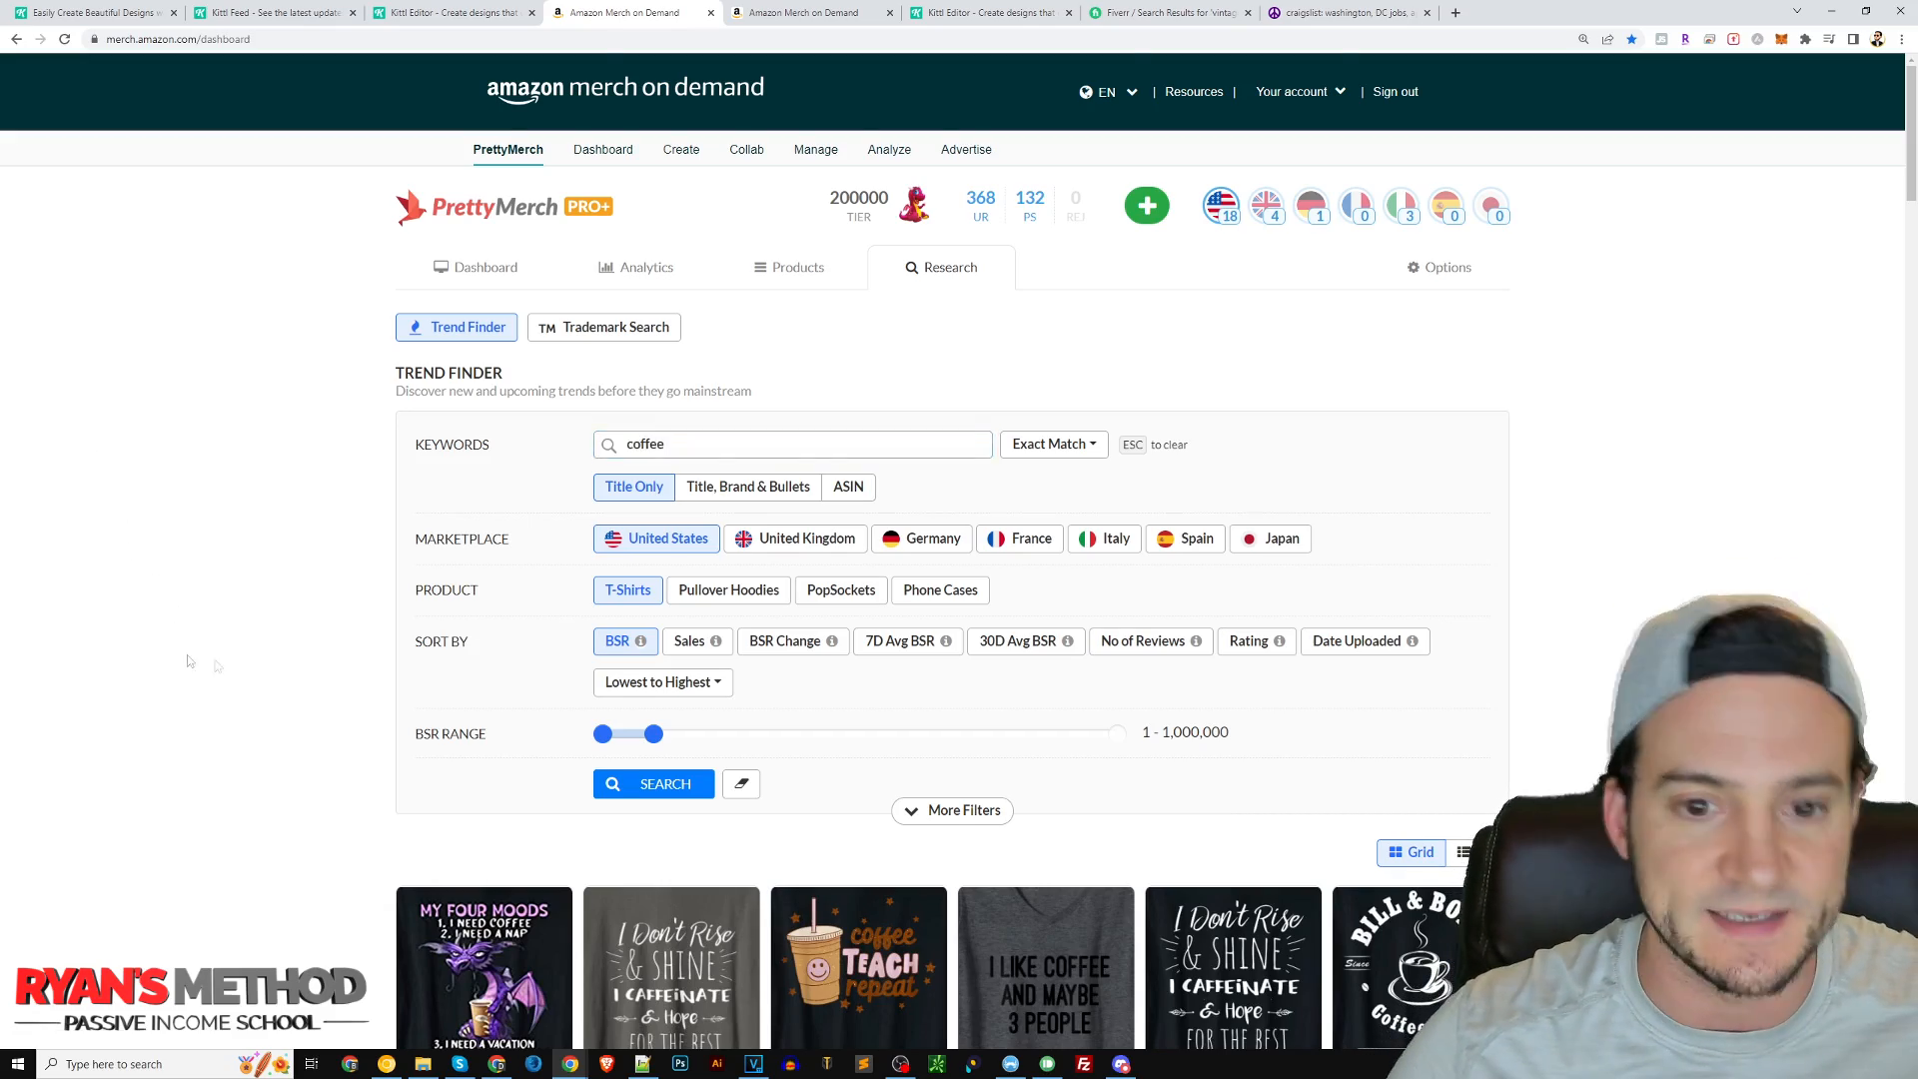
scroll(337, 495, "down", 2)
scroll(337, 495, "down", 3)
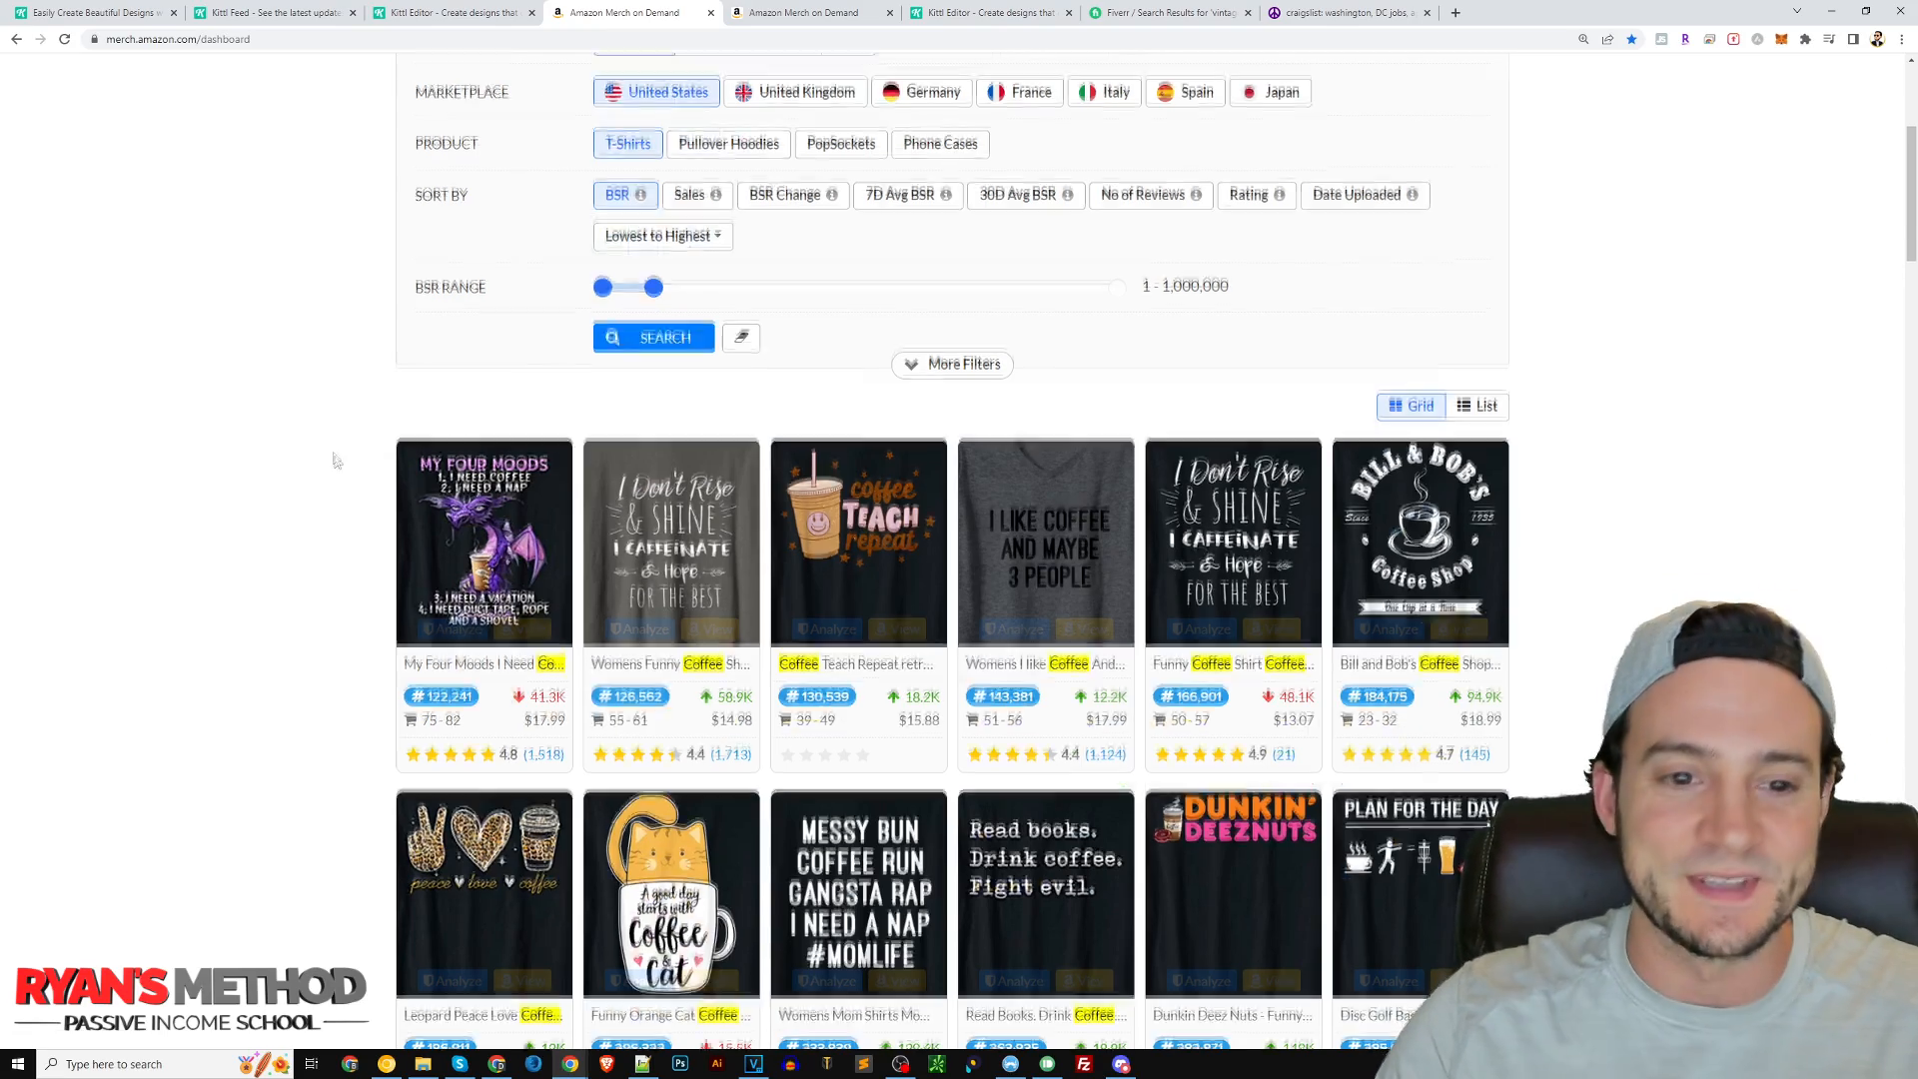
scroll(336, 461, "up", 4)
scroll(539, 510, "down", 3)
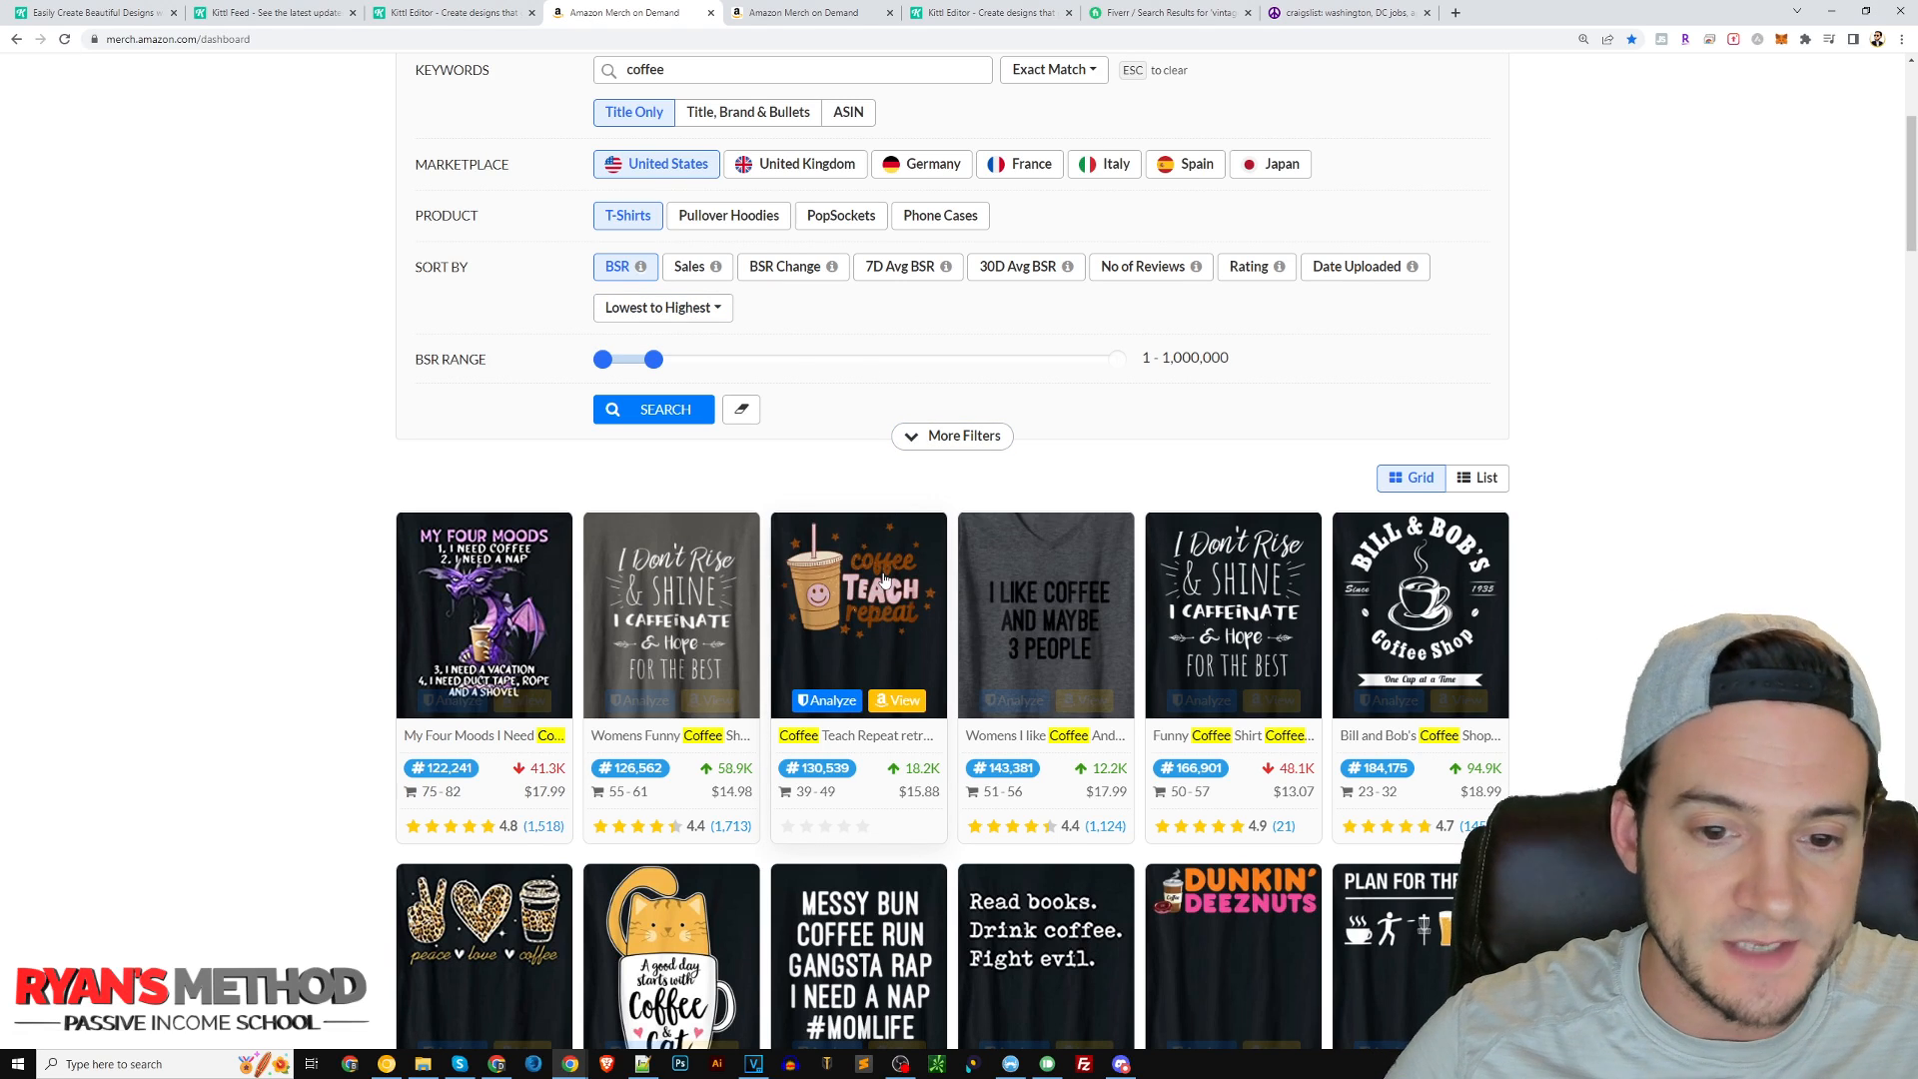
- Analyze the Coffee Teach Repeat T-shirt, enlarging the details to examine its BSR and upload date
left_click(826, 700)
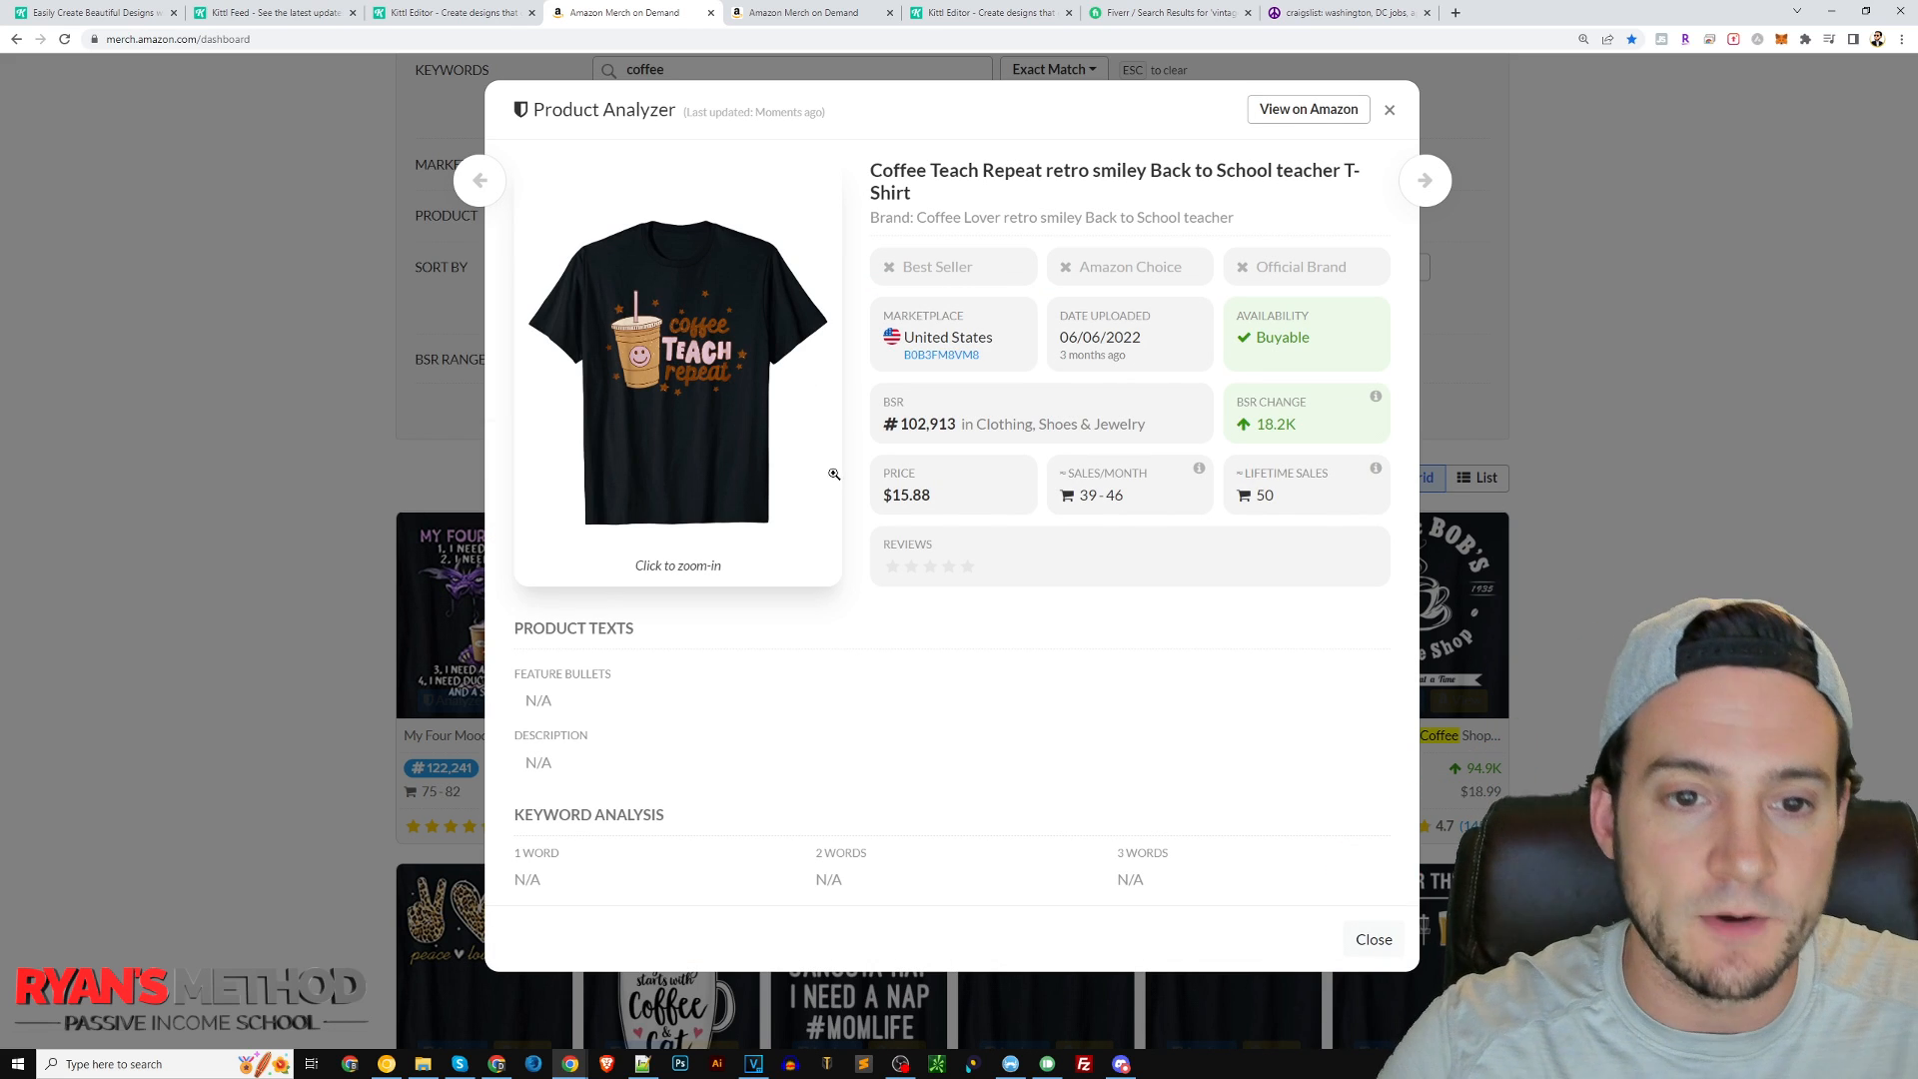
key("ctrl+plus")
key("ctrl+plus")
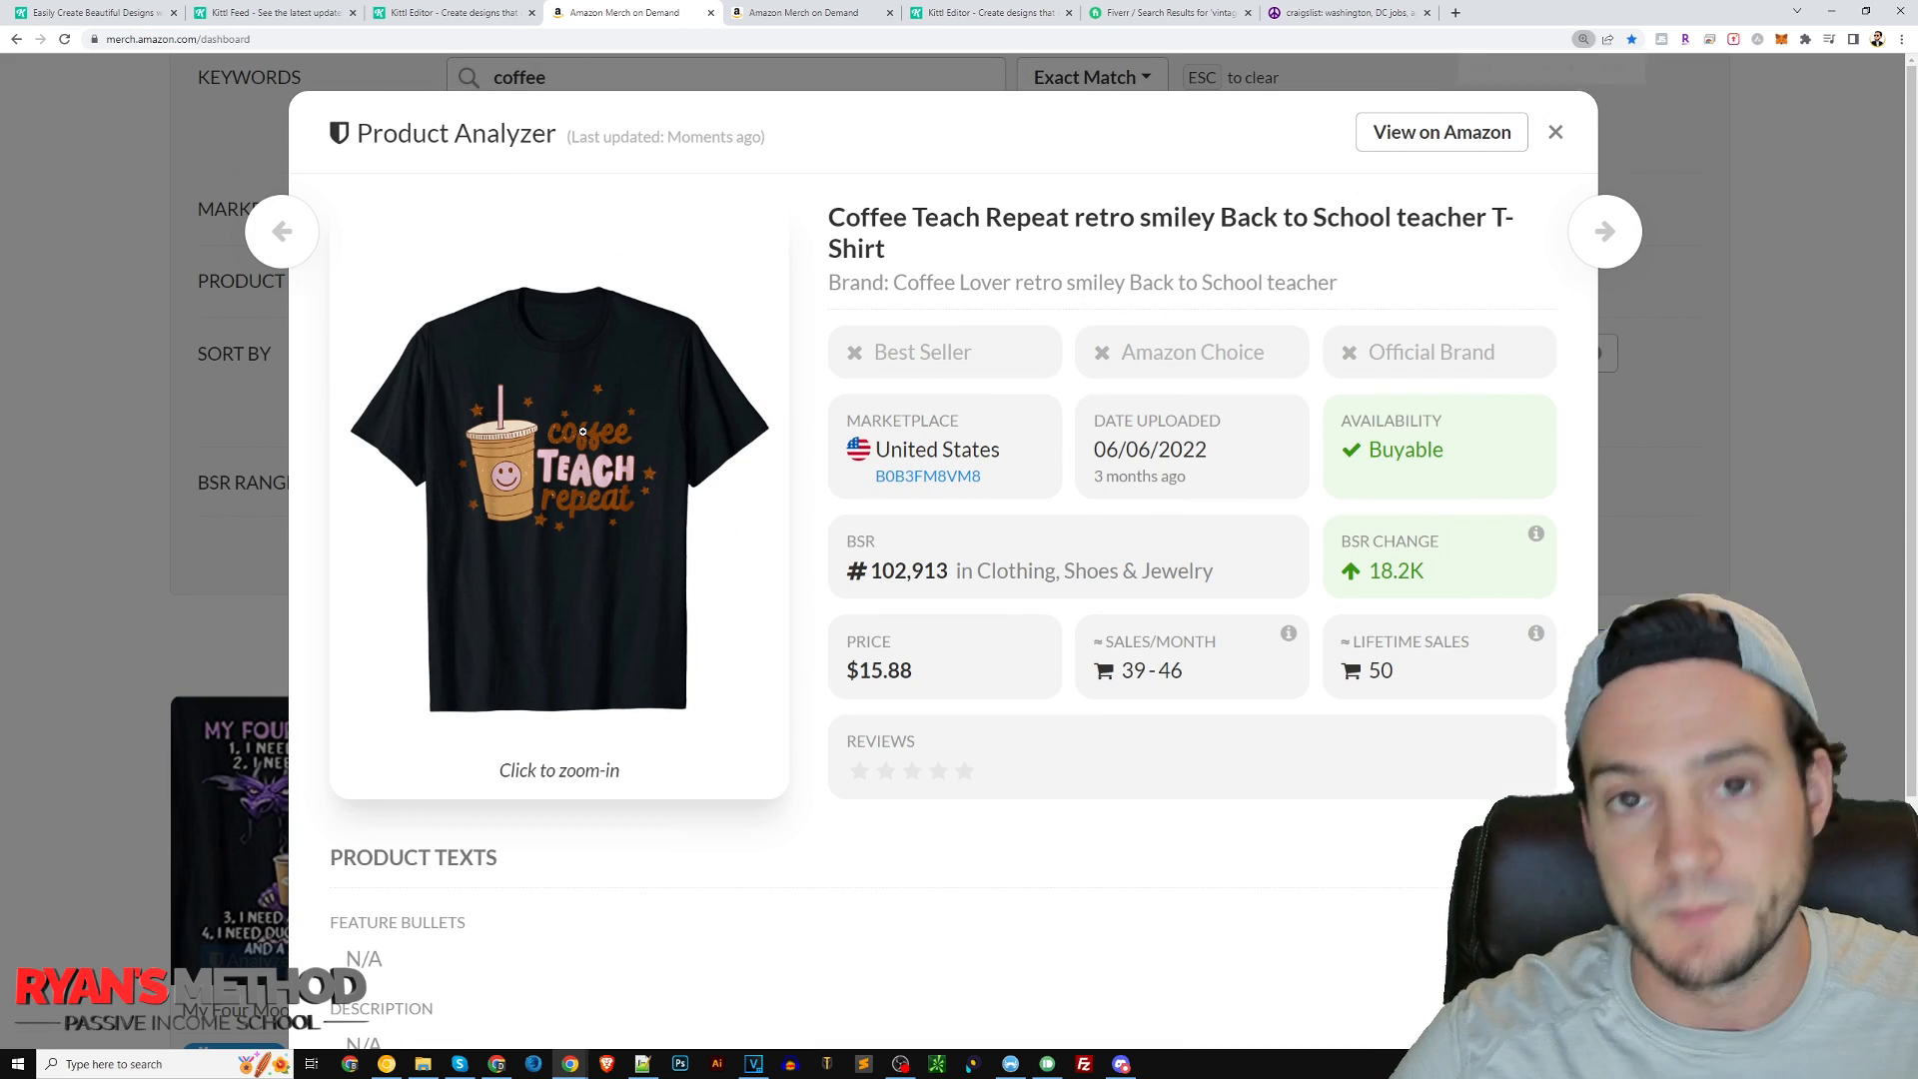
left_click_drag(949, 569, 869, 569)
left_click(869, 569)
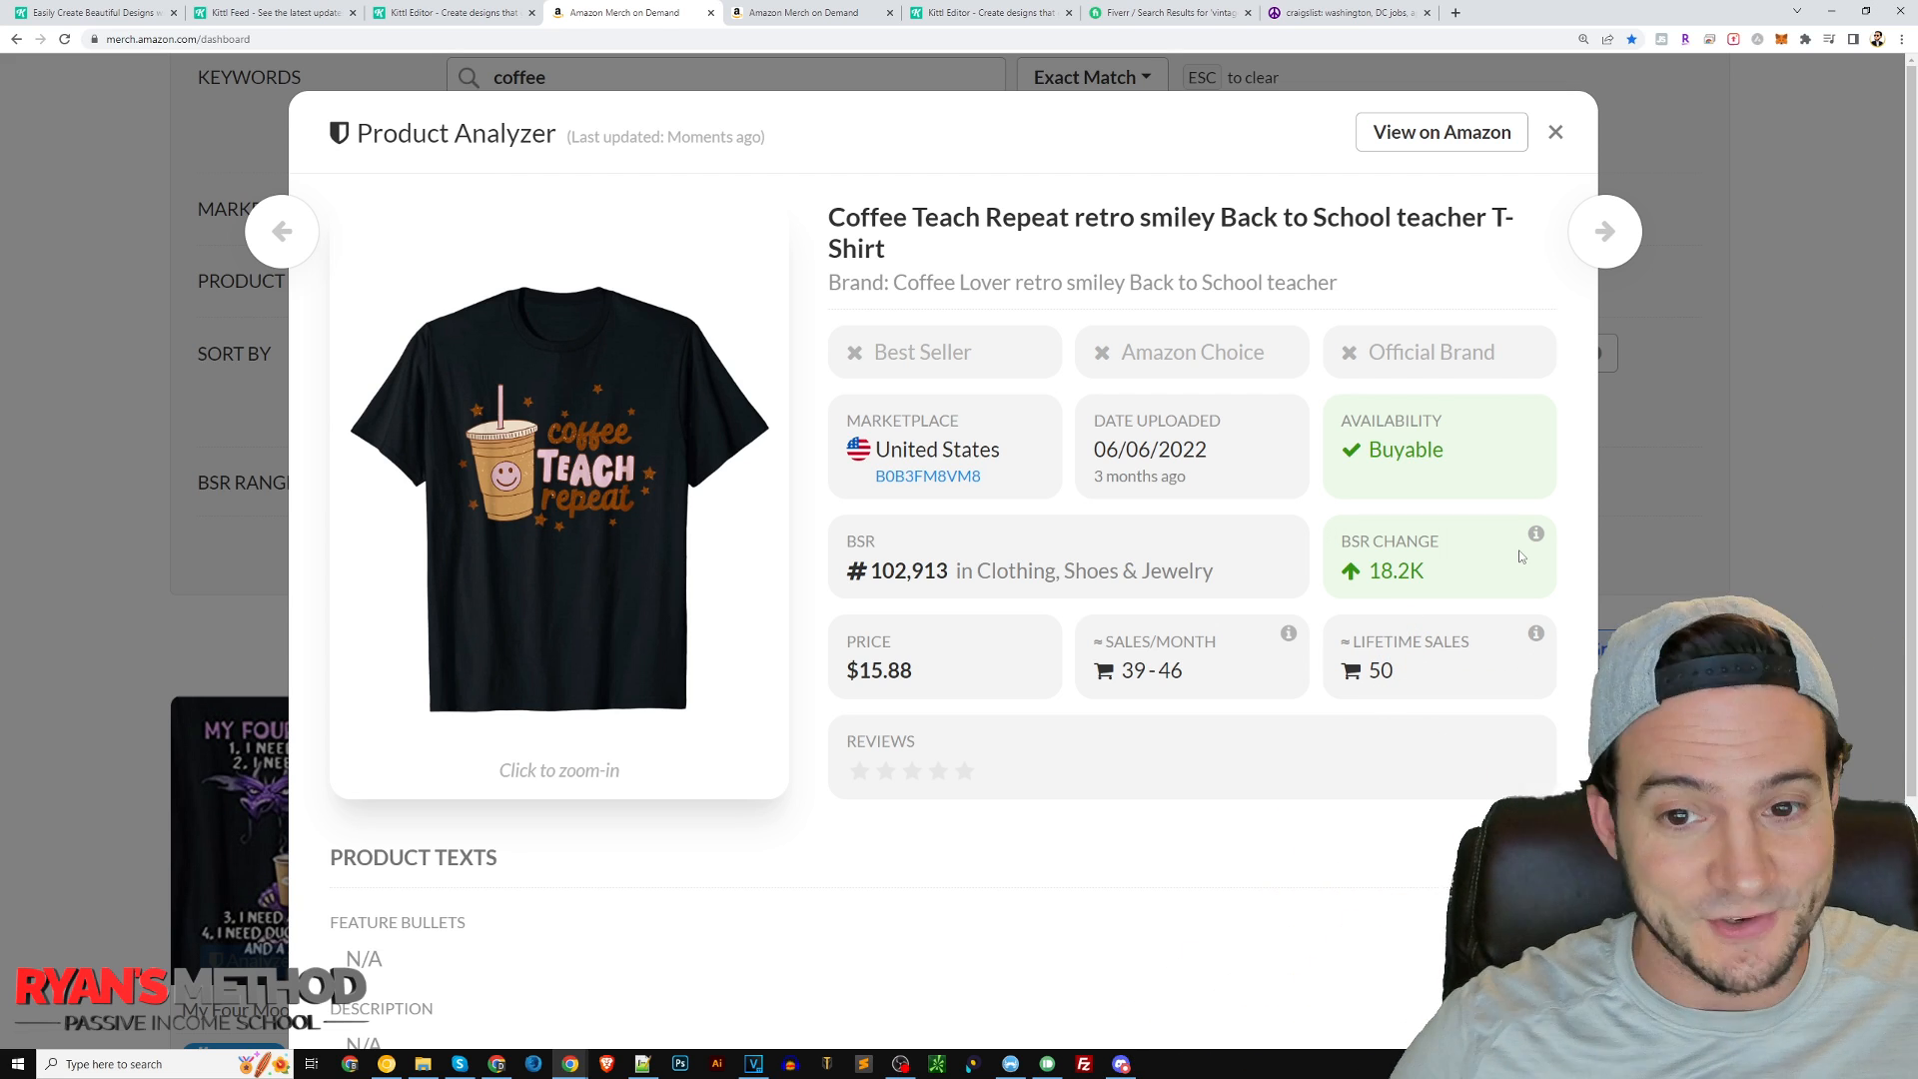
left_click_drag(1198, 477, 1089, 450)
left_click(1080, 461)
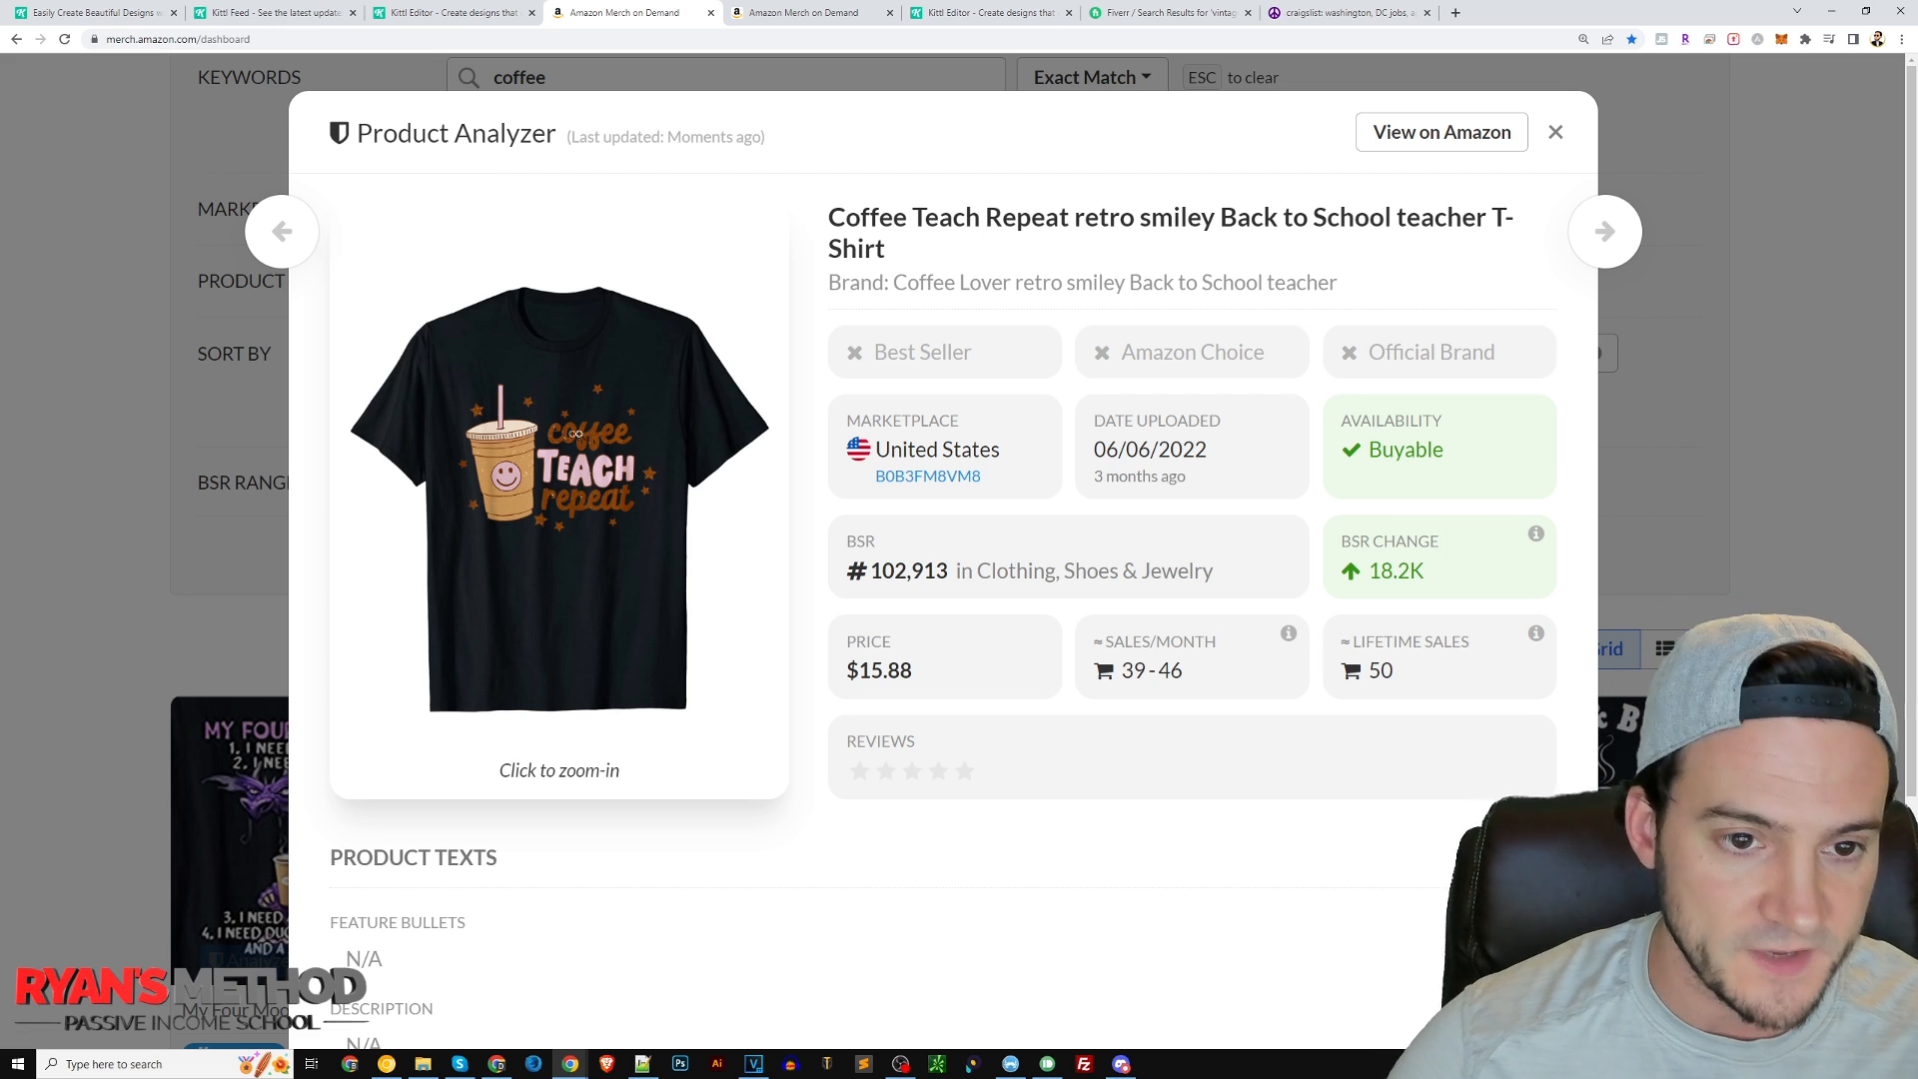
- Return to the Death Before Decaf project in Kittl, select the full-canvas texture overlay, and toggle its visibility to compare the effect
left_click(436, 22)
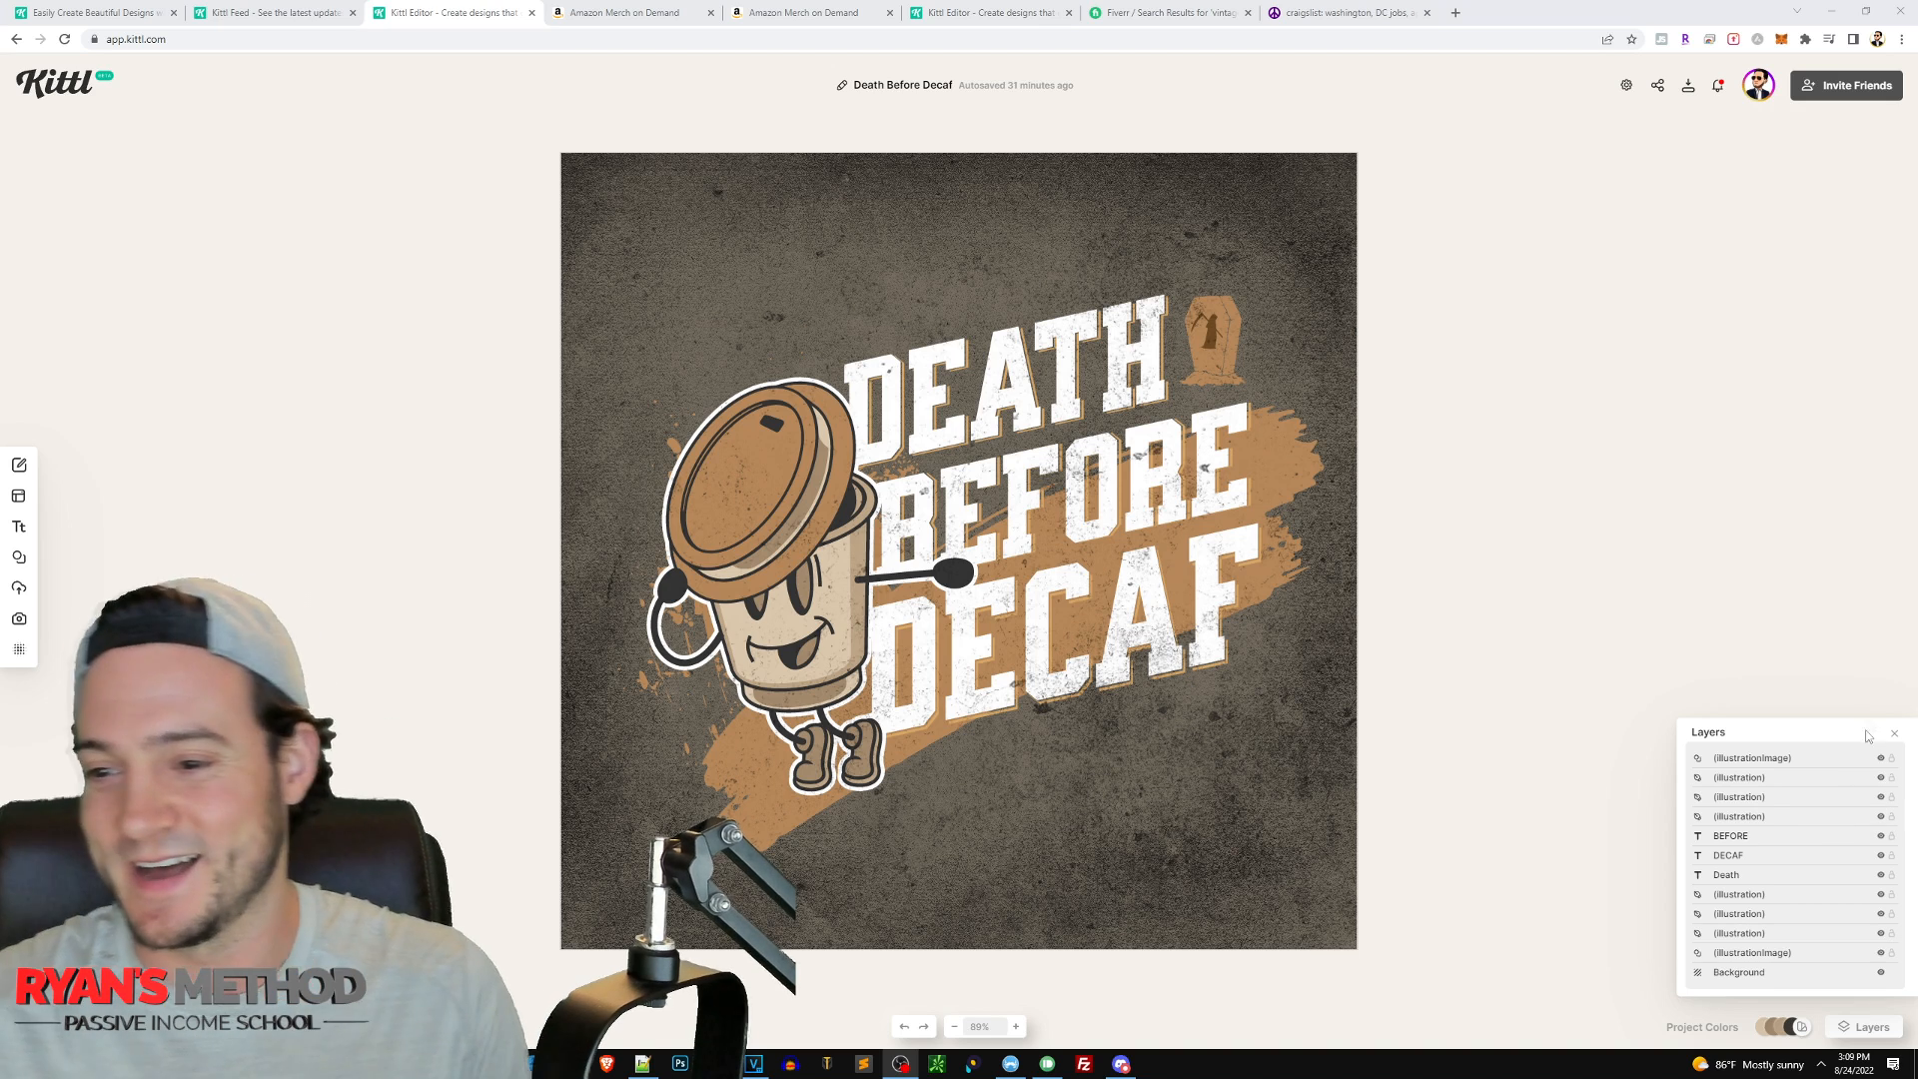
left_click(1310, 629)
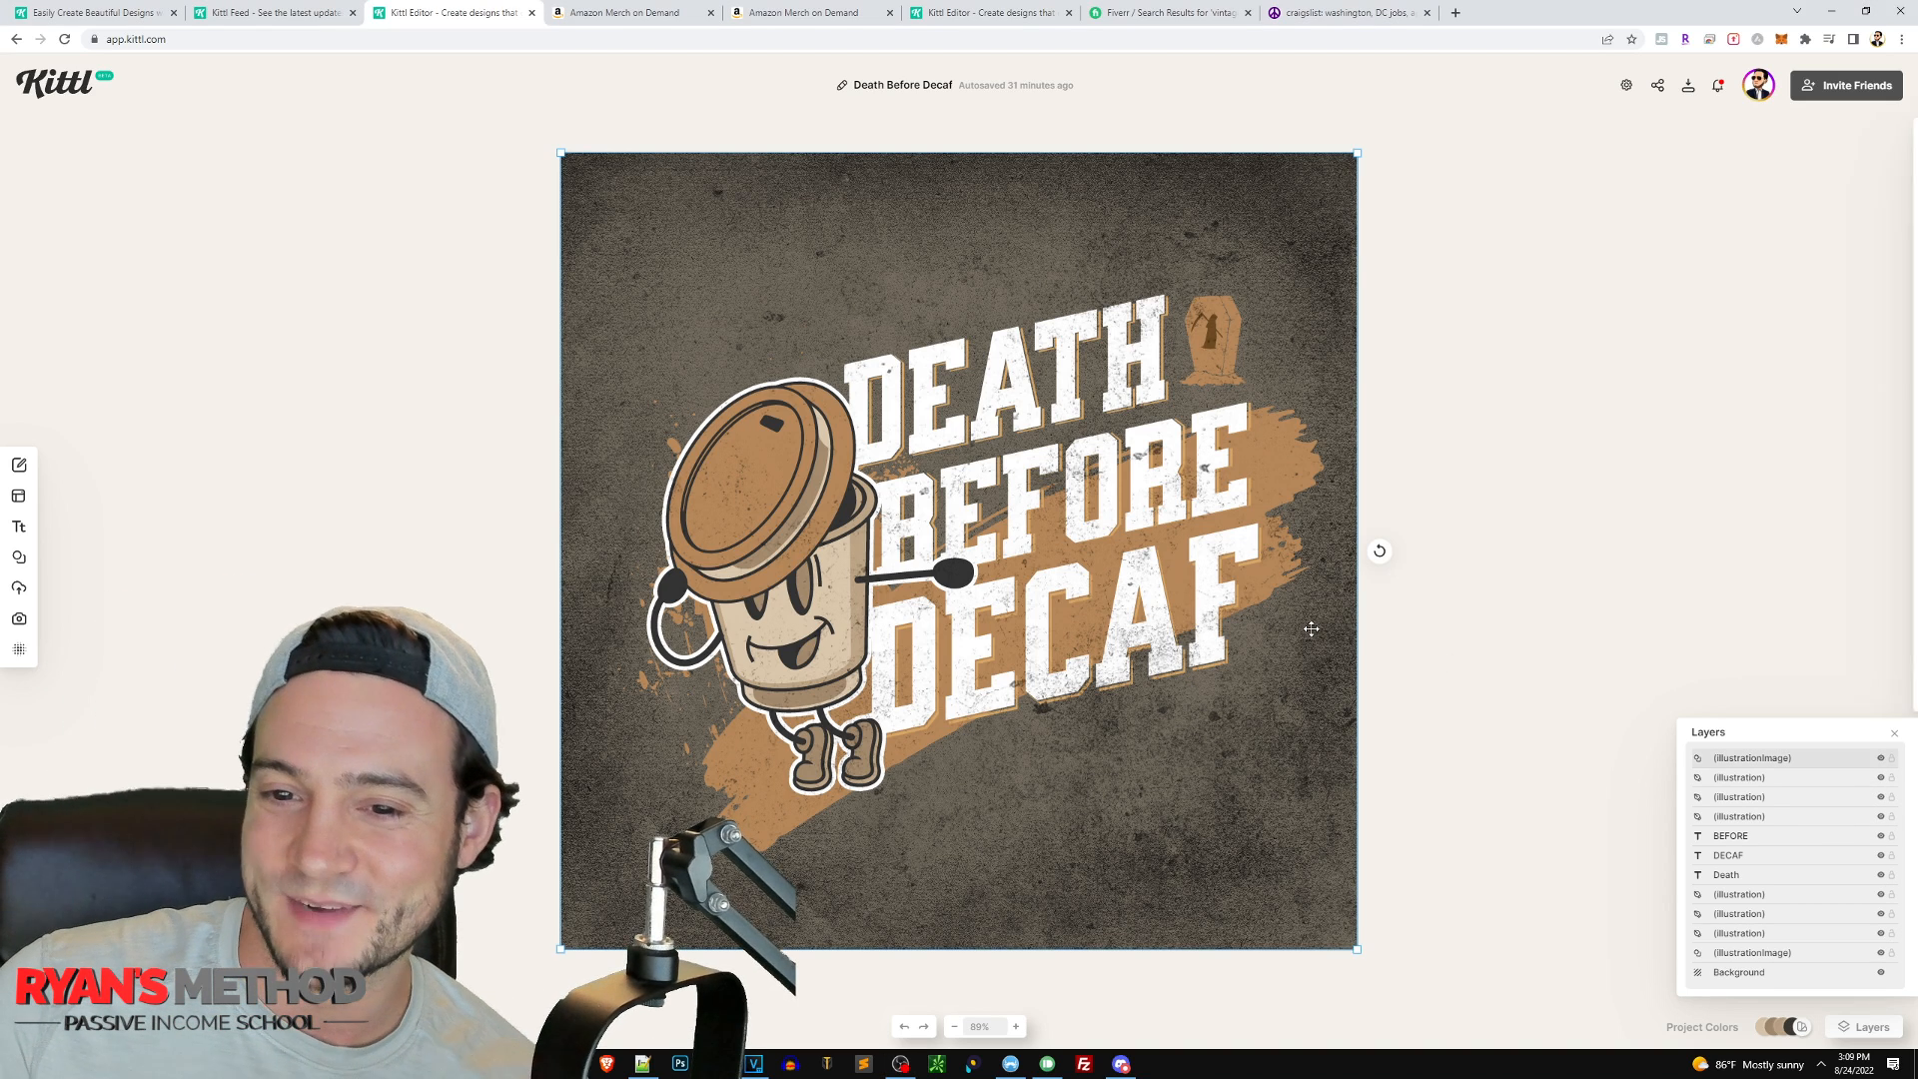
left_click(1881, 760)
left_click(1881, 760)
left_click(1881, 760)
left_click(1881, 760)
left_click(1141, 252)
left_click_drag(1007, 251, 997, 247)
mouse_move(1118, 262)
left_mouse_down()
mouse_move(1138, 263)
mouse_move(1119, 260)
left_mouse_up()
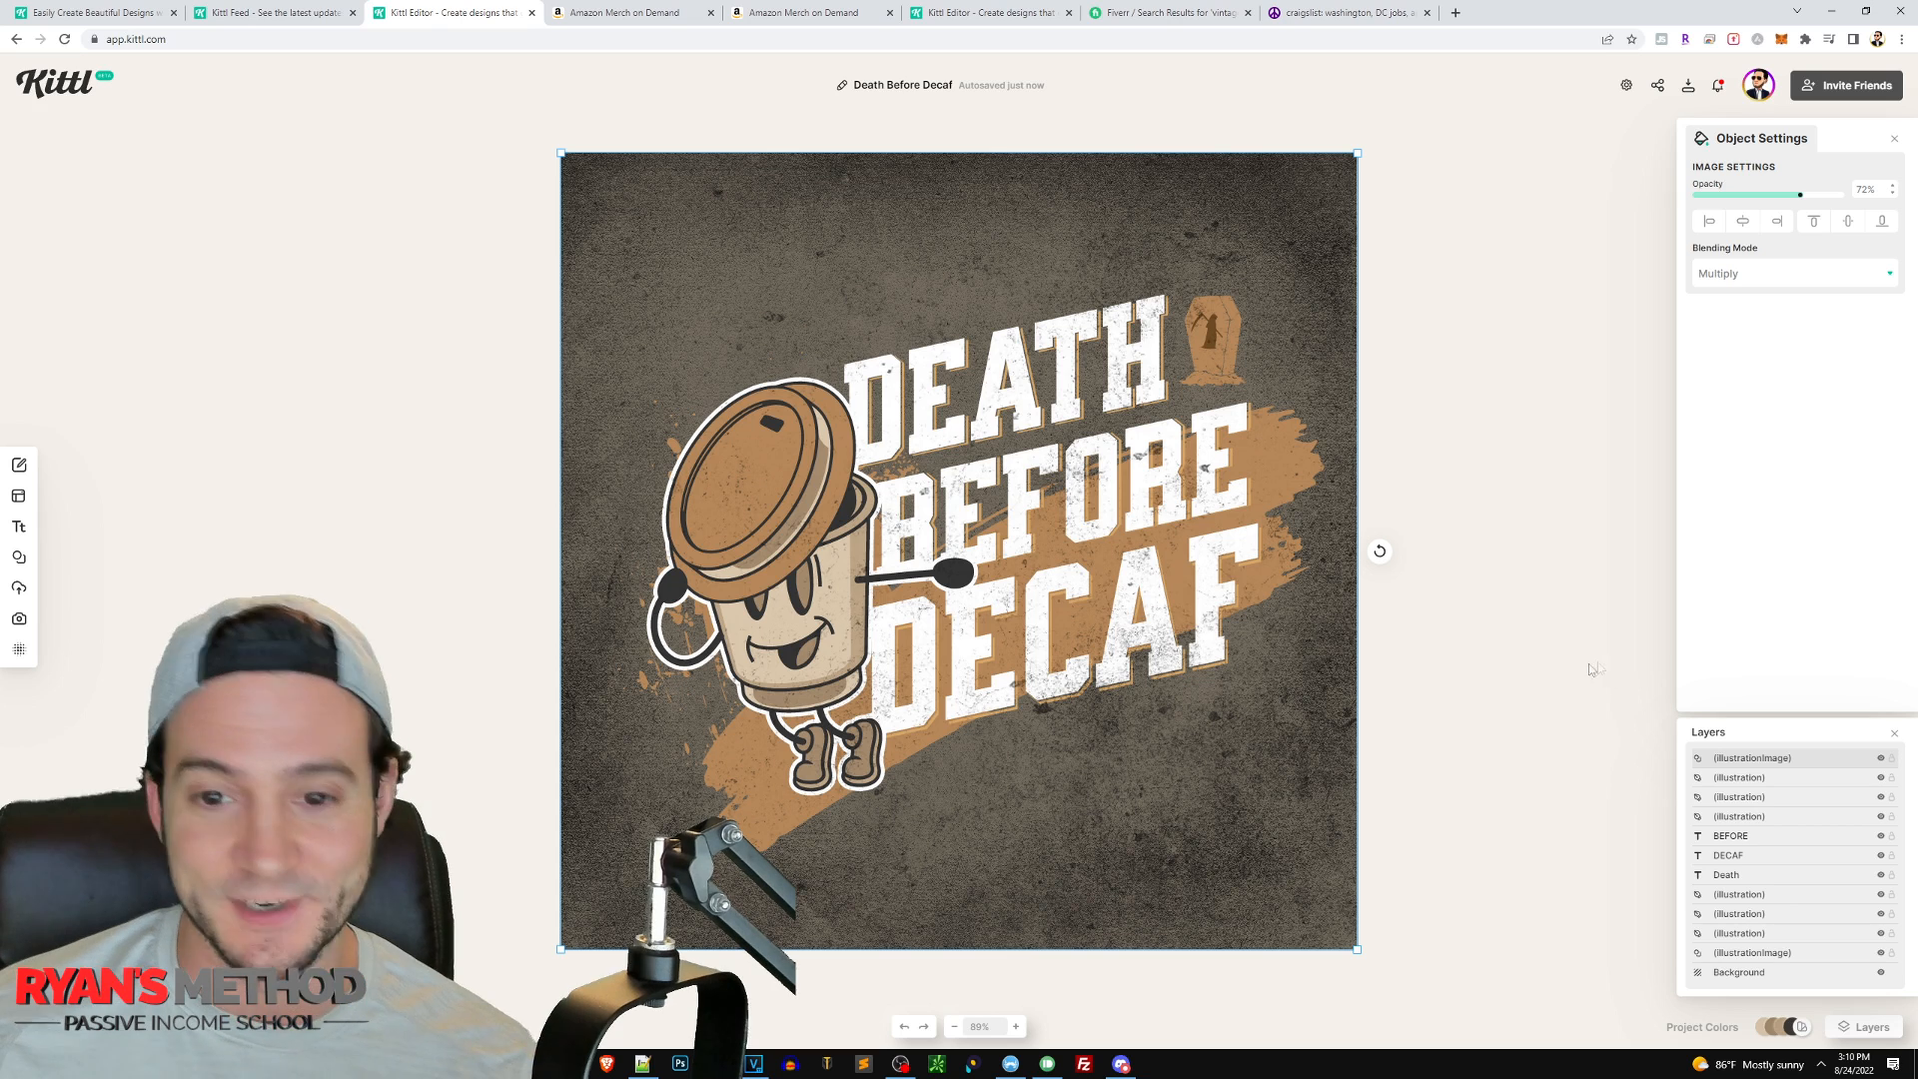
- Hide the topmost texture overlay, the small dark figure and the coffin illustration in the Death Before Decaf design
left_click(1882, 761)
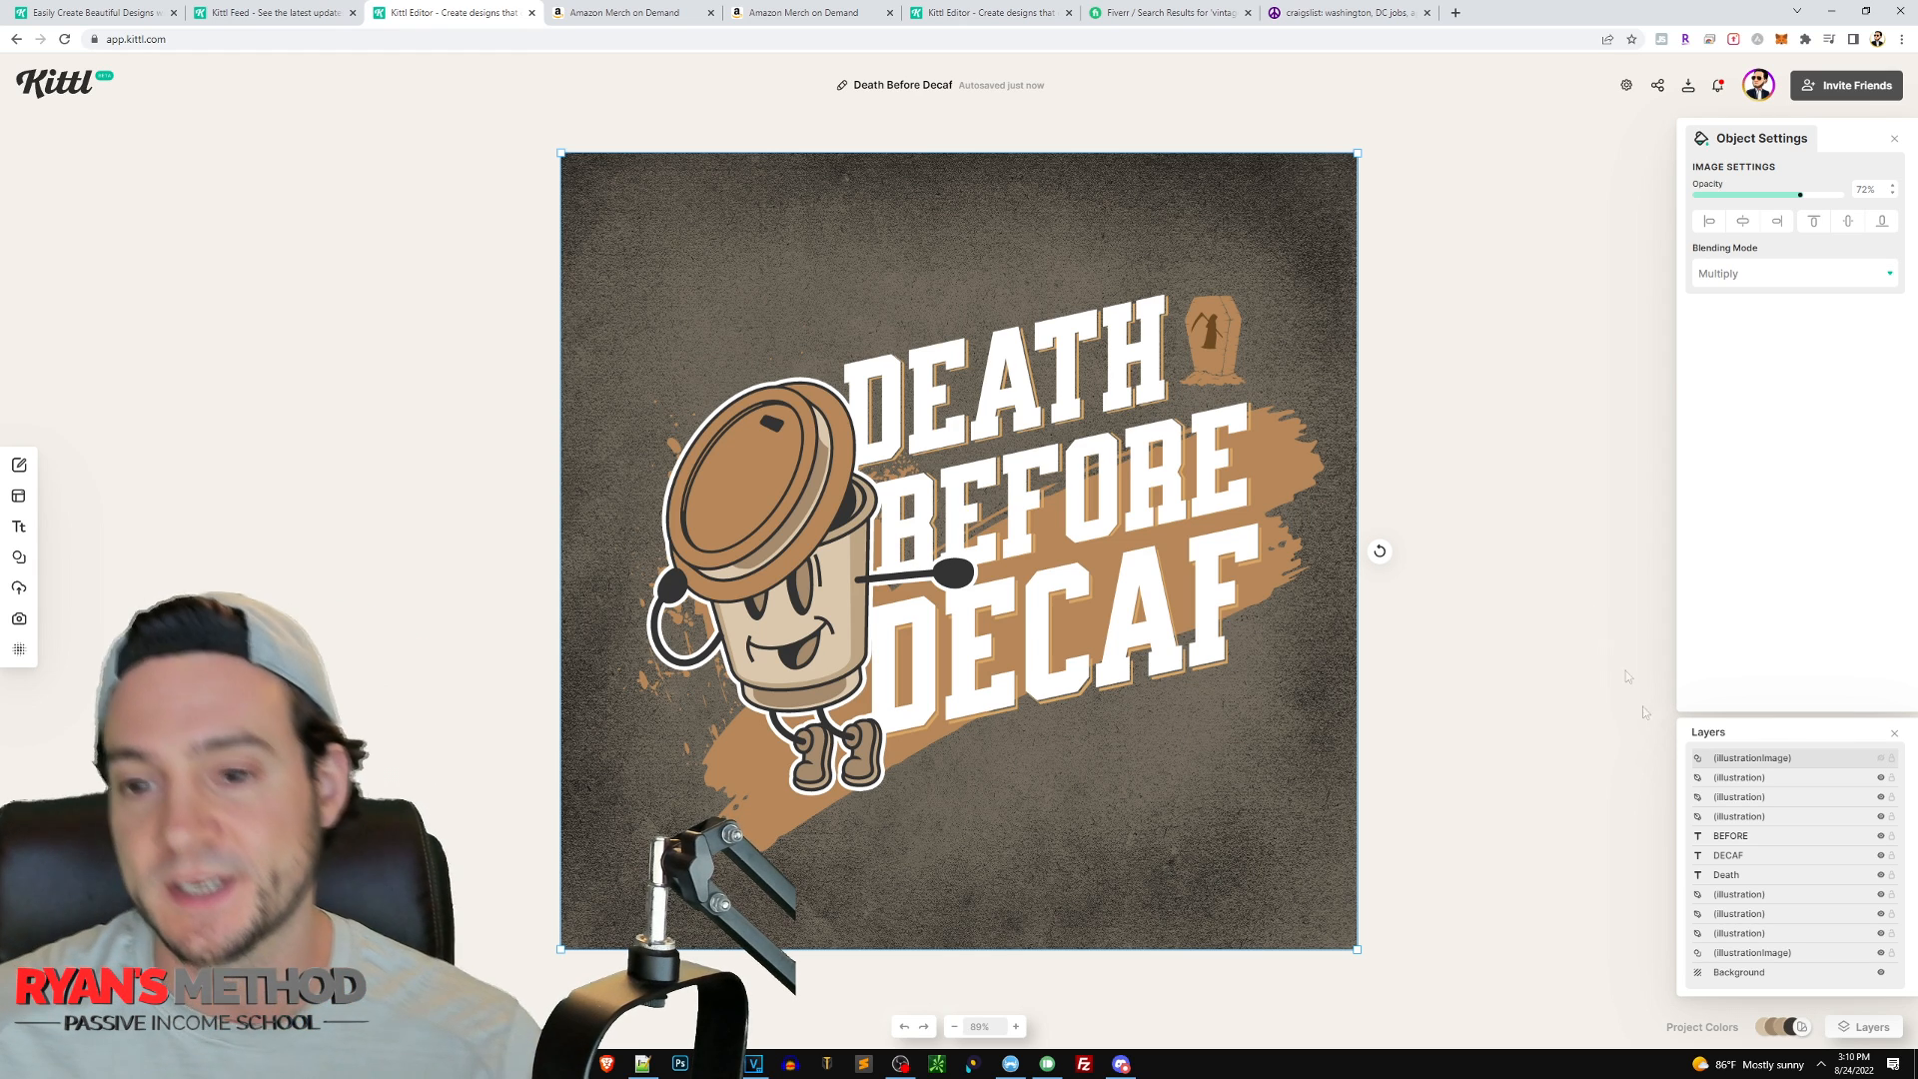
left_click(1880, 778)
left_click(1879, 778)
left_click(1879, 778)
left_click(1885, 795)
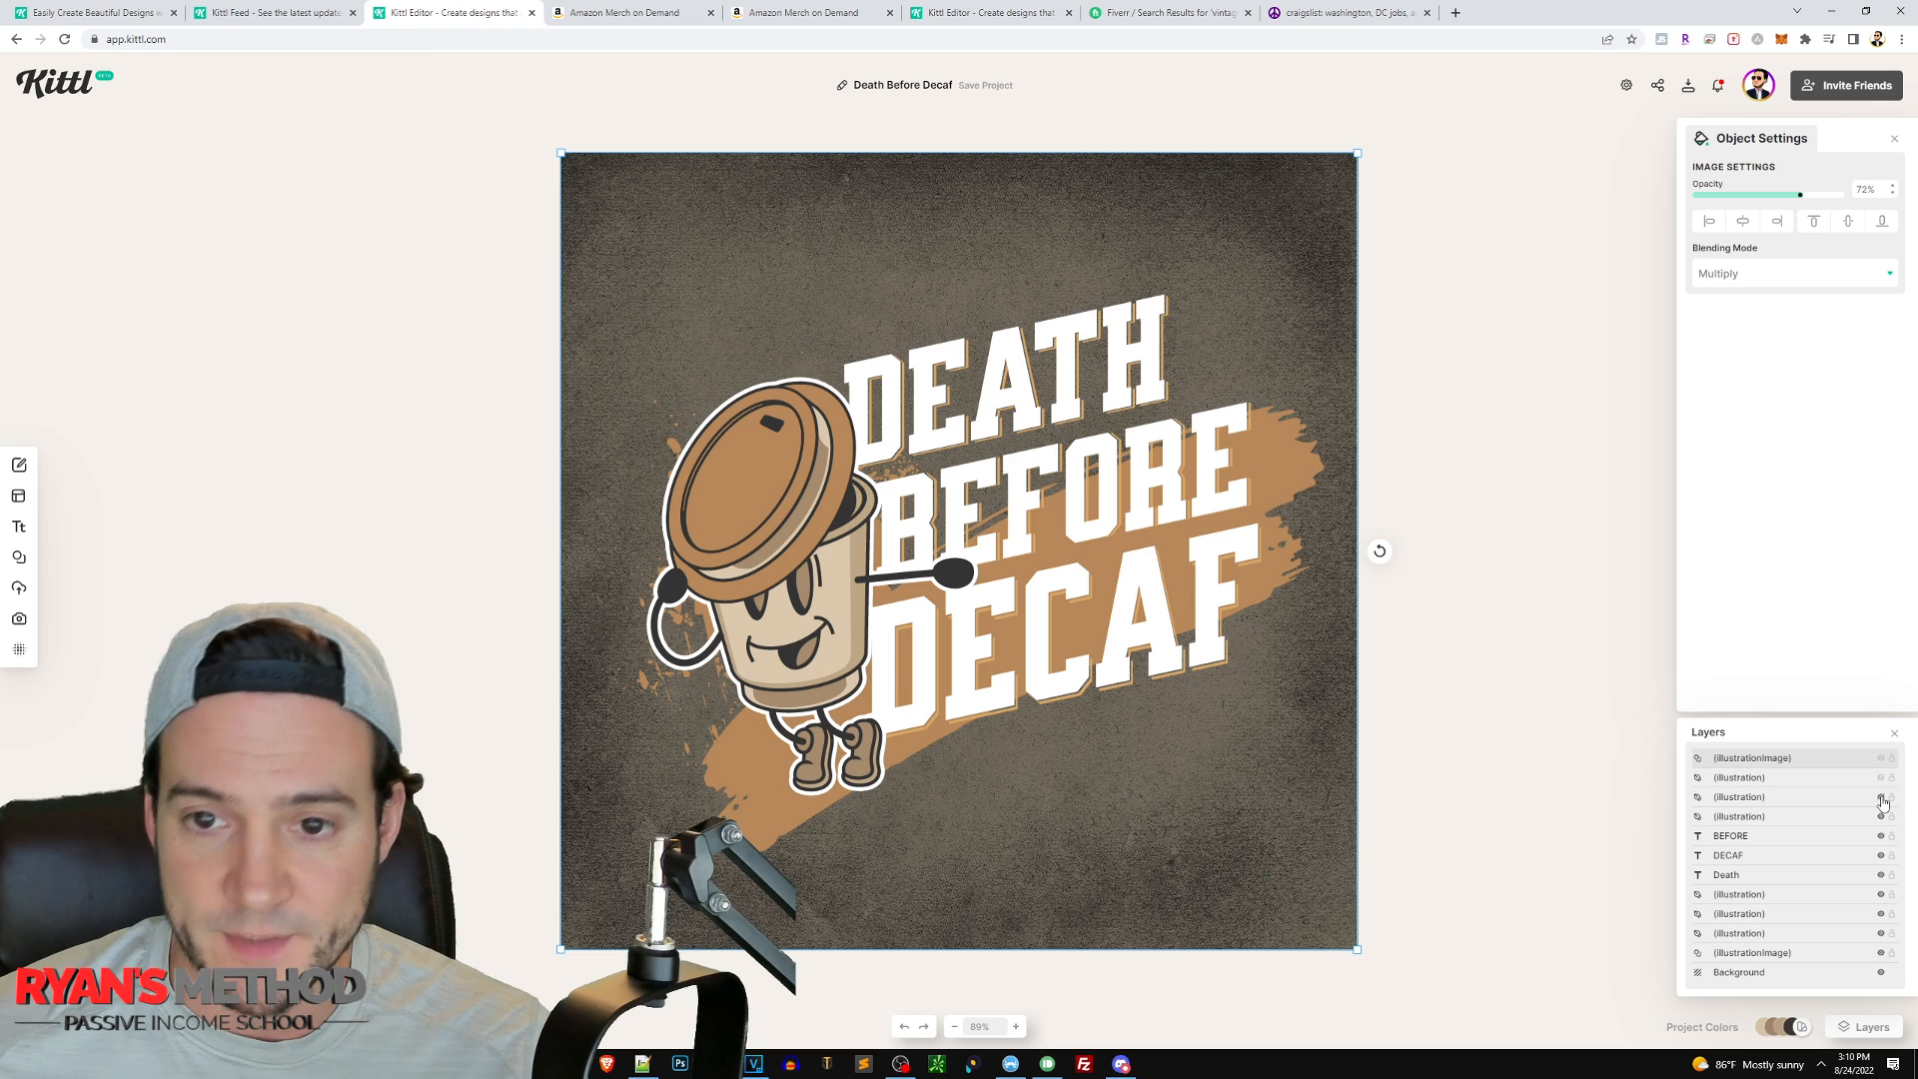
left_click(1885, 794)
left_click(1883, 791)
left_click(1879, 779)
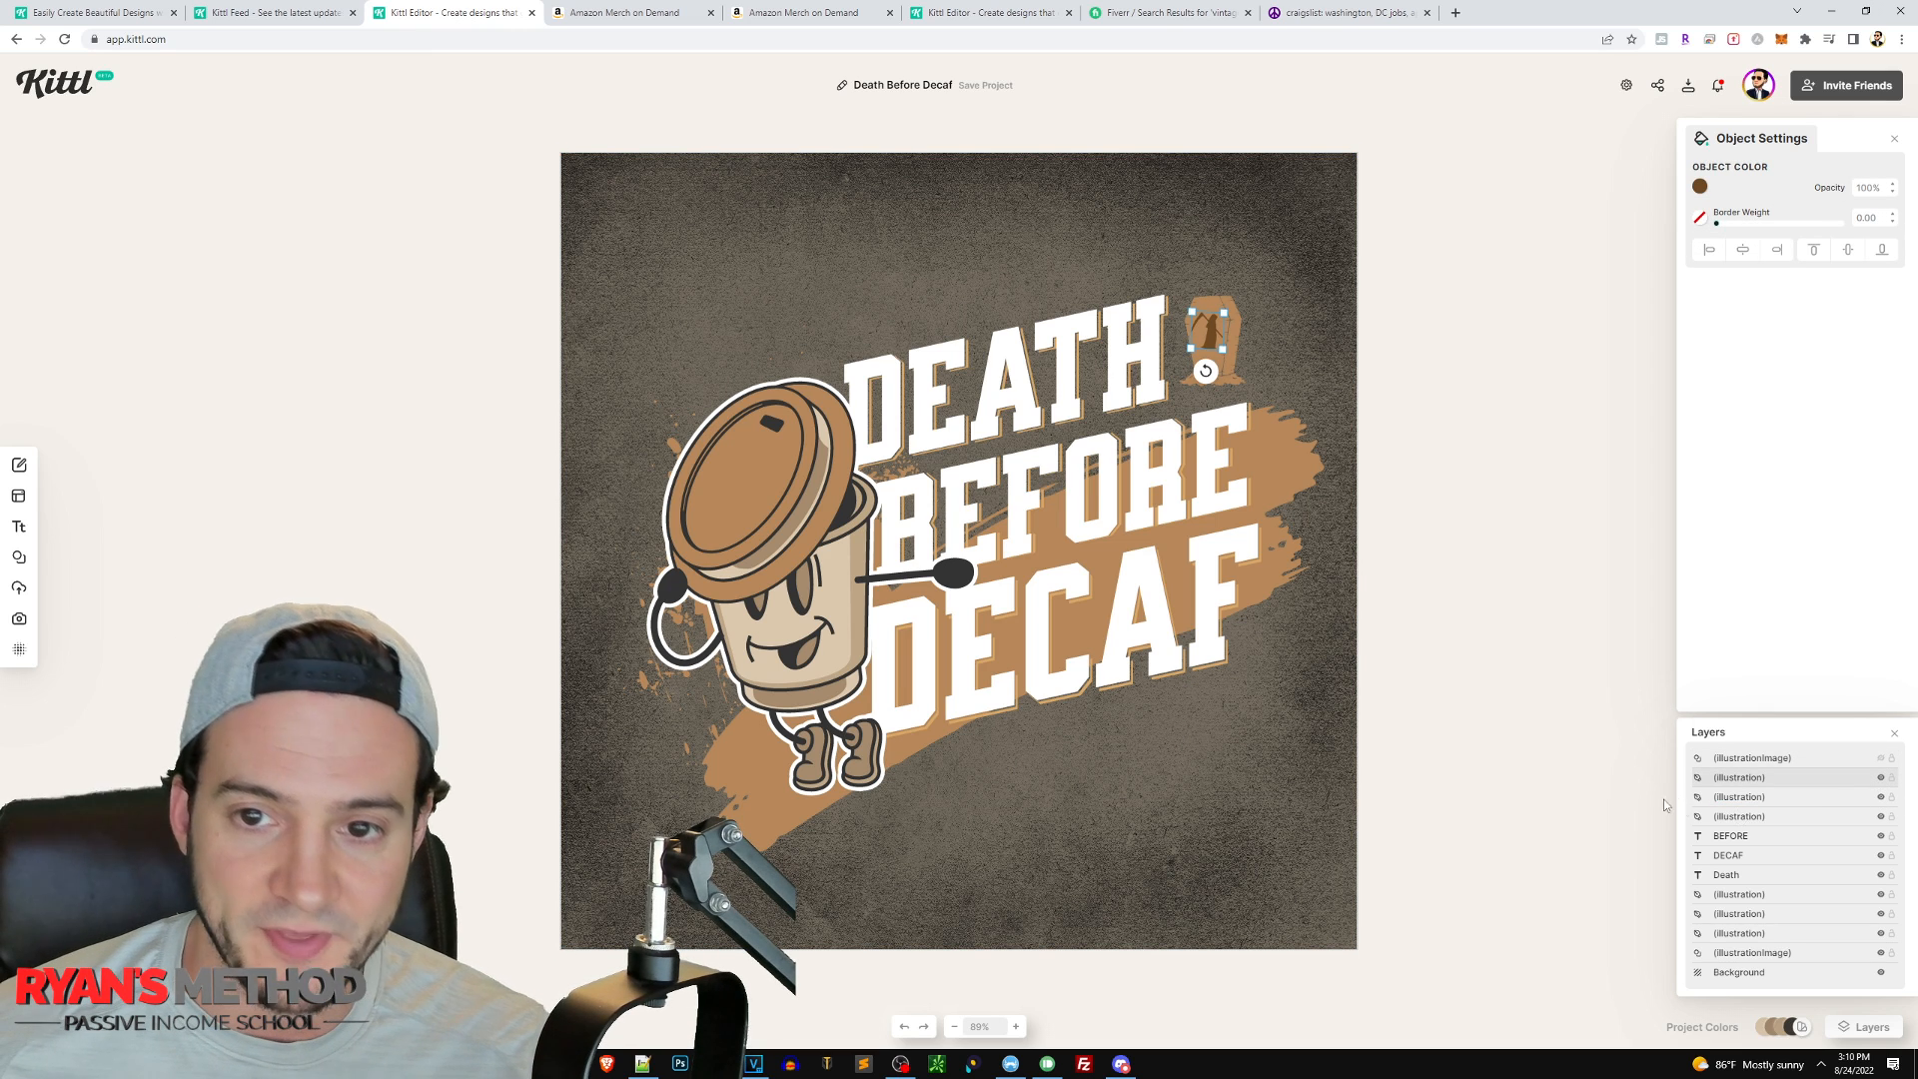
left_click(1880, 778)
left_click(1881, 796)
left_click(1879, 796)
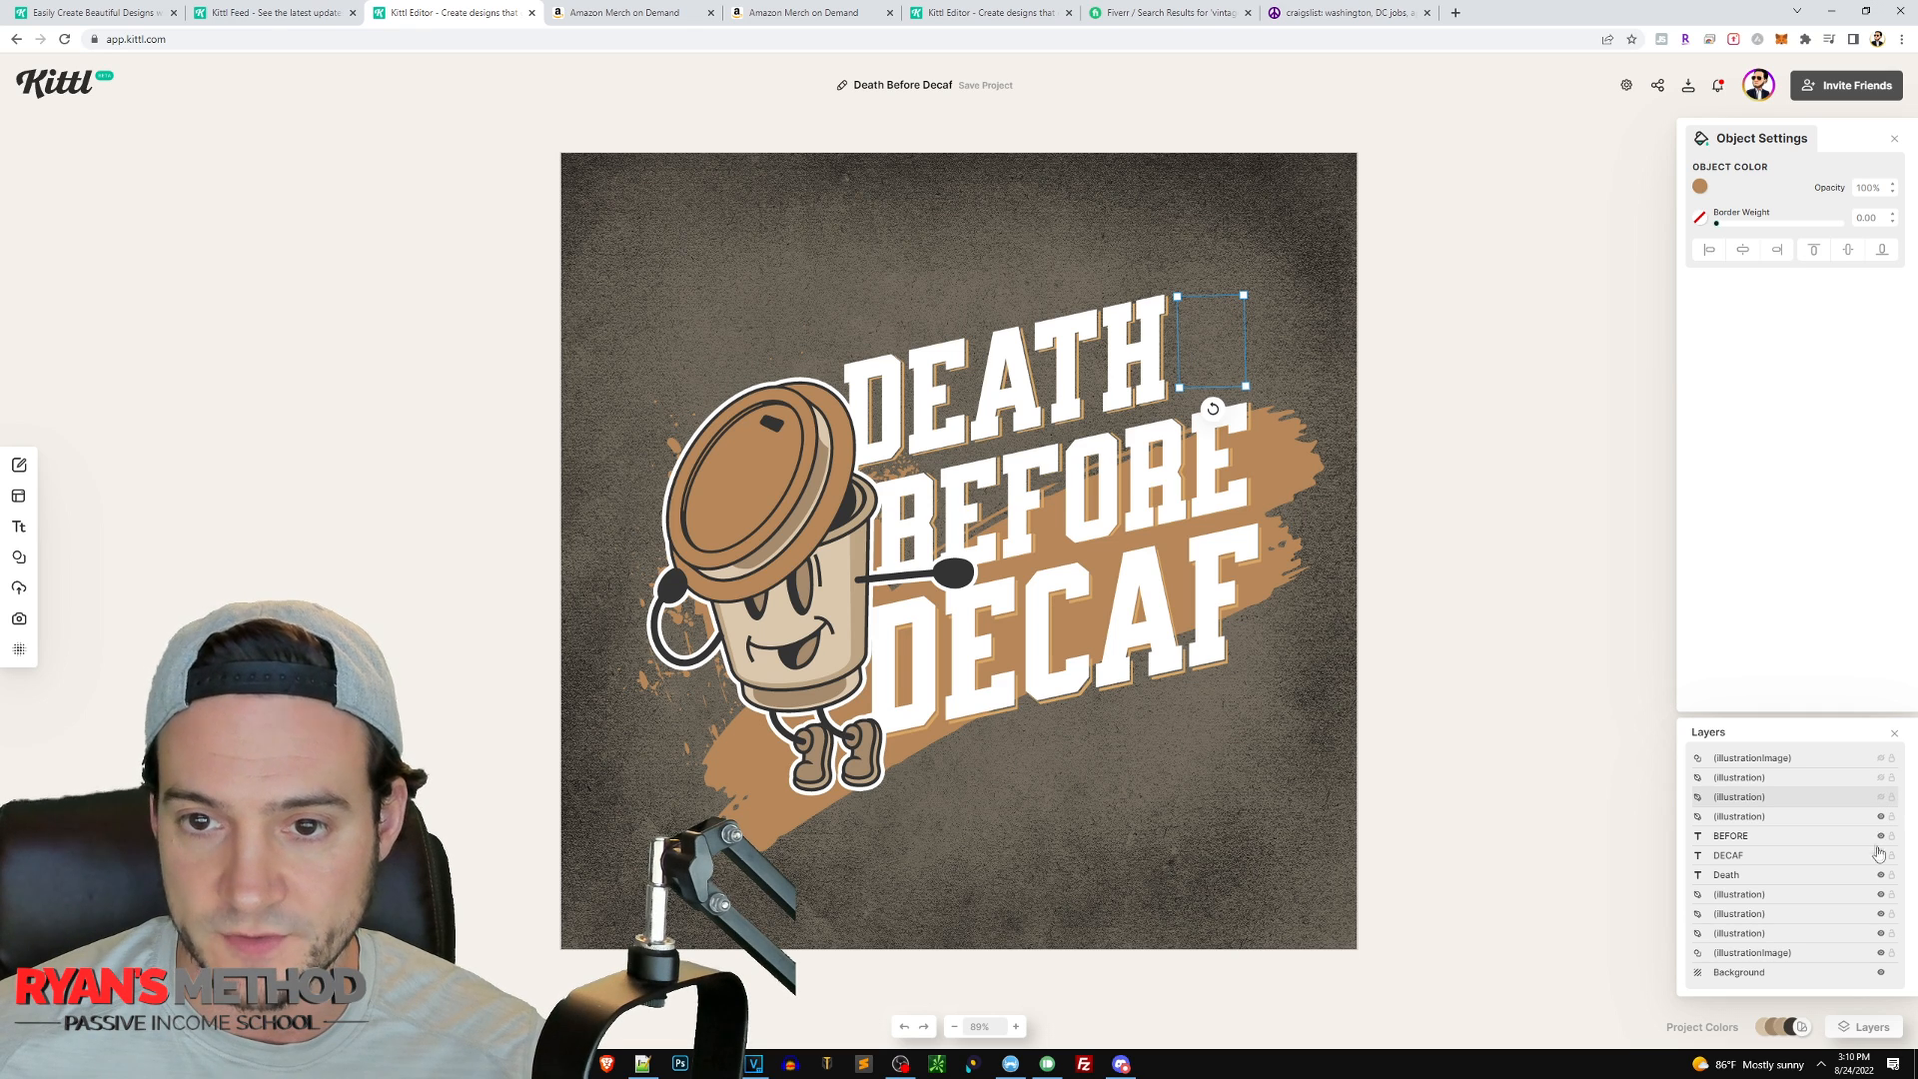
- Hide the coffee cup character illustration in the Death Before Decaf design
double_click(1879, 815)
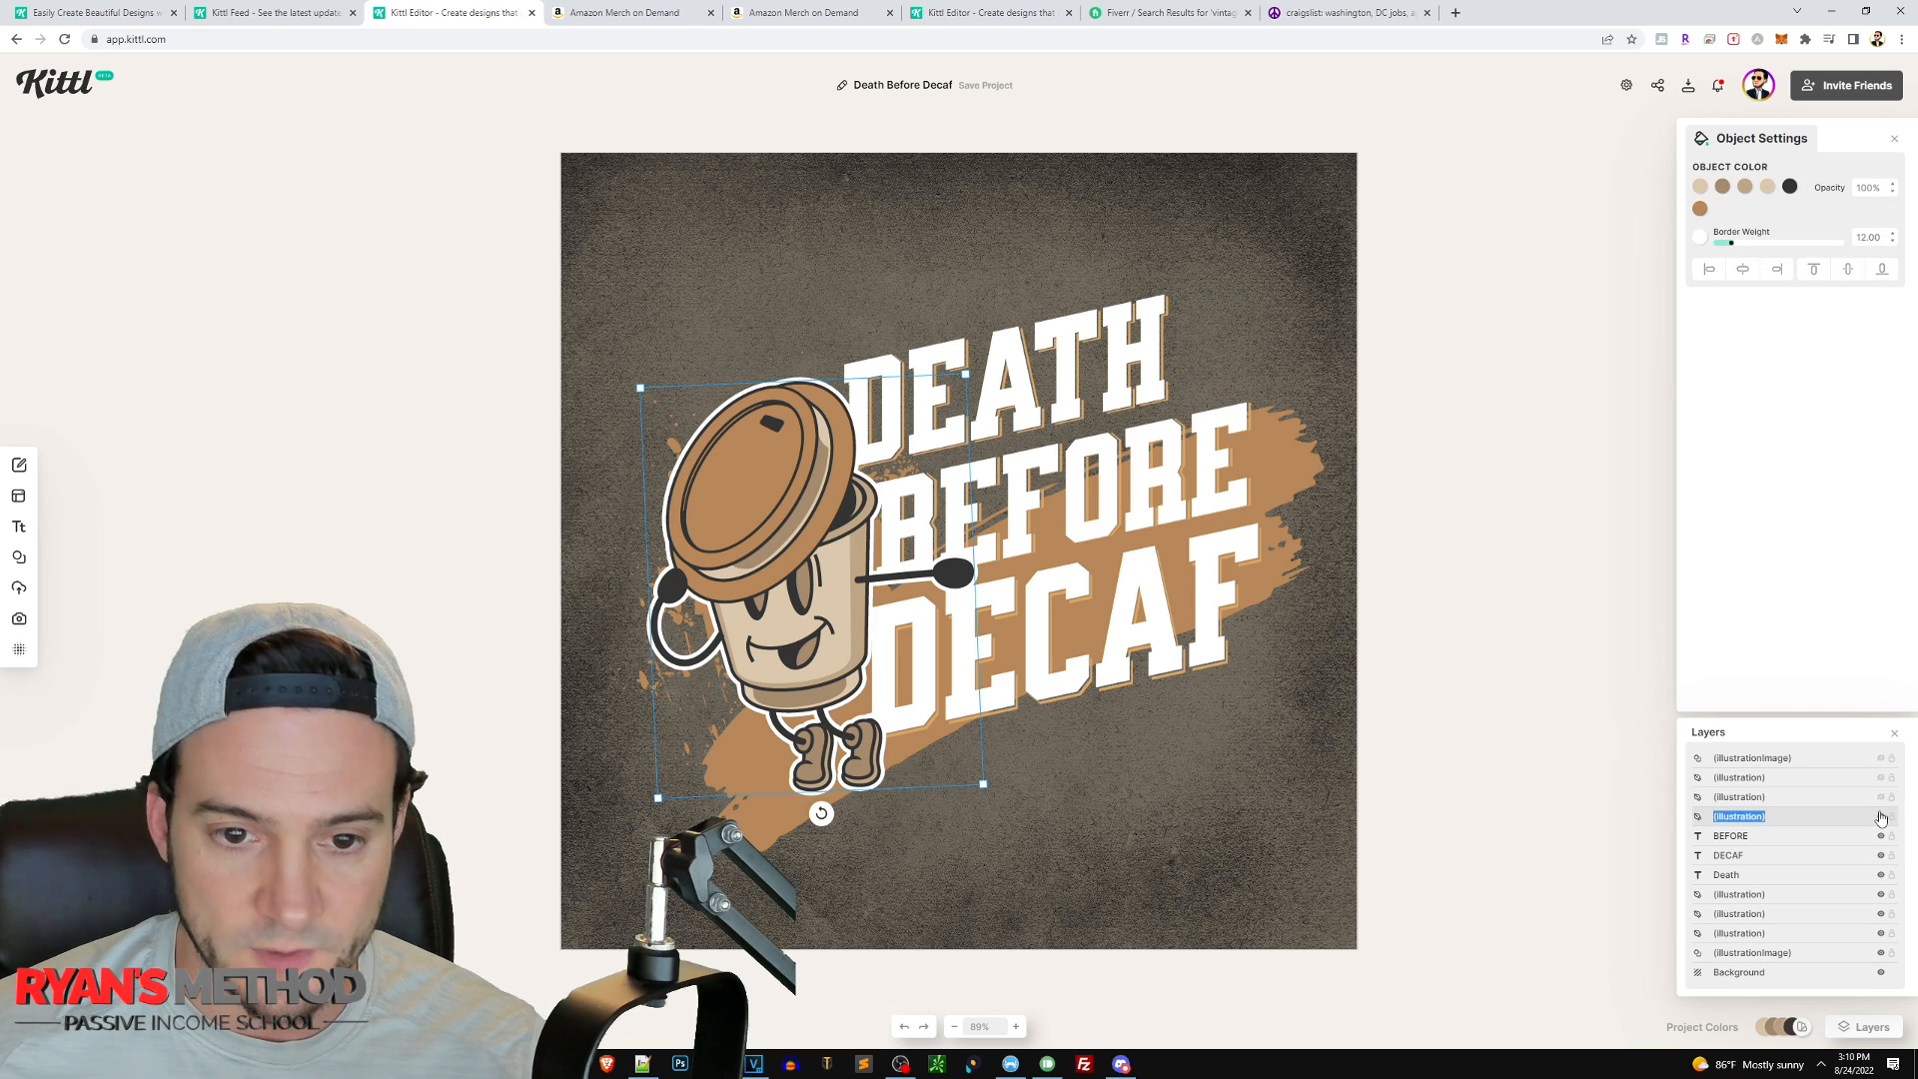
left_click(1880, 817)
left_click(1881, 817)
left_click(1881, 818)
left_click(1880, 818)
left_click(1881, 818)
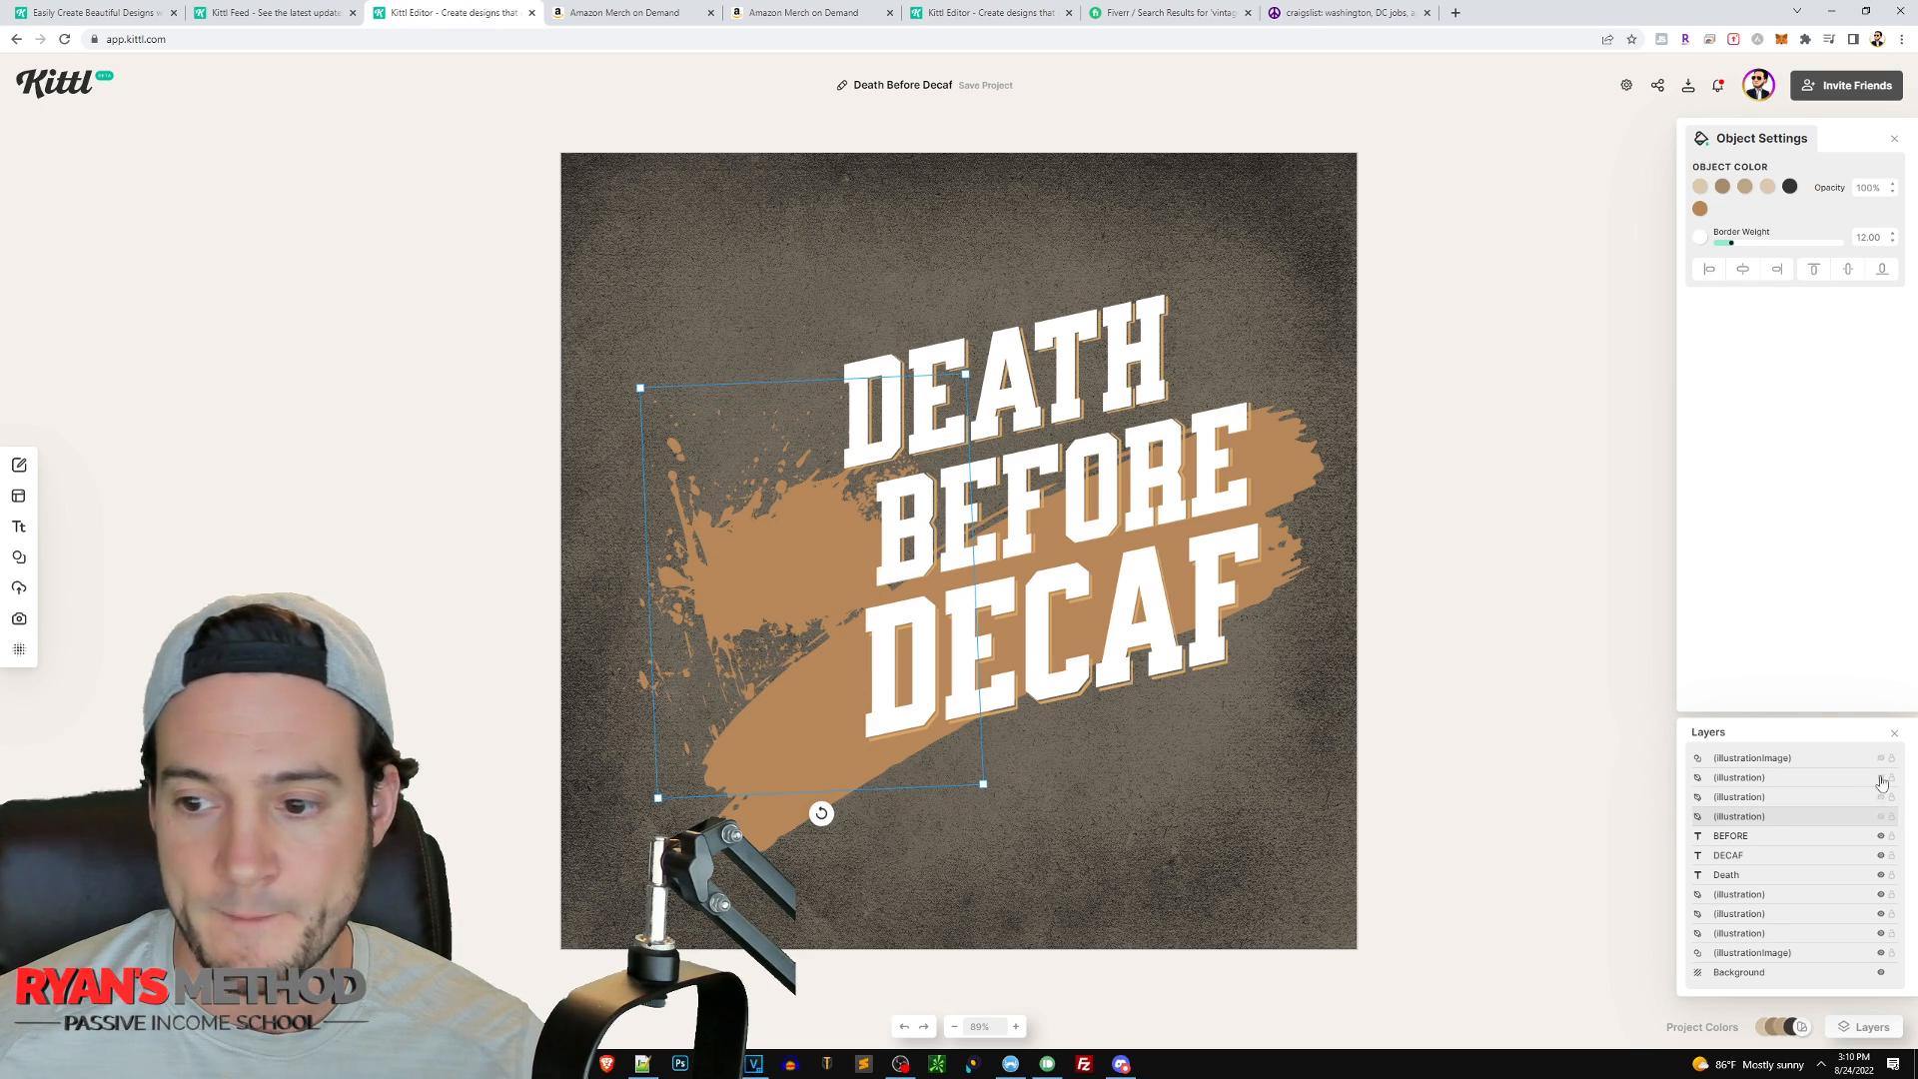
- Replace the word DEATH with COFFEE, checking the wording on the Coffee Teach Repeat T-shirt in Amazon Merch on Demand
left_click(1095, 380)
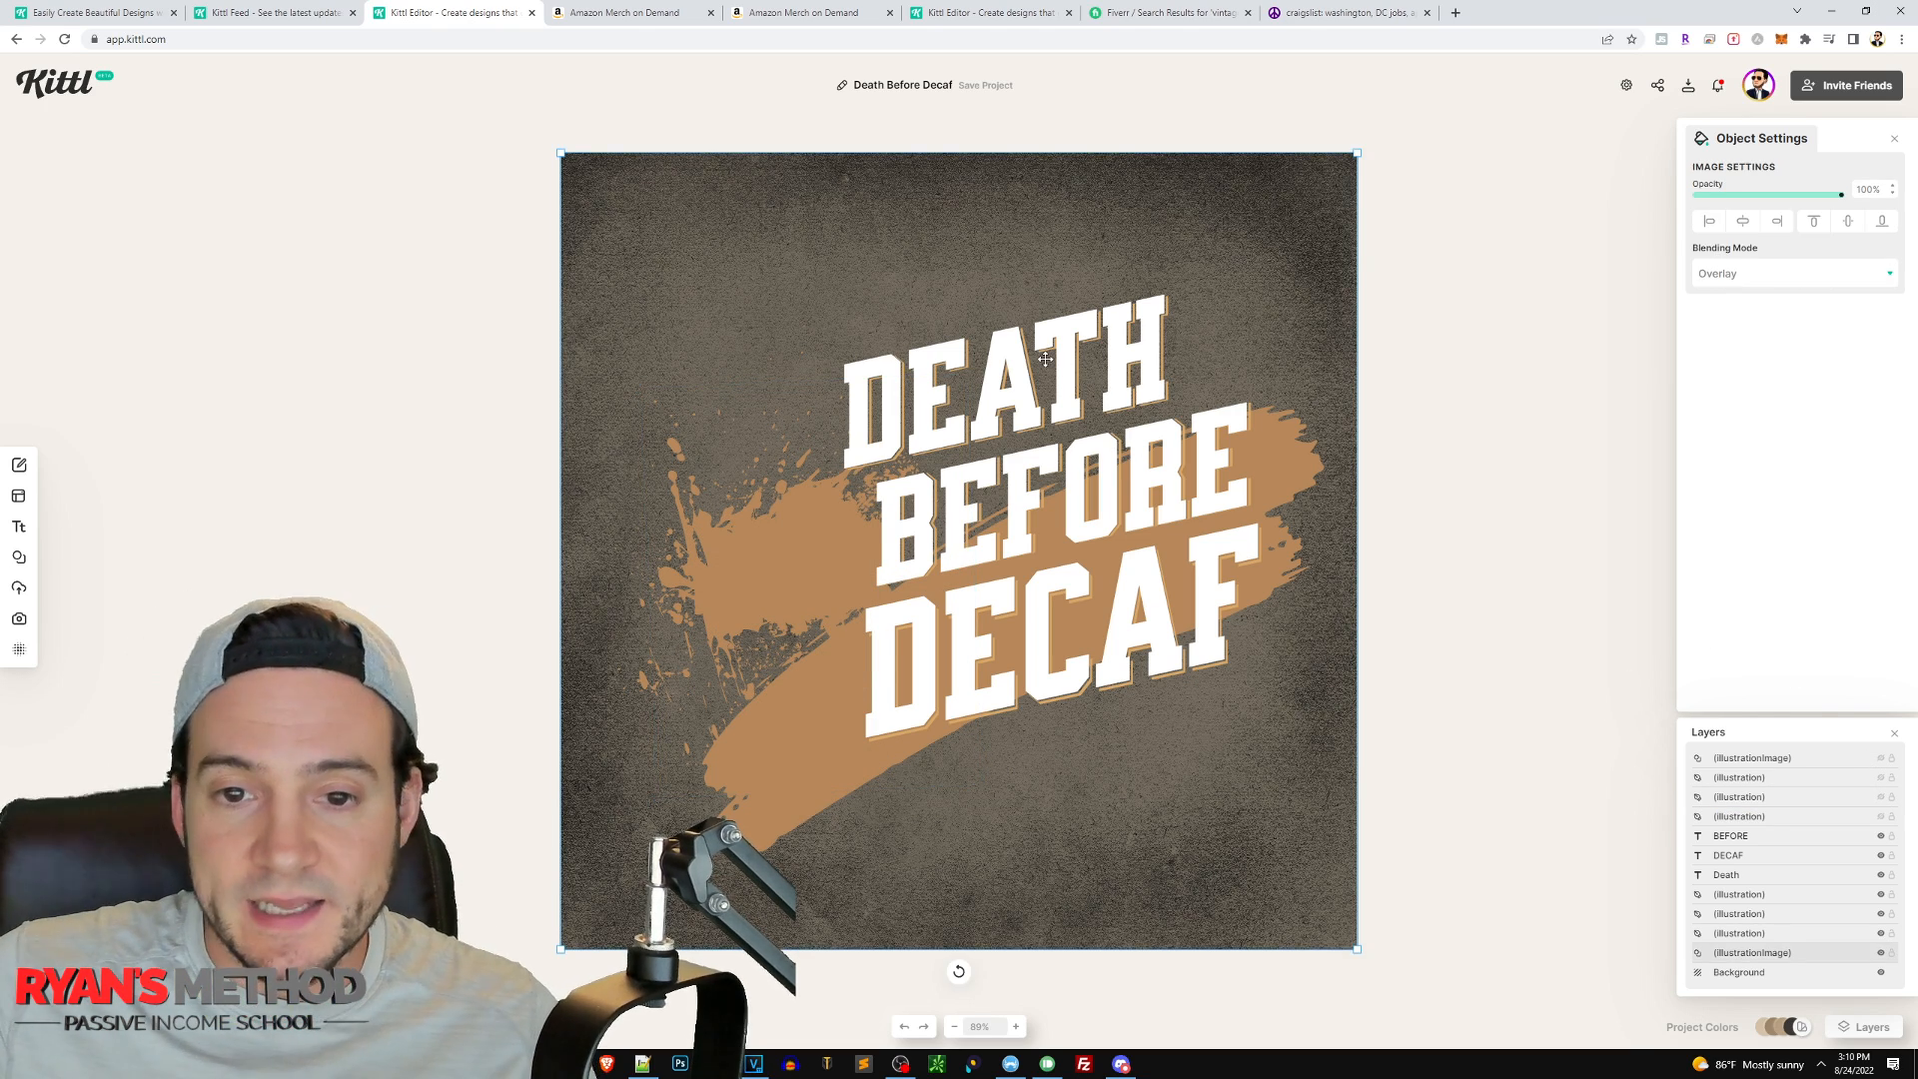
double_click(1077, 373)
key("ctrl+a")
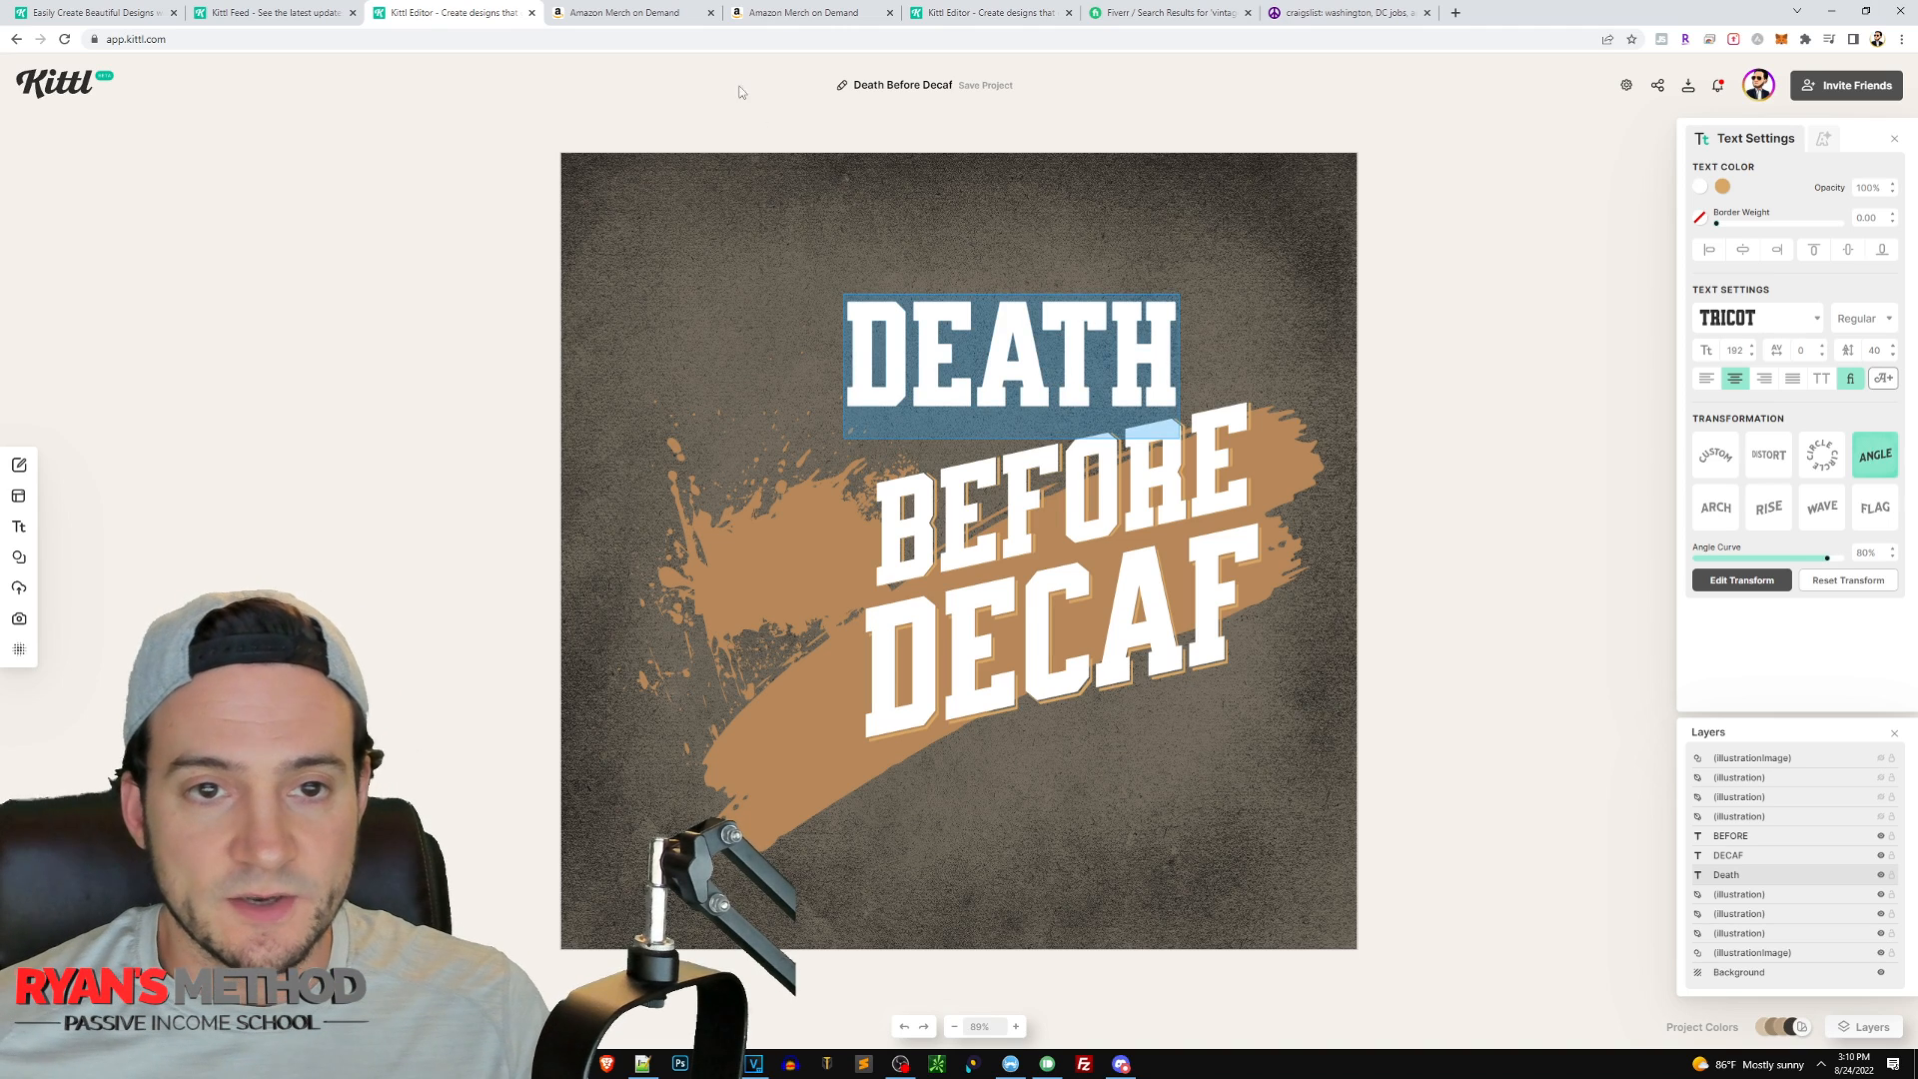
left_click(593, 12)
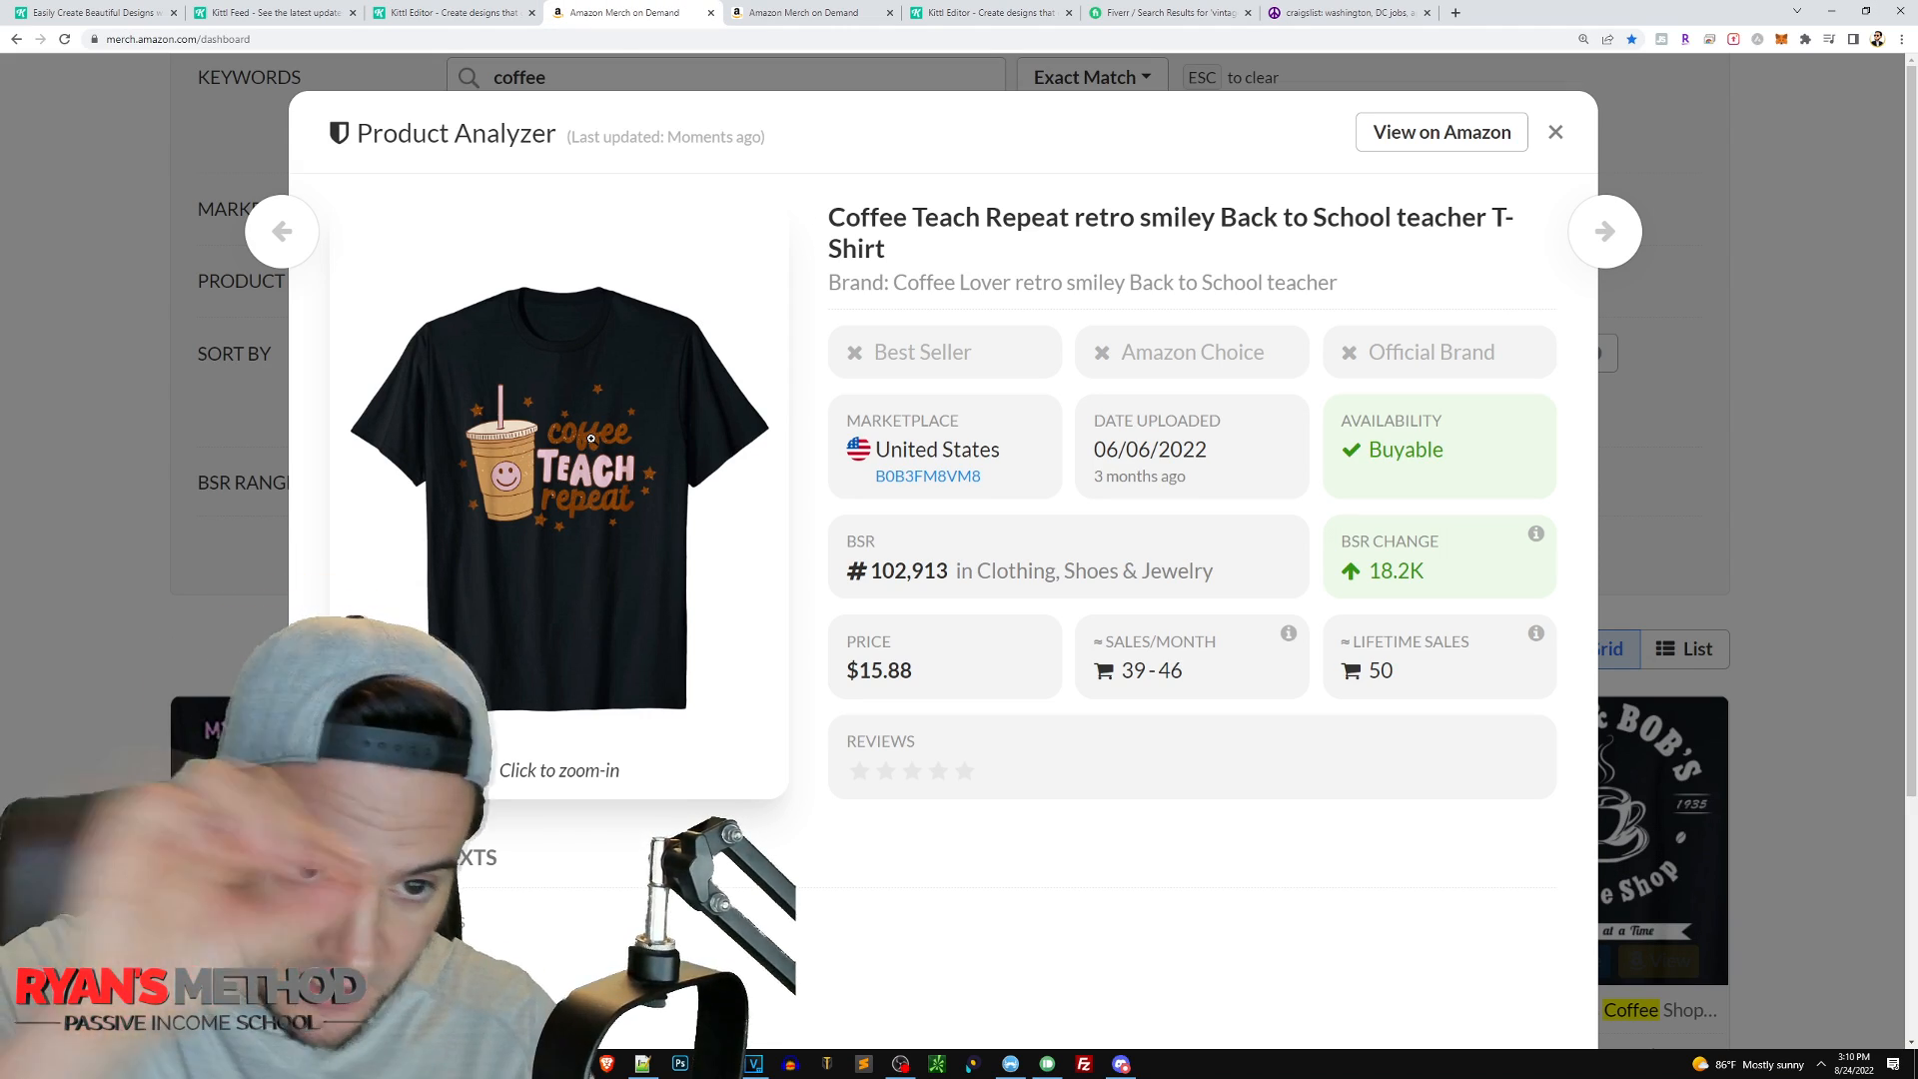
left_click(457, 14)
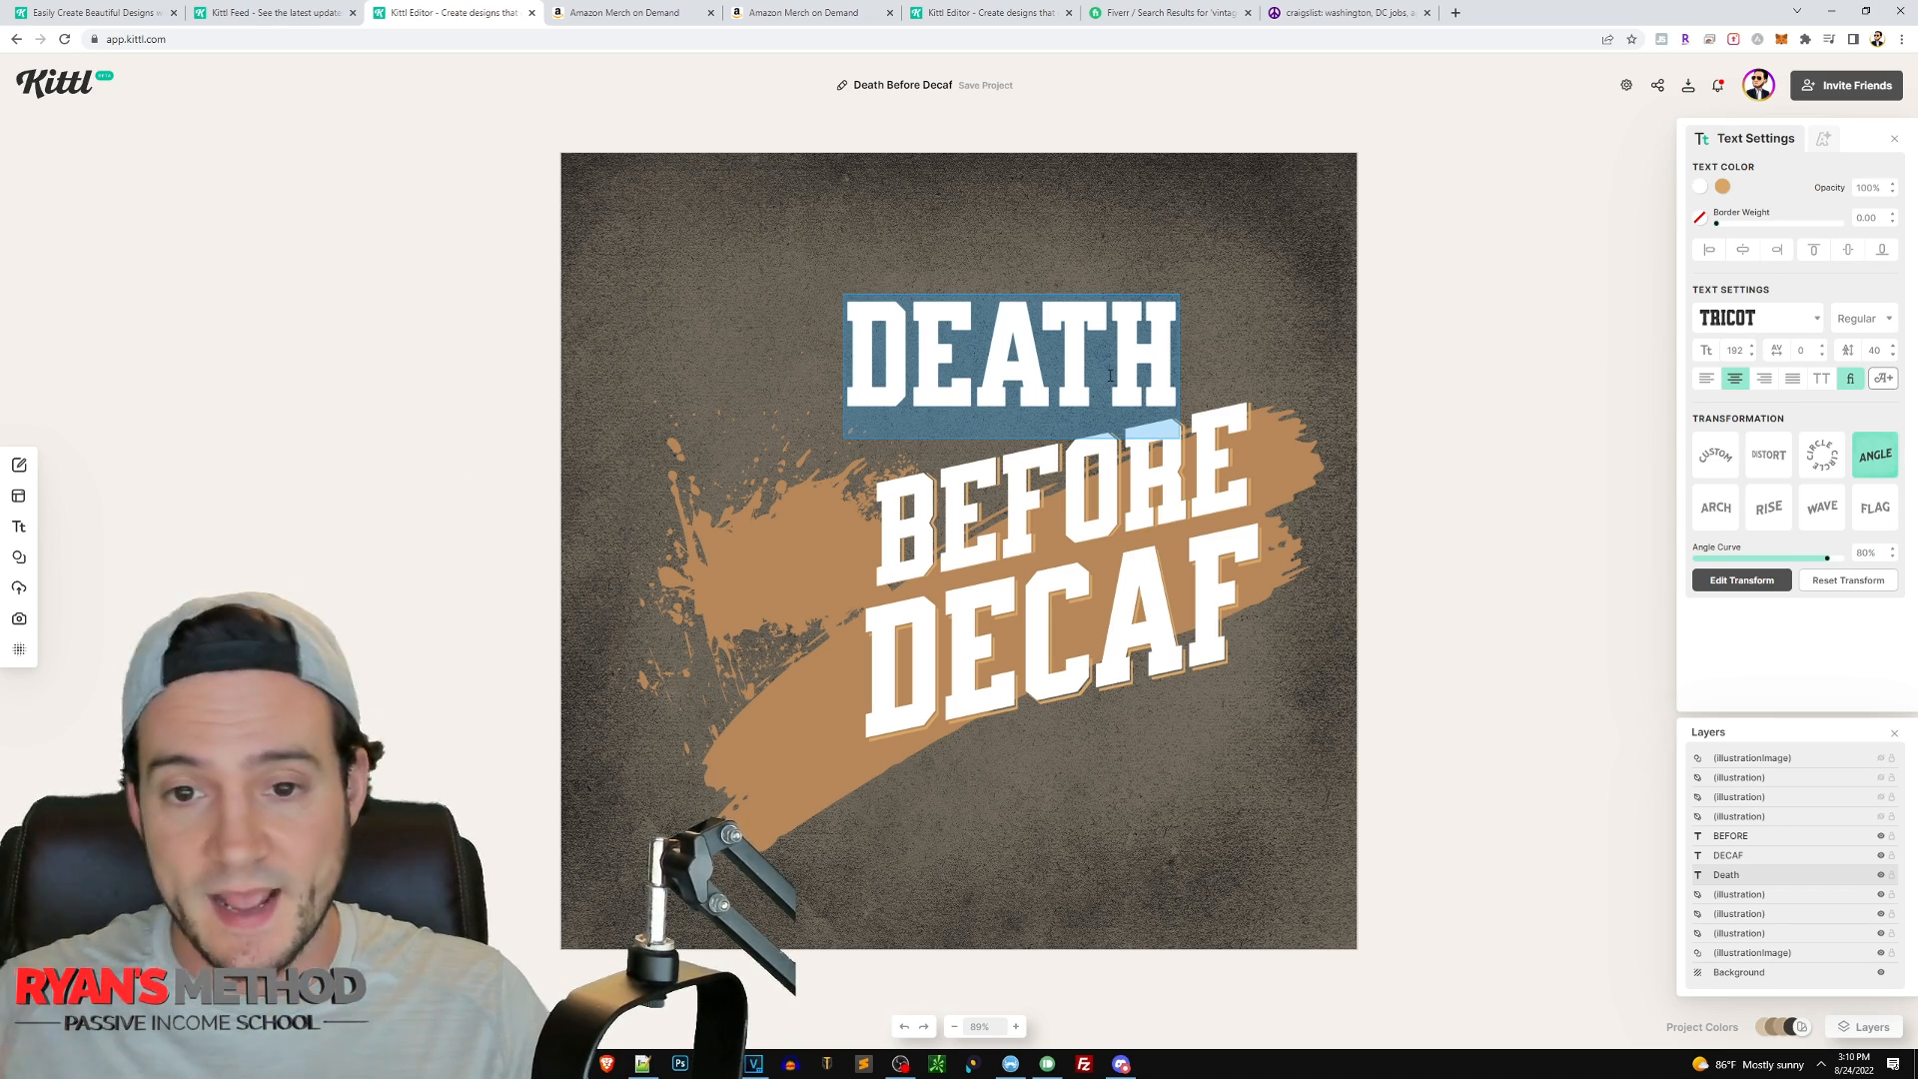
type("COFFEE")
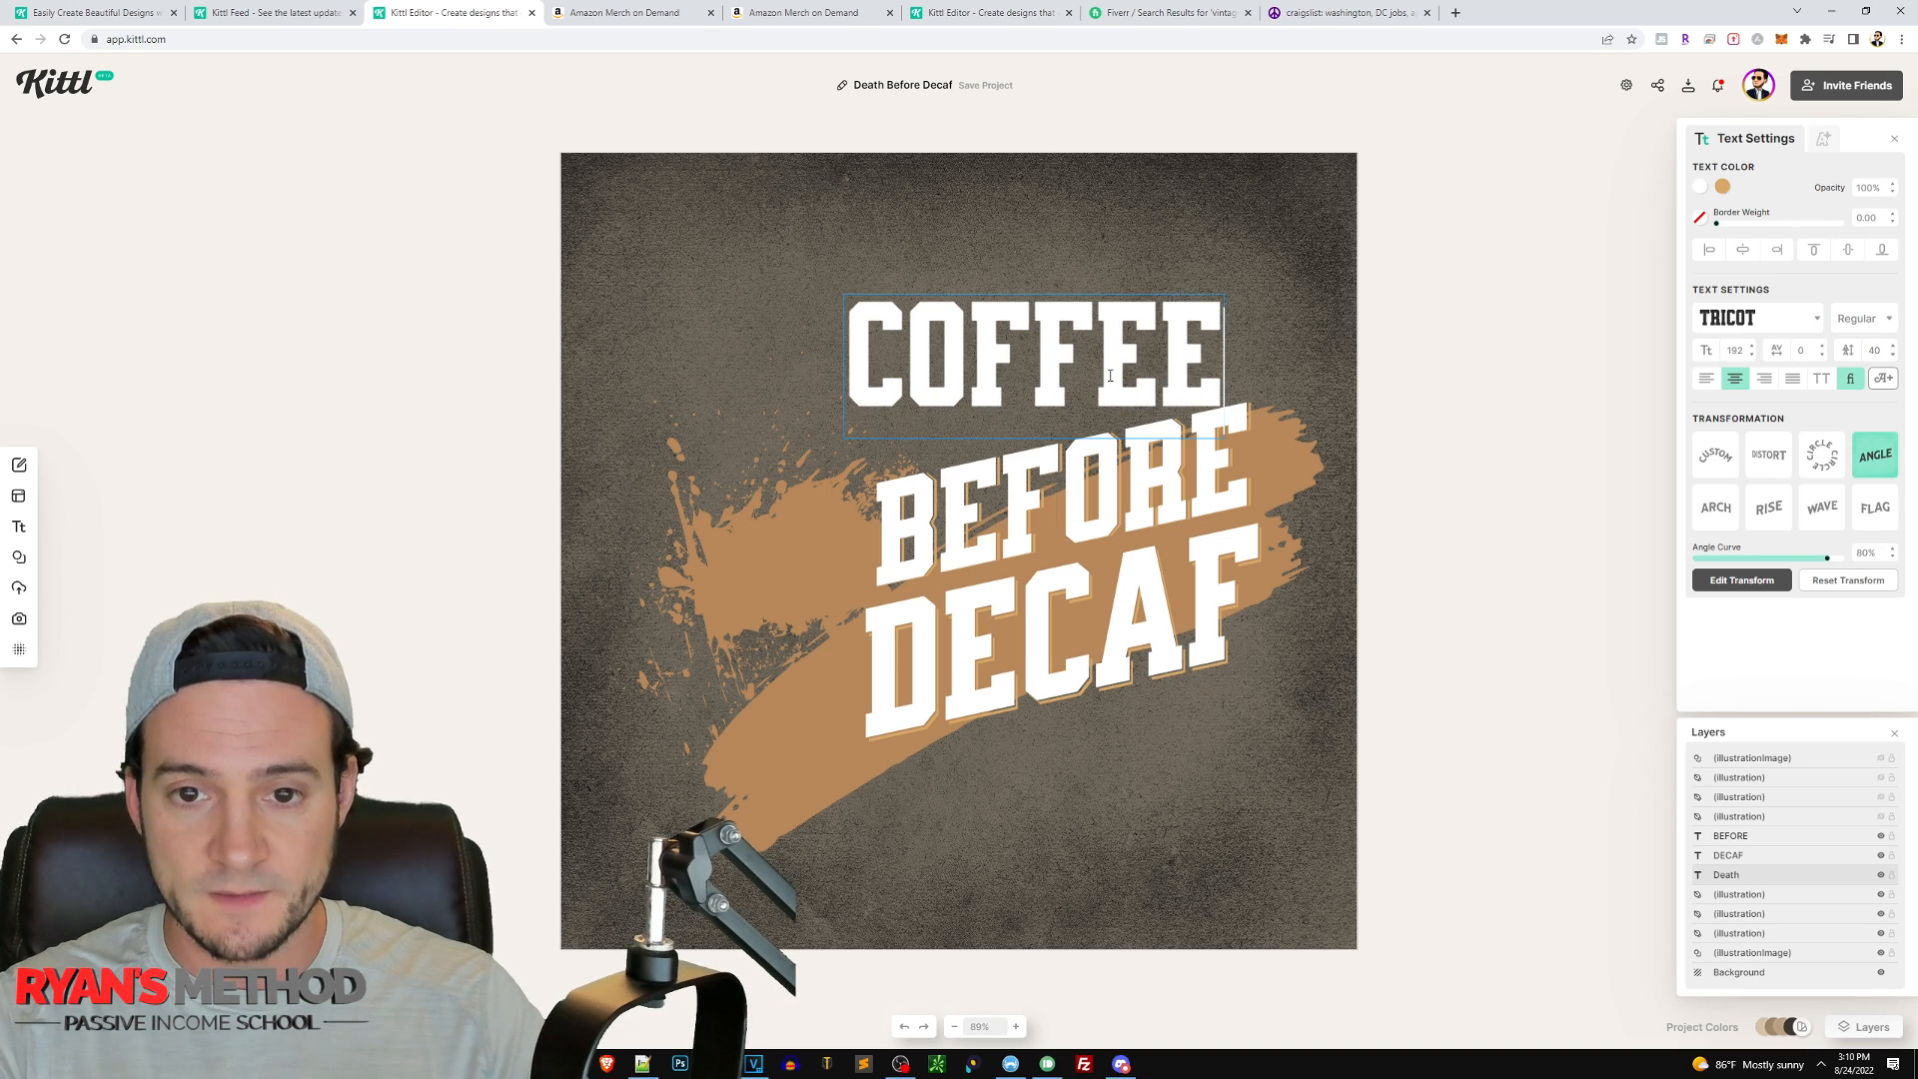
- Change the BEFORE text to TEACH and the DECAF text to REPEAT
double_click(1054, 500)
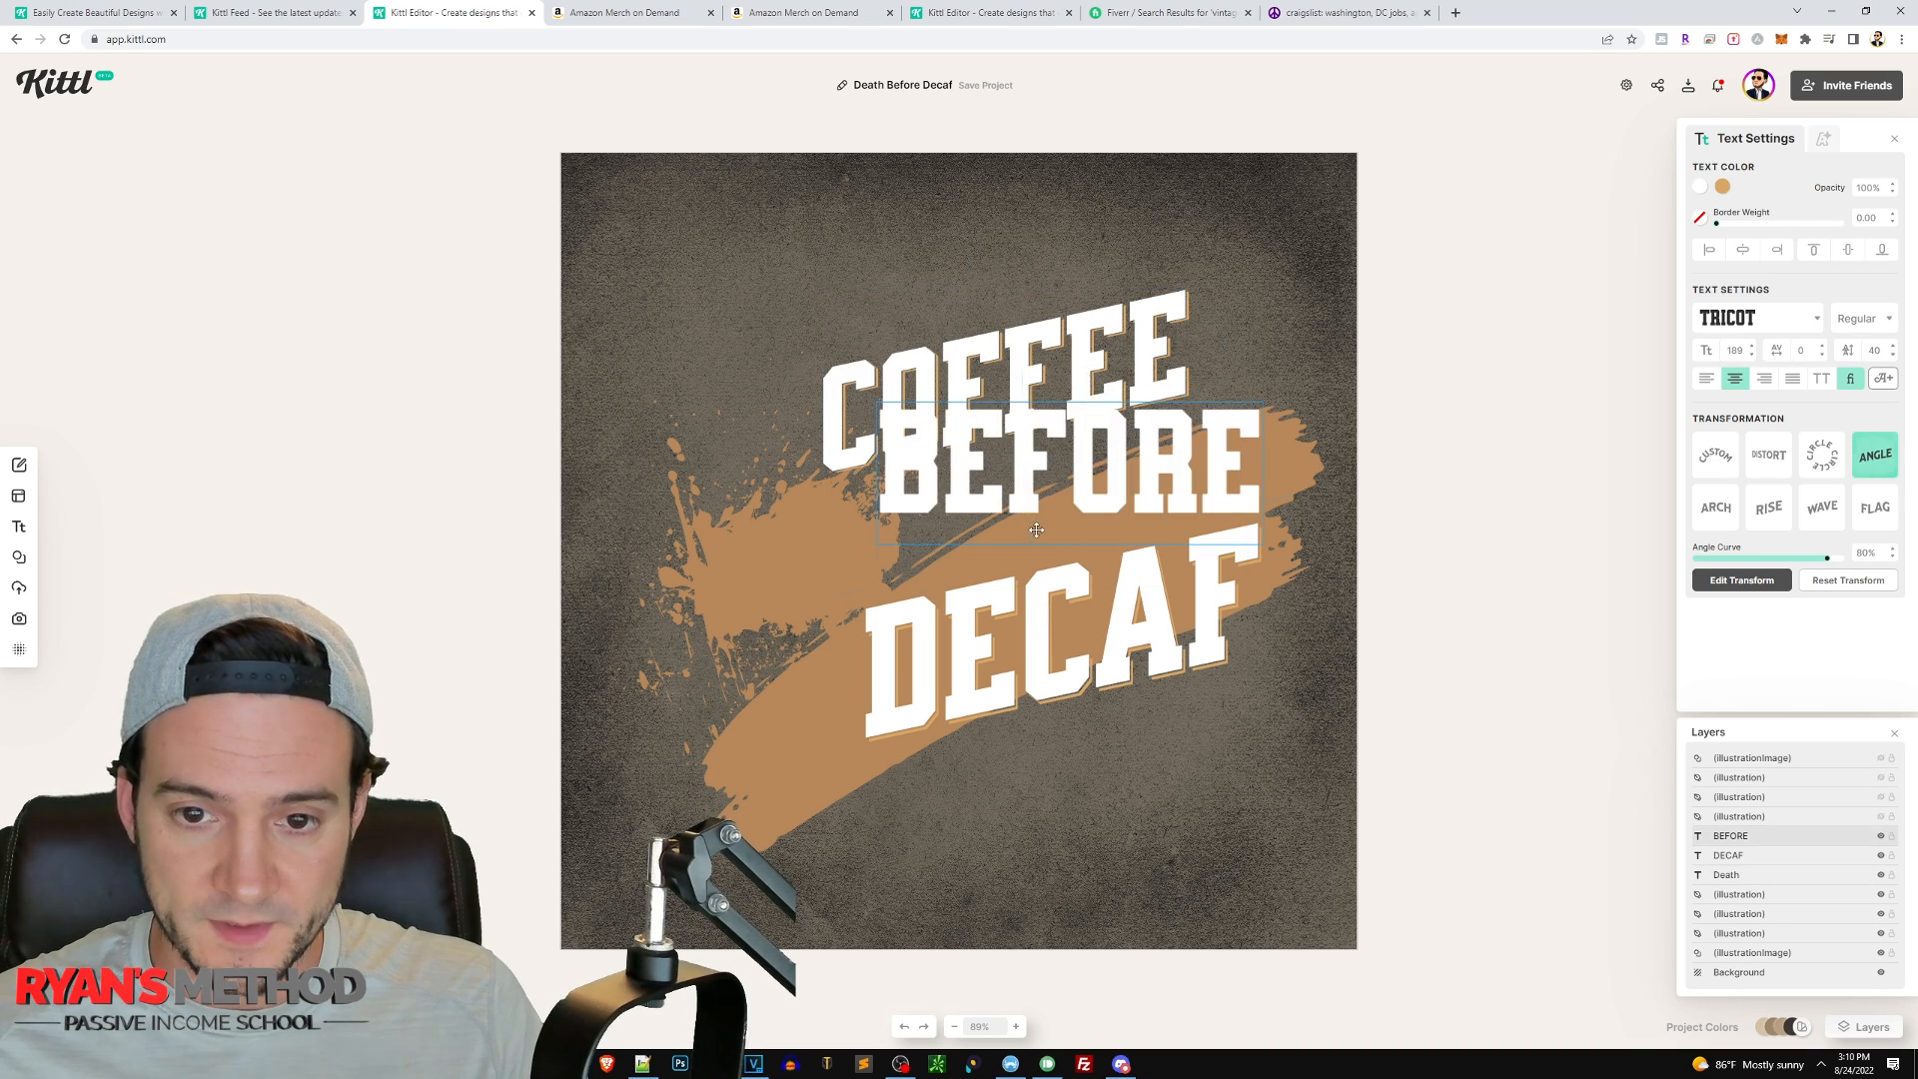
type("TEACH")
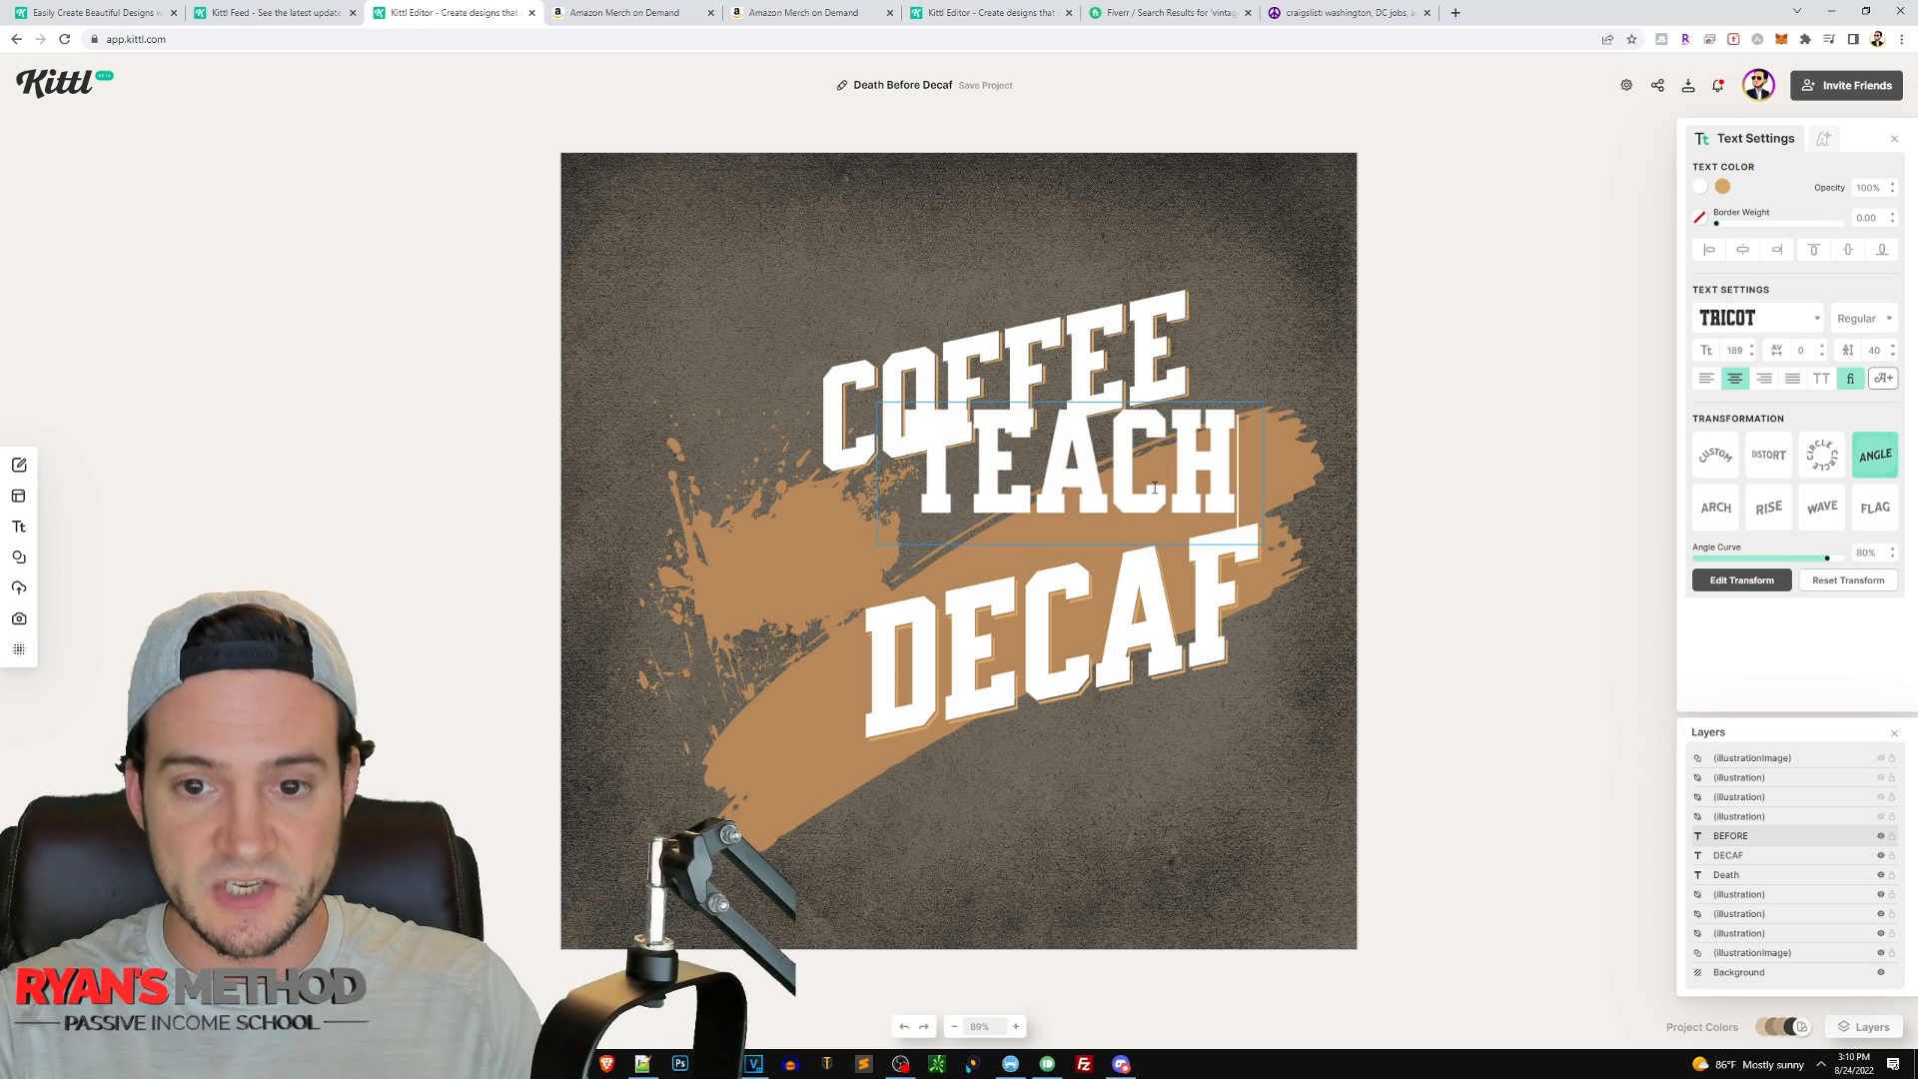
double_click(1148, 607)
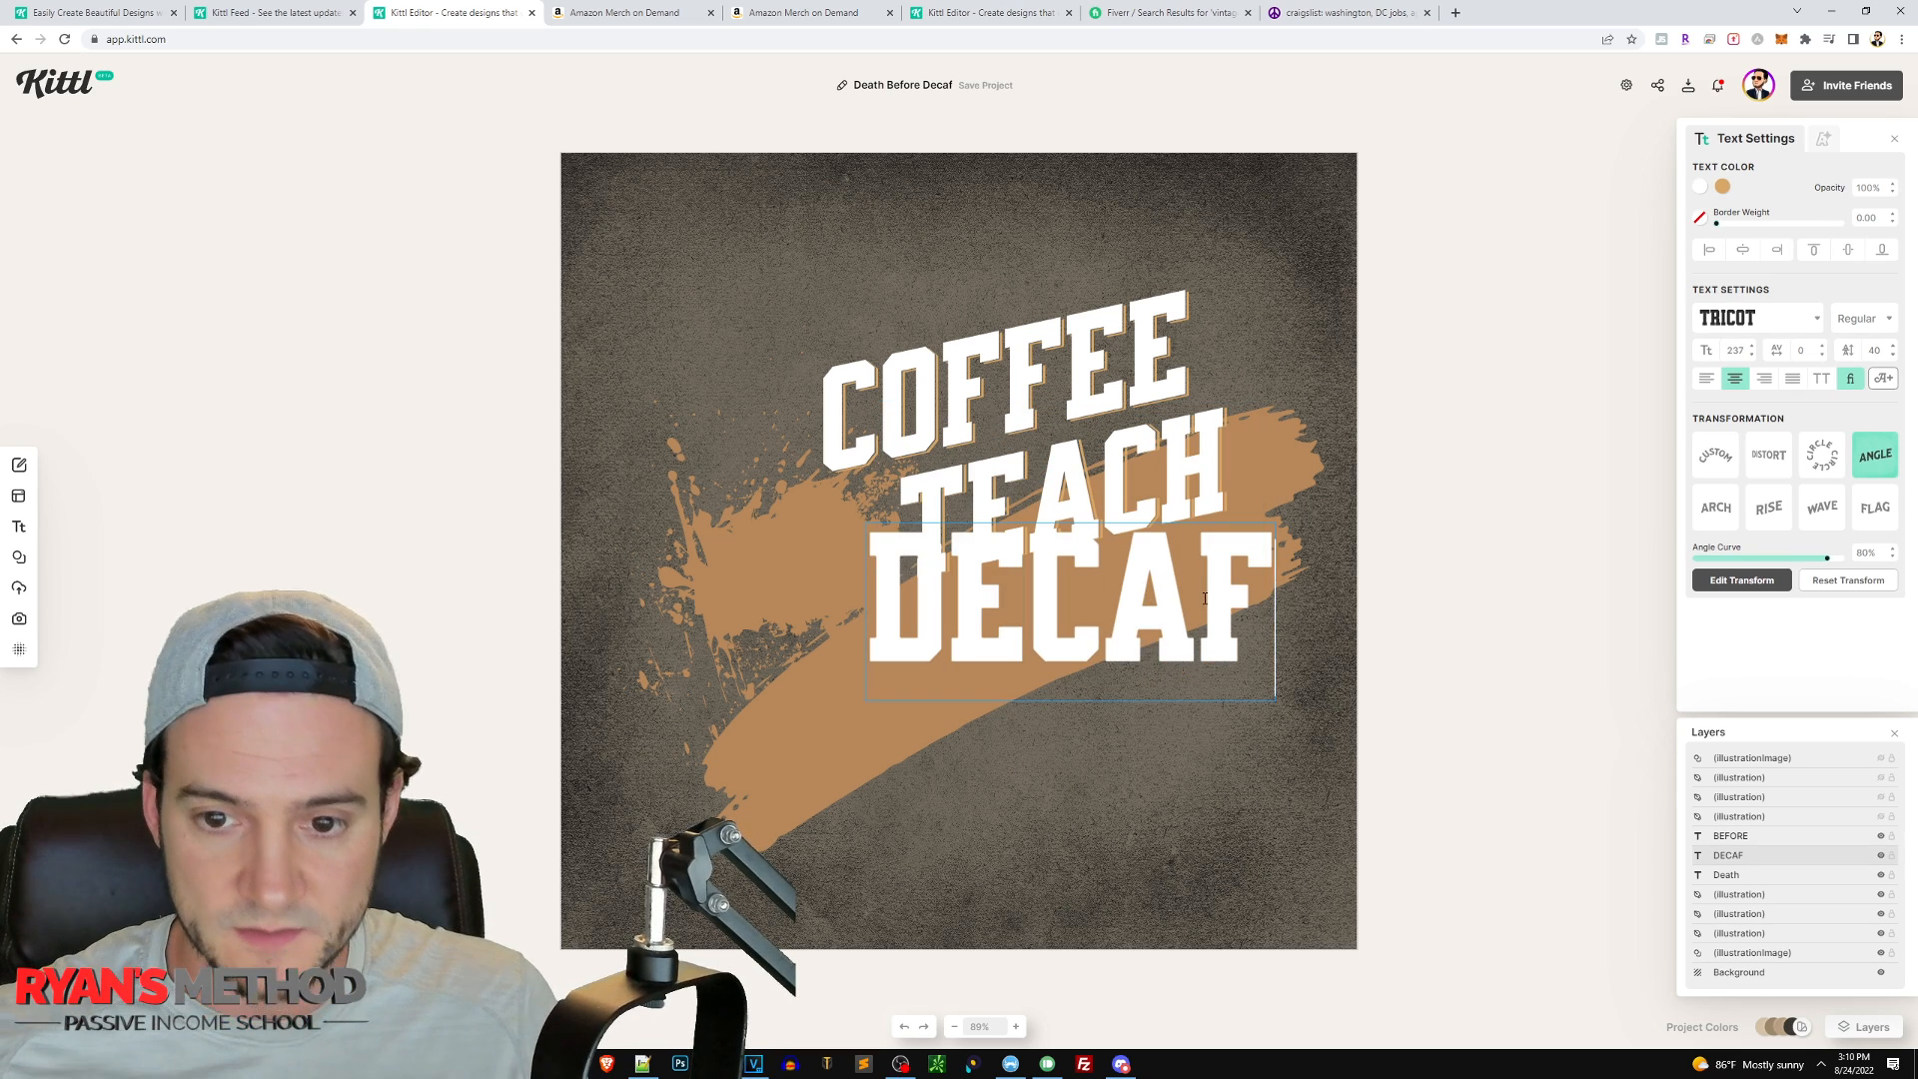
type("REPEAT")
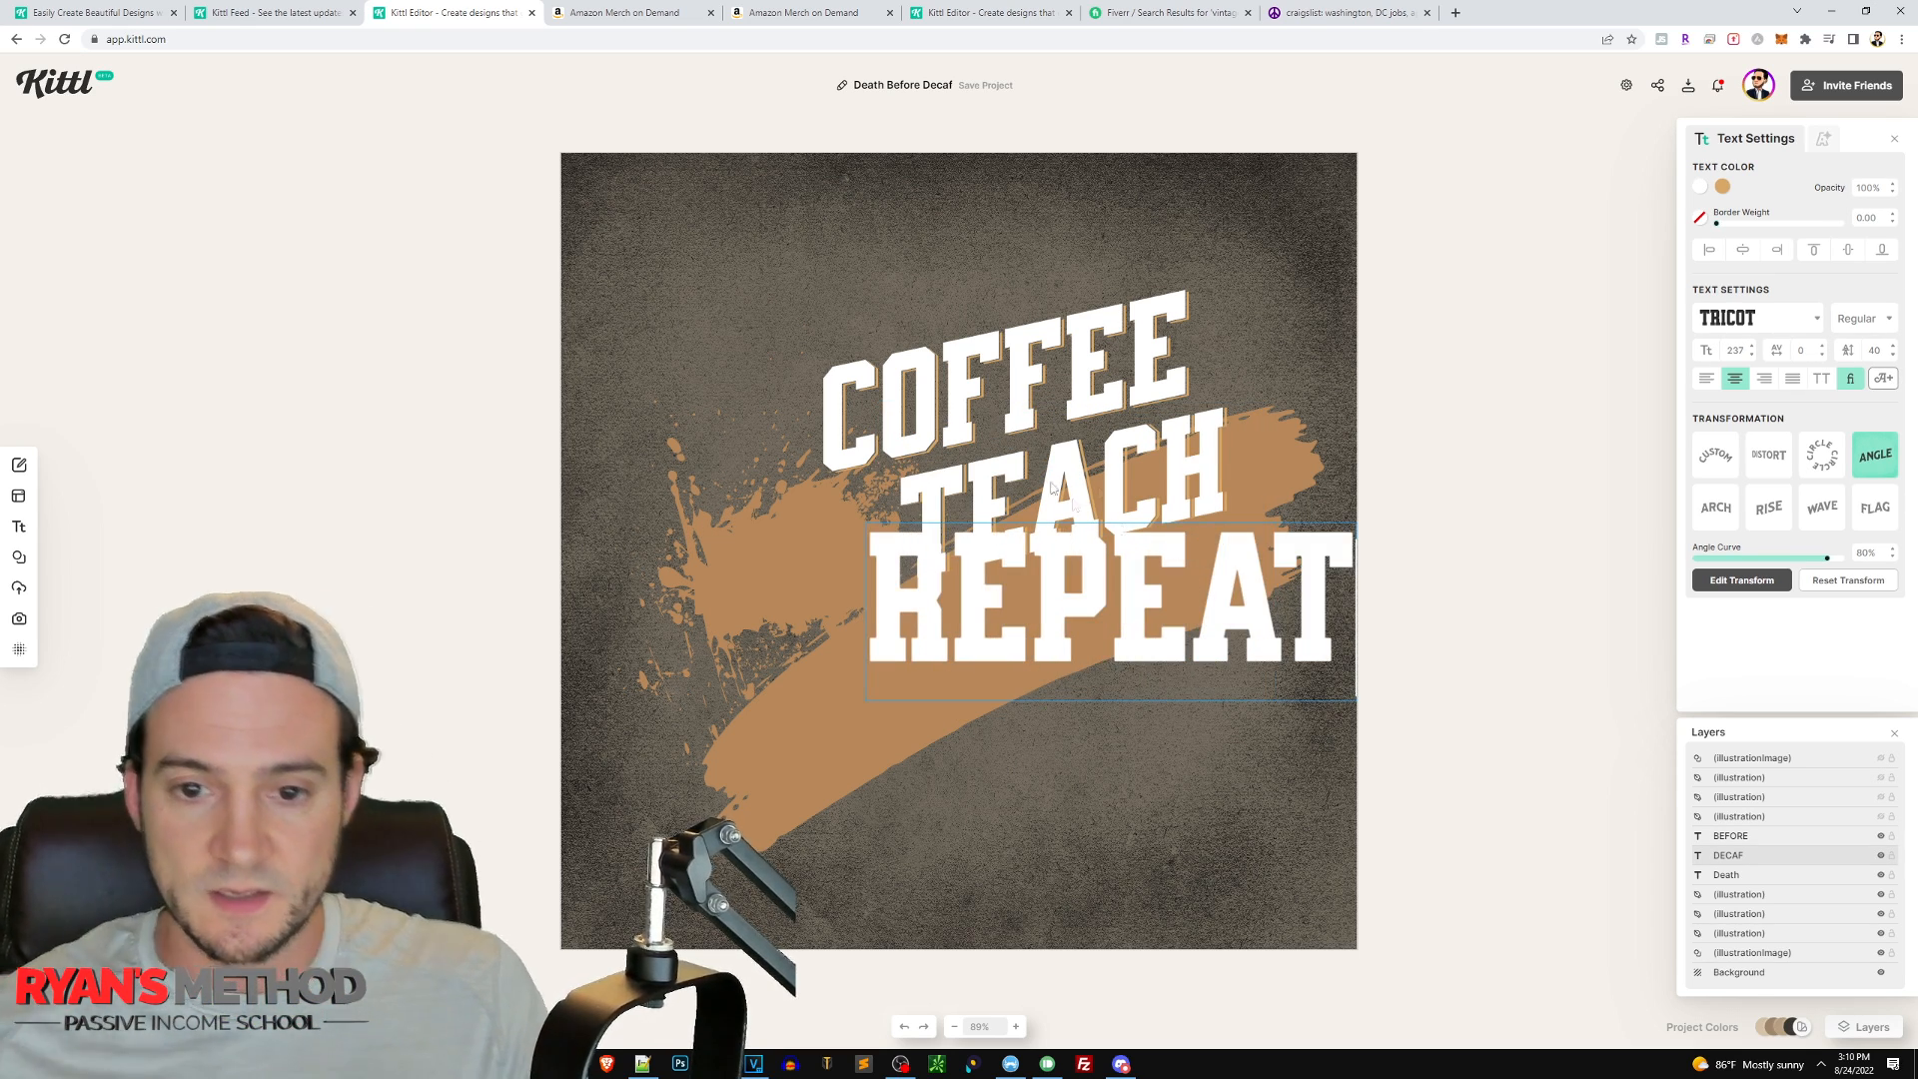
key("Escape")
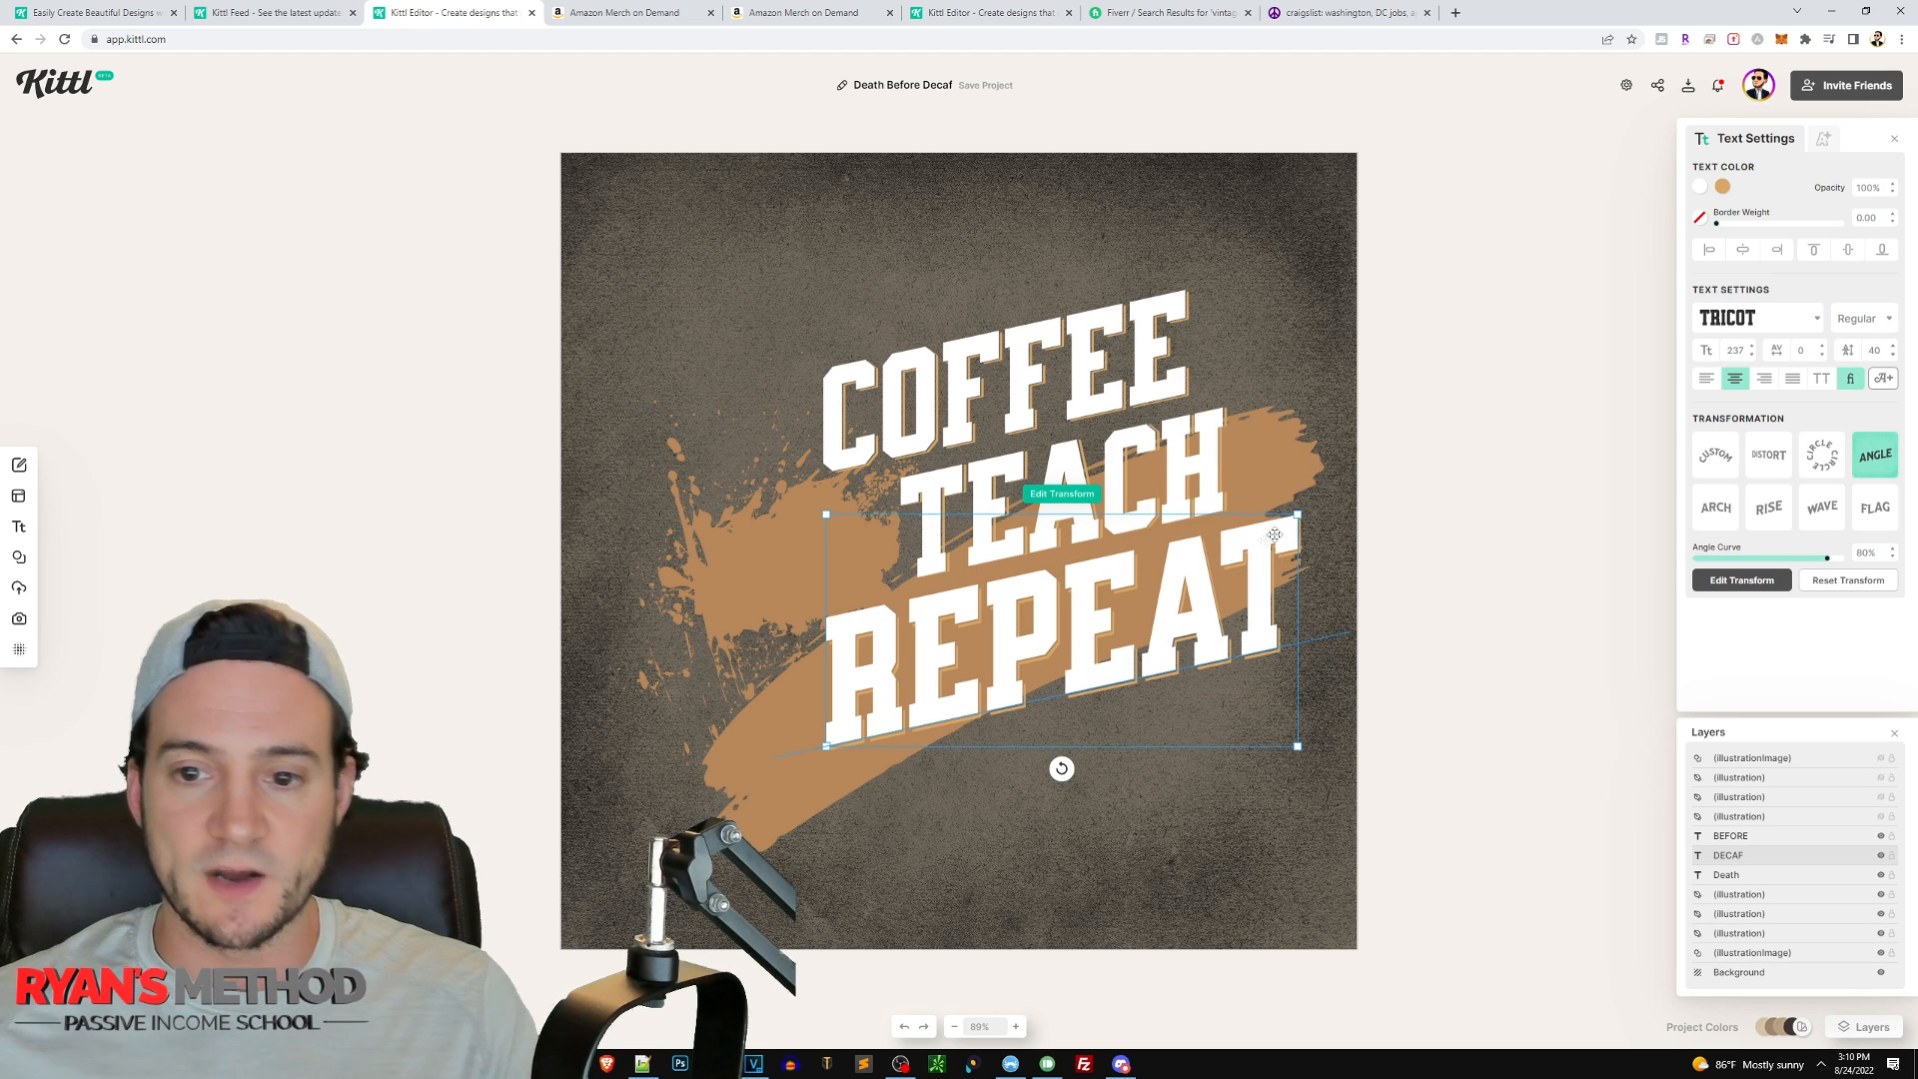
- Shift the COFFEE text to sit centred above TEACH, and toggle the coffee cup character's visibility to check the layout
left_click(1163, 344)
left_click_drag(1149, 332, 1212, 323)
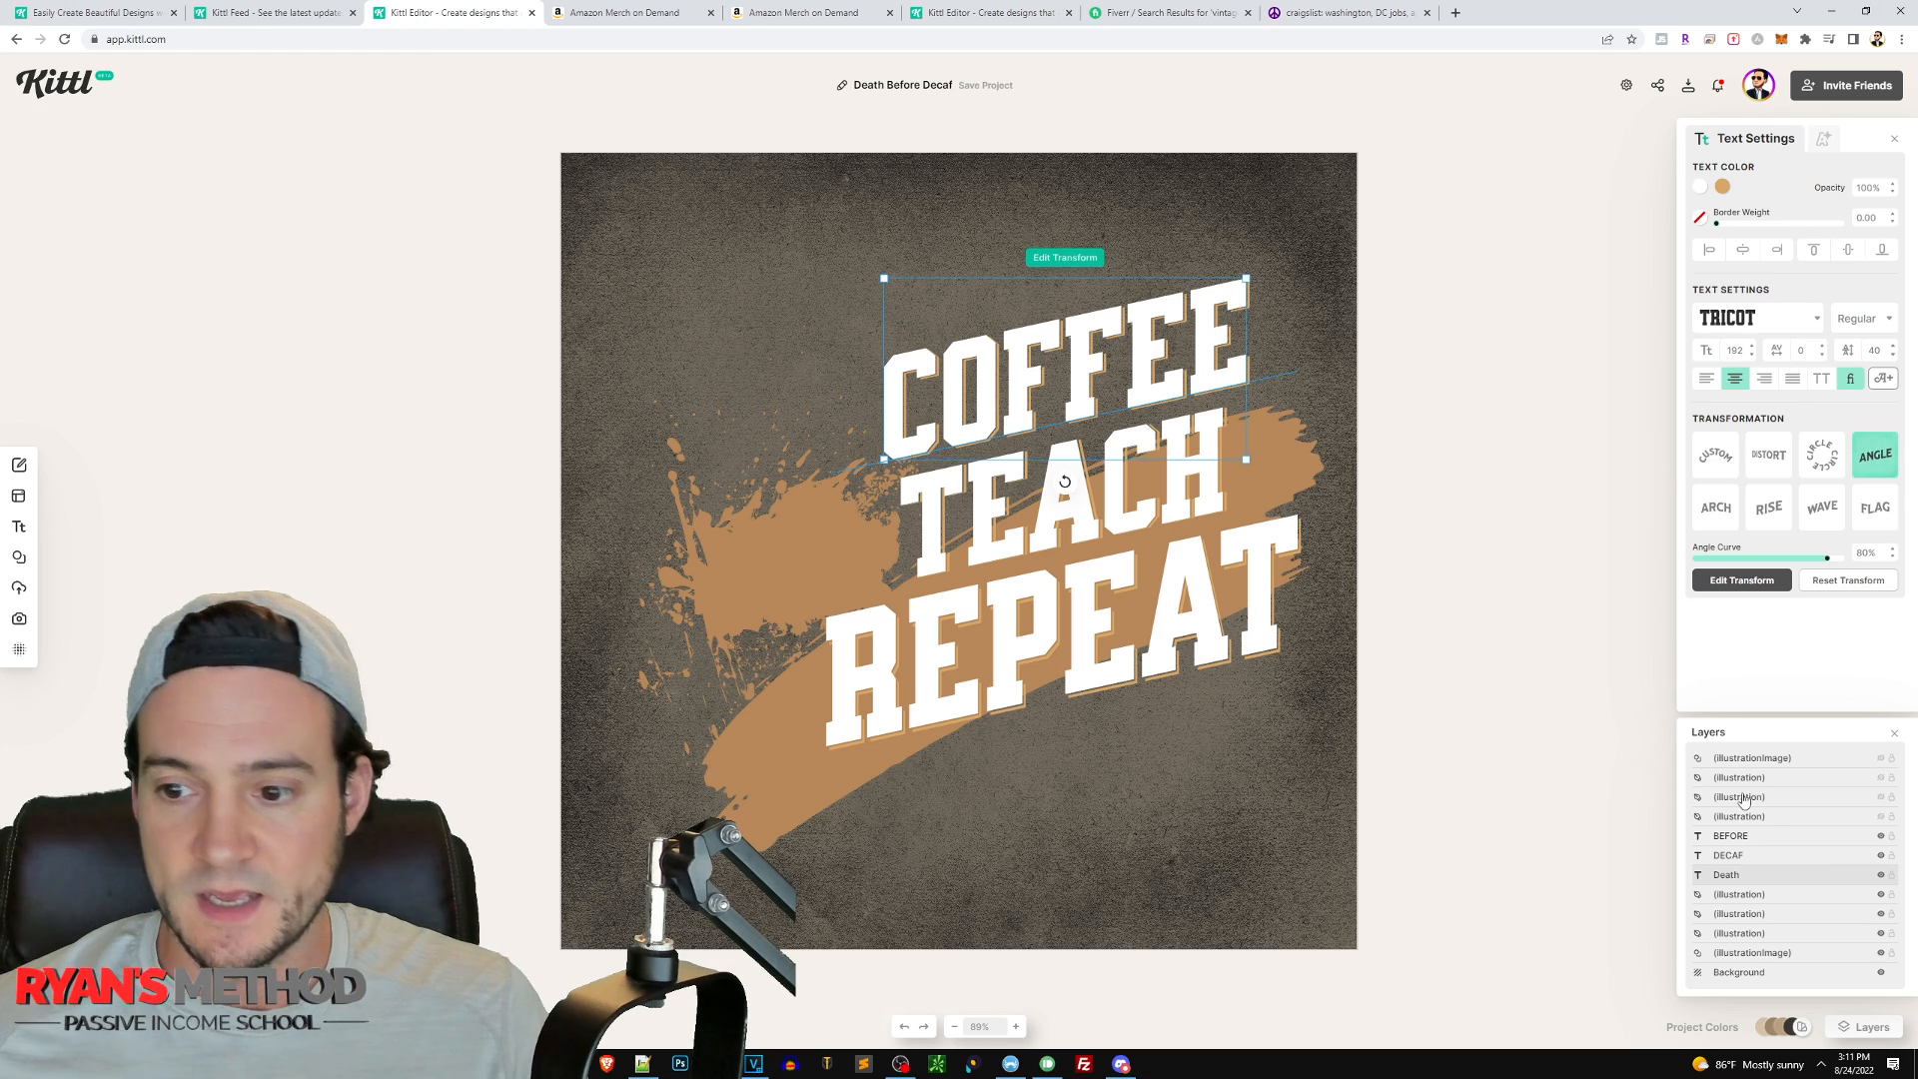
left_click(1883, 817)
left_click(1883, 817)
left_click(1883, 817)
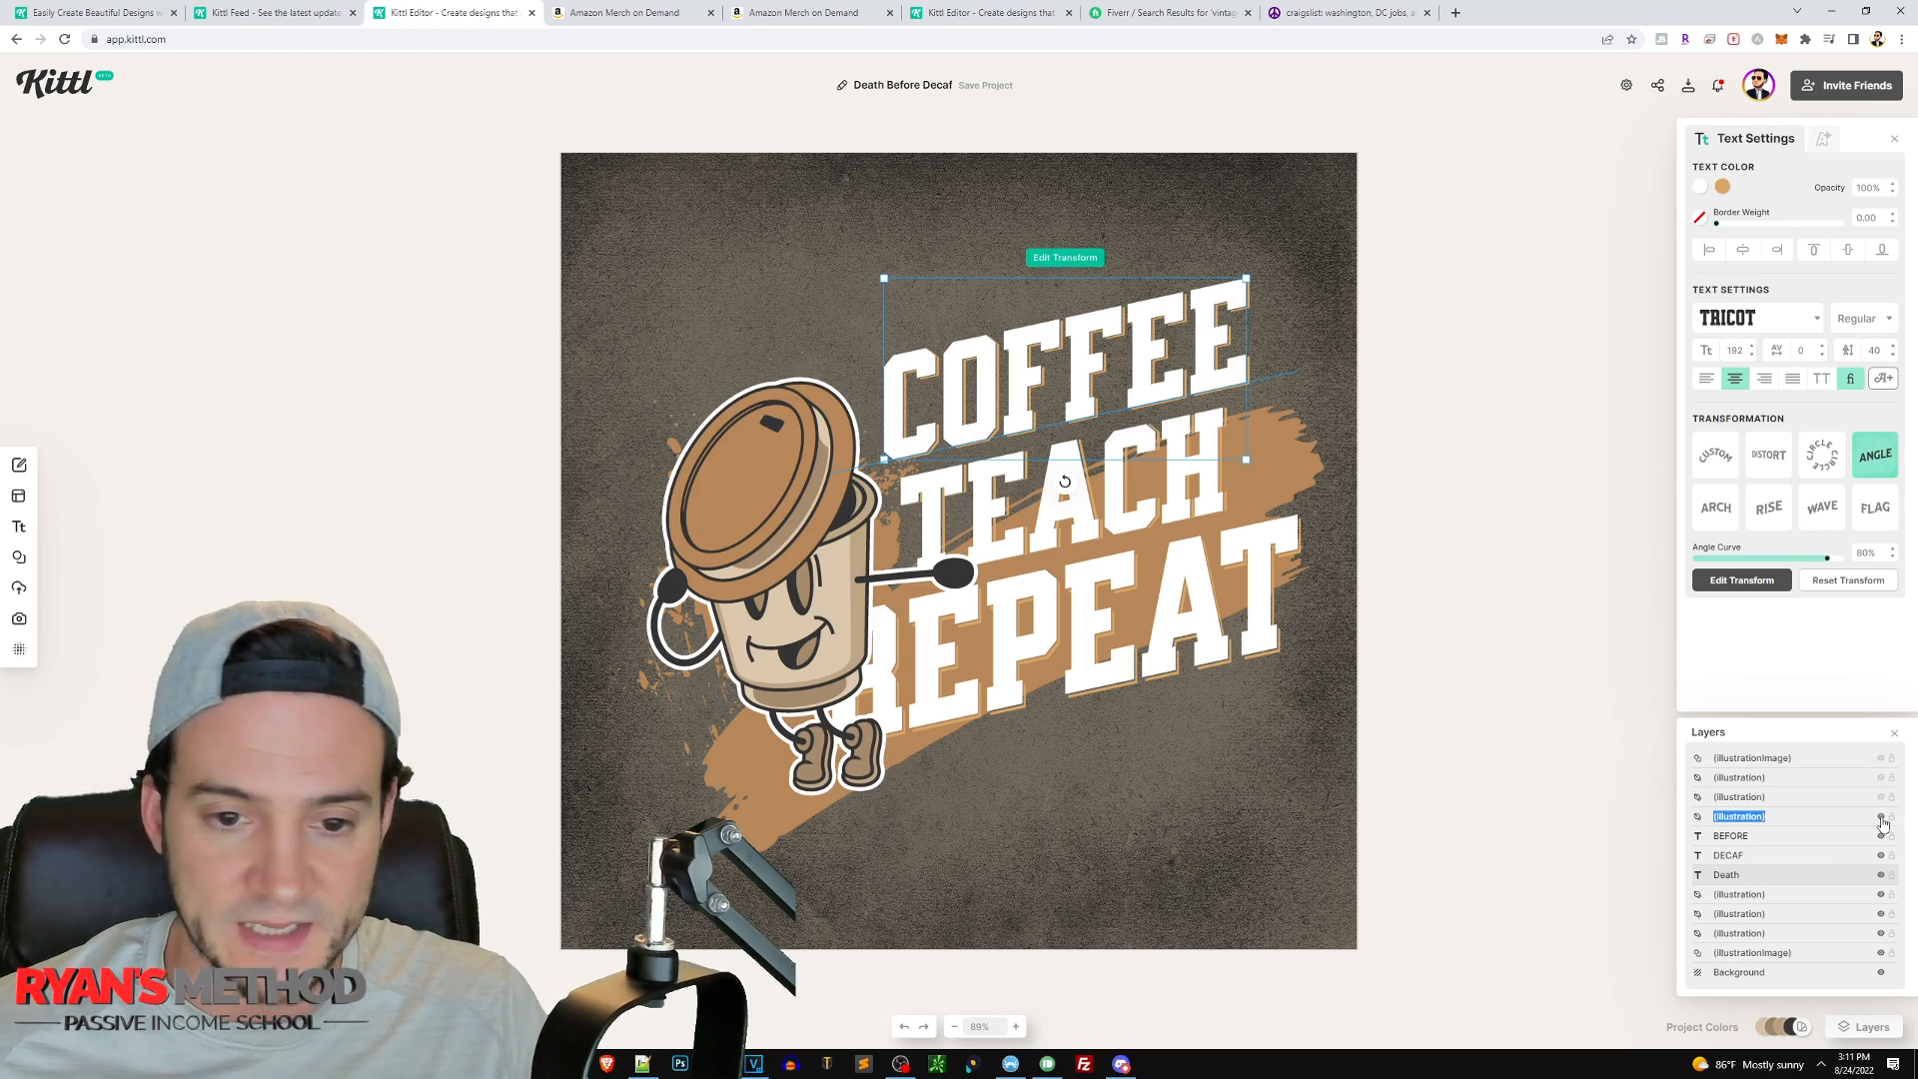
left_click(1883, 817)
- Compare the TEACH lettering with the Coffee Teach Repeat T-shirt in Amazon Merch on Demand, and return to the Kittl project
left_click(1064, 488)
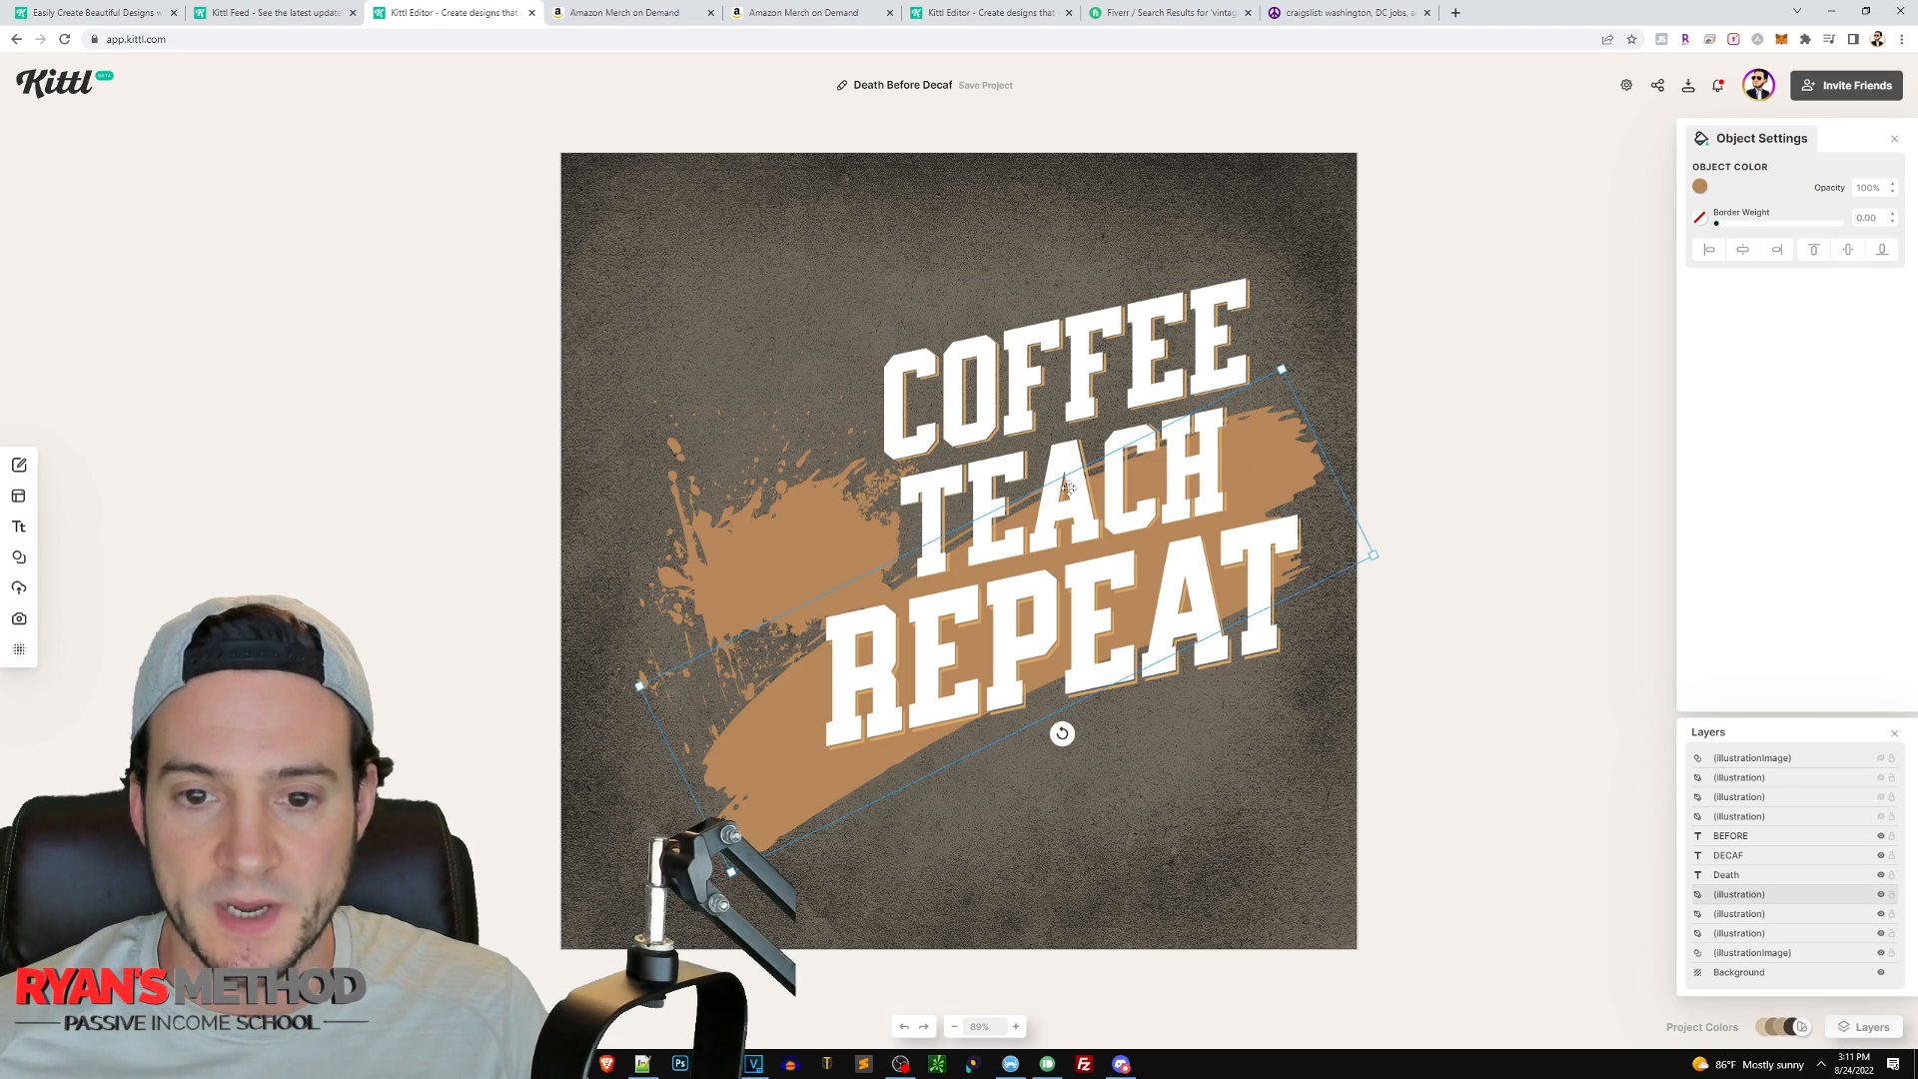
left_click(1068, 487)
left_click(624, 12)
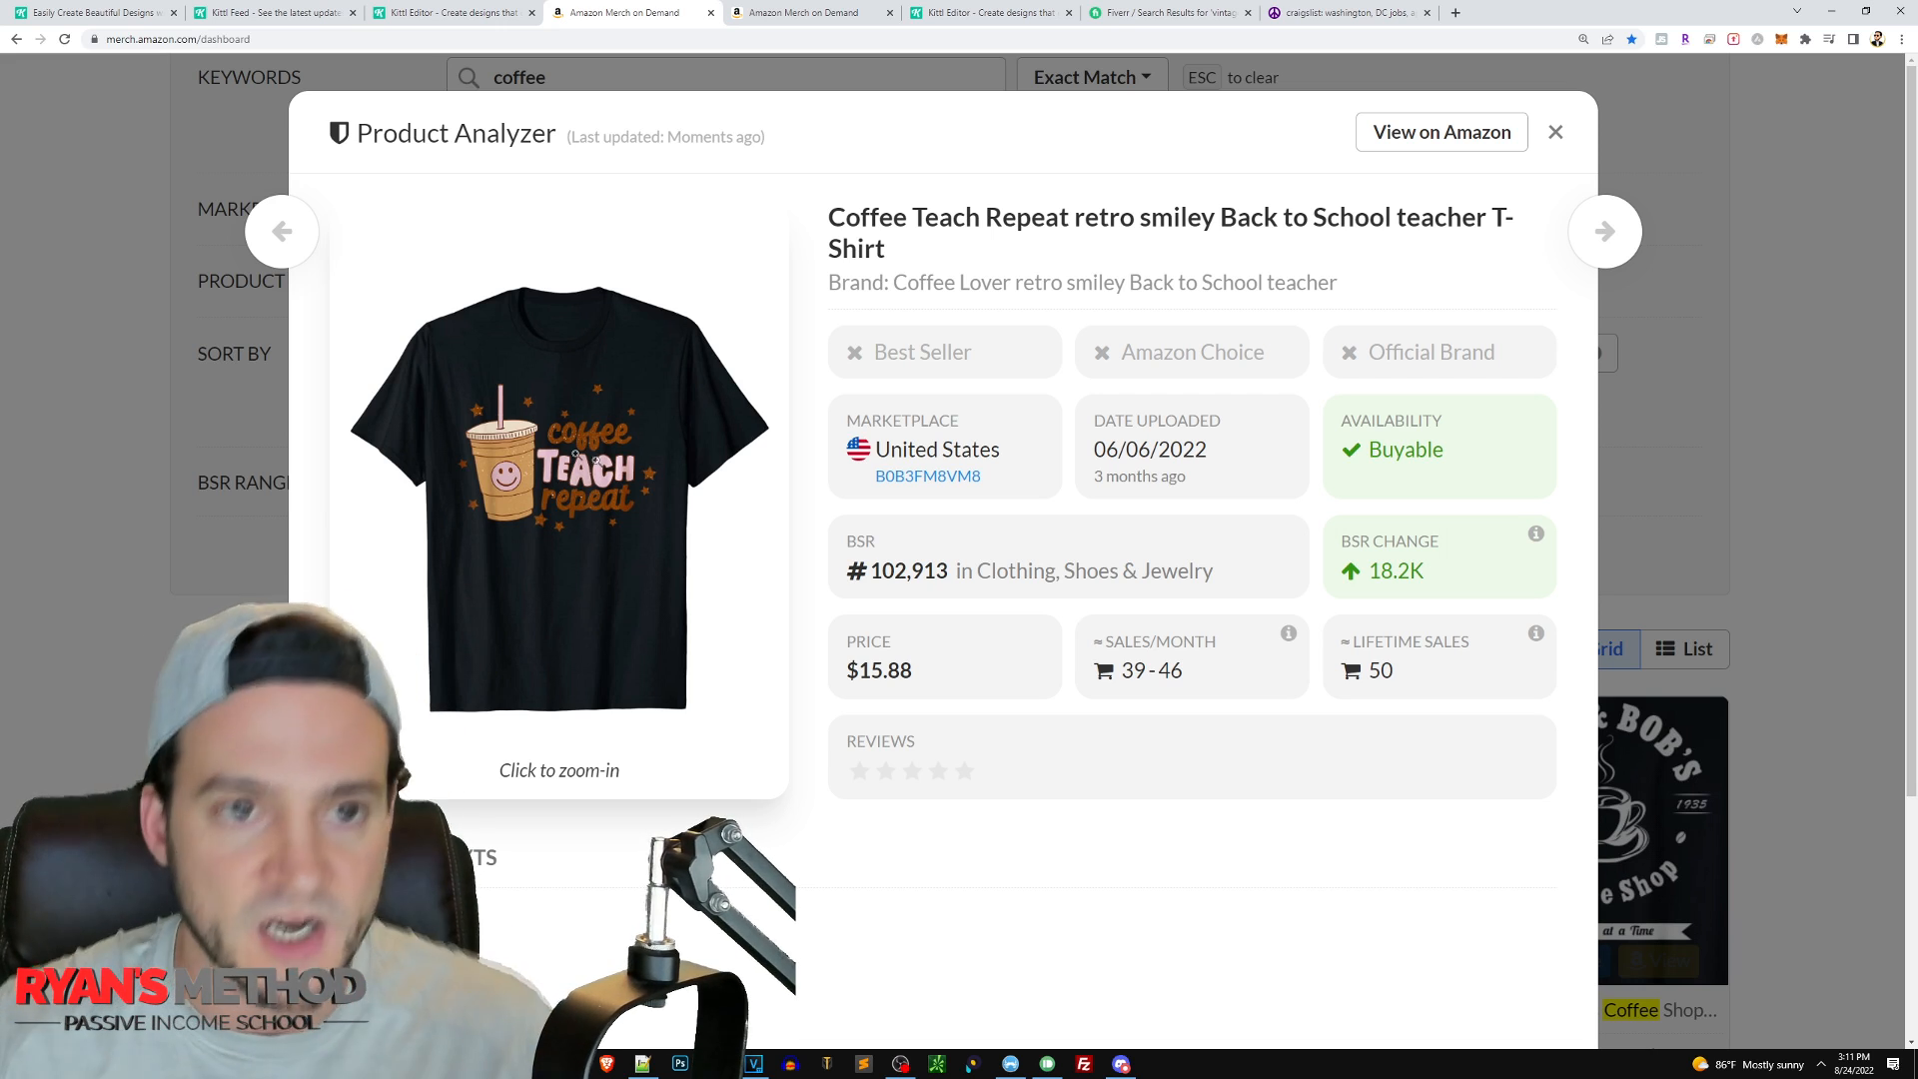
left_click(470, 13)
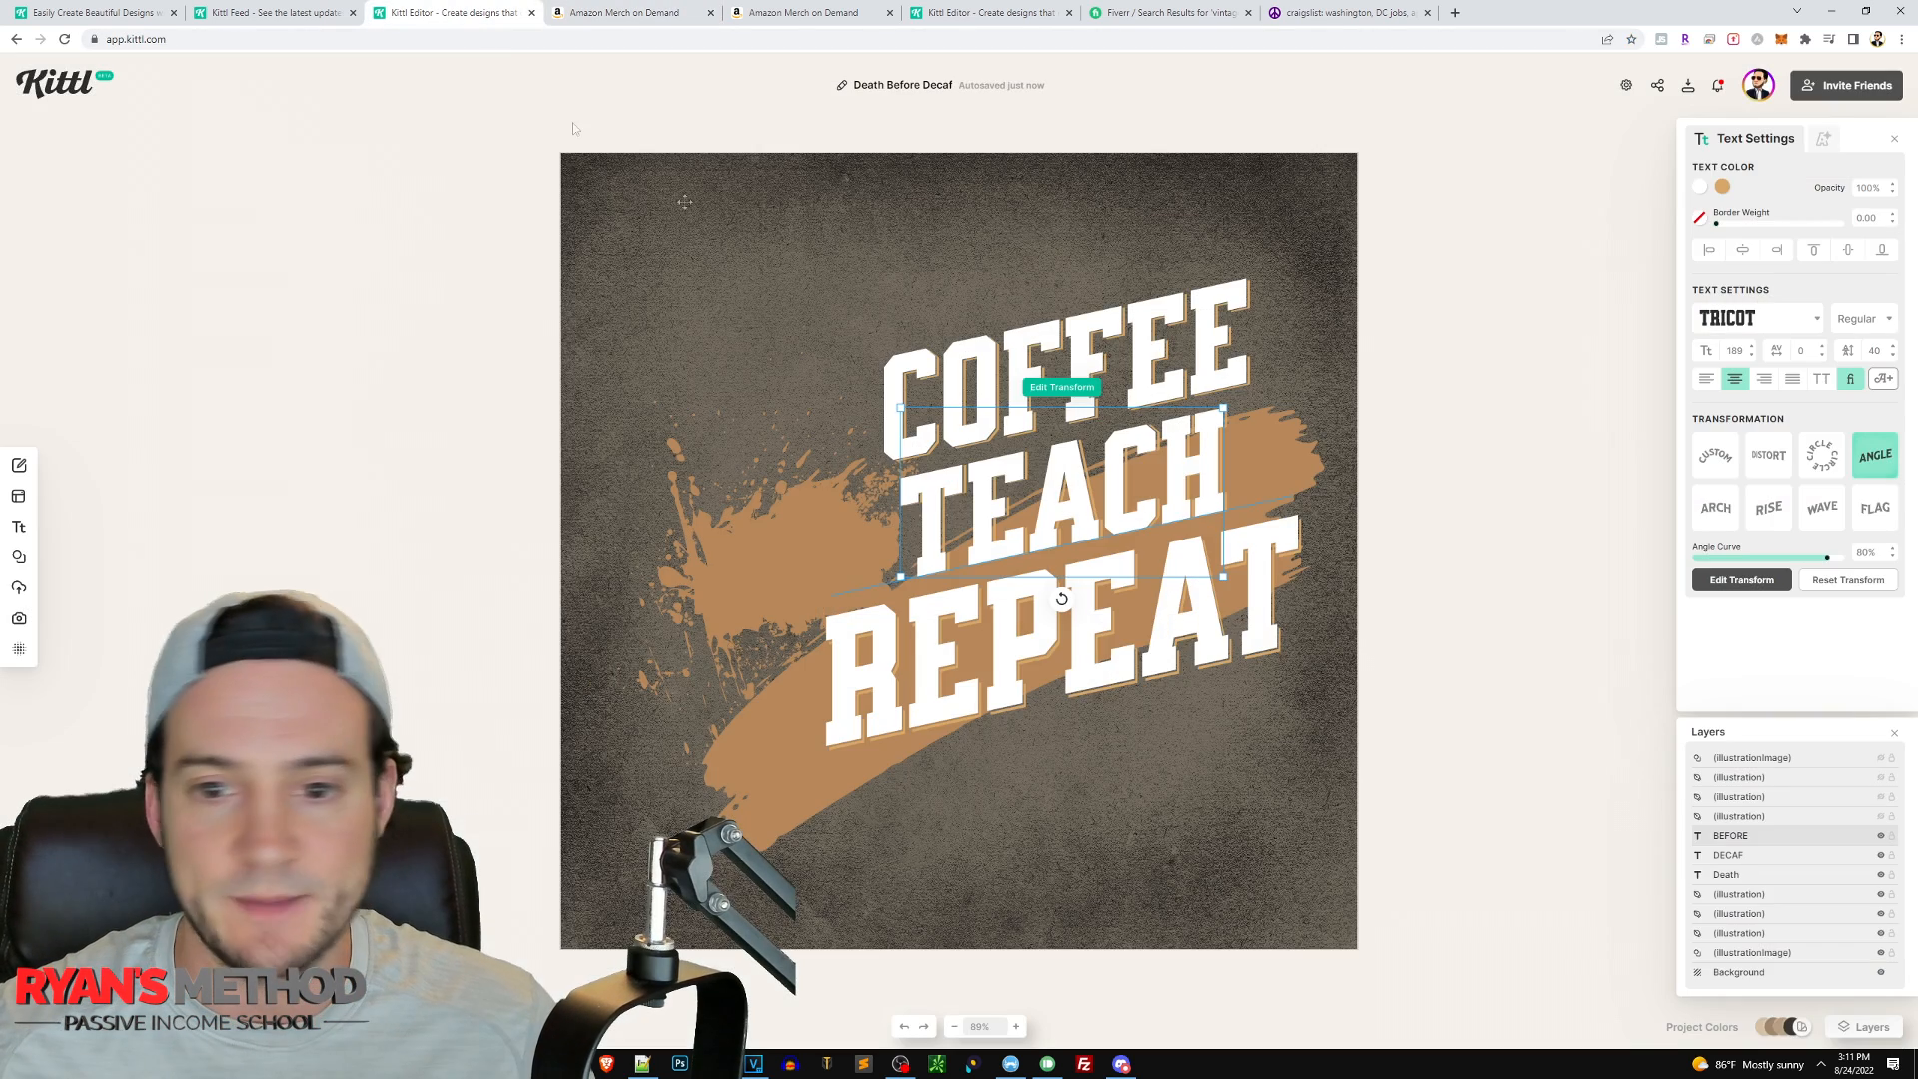
double_click(1180, 465)
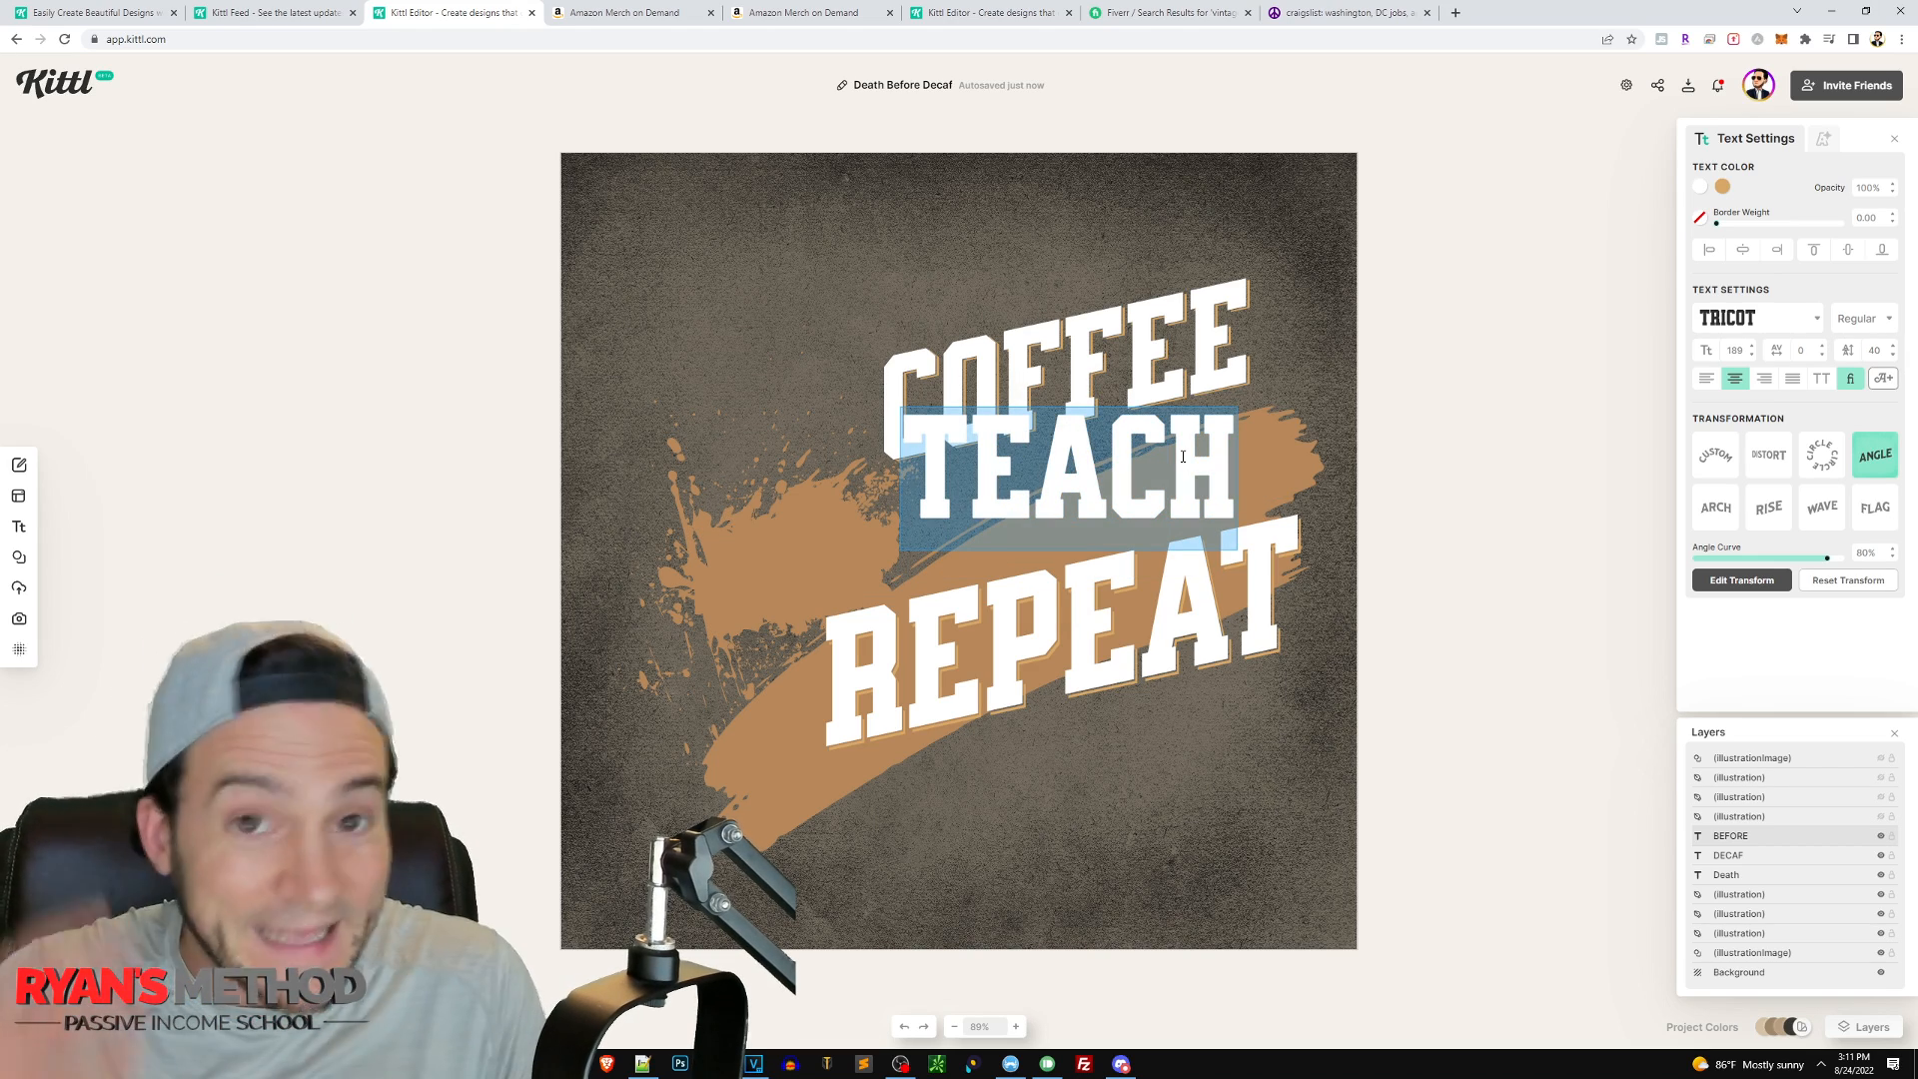
left_click(614, 13)
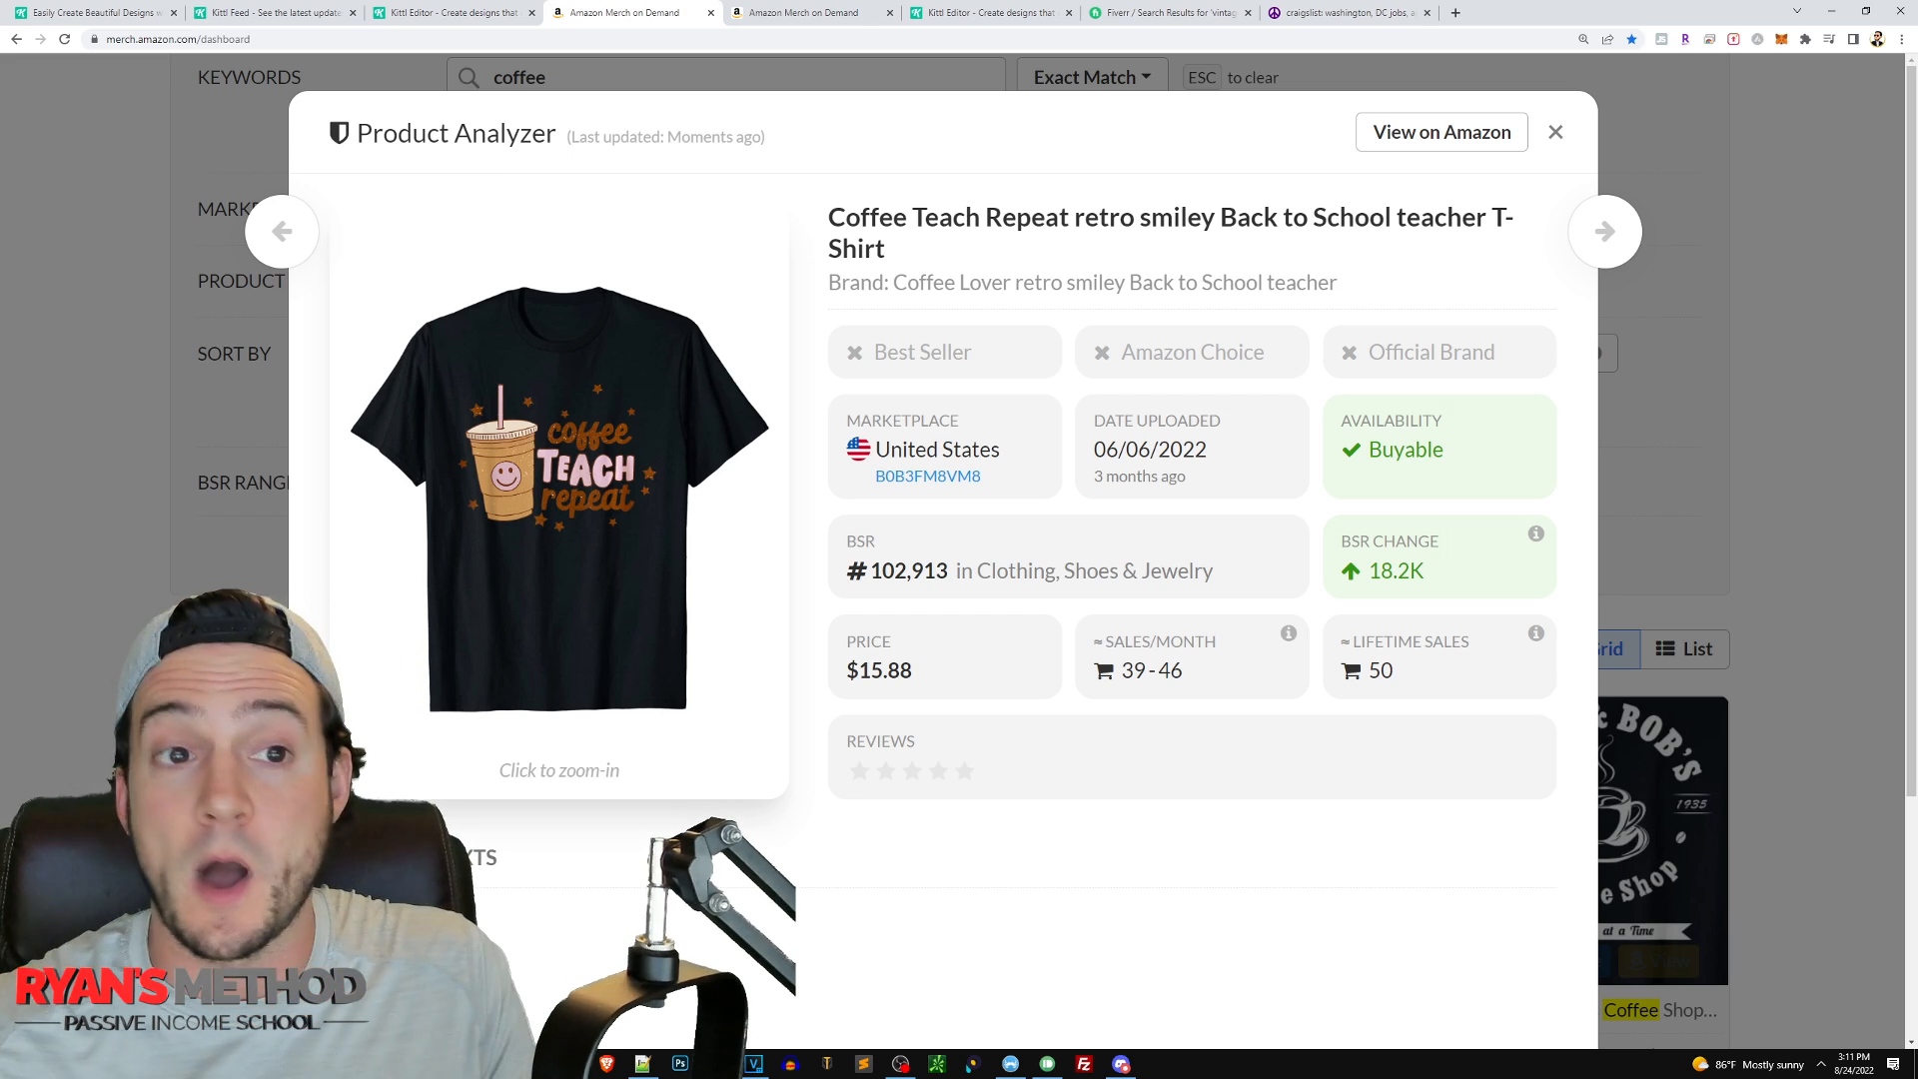
left_click(477, 14)
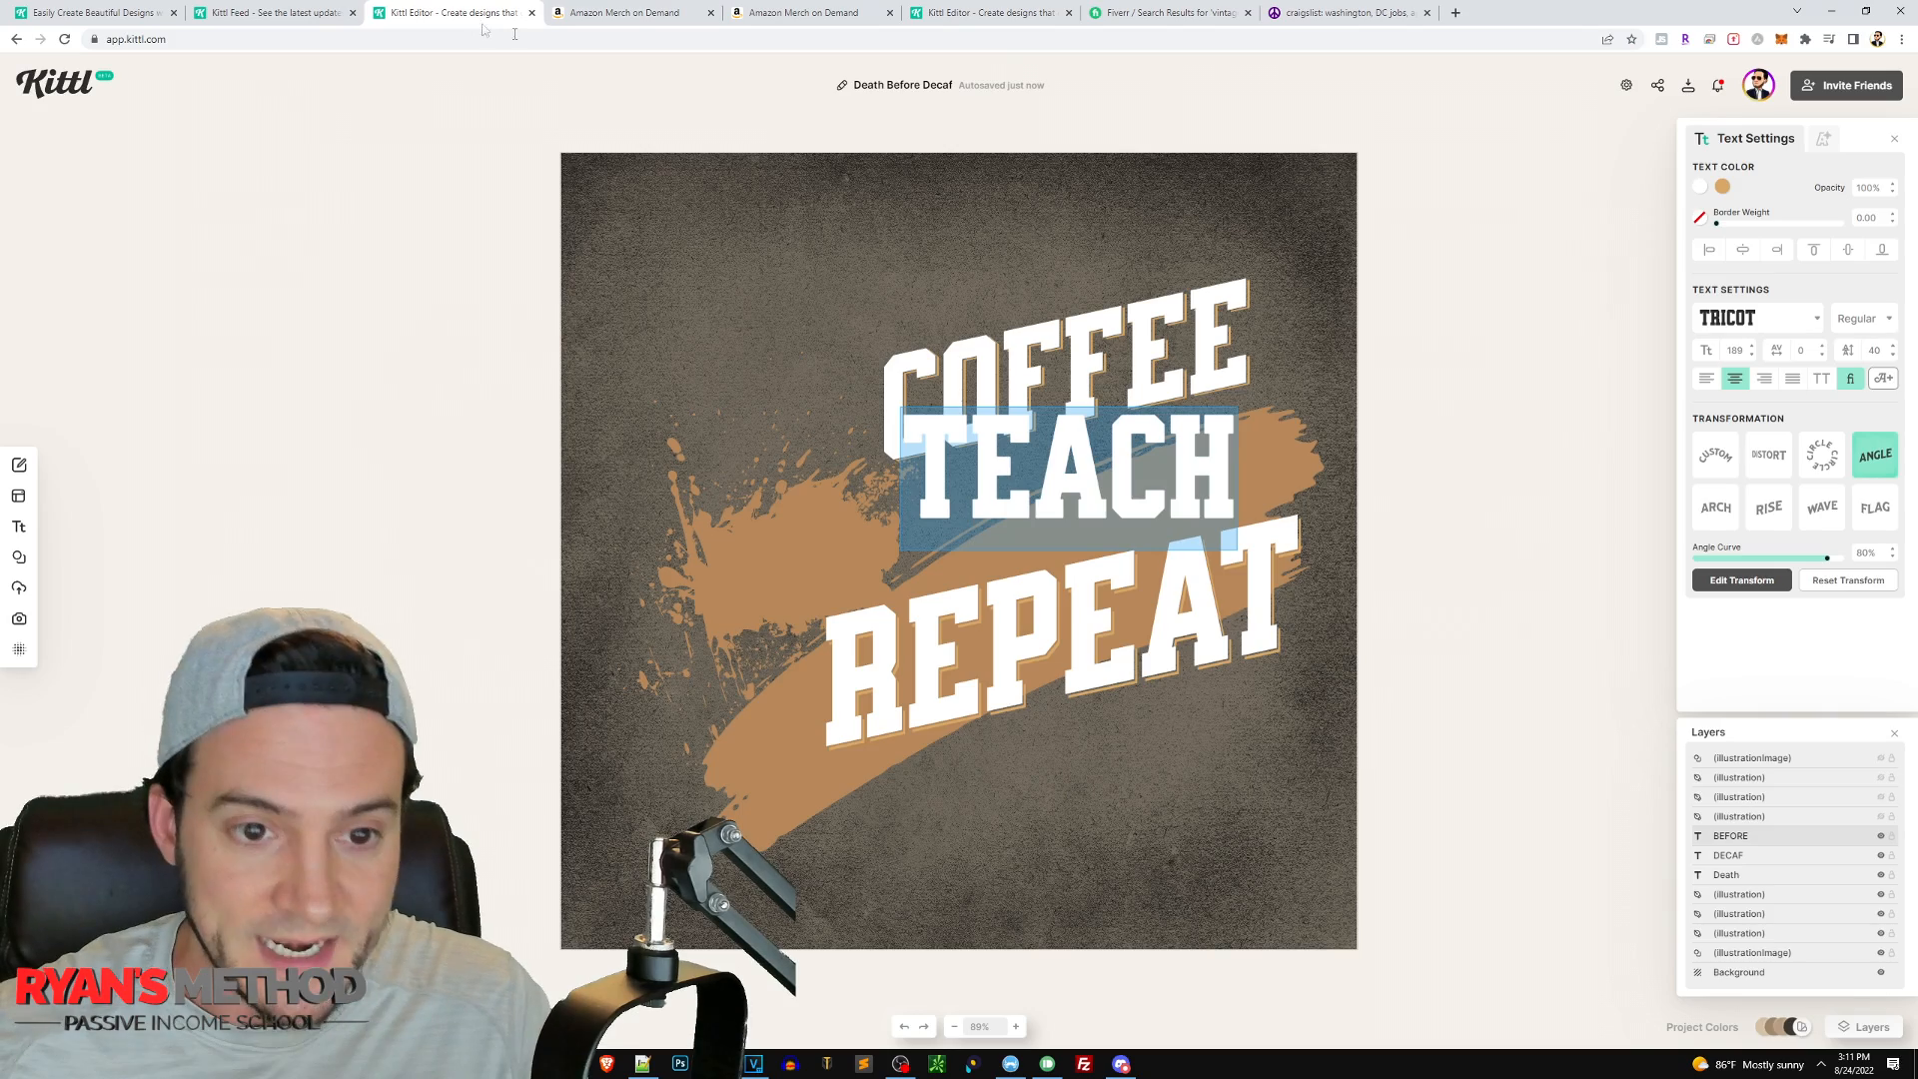
- Browse the typefaces for the TEACH text, search for knew, try Knewave on it, and undo the change
double_click(1111, 487)
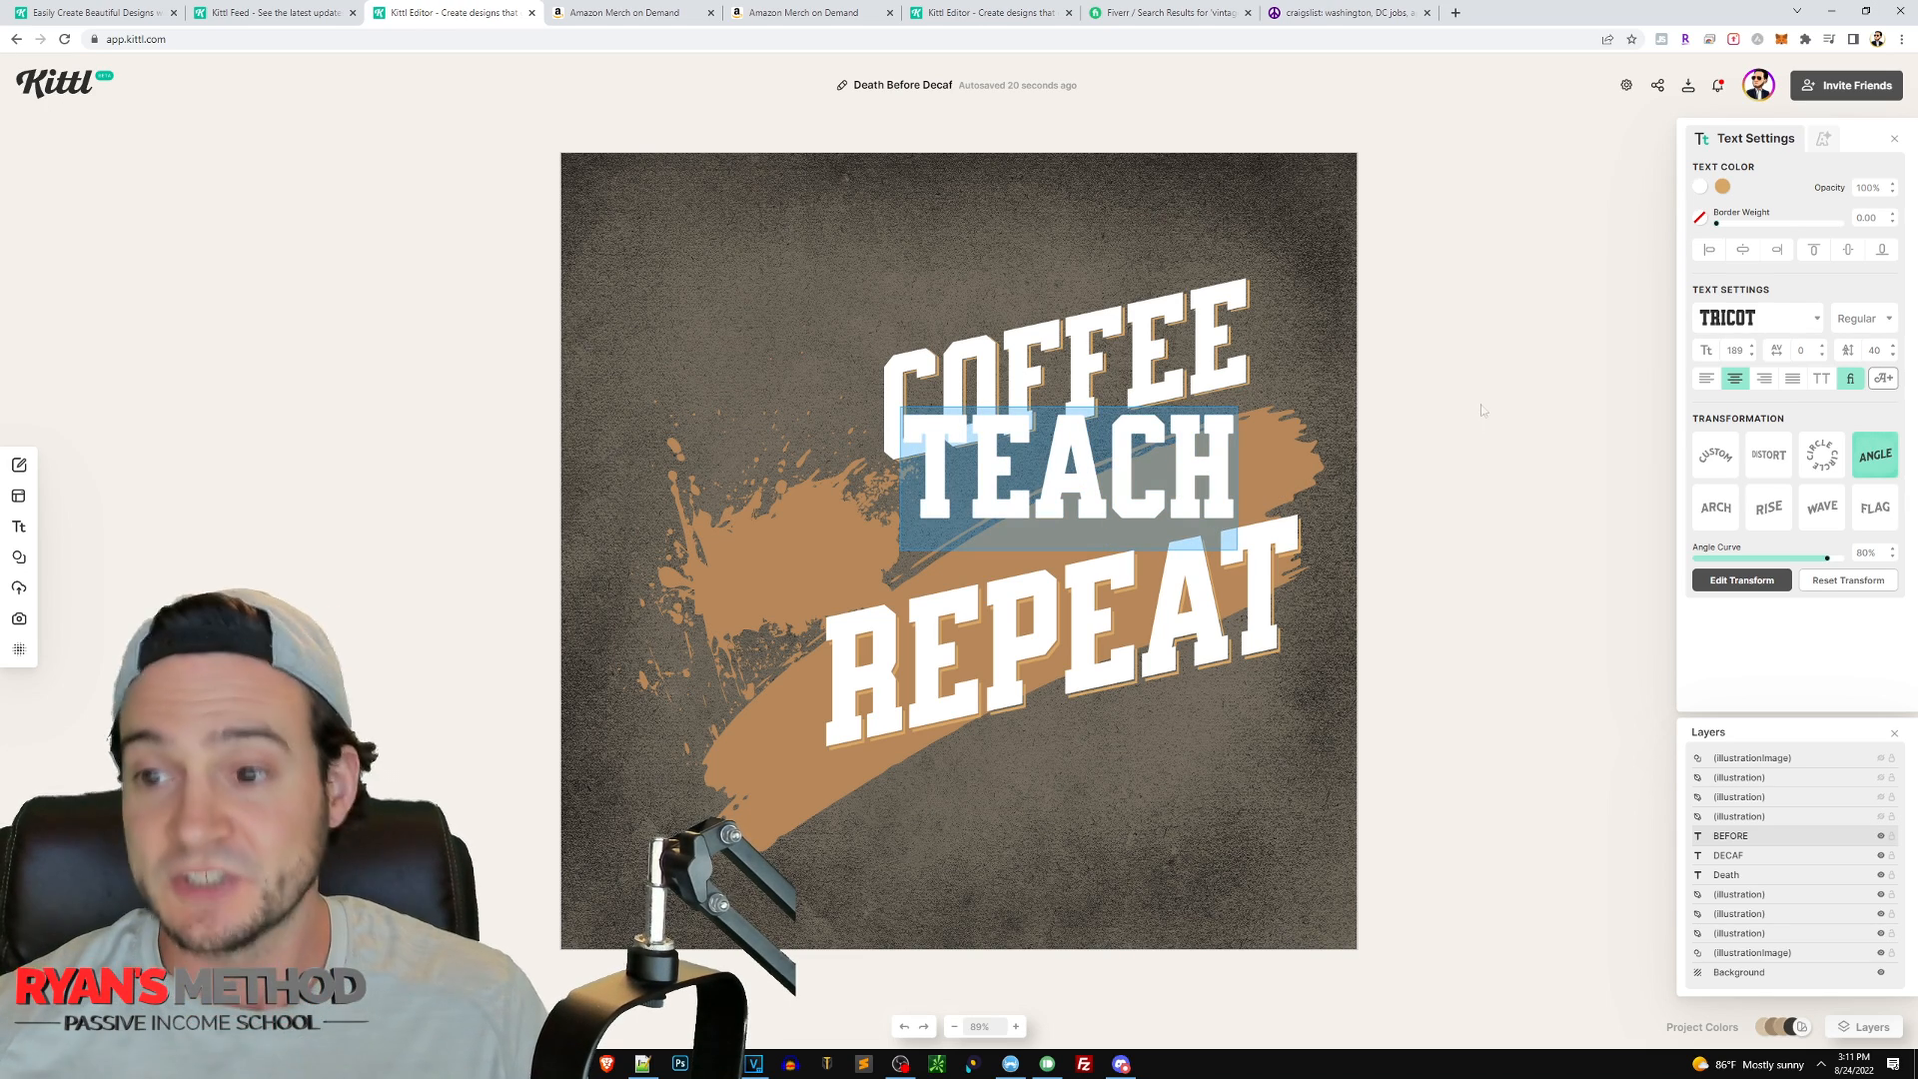
left_click(1819, 329)
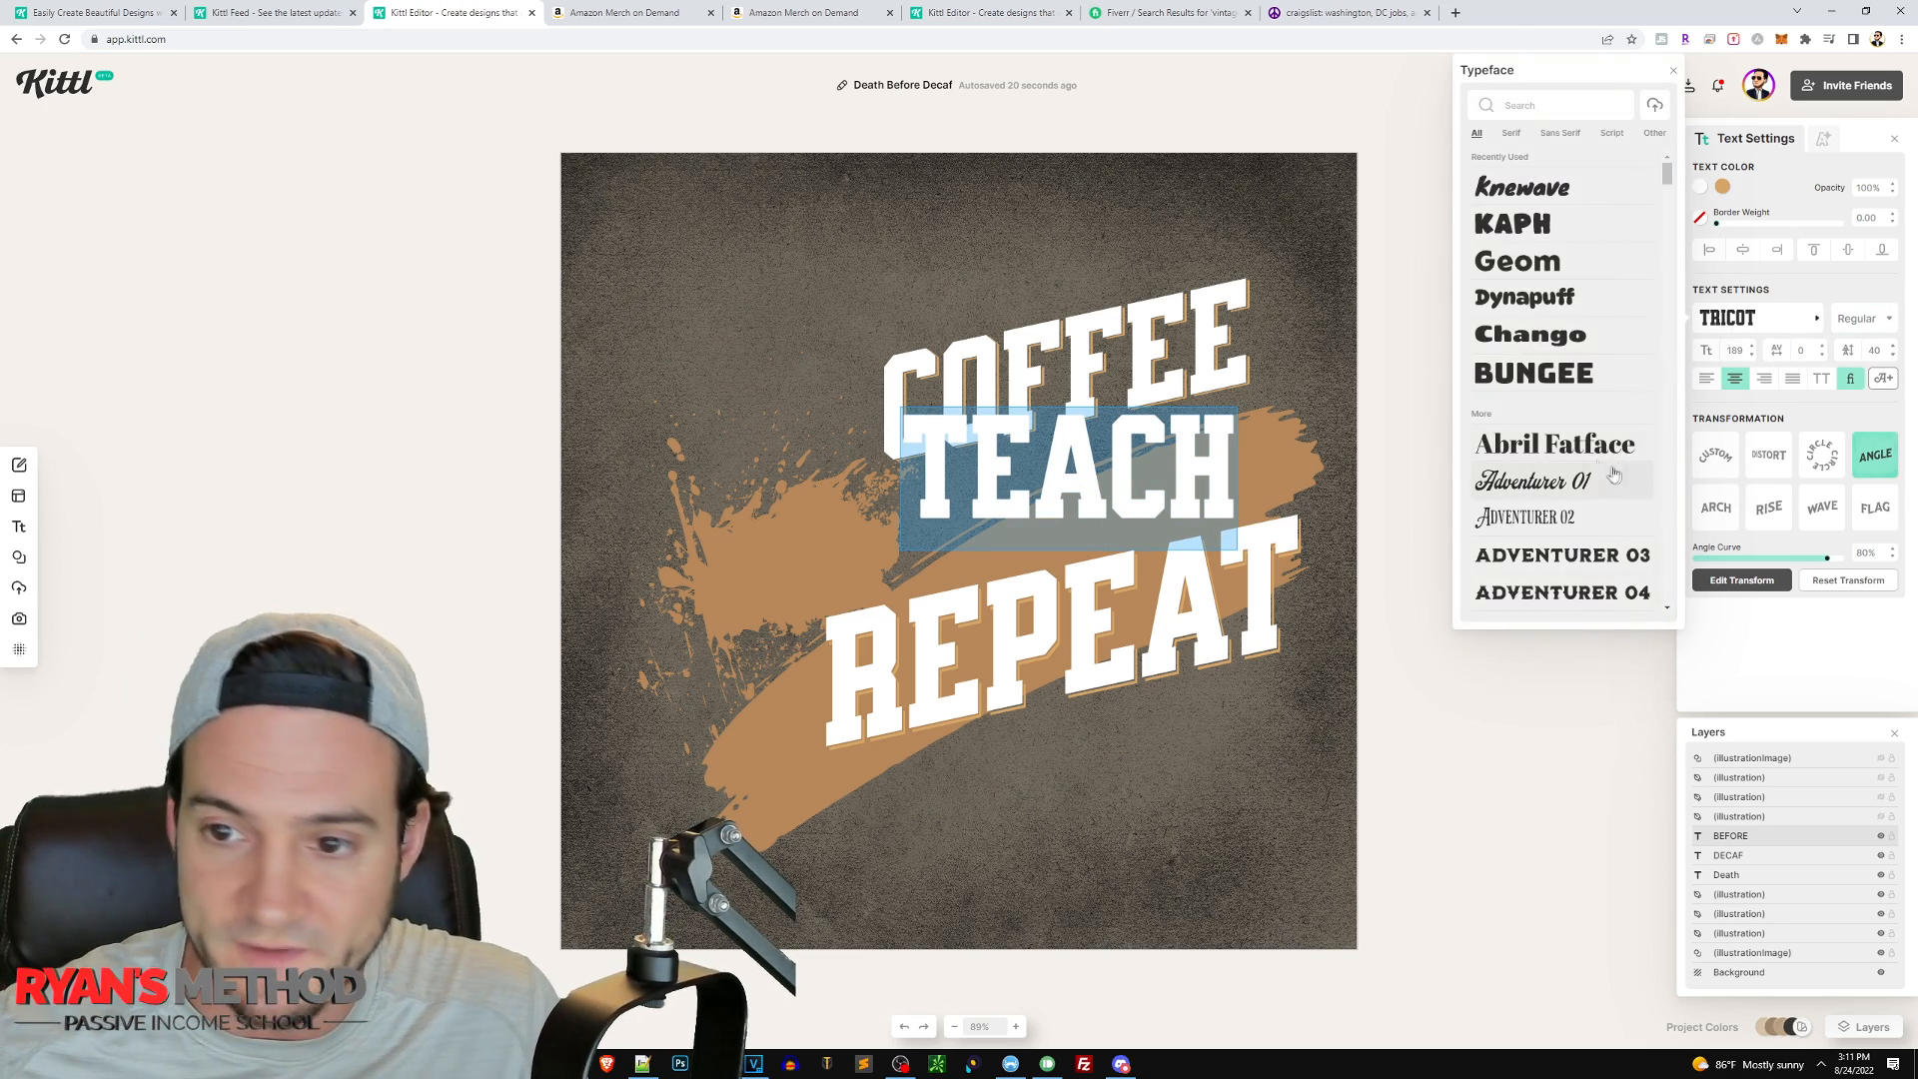
scroll(1579, 442, "down", 5)
scroll(1579, 442, "down", 8)
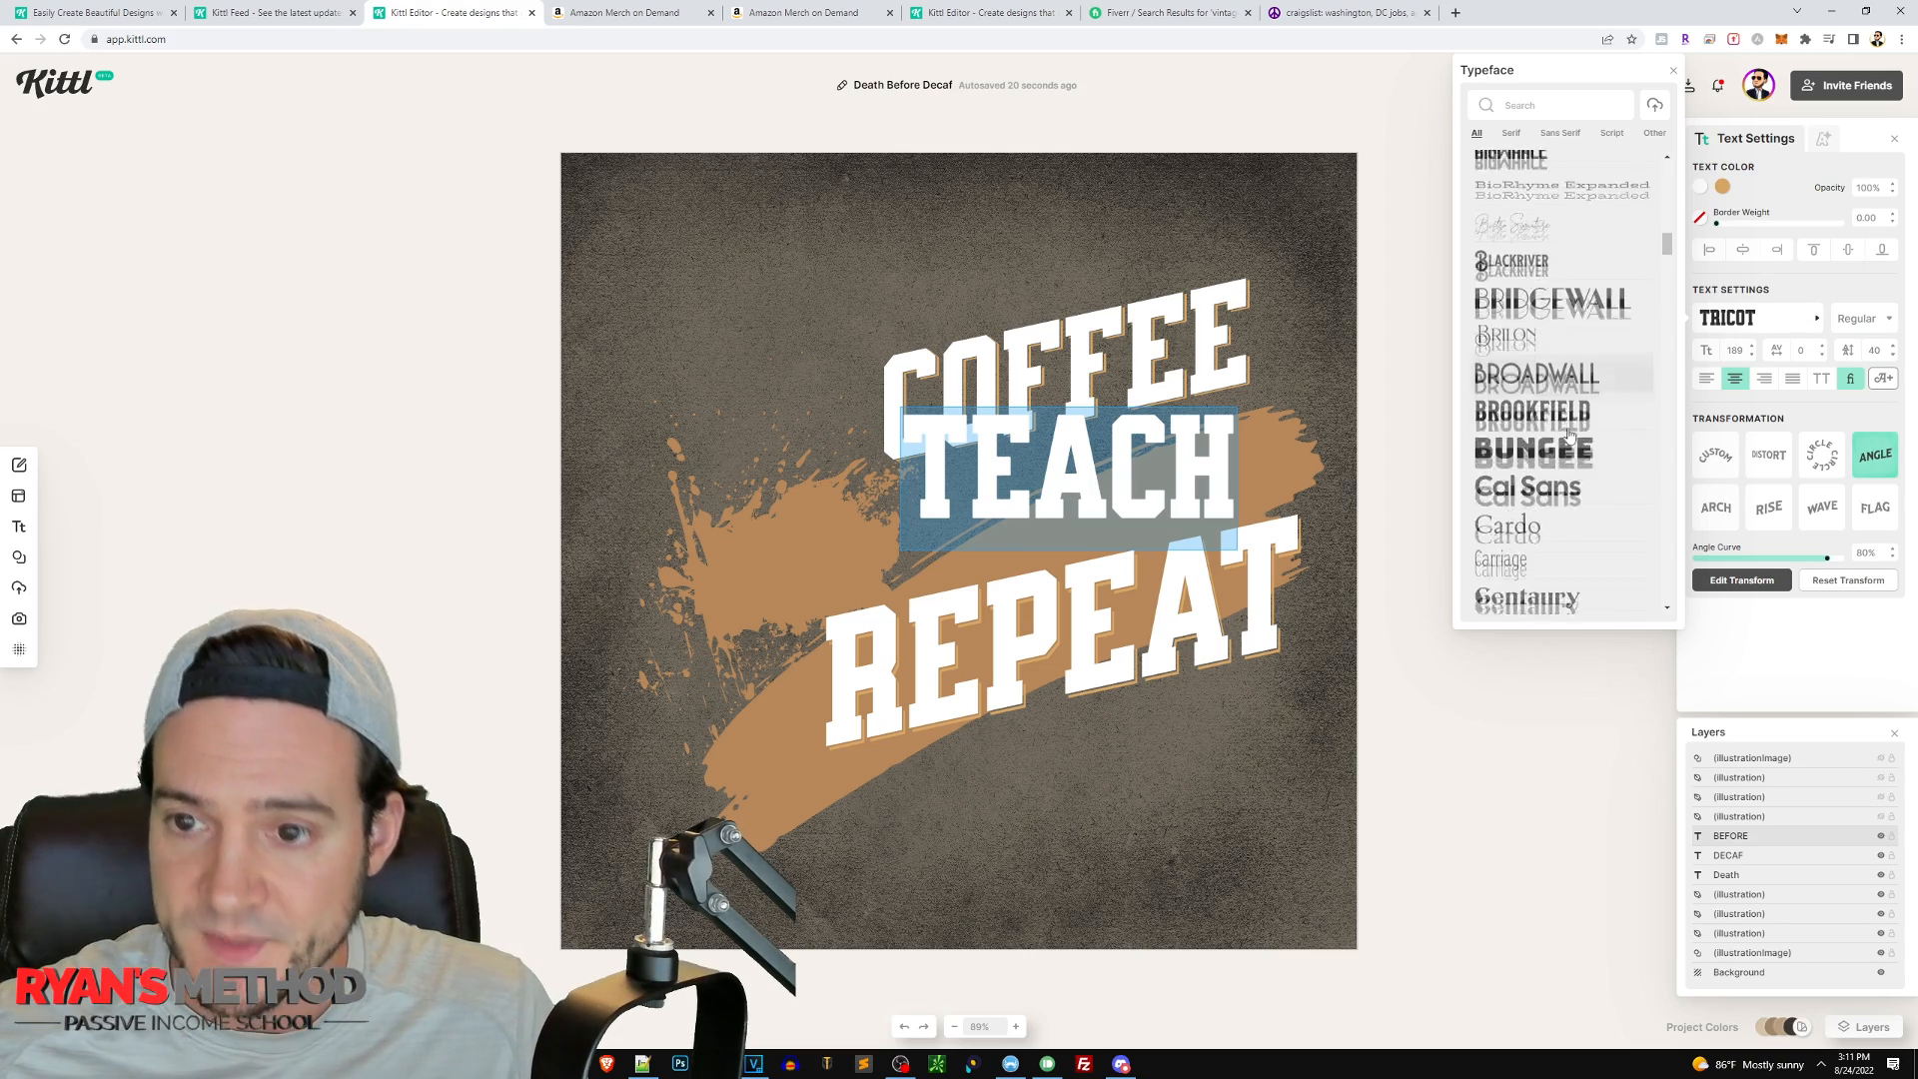
scroll(1564, 425, "down", 8)
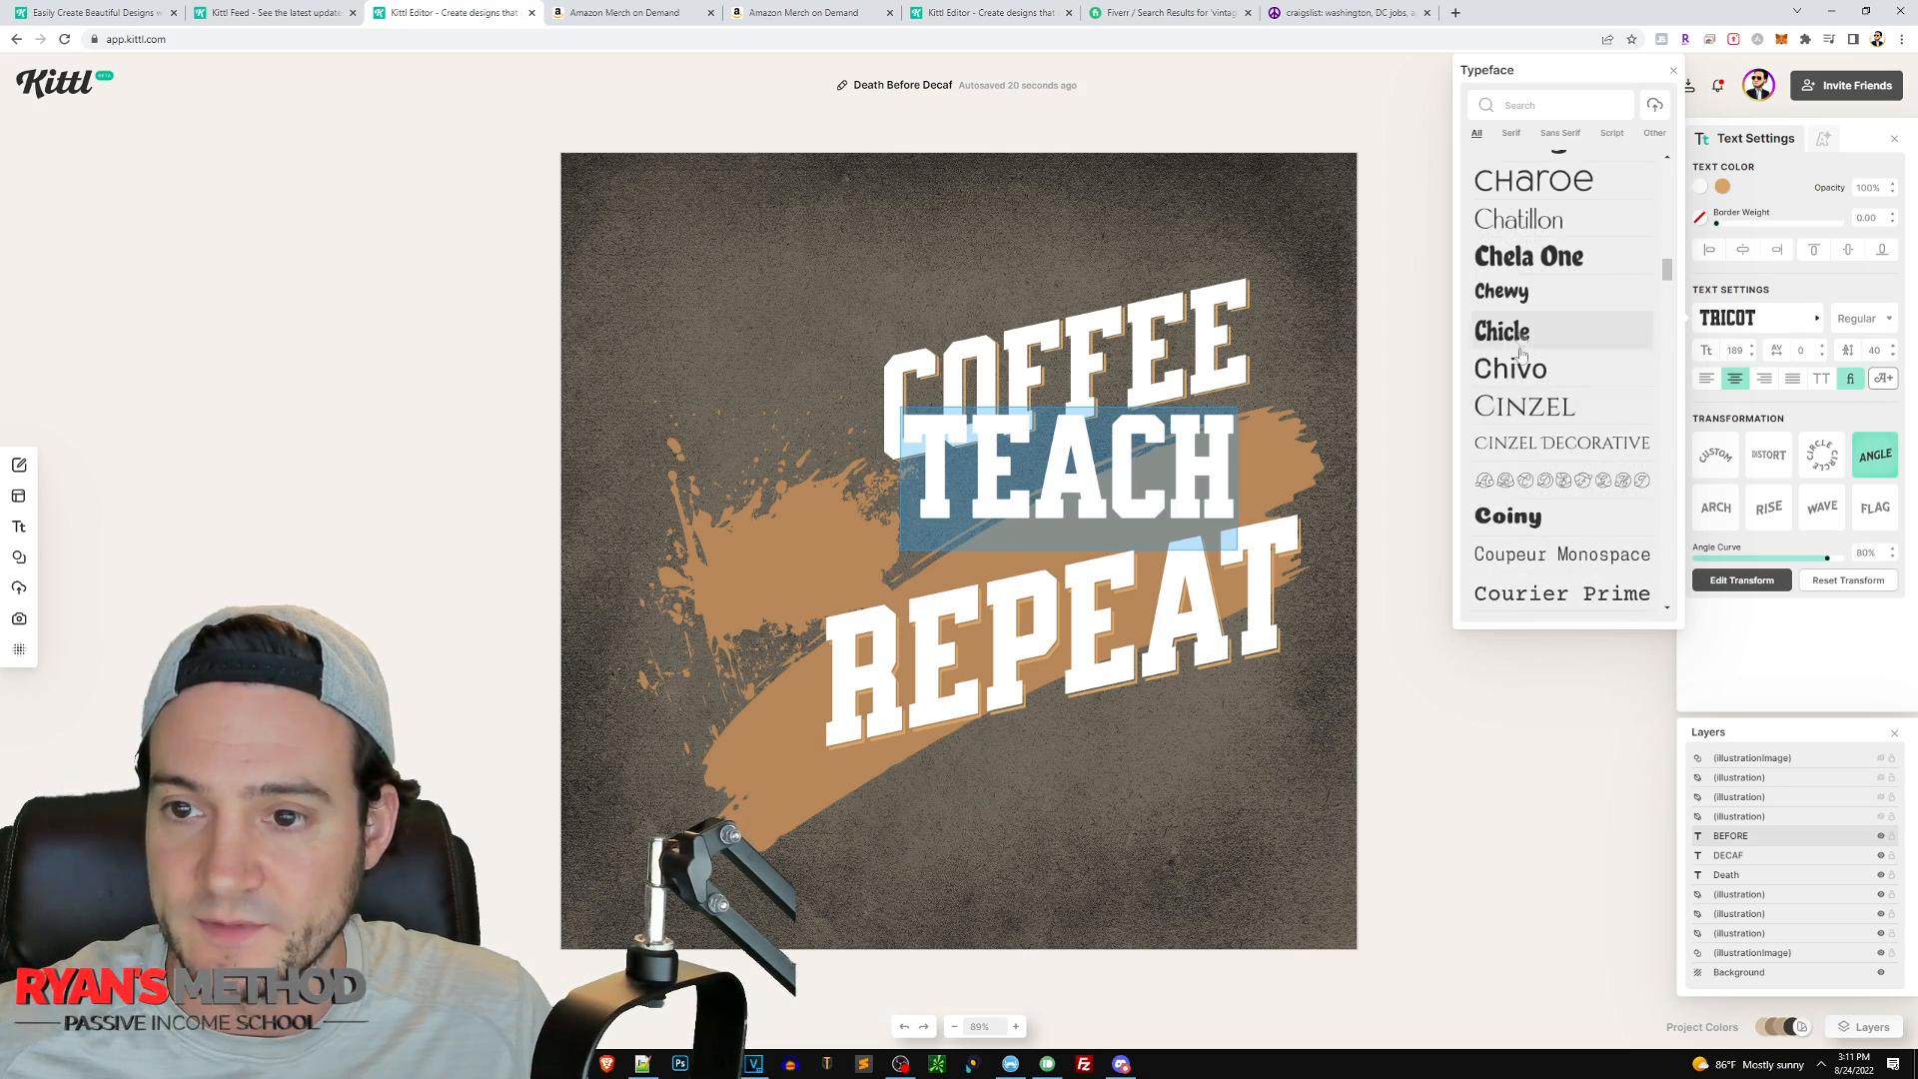
scroll(1538, 379, "down", 8)
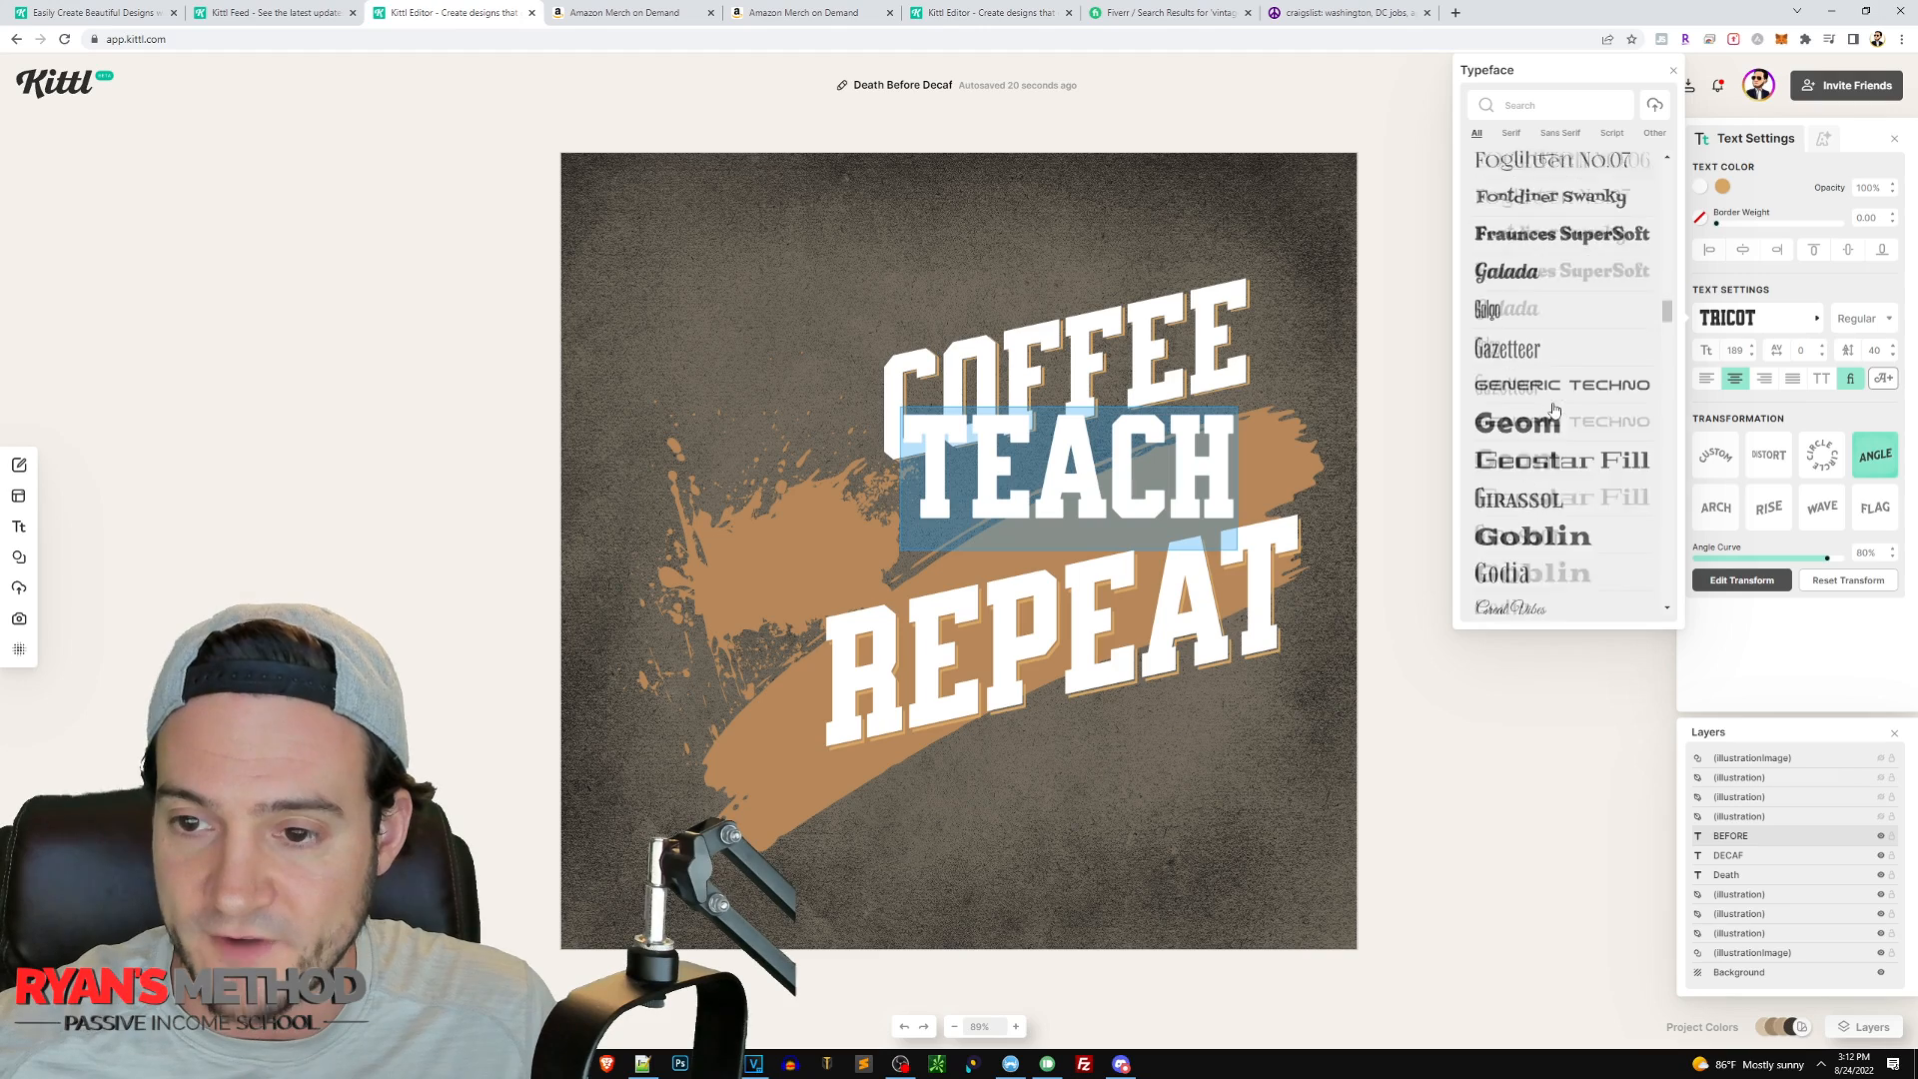
scroll(1568, 400, "down", 8)
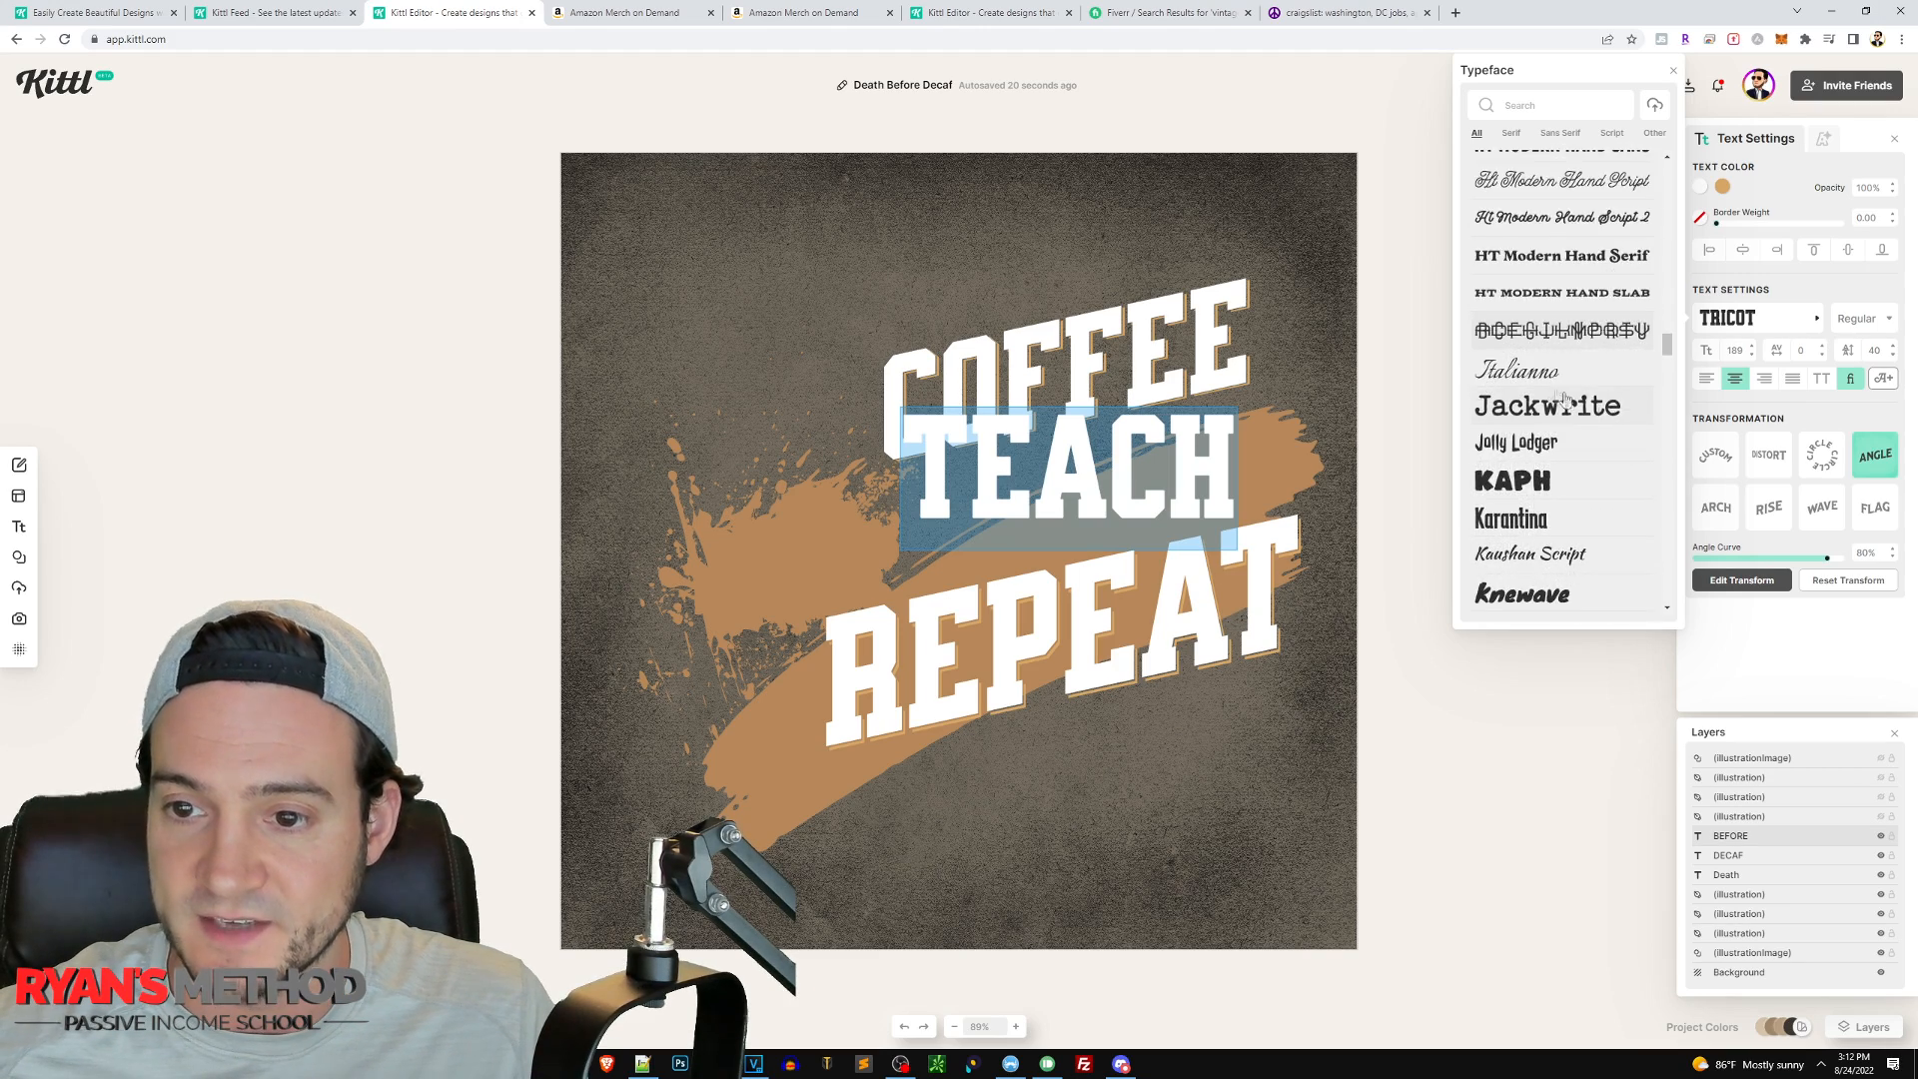
scroll(1594, 407, "up", 4)
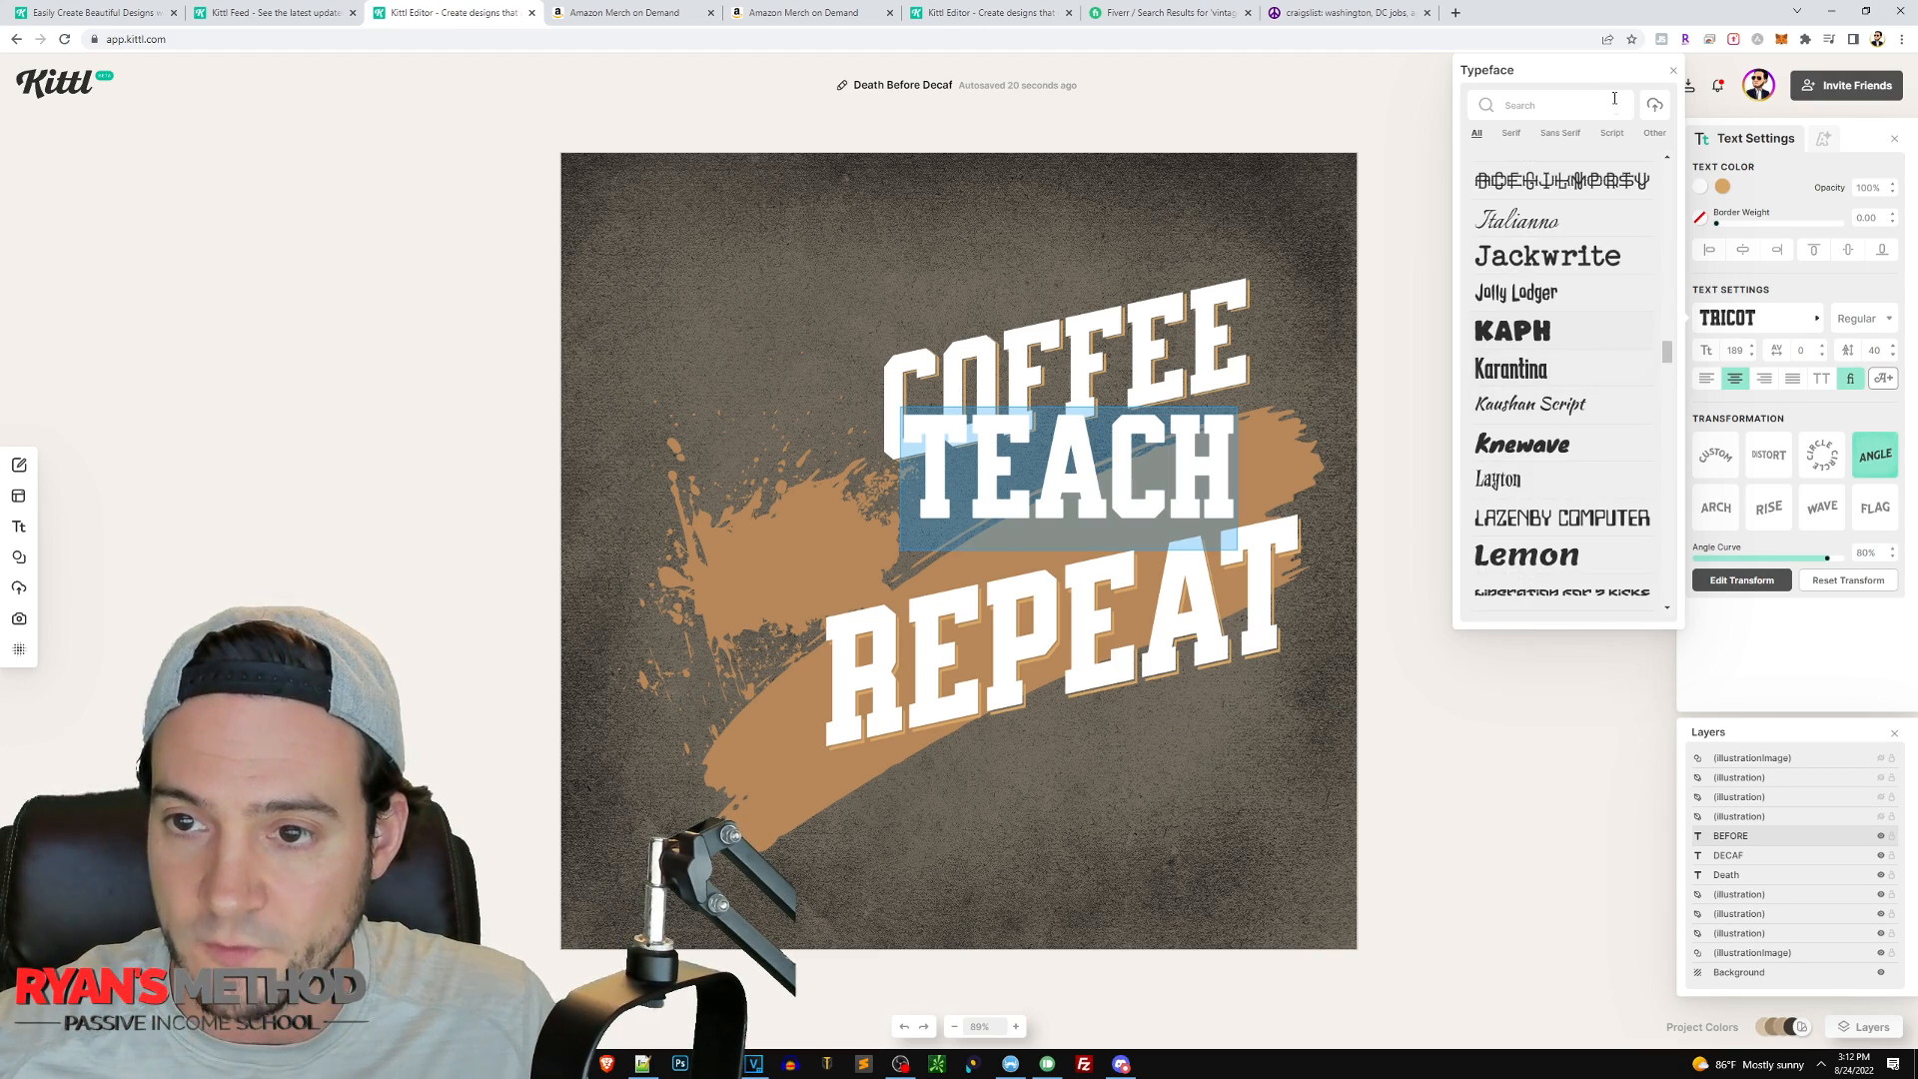
left_click(1556, 106)
type("knew")
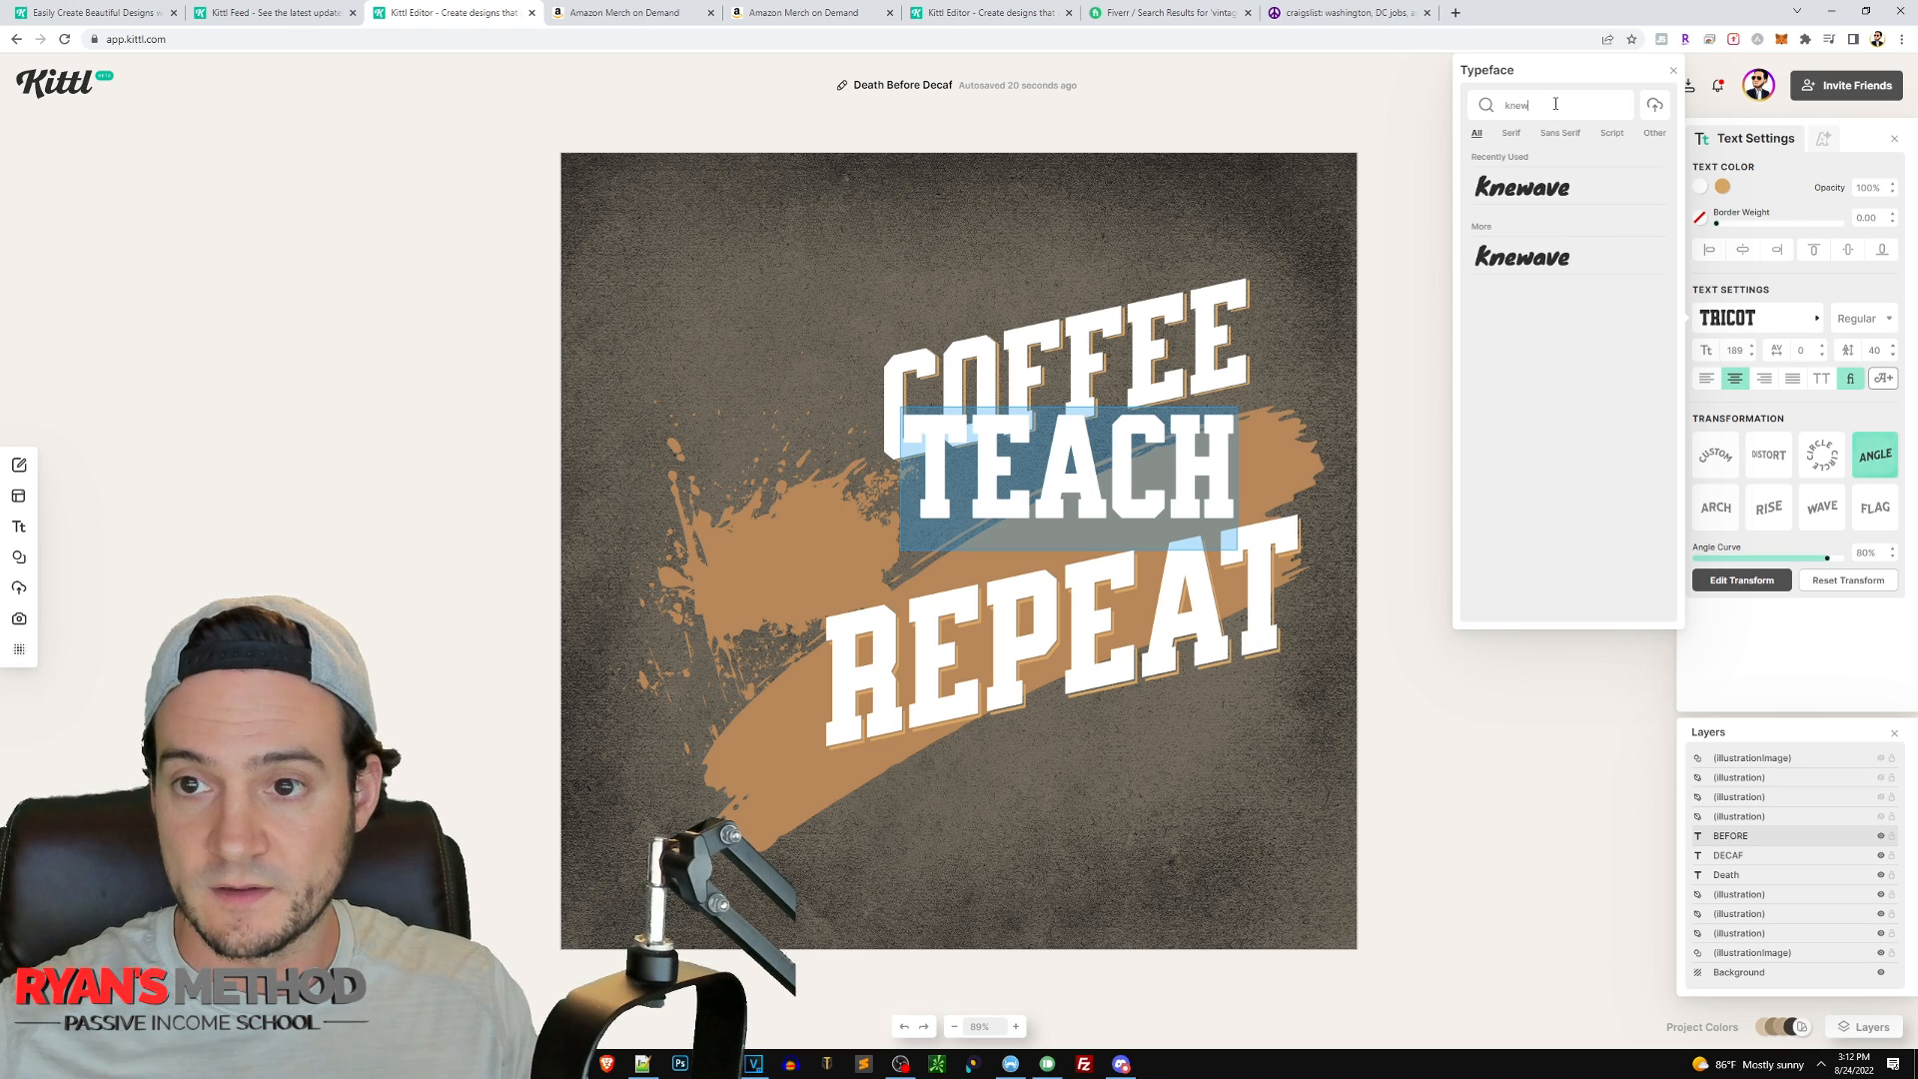
left_click(1517, 190)
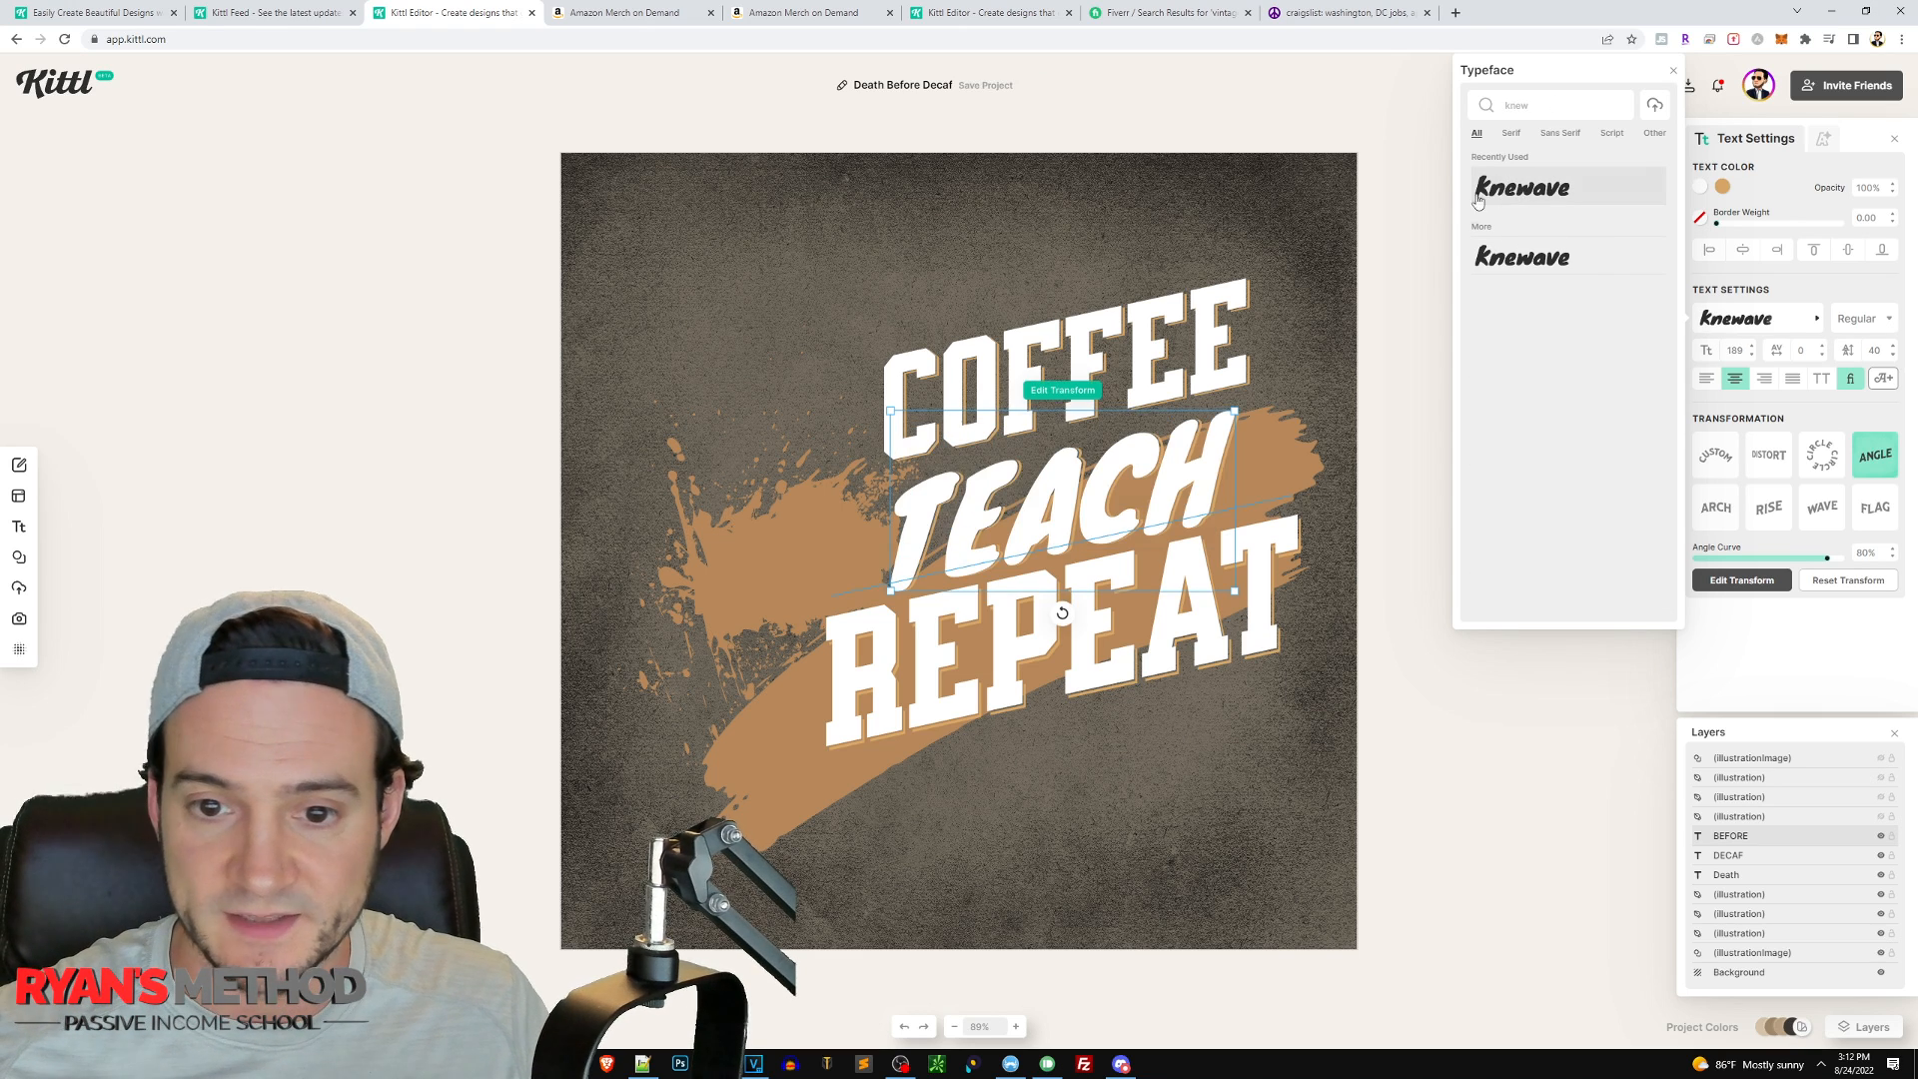
left_click(1242, 456)
key("ctrl+z")
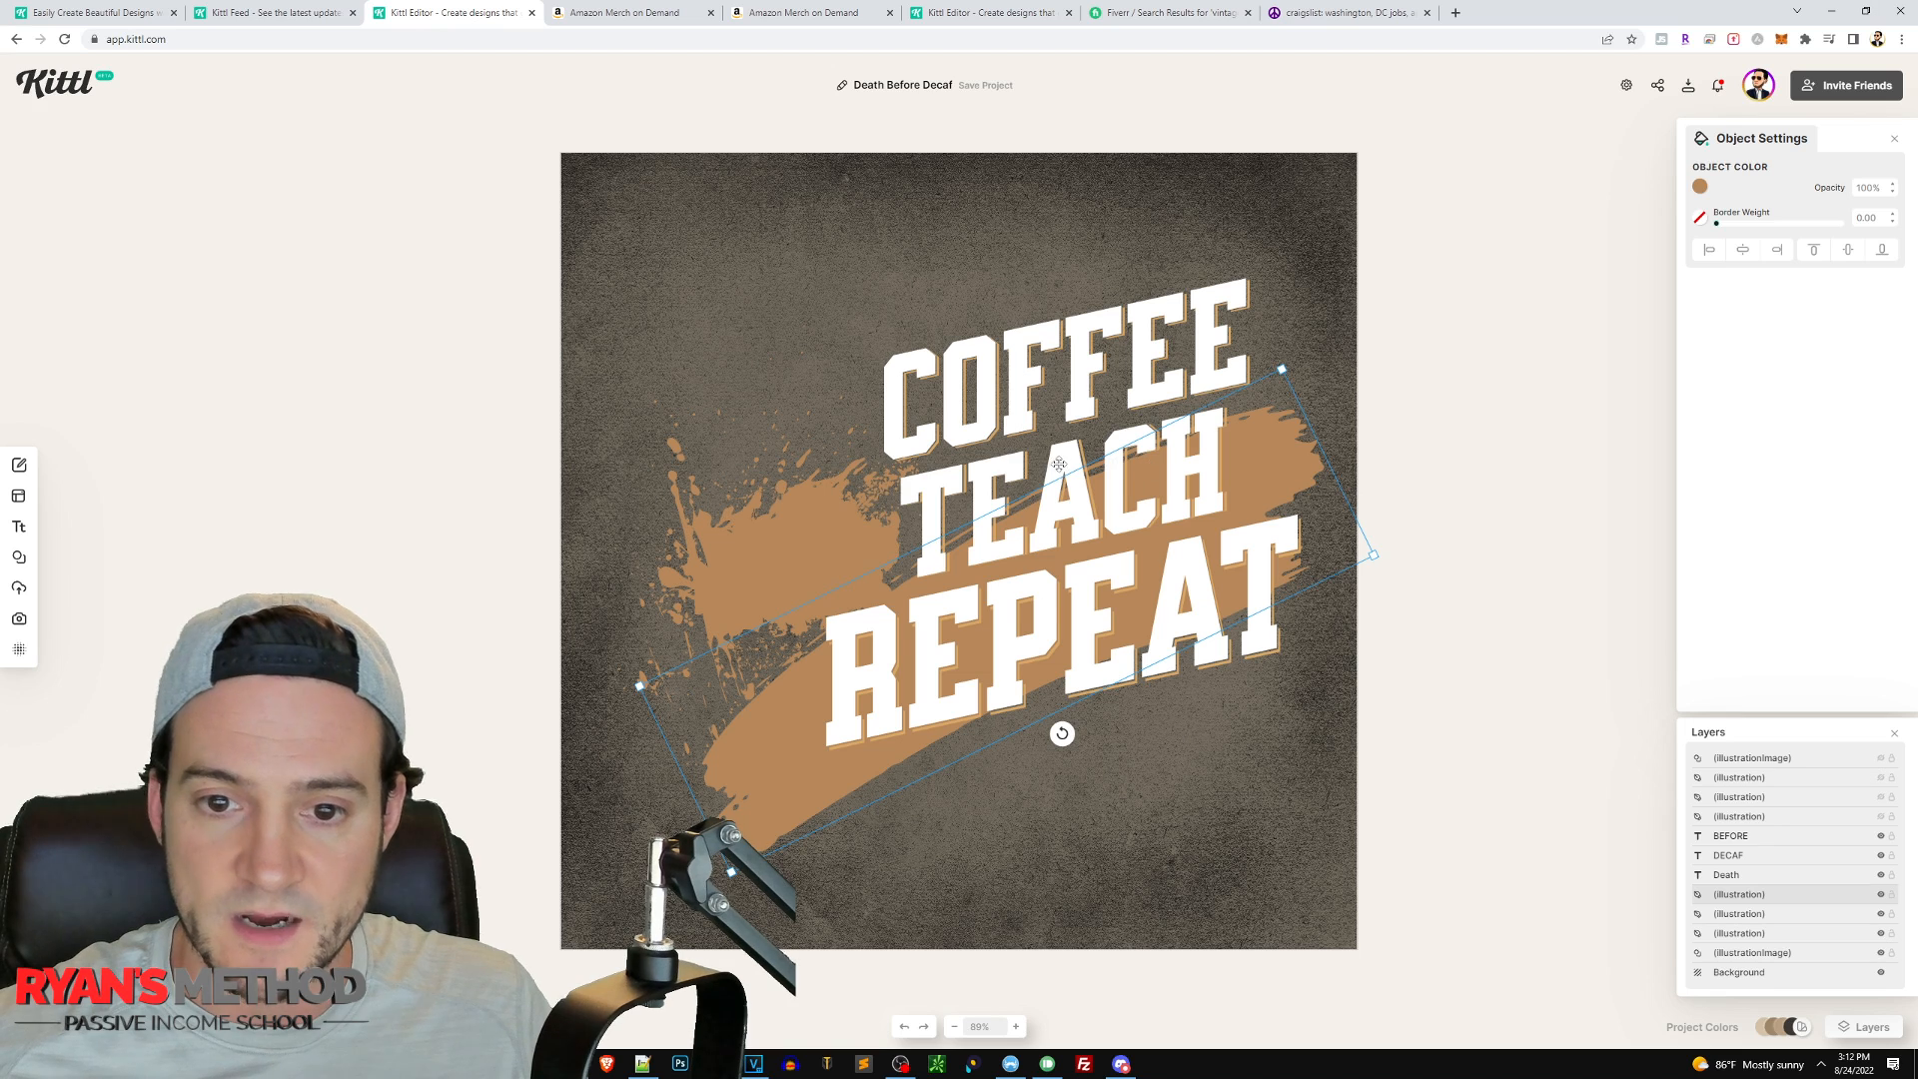
- Set the TEACH text's typeface to Knewave and nudge the word slightly up between COFFEE and REPEAT
left_click(1008, 449)
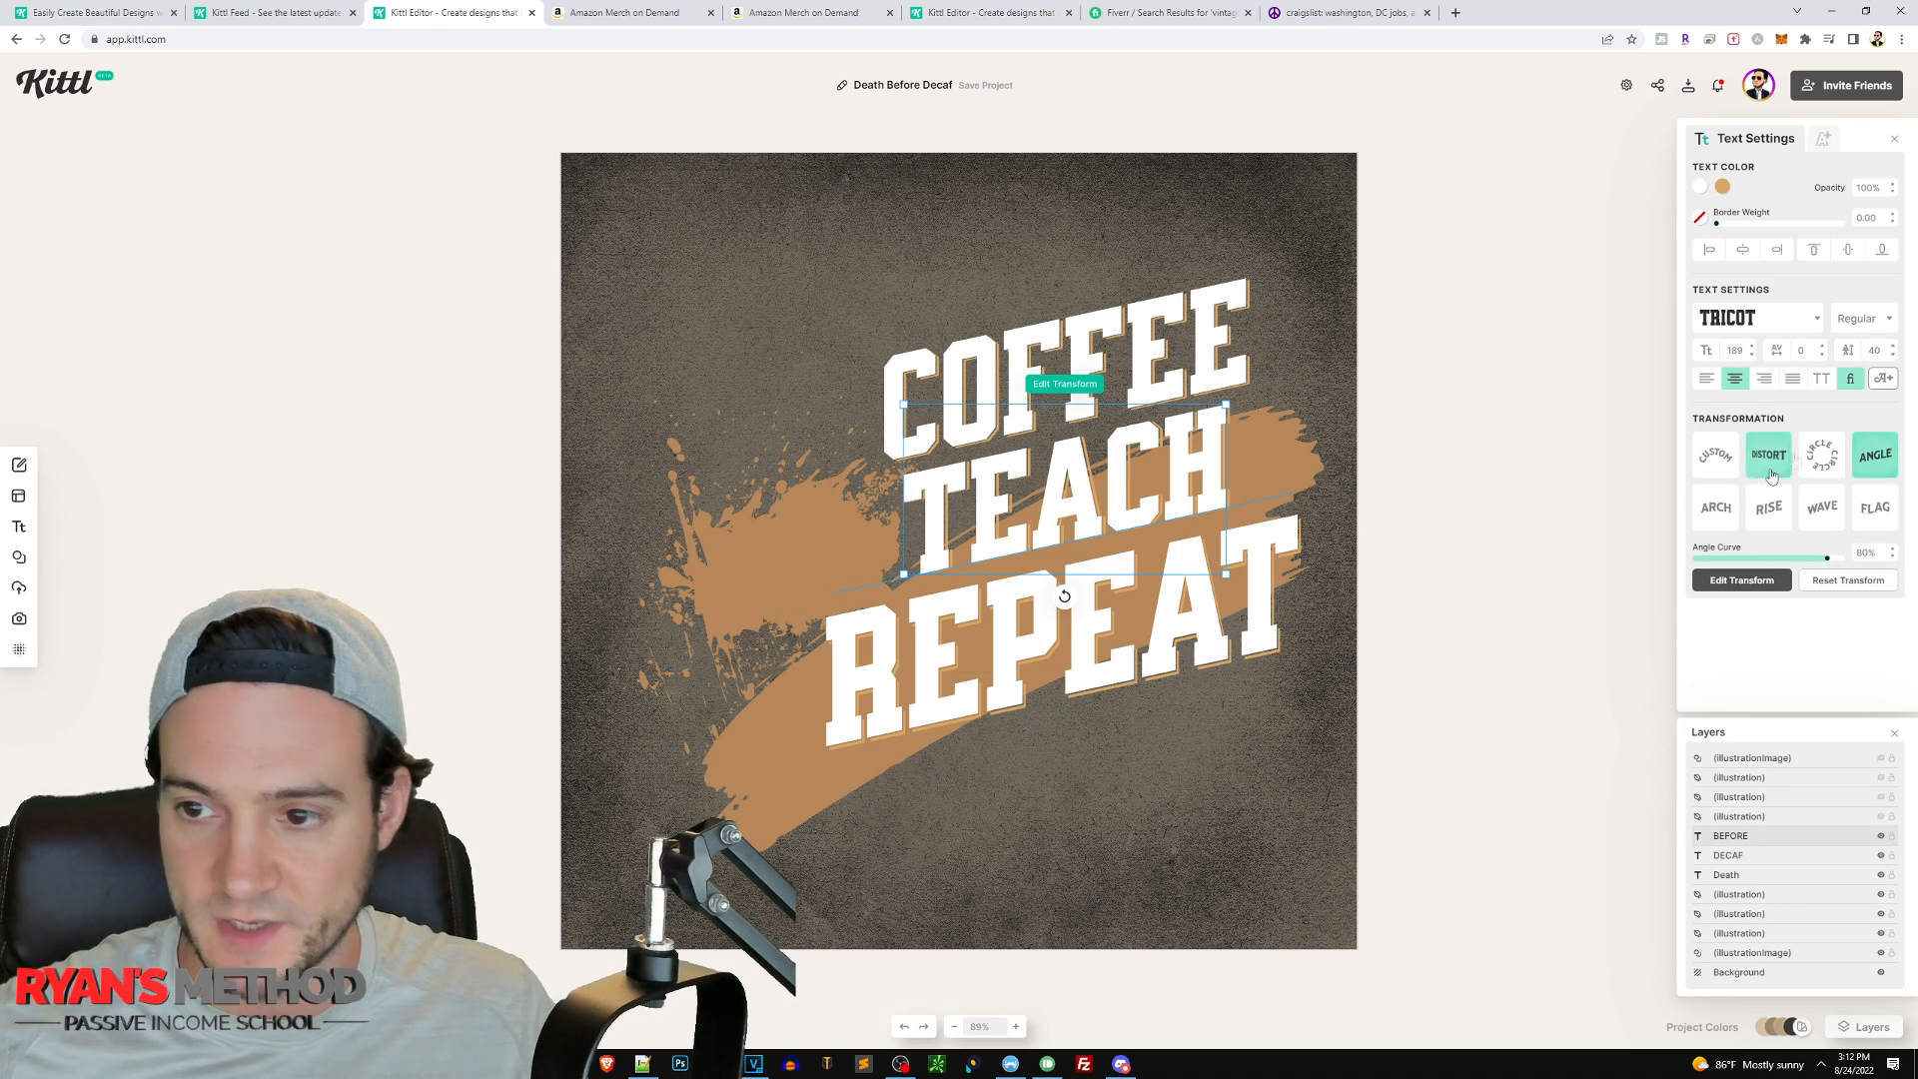
left_click(1743, 319)
left_click(1522, 187)
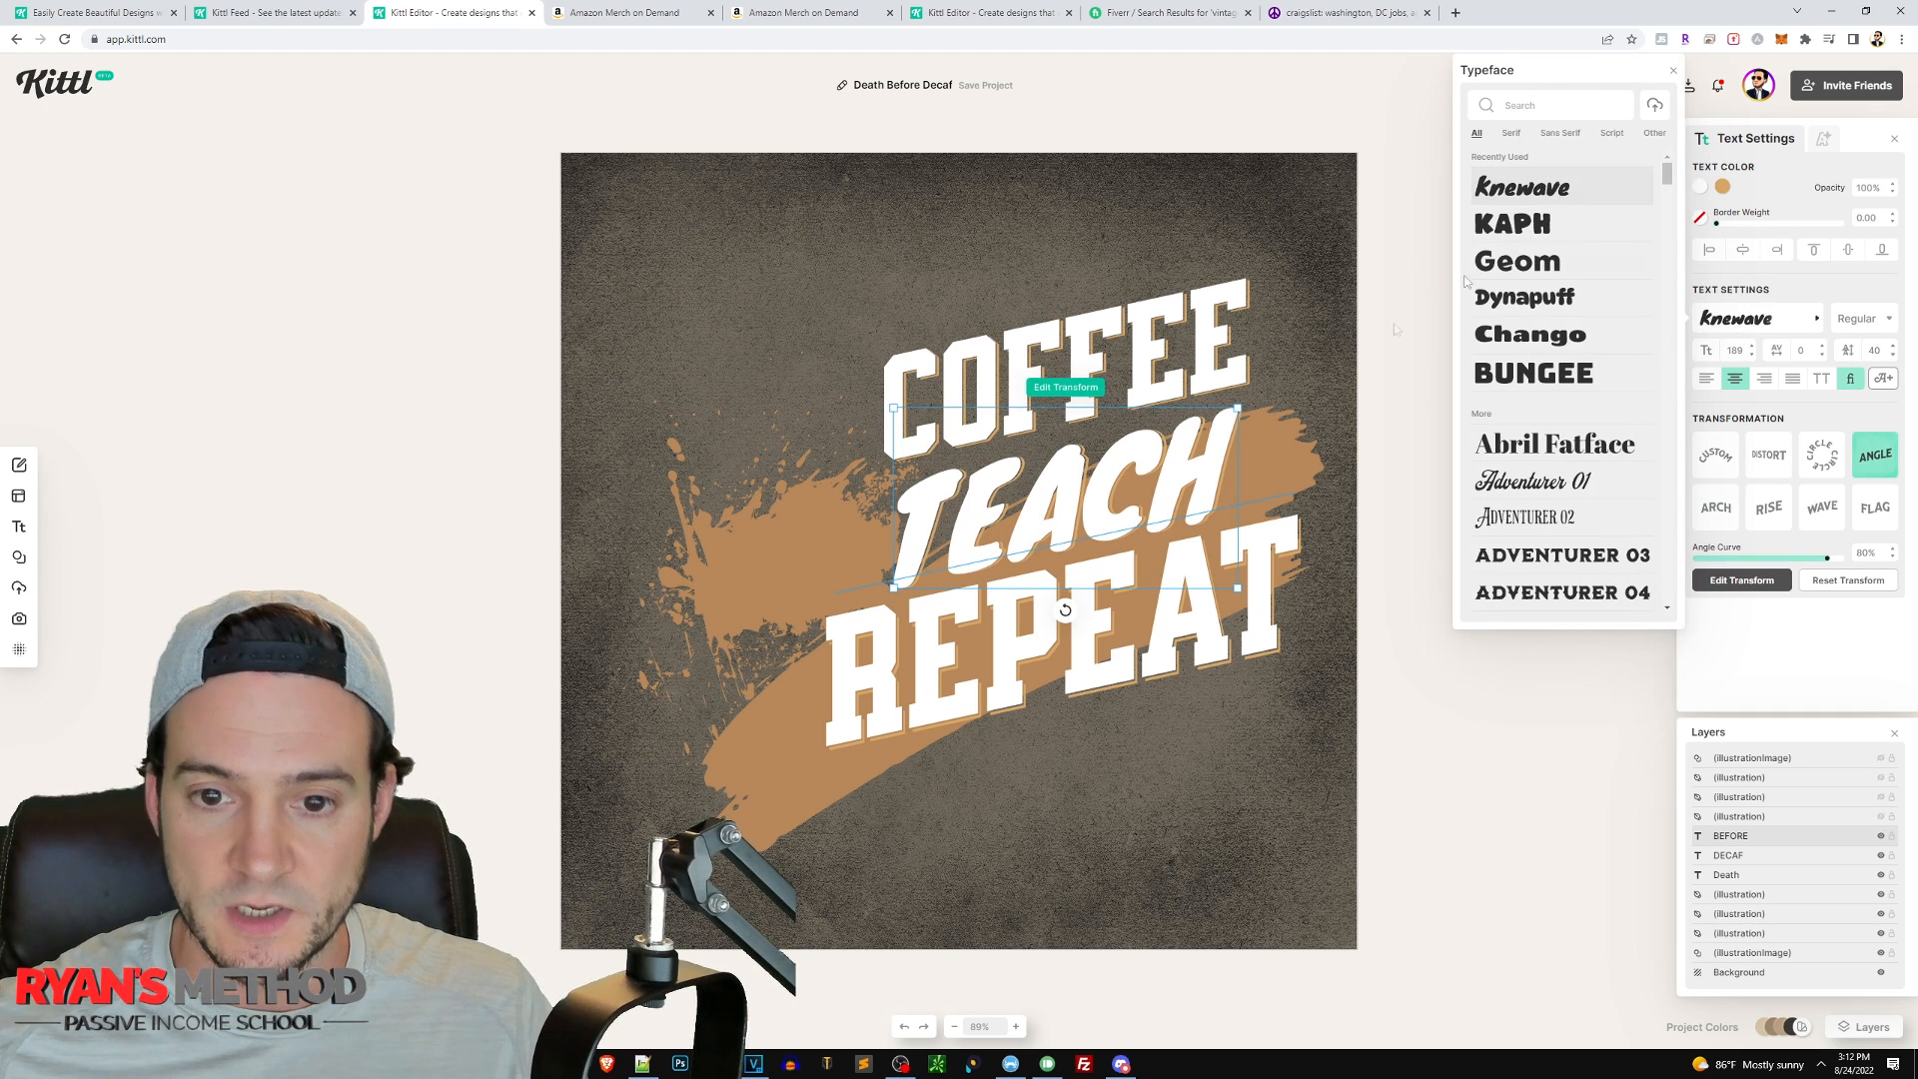
left_click(1339, 122)
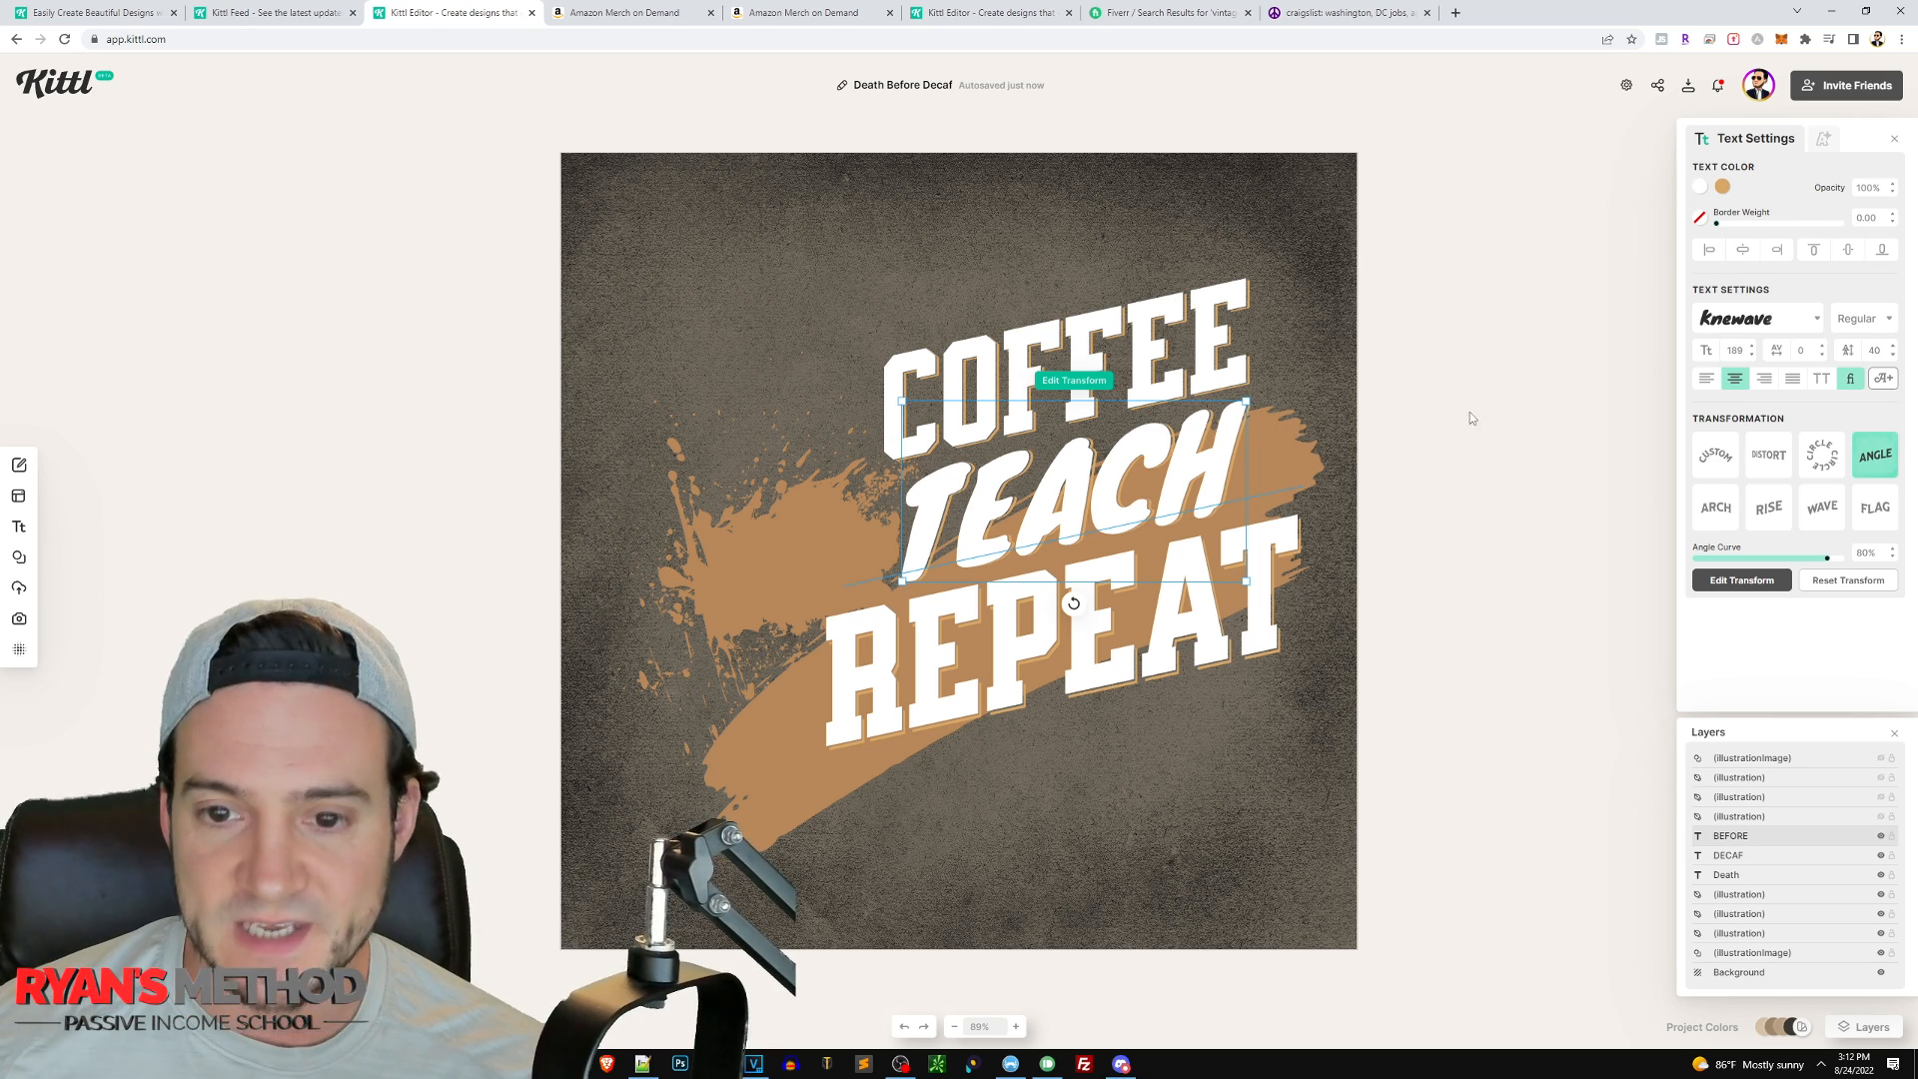
- Show the hidden coffee cup character illustration beside the REPEAT text
left_click(987, 642)
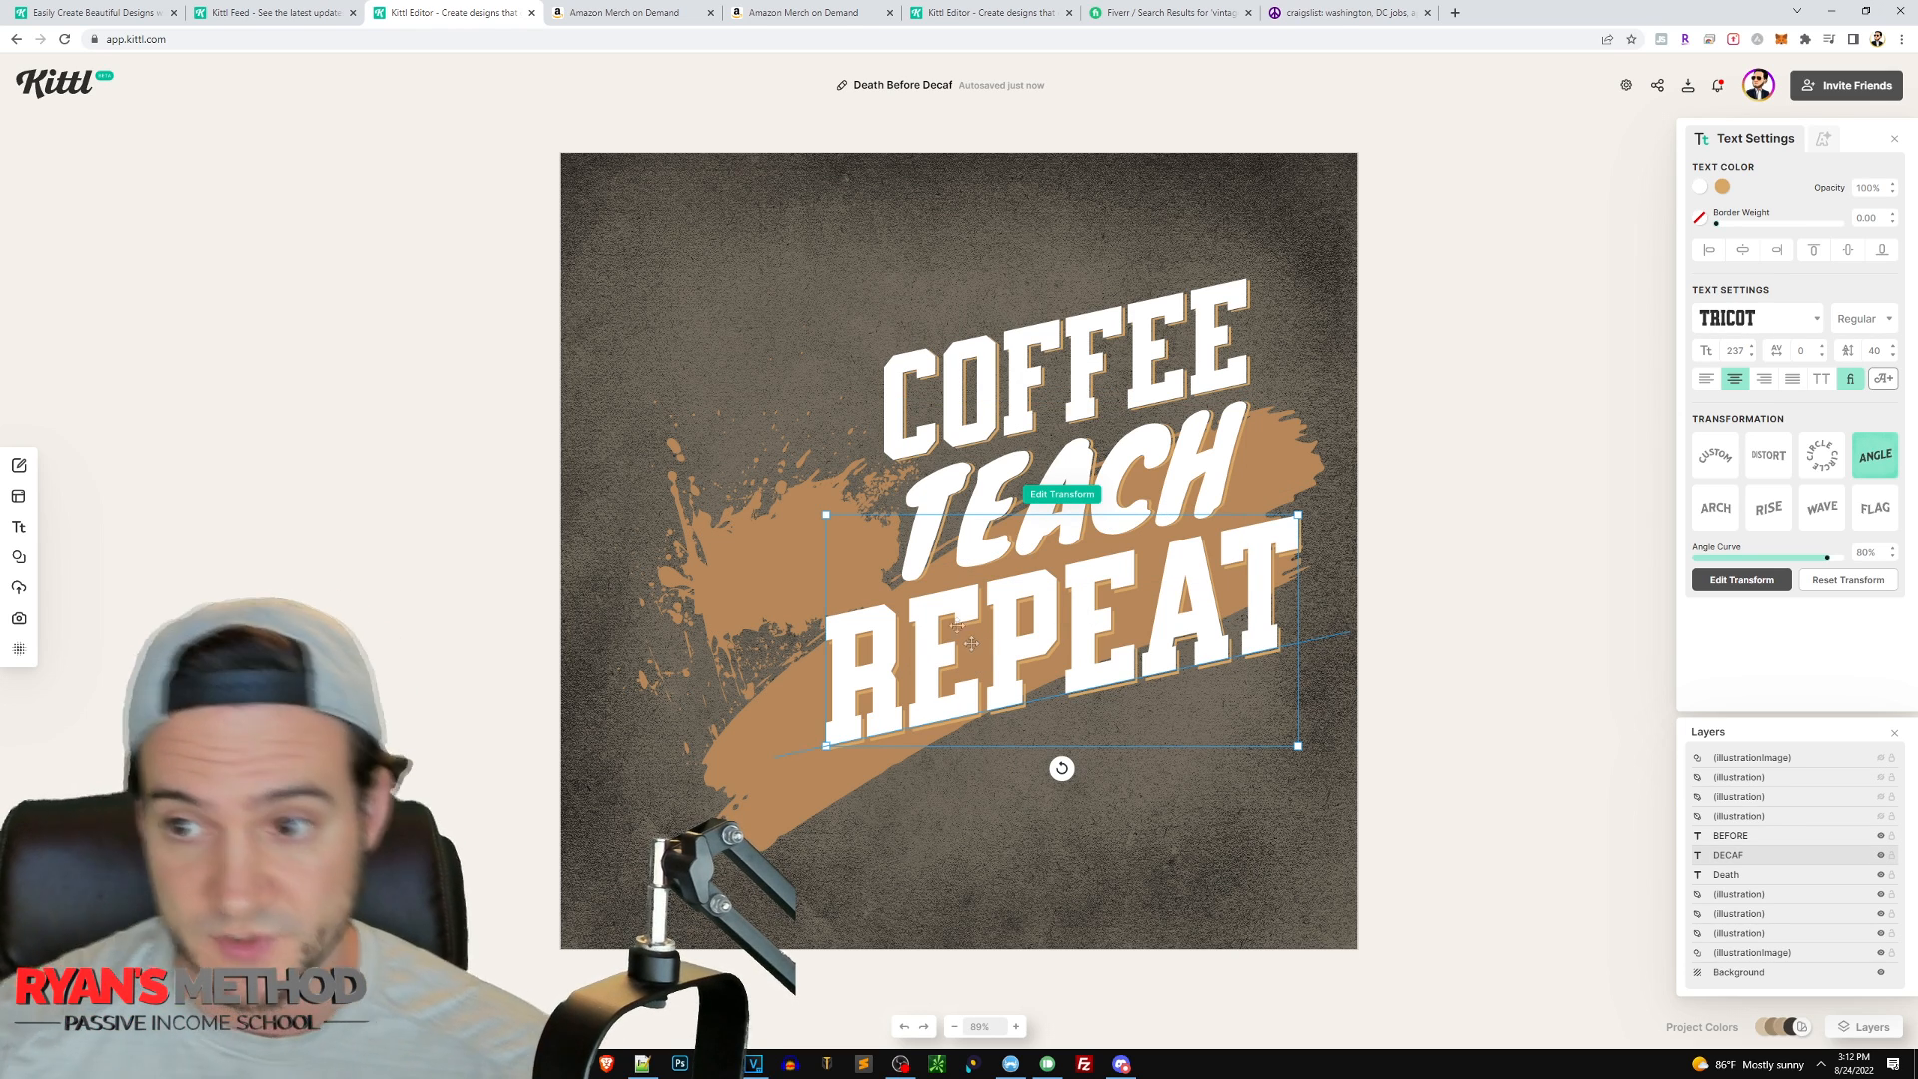
left_click(1880, 816)
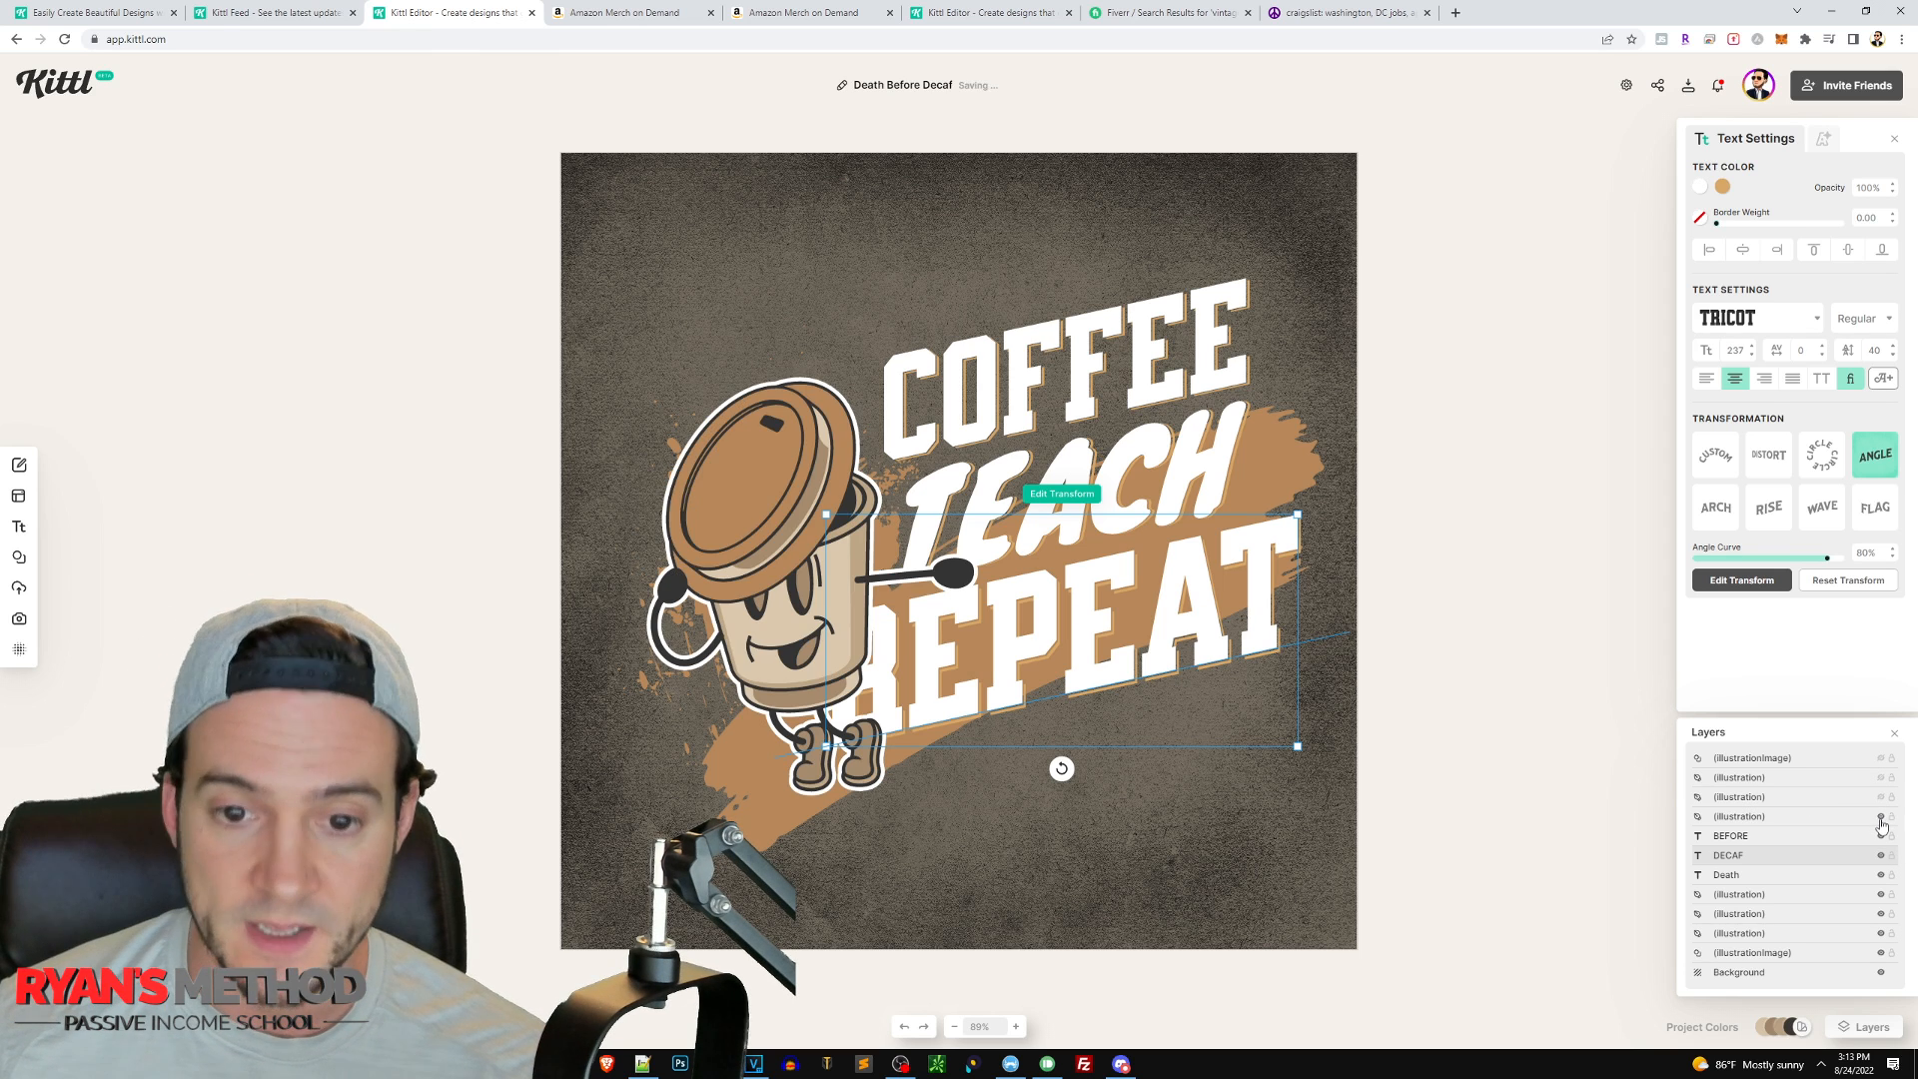
- Move the coffee cup illustration up and to the left so it stands clear of the TEACH and REPEAT lettering
left_click(771, 521)
left_click(1553, 573)
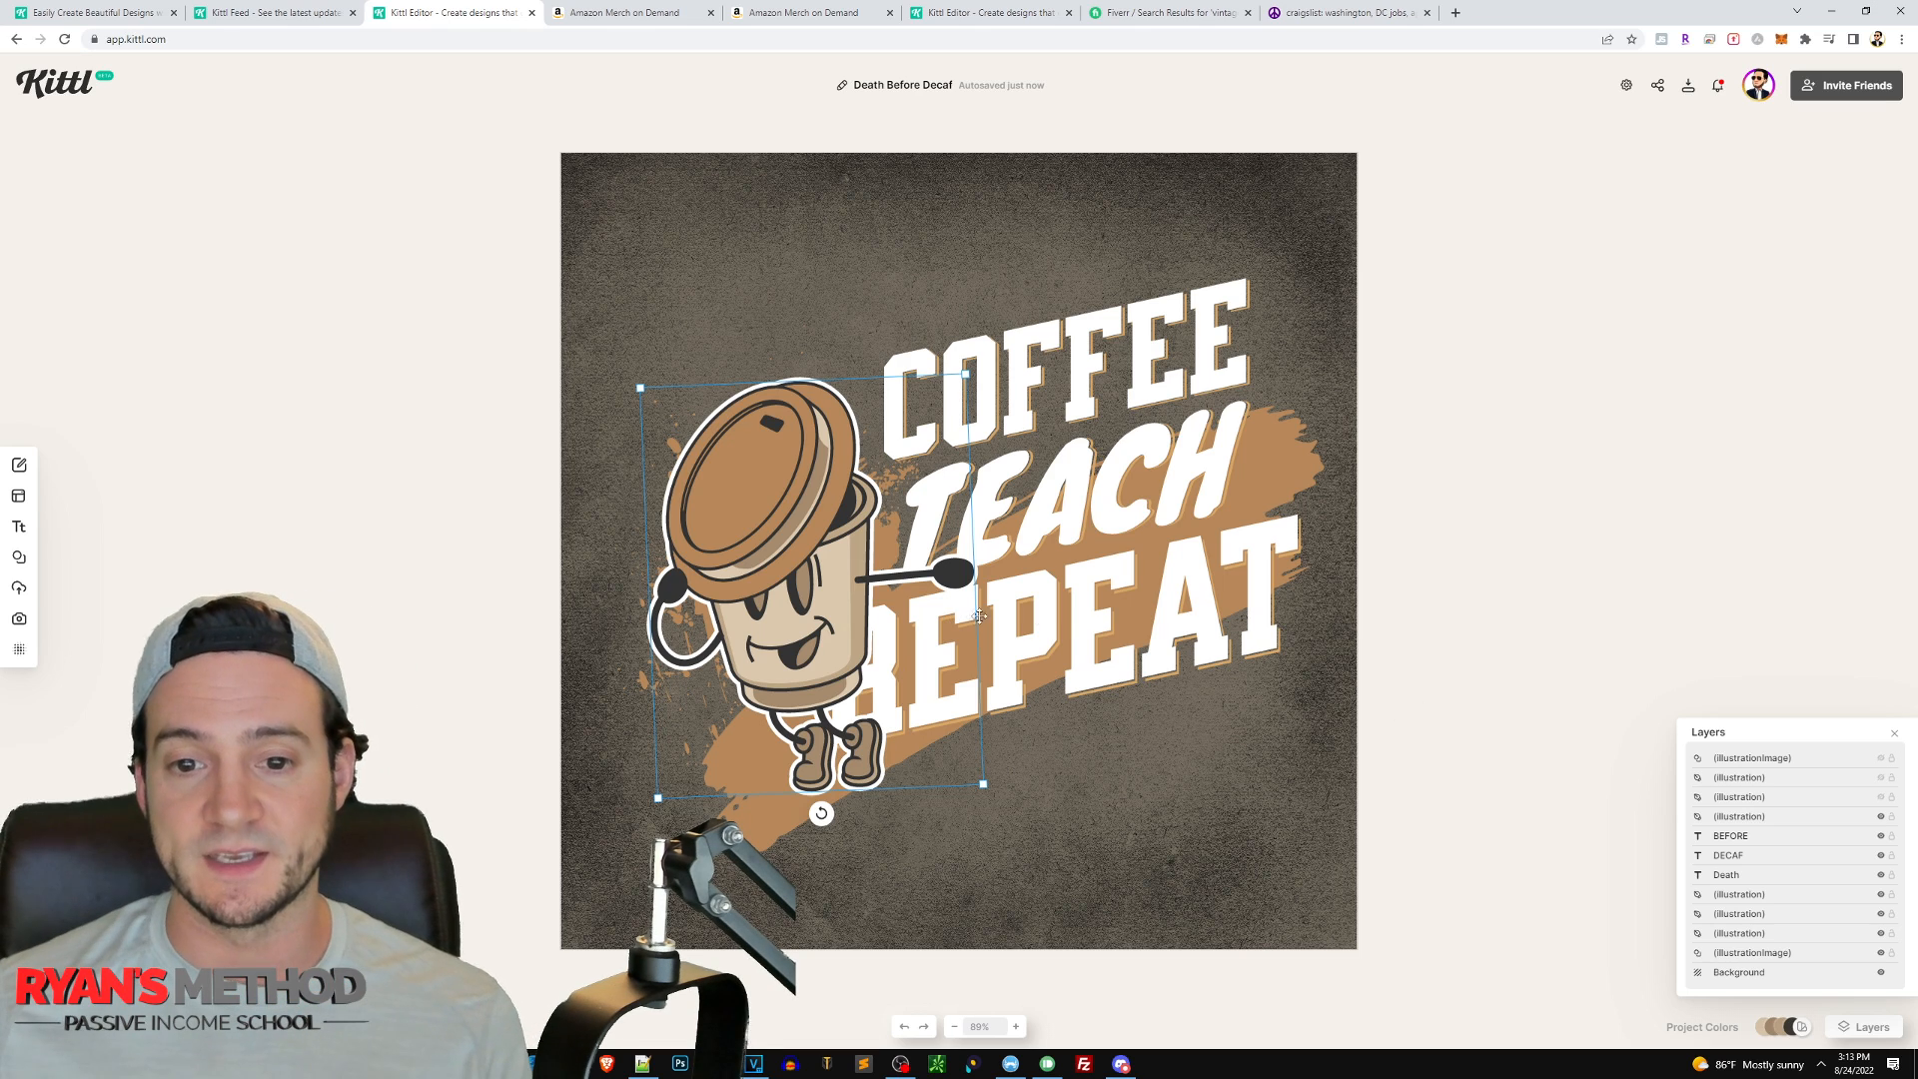
left_click_drag(773, 516, 704, 468)
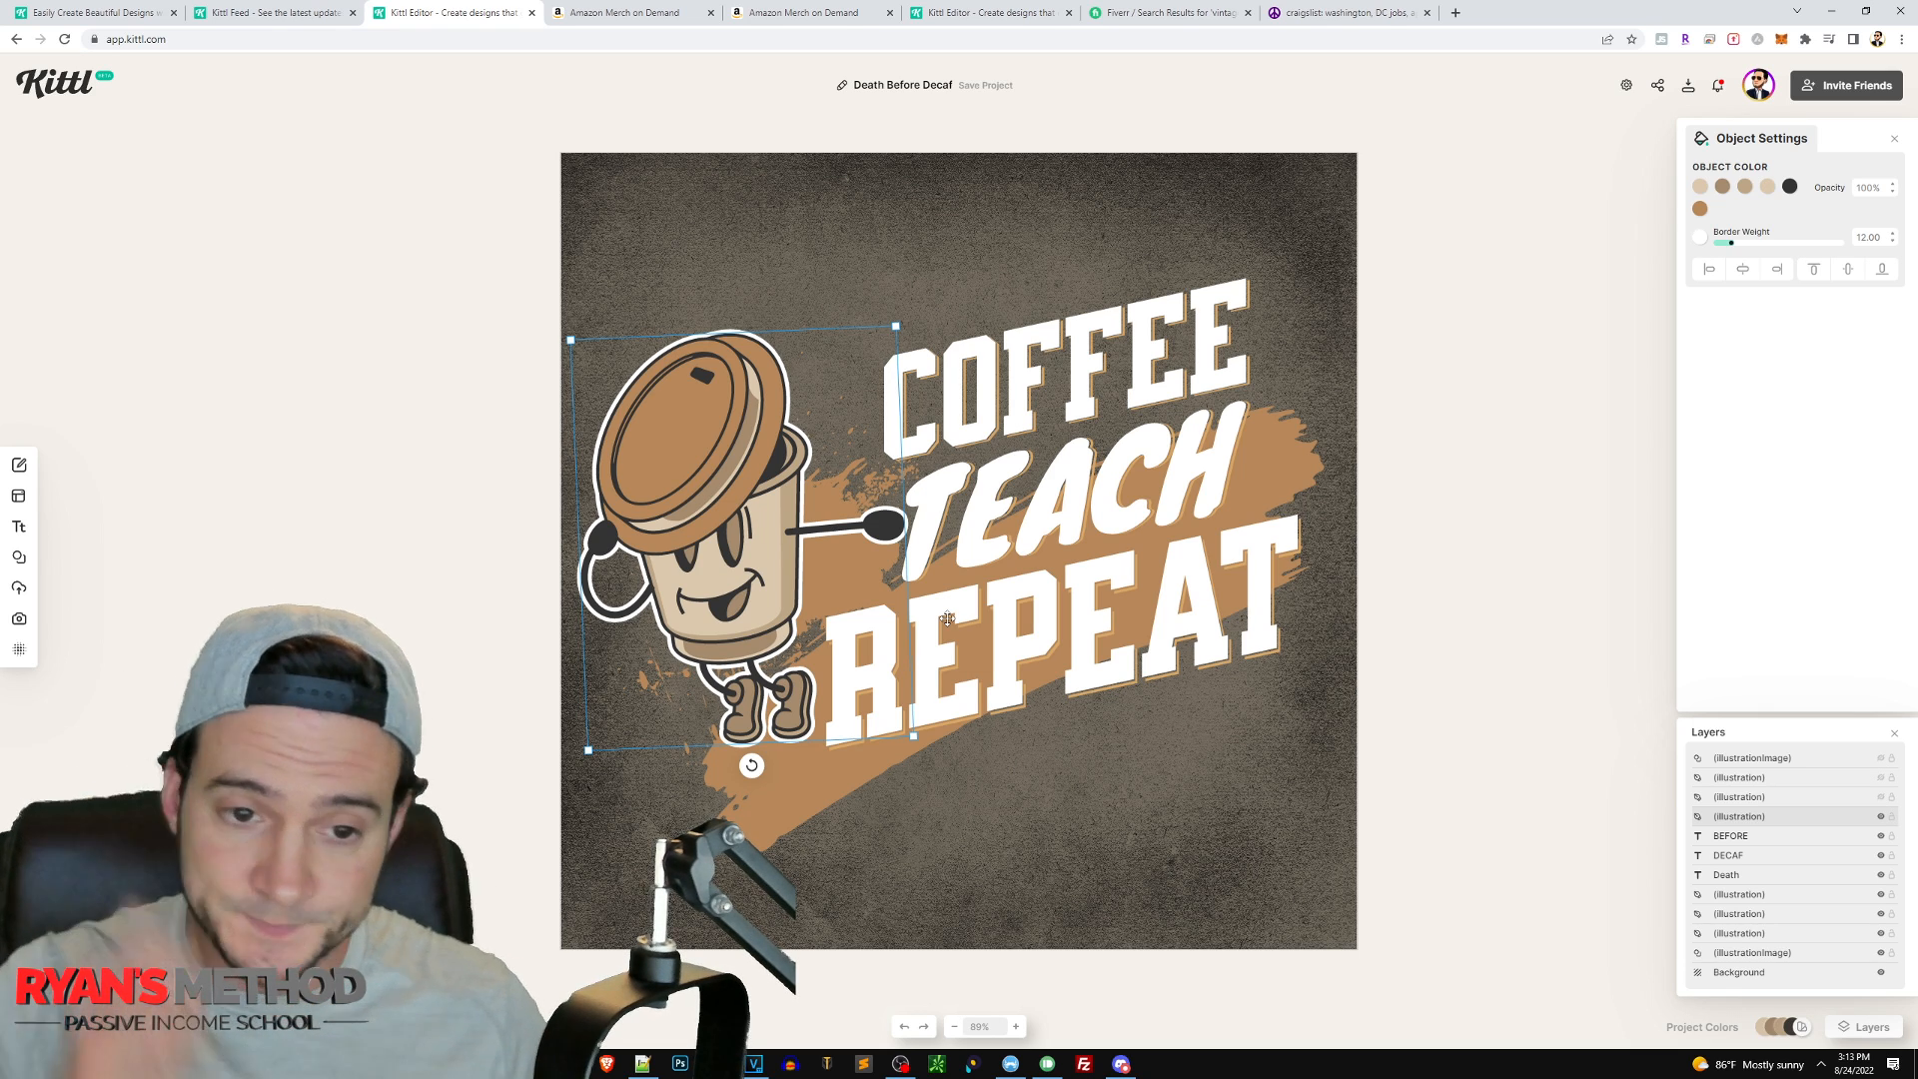
left_click_drag(689, 474, 752, 470)
- Stagger the lettering by shifting TEACH and REPEAT right and COFFEE slightly left, and place the coffee cup close beside the words
left_click(1149, 476)
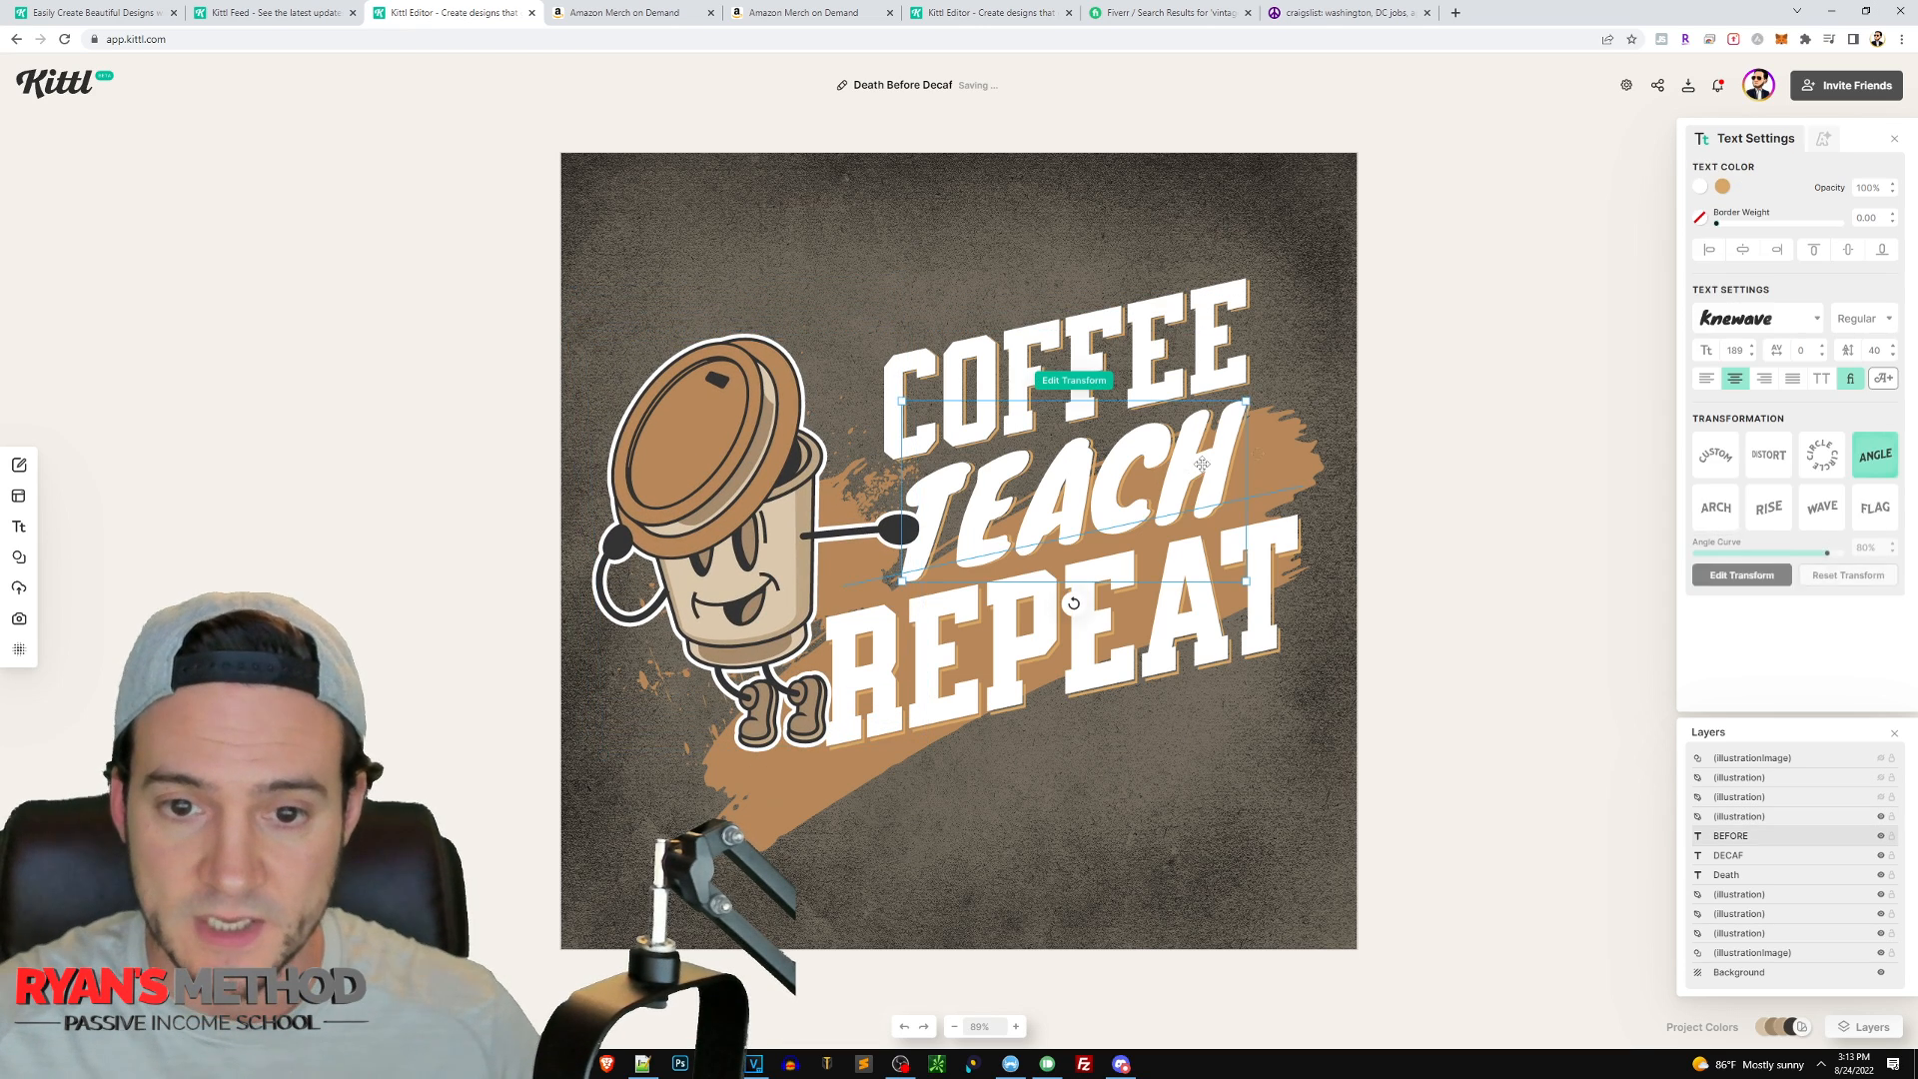
left_click_drag(1210, 455, 1260, 442)
mouse_move(672, 447)
left_mouse_down()
mouse_move(709, 306)
mouse_move(733, 291)
mouse_move(706, 467)
mouse_move(708, 431)
left_mouse_up()
left_click(1139, 600)
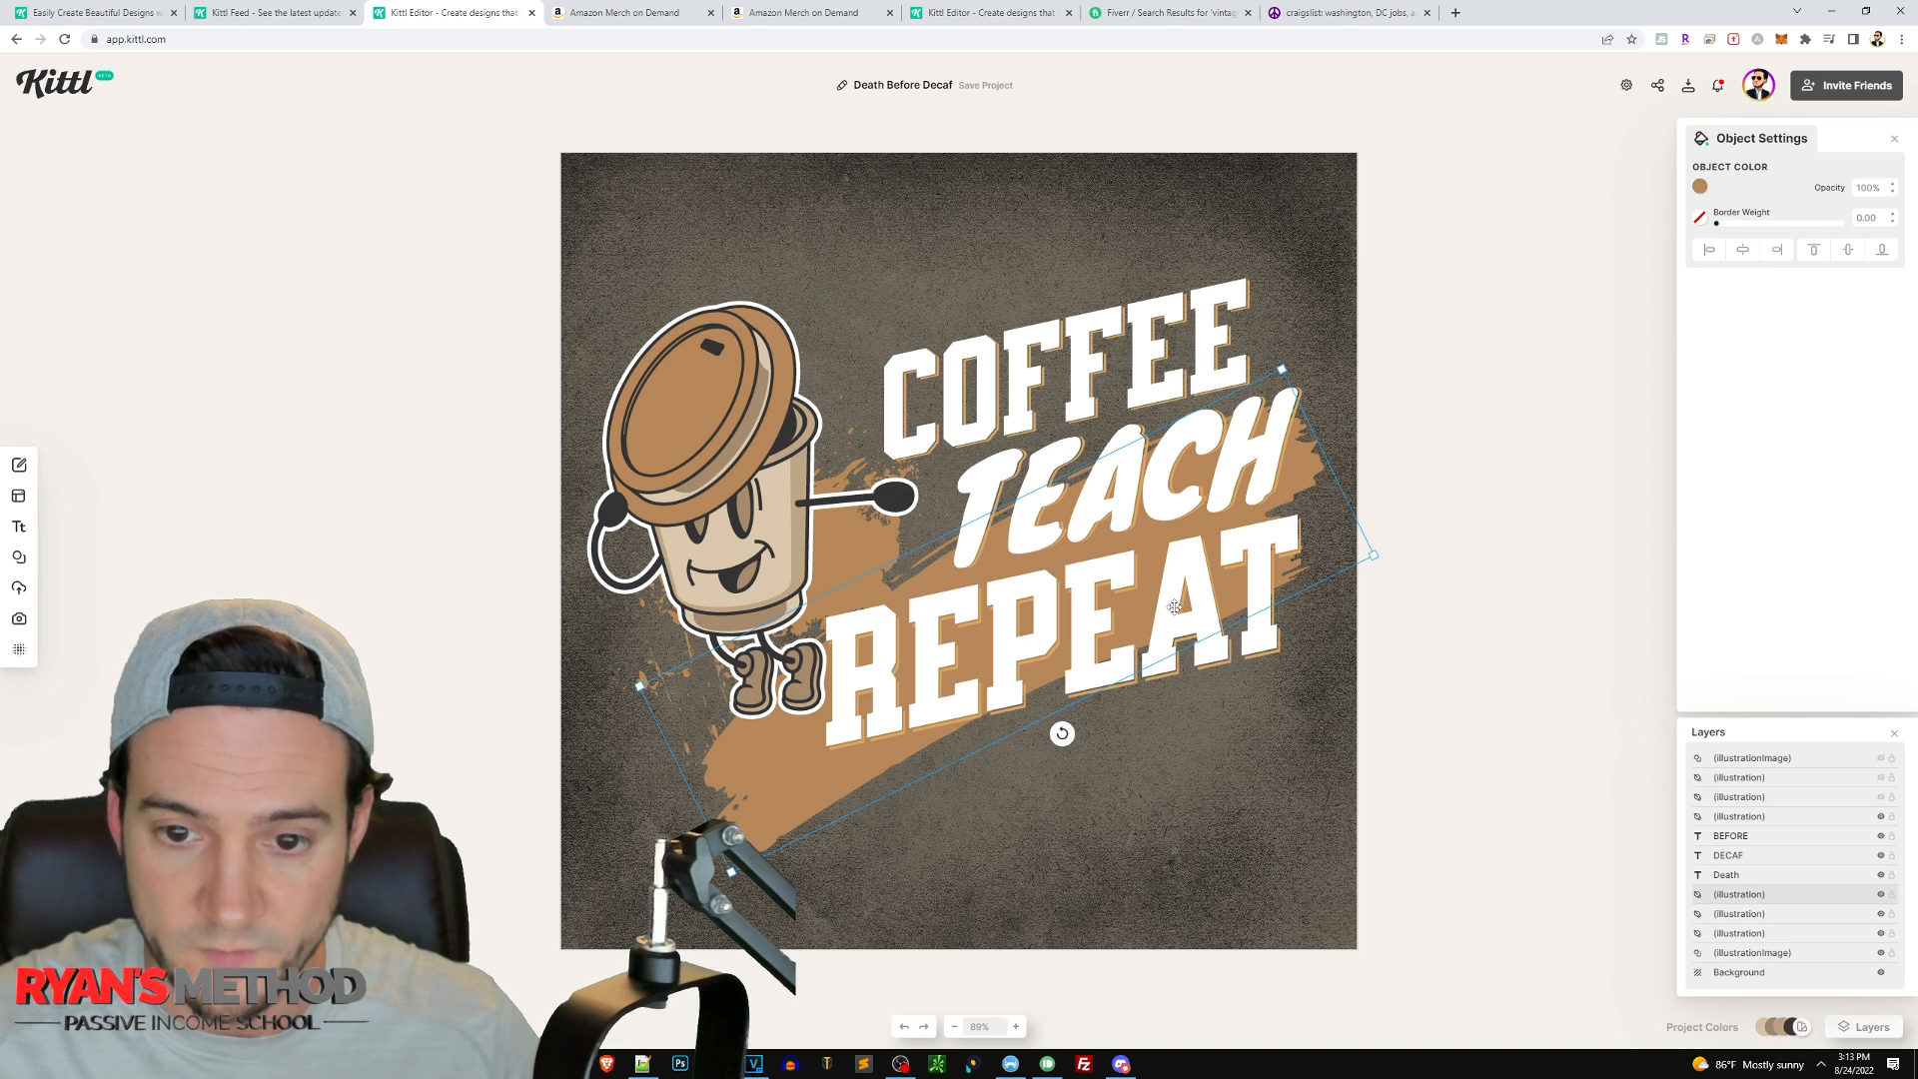
left_click_drag(1254, 650, 1281, 637)
left_click_drag(687, 460, 704, 474)
left_click_drag(1069, 492, 1053, 490)
left_click(1163, 311)
left_click_drag(1163, 311, 1148, 310)
left_click(1472, 458)
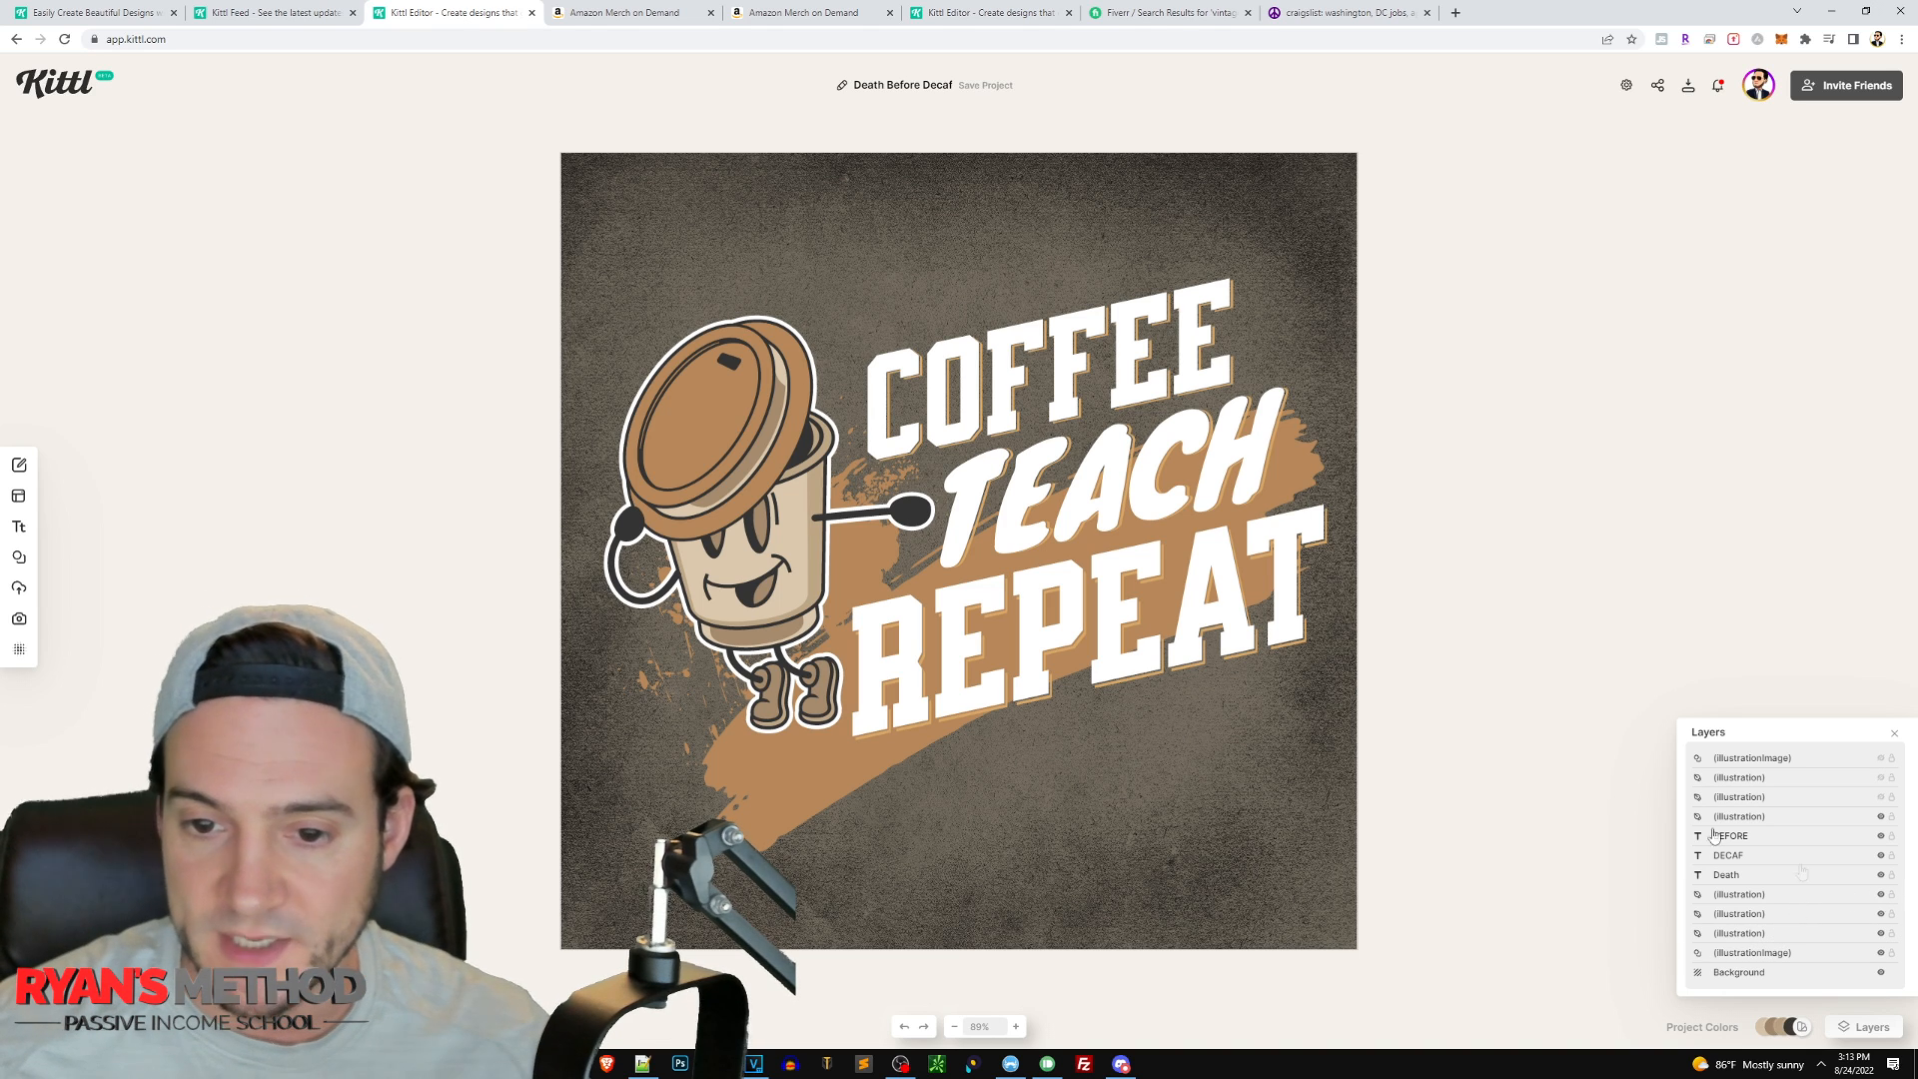
- Hide the full-canvas grunge texture image just above the background layer
left_click(1244, 801)
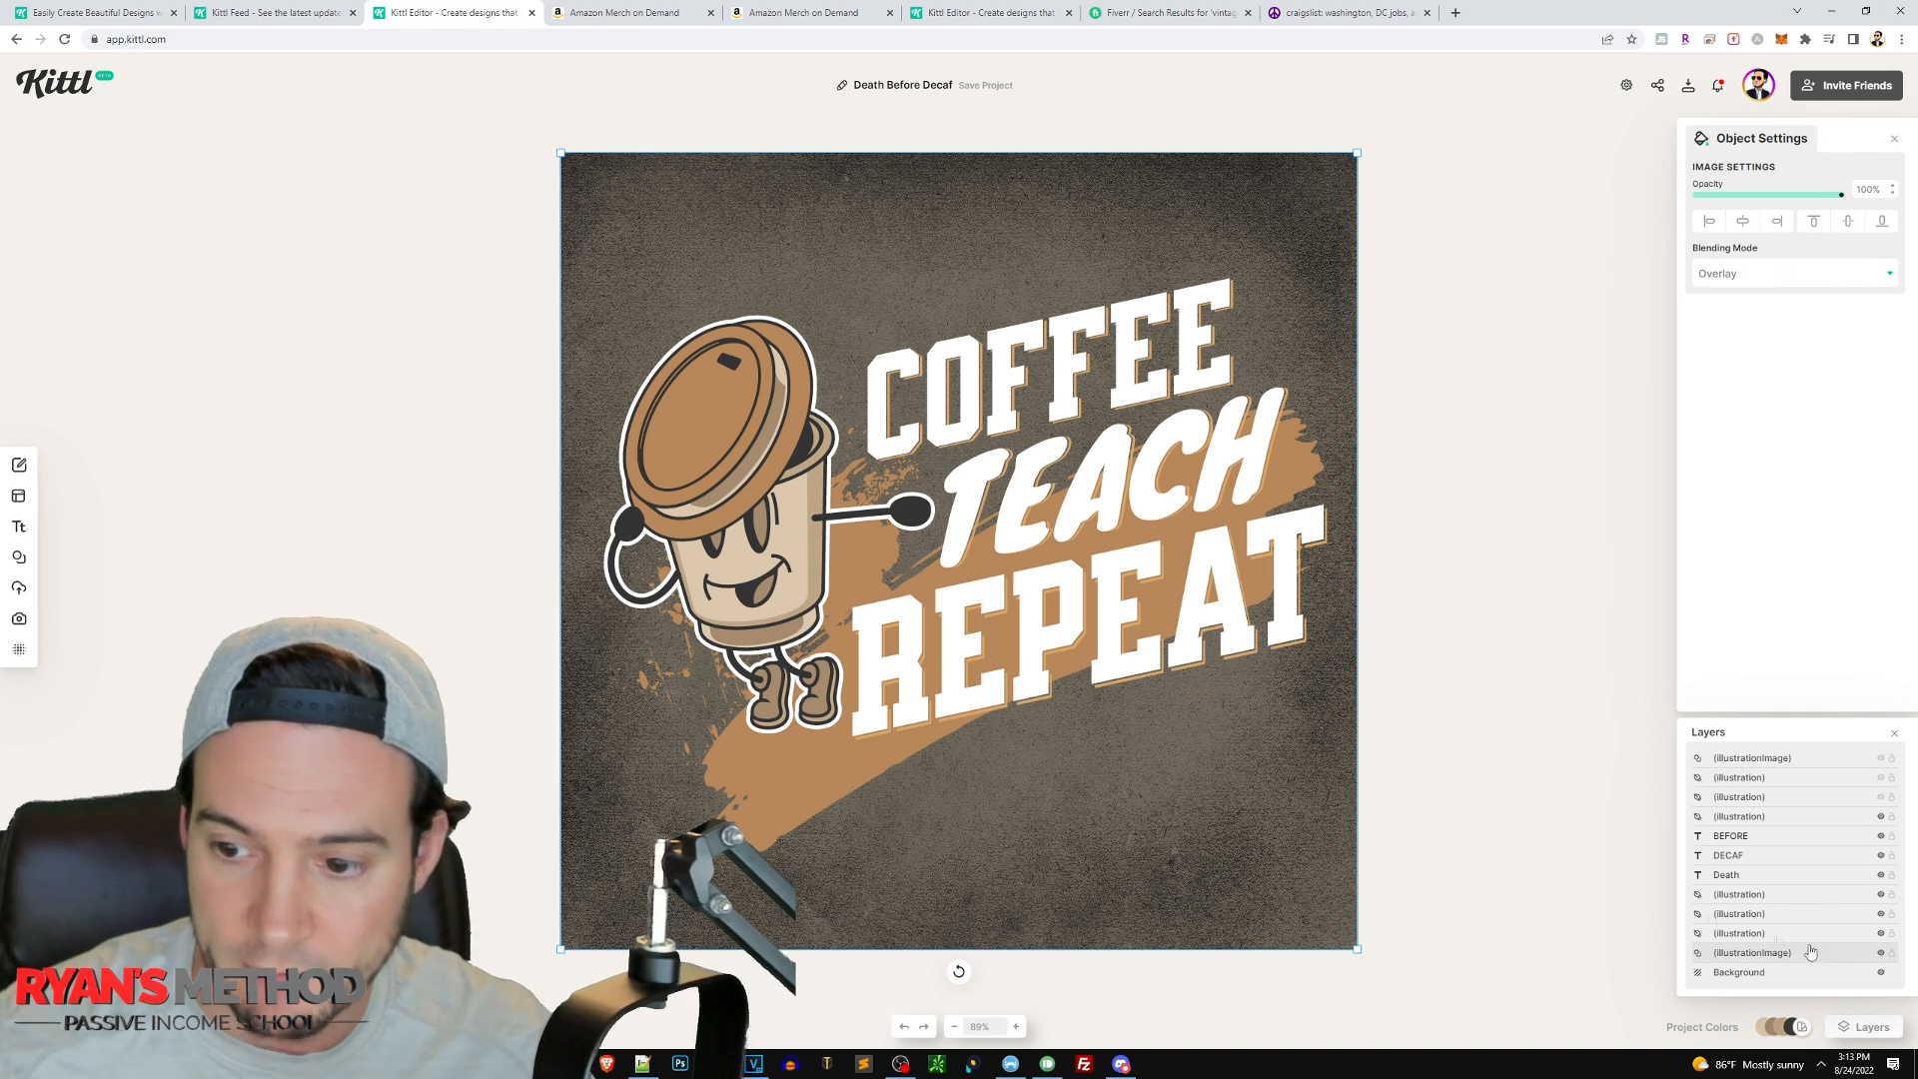
left_click(1881, 952)
left_click(1880, 953)
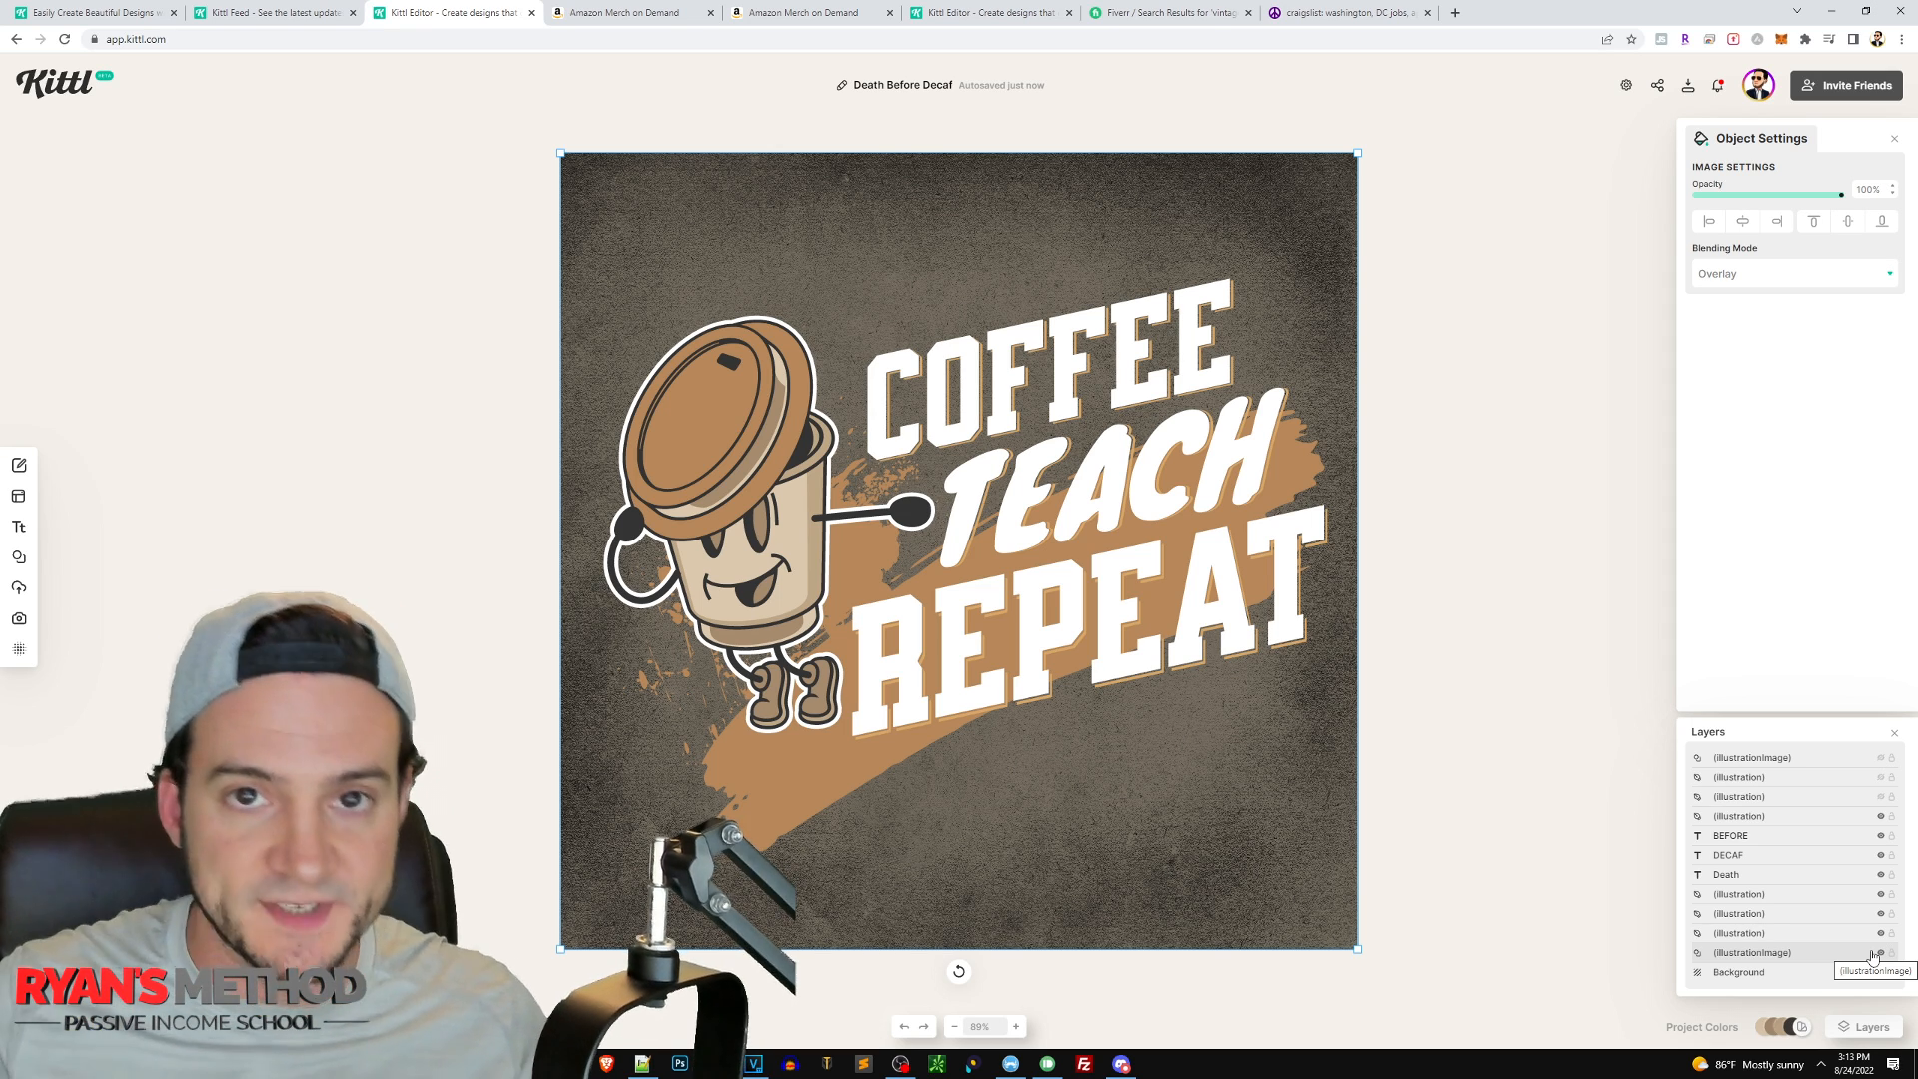
left_click(1877, 953)
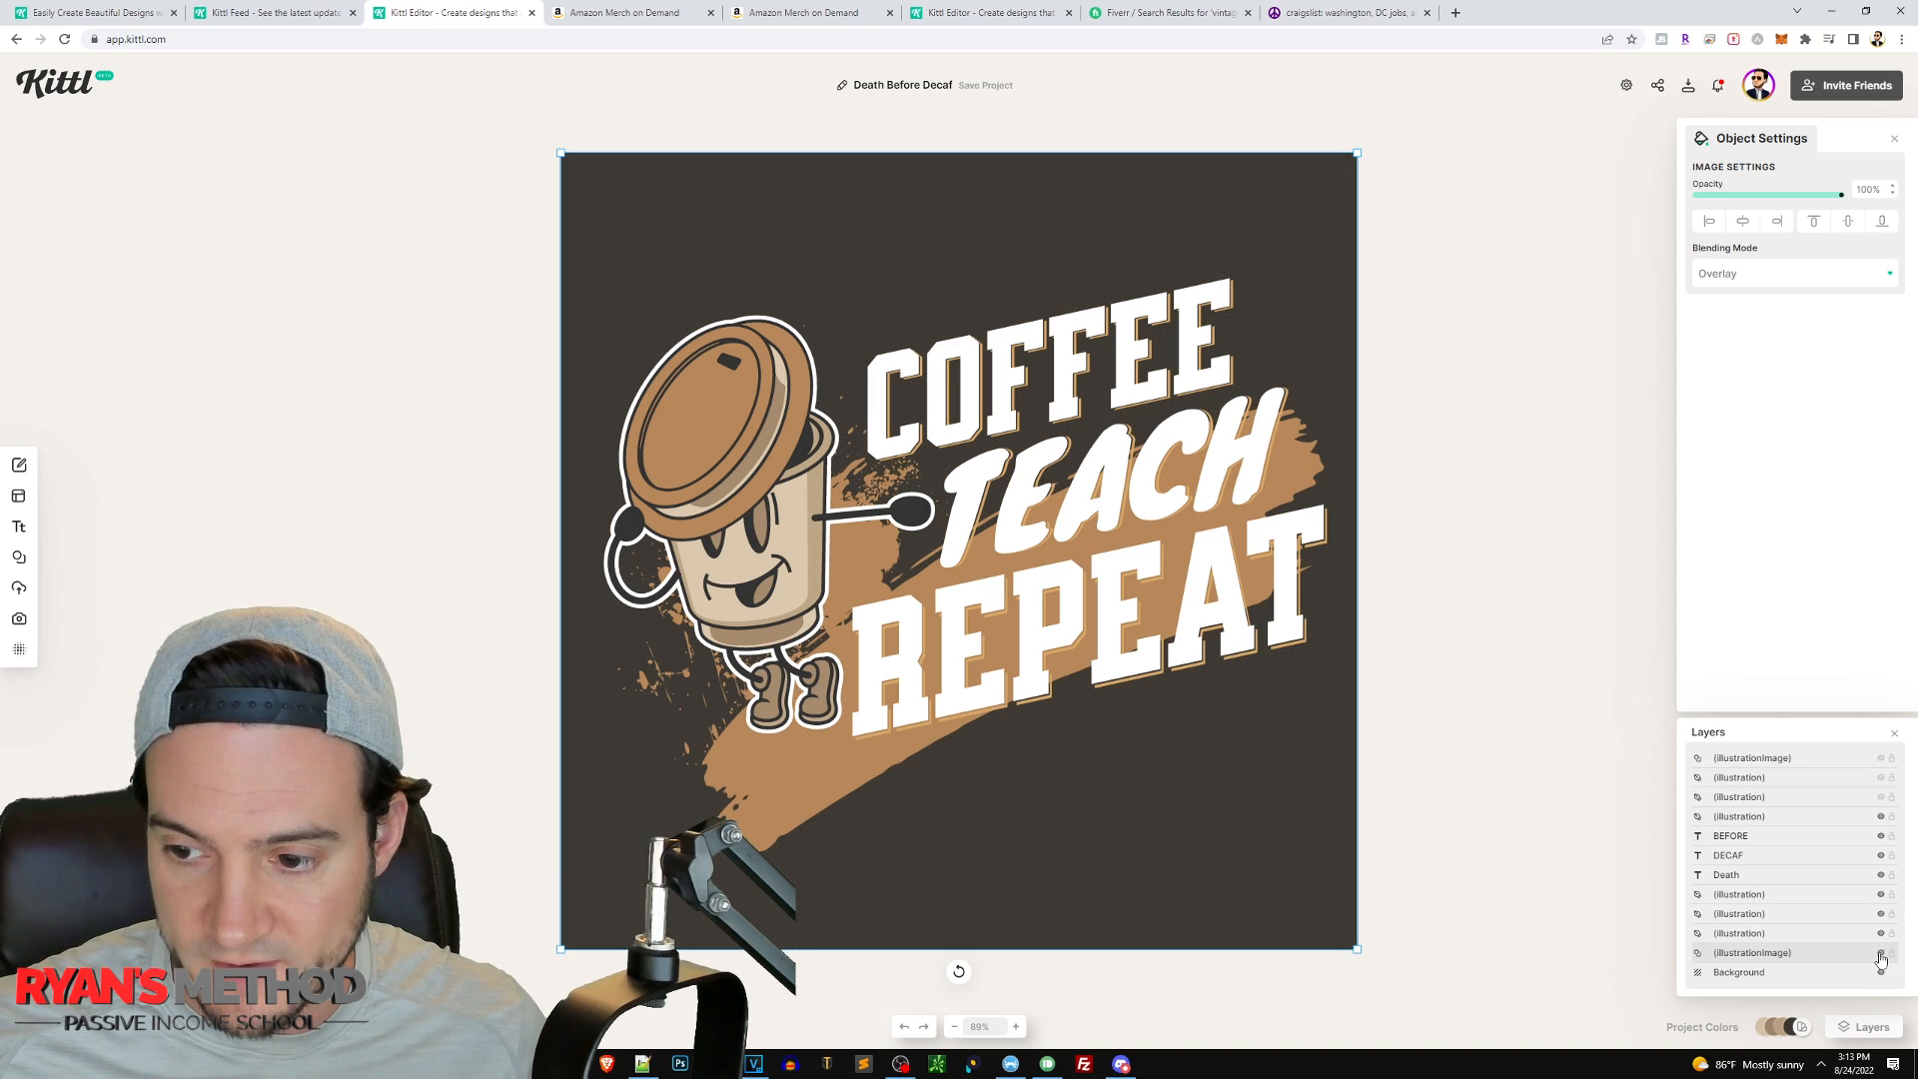
- Hide the illustration layer directly above the texture image, and toggle the splatter, brush stroke and background layers off and on to check them
left_click(1747, 935)
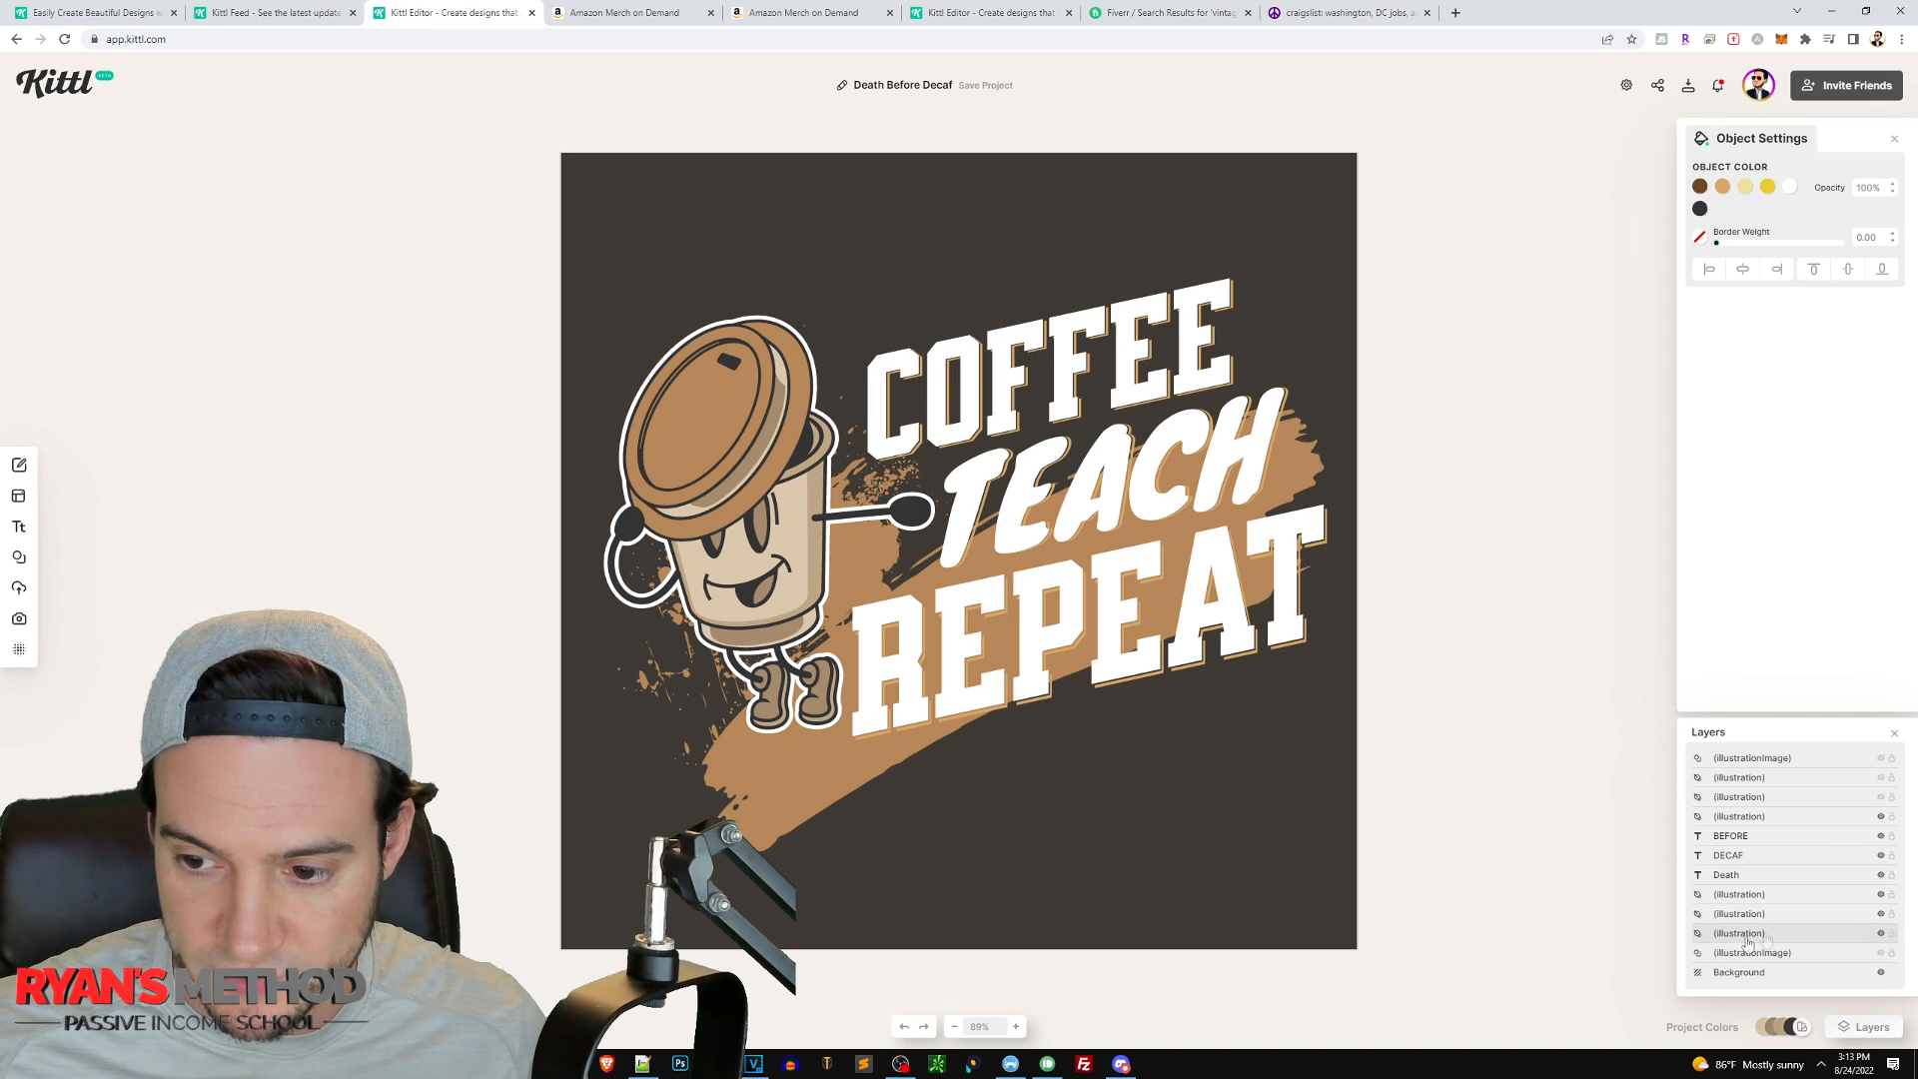
double_click(1881, 914)
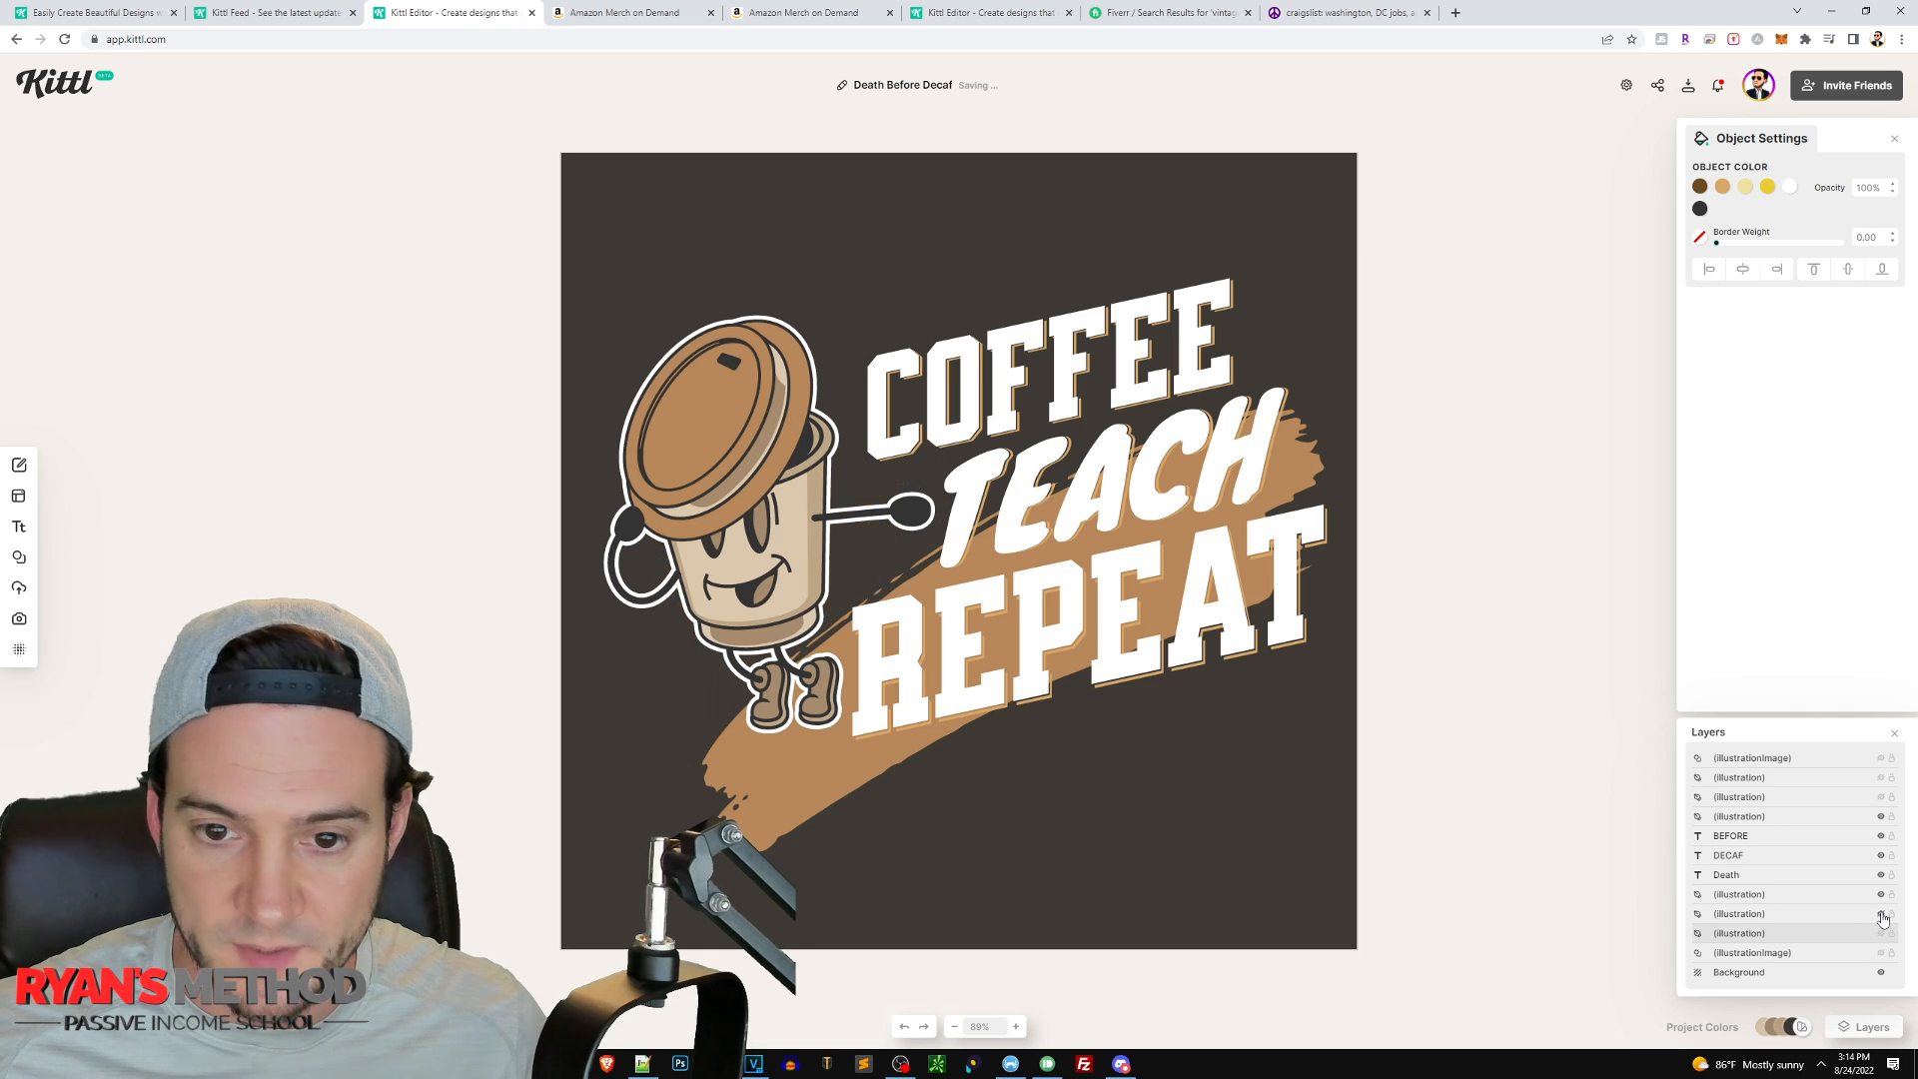
left_click(1882, 915)
left_click(1882, 915)
left_click(1880, 895)
left_click(1881, 895)
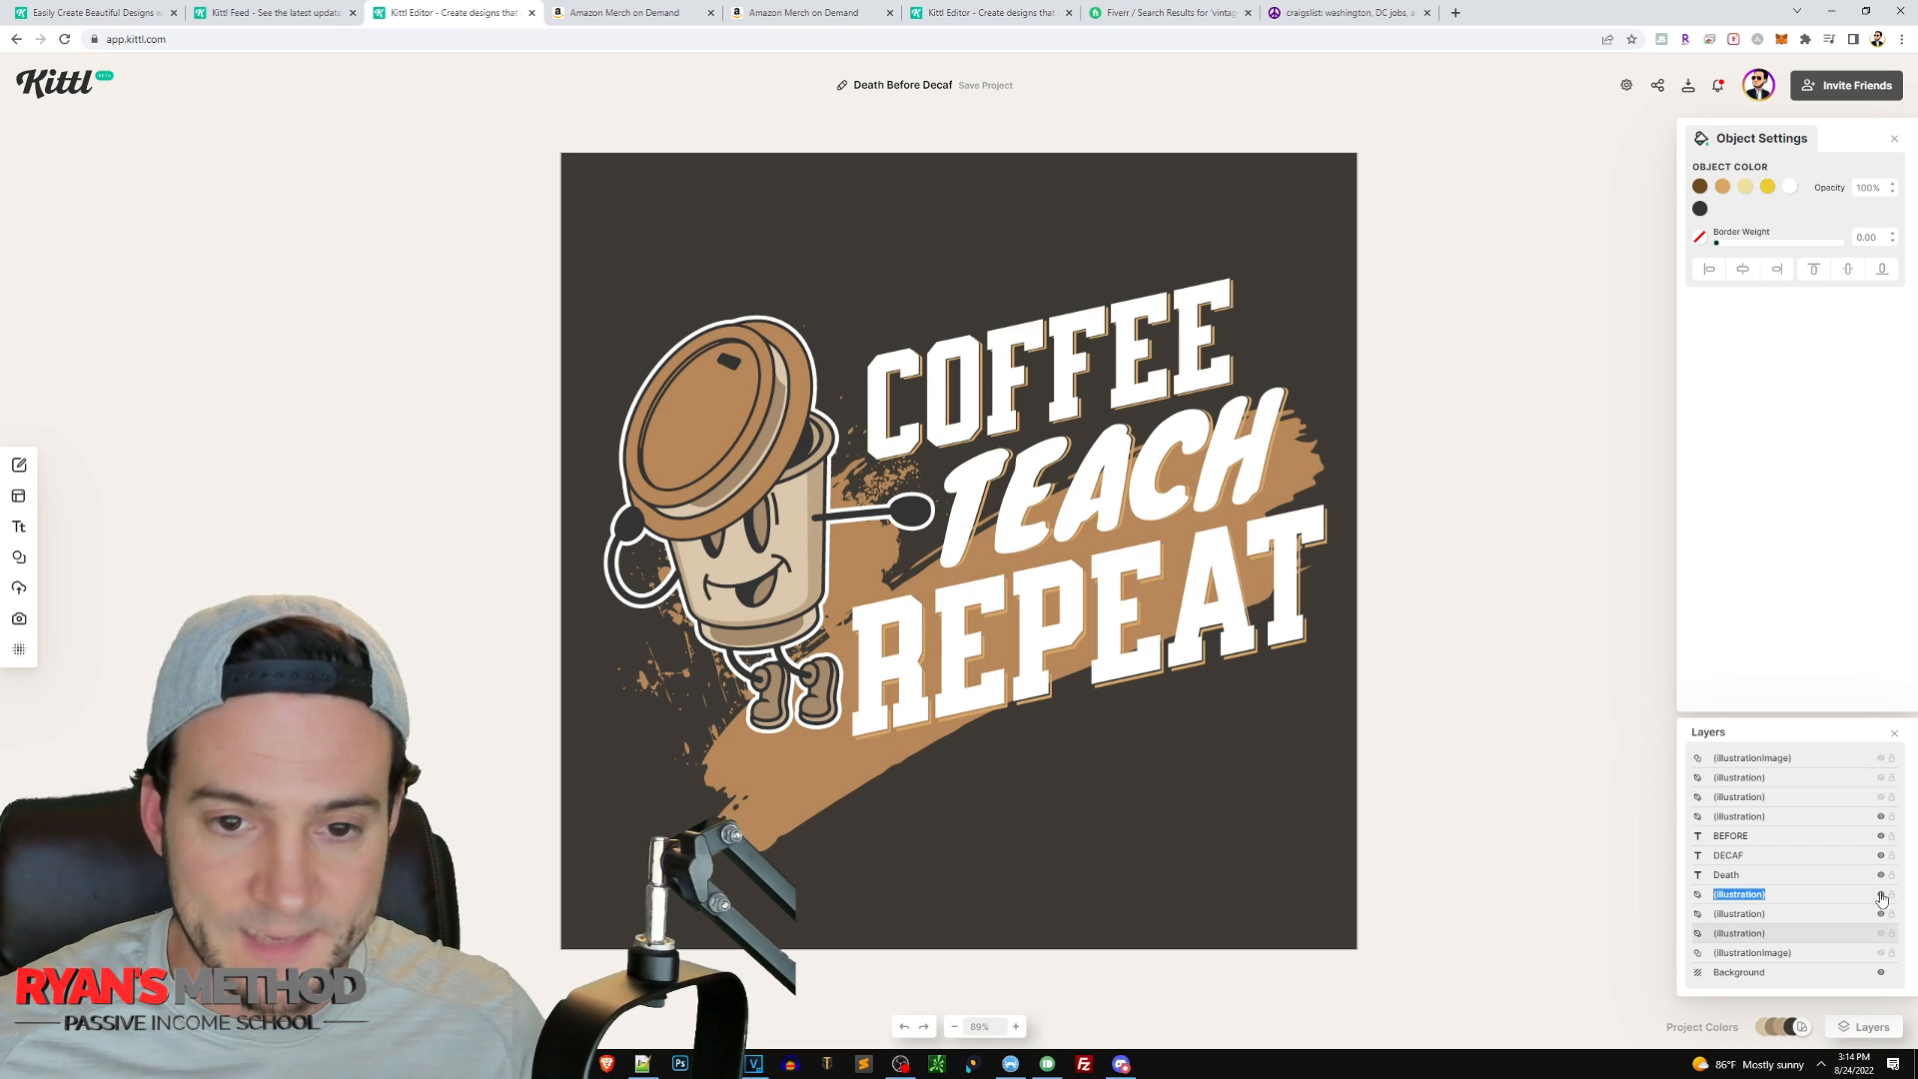
left_click(1881, 973)
left_click(1881, 973)
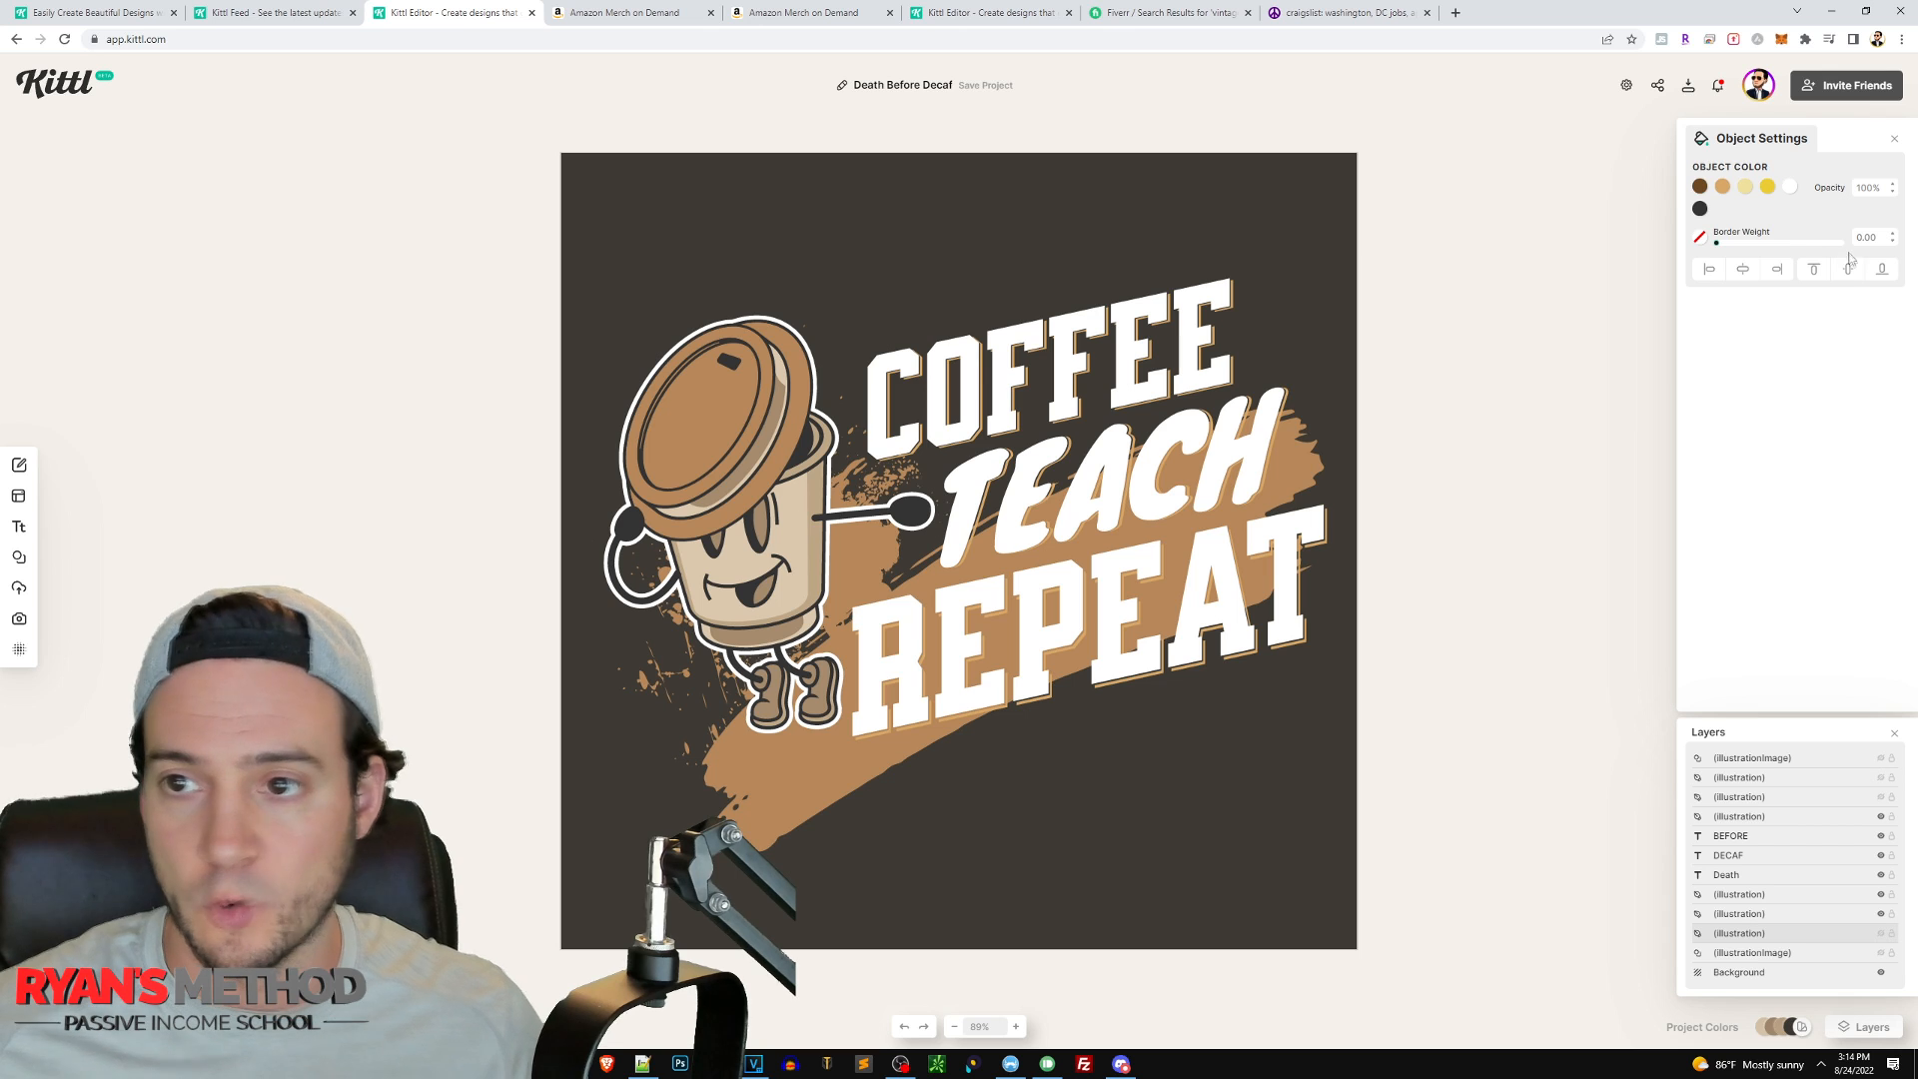
- Download the design as a 4500 by 4500 px PNG with the background removed
left_click(1686, 88)
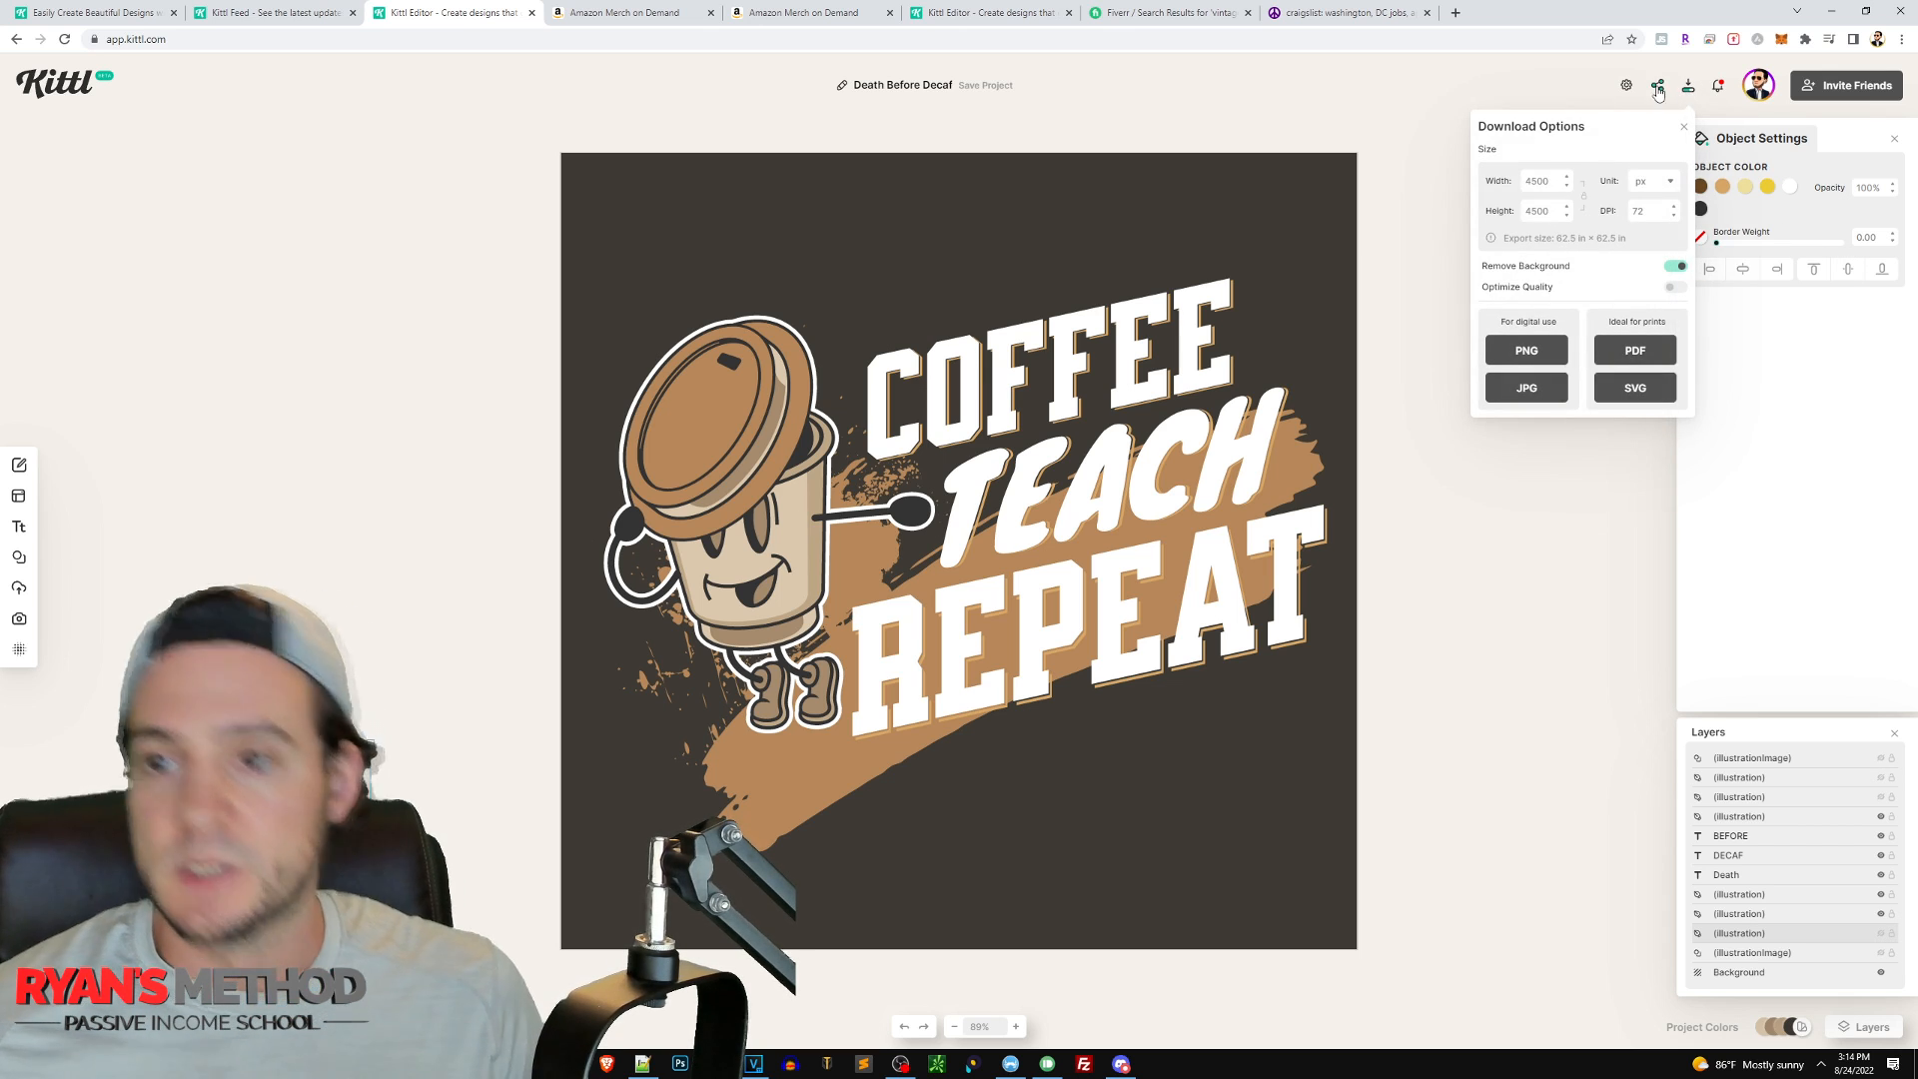
left_click_drag(1560, 178, 1448, 175)
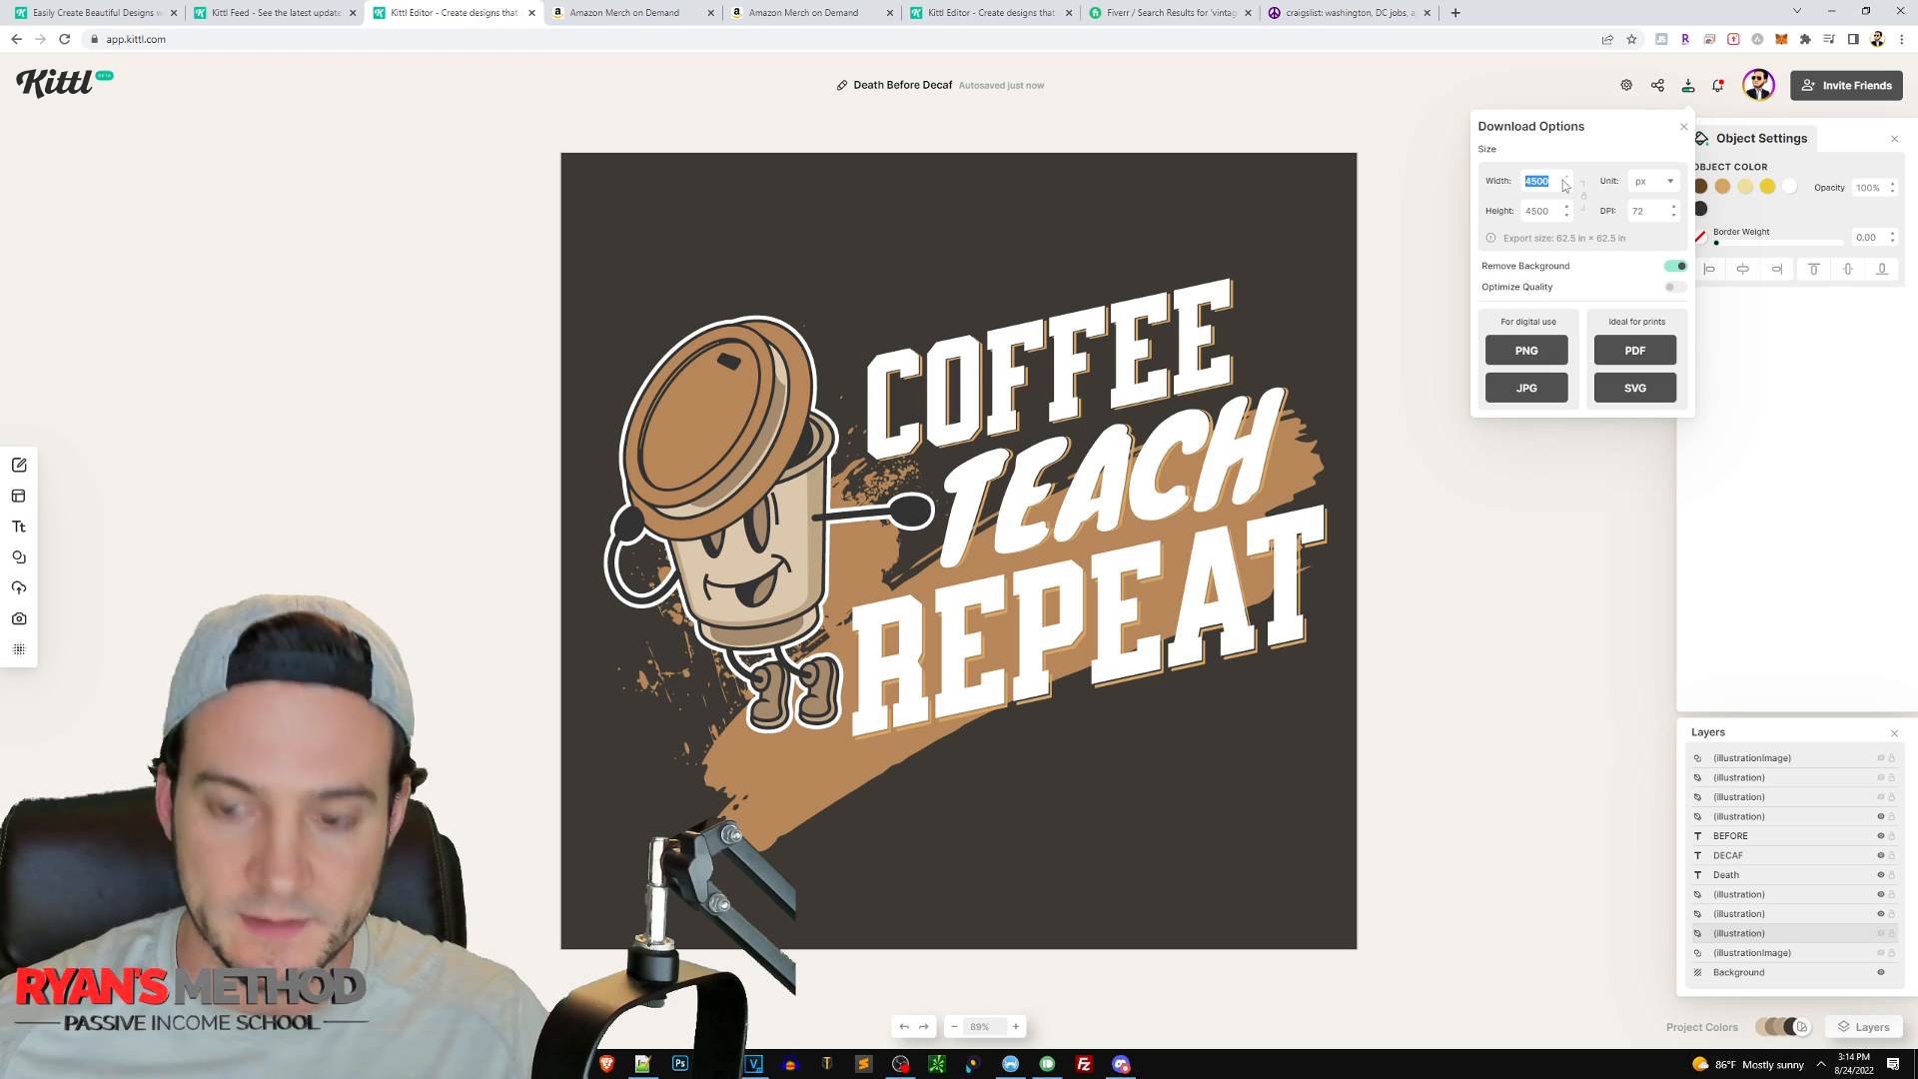
type("1000")
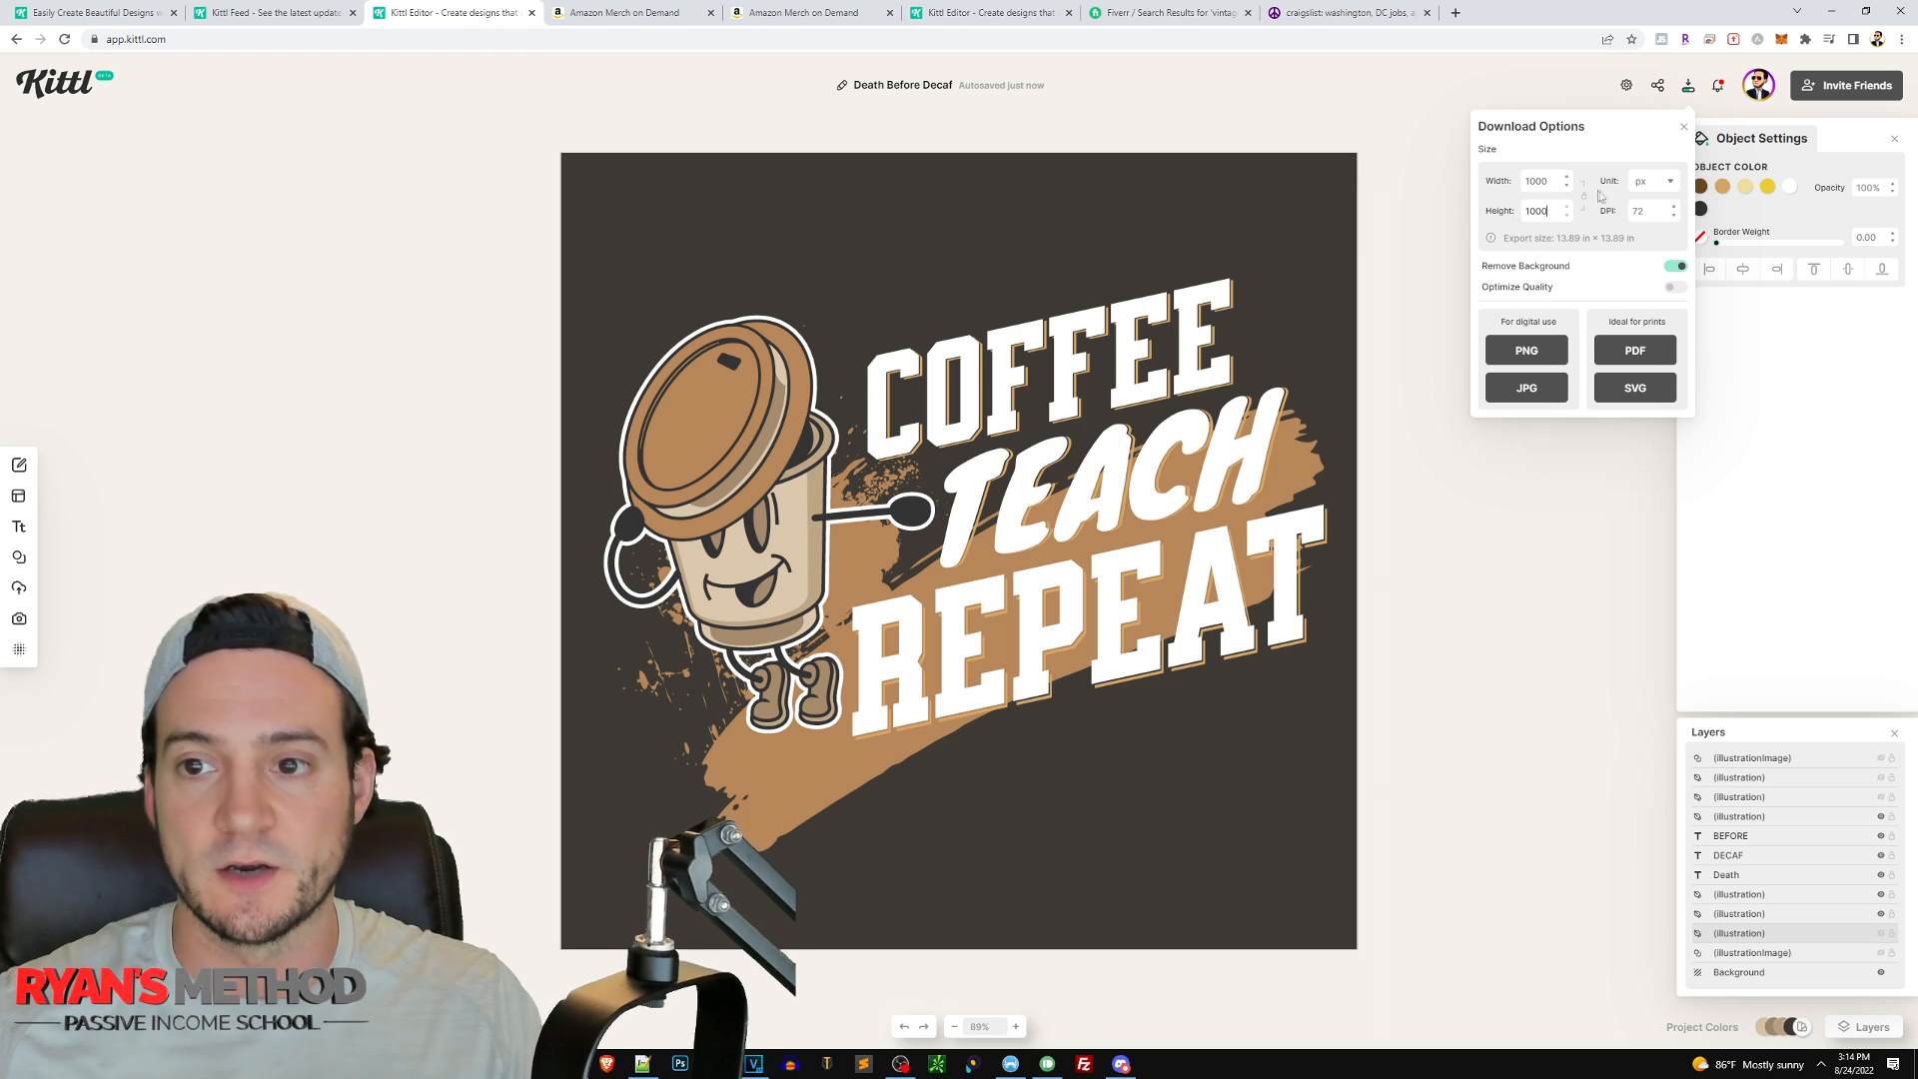
key("shift+Tab")
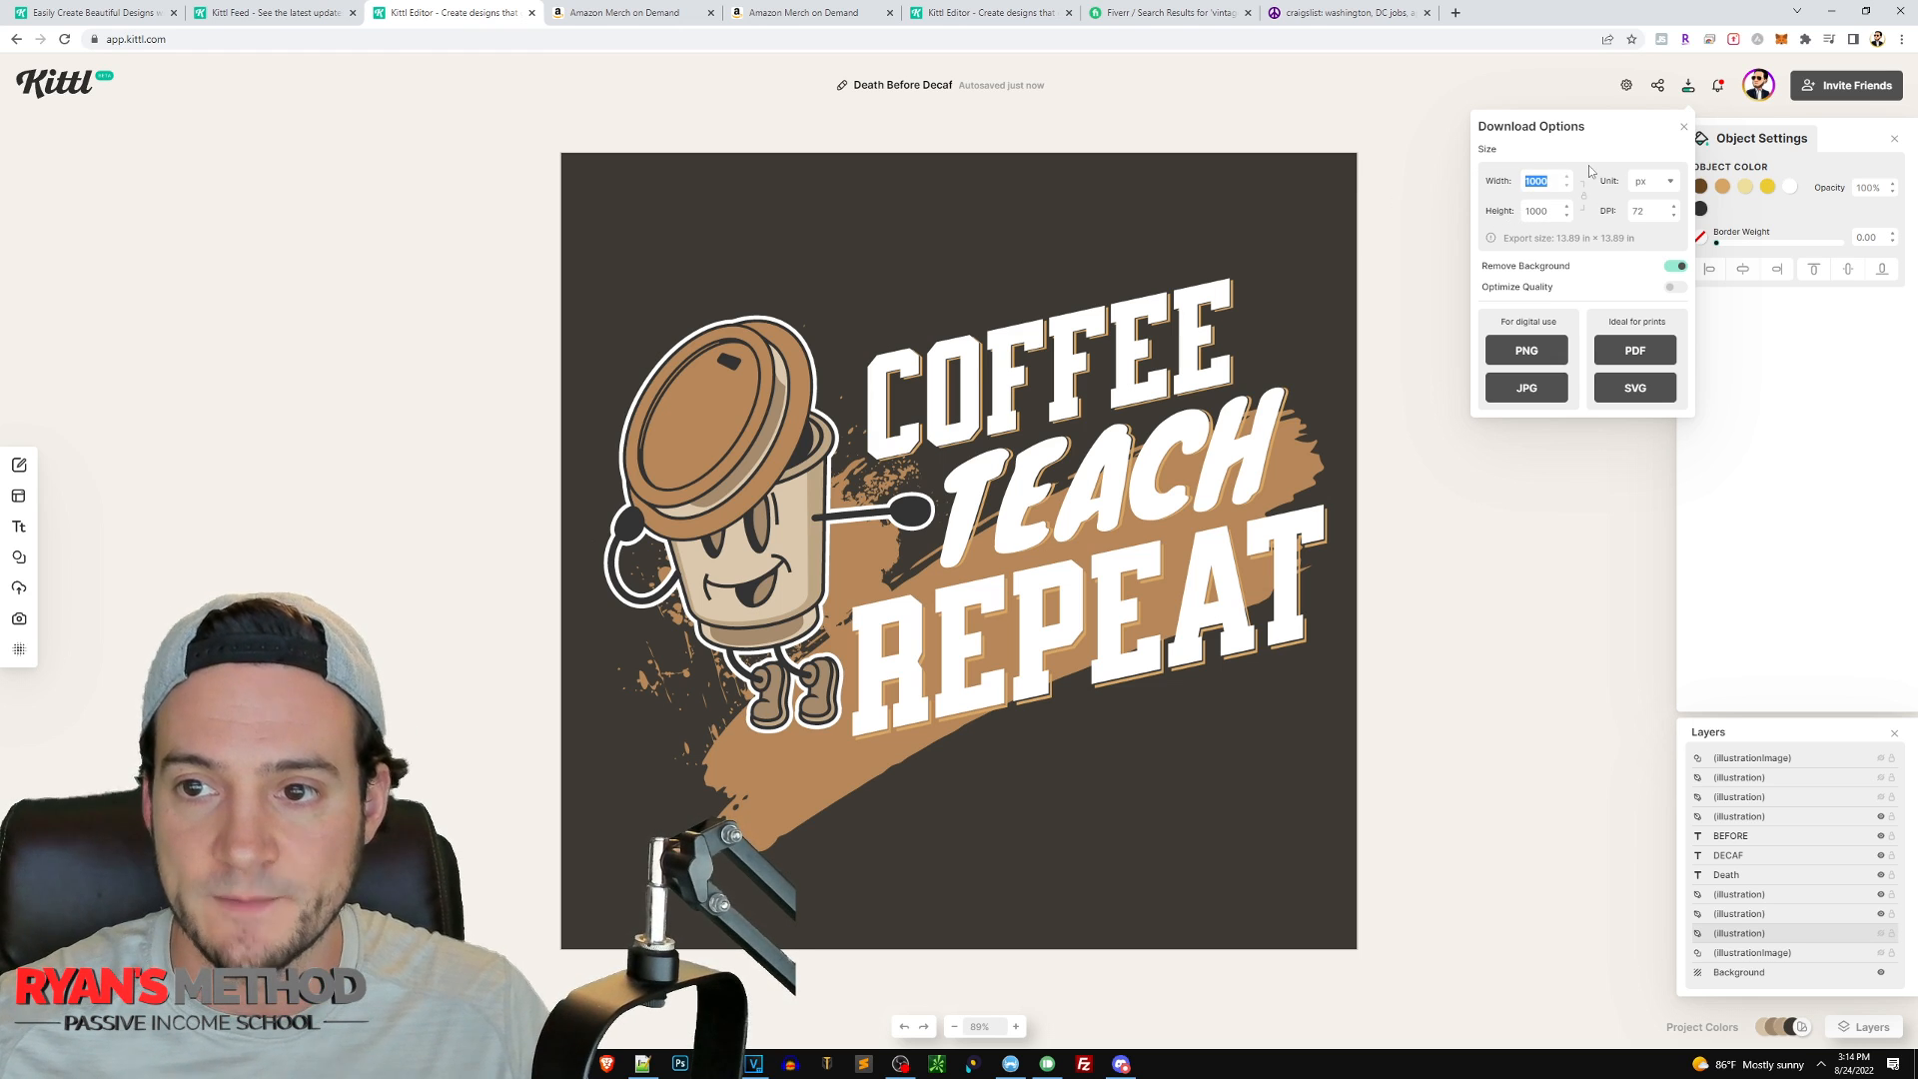
type("4500")
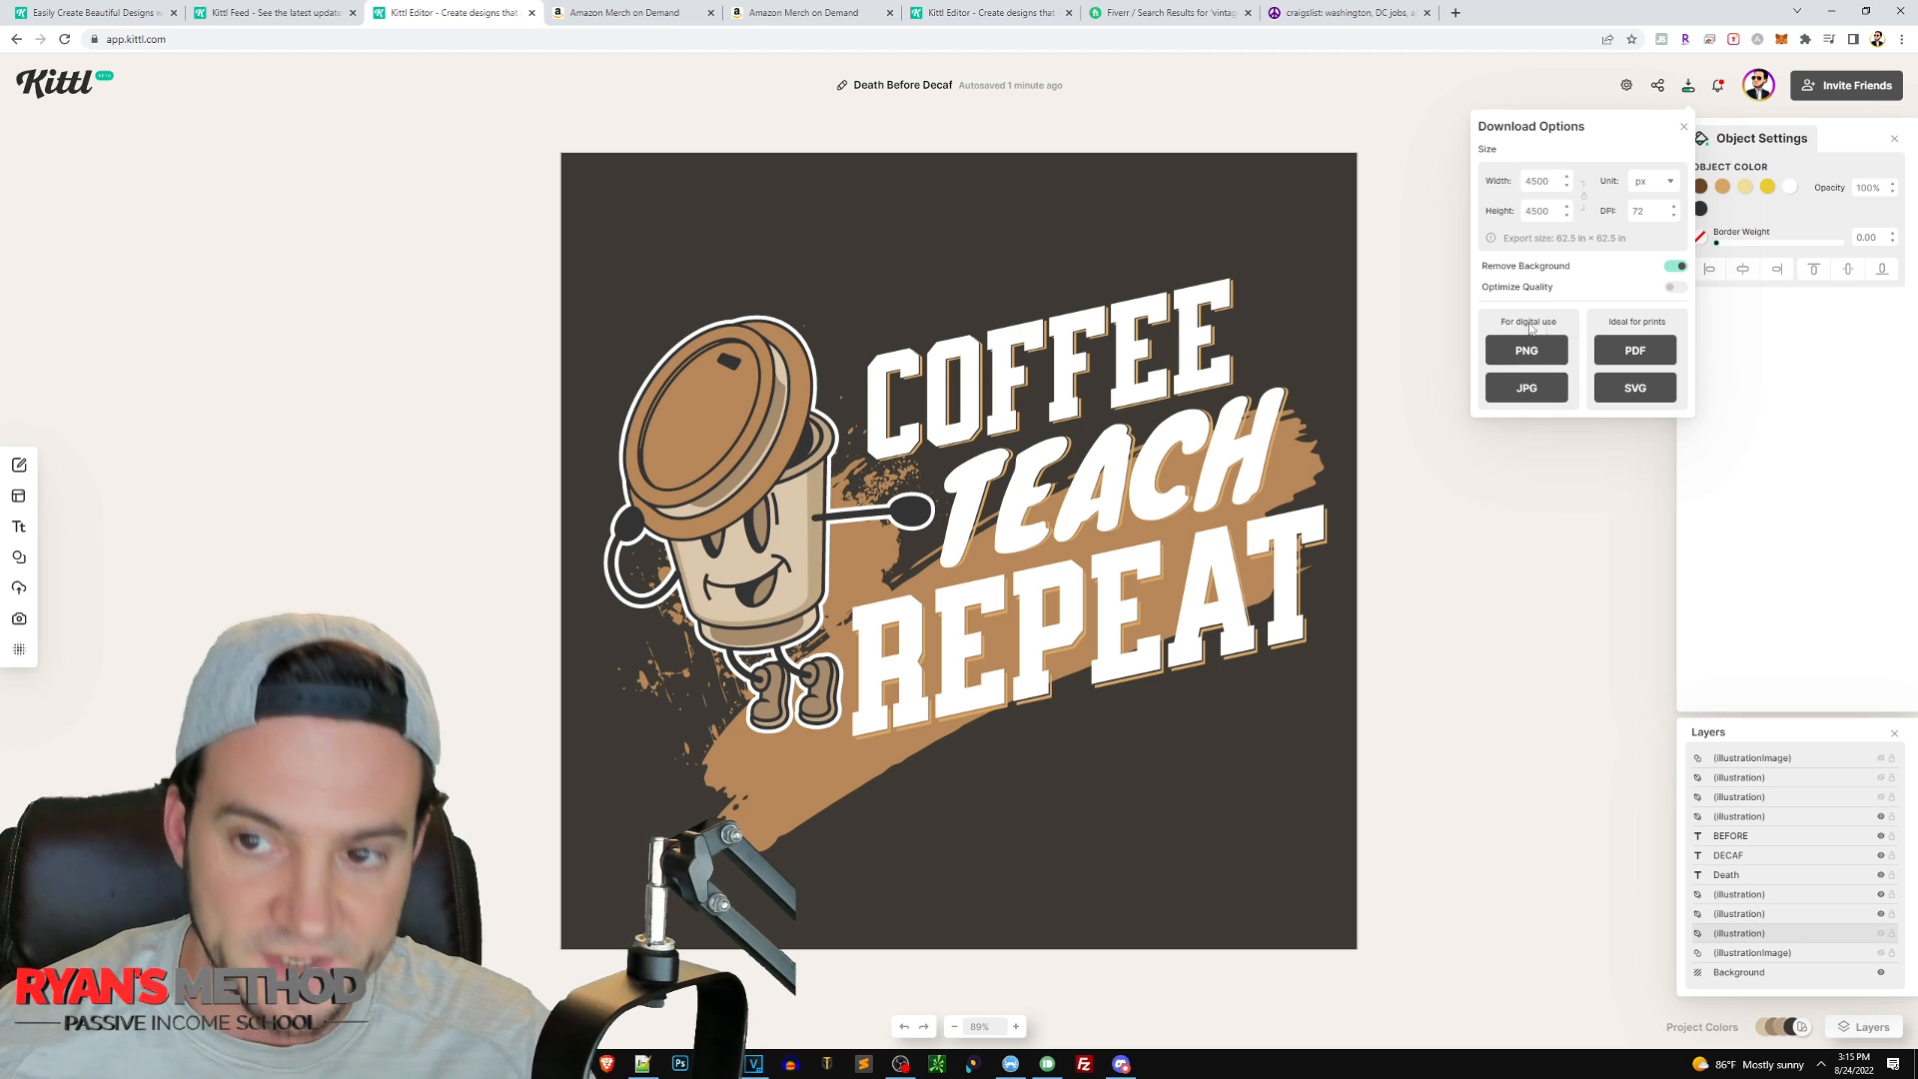
left_click(1528, 357)
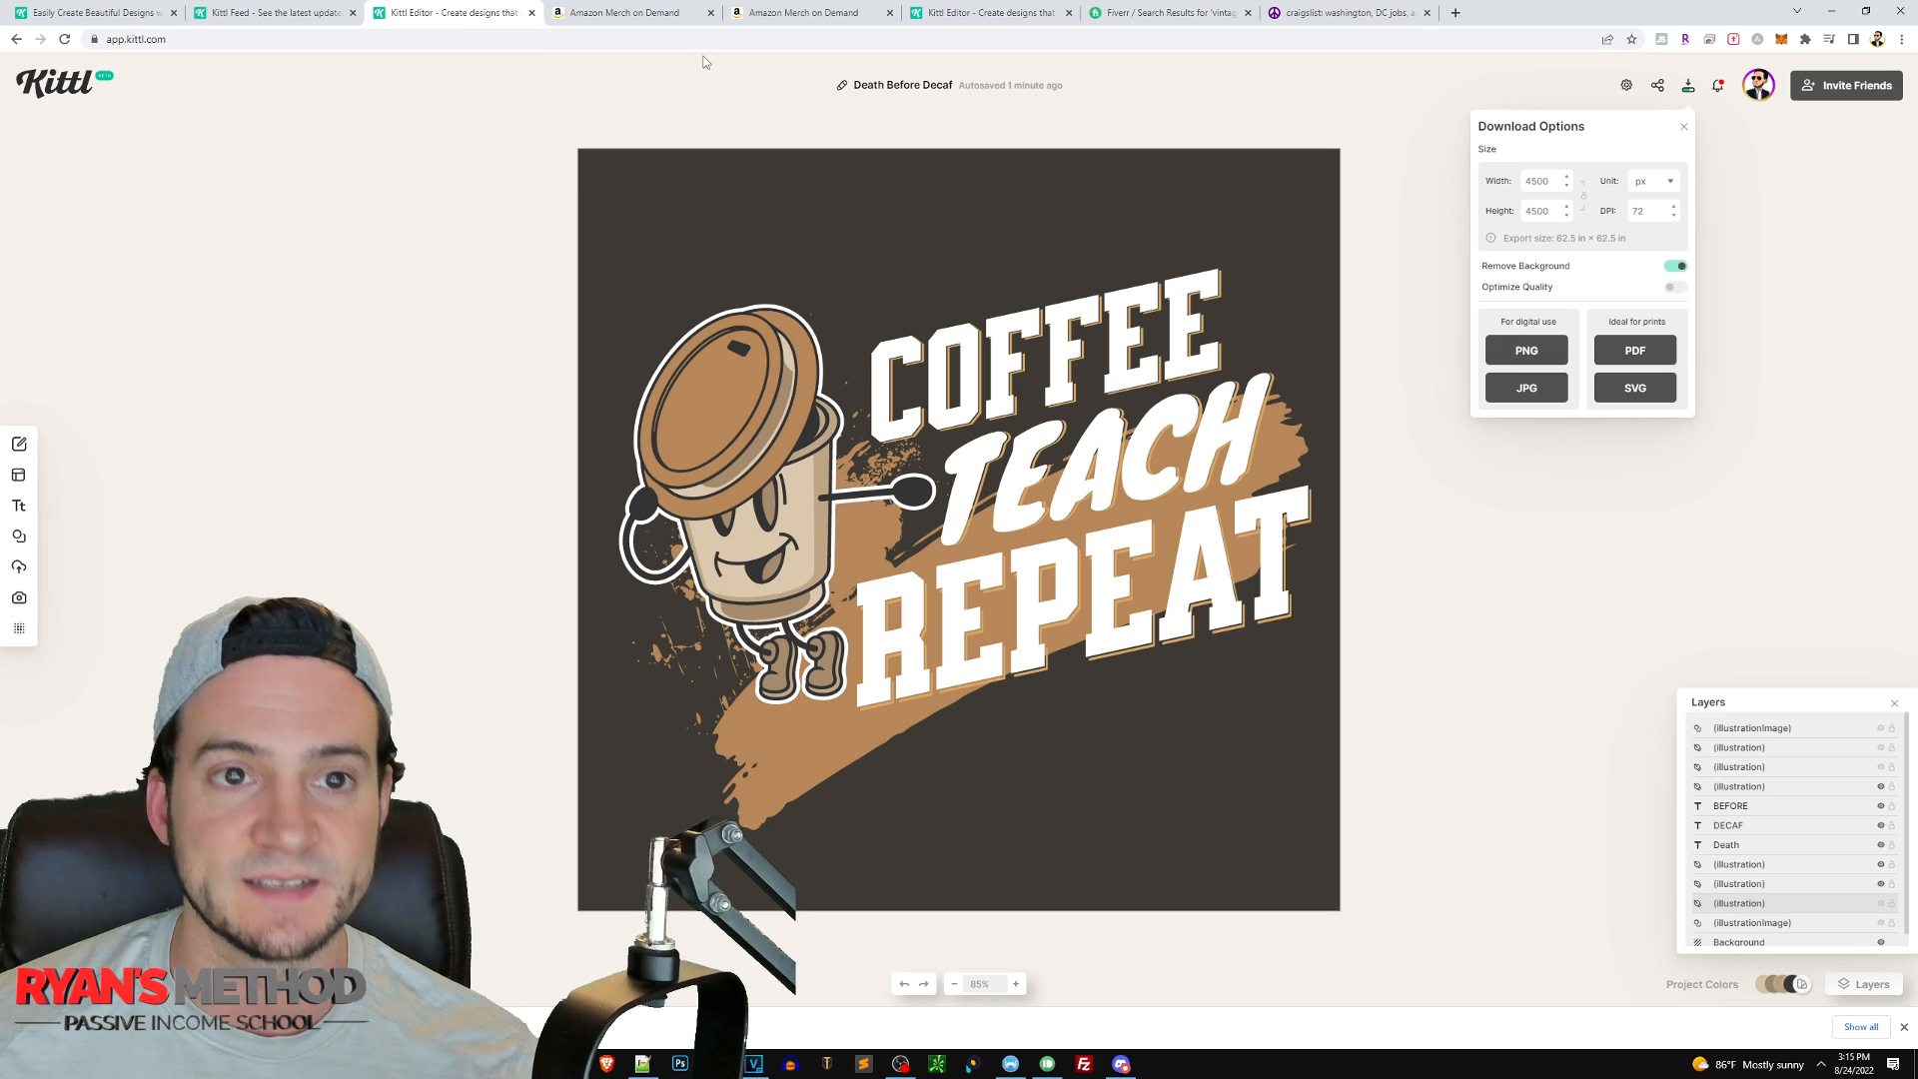
- Switch to the new design page in Amazon Merch on Demand and review the artwork requirements and the Coffee Teach Repeat shirt previews
left_click(667, 18)
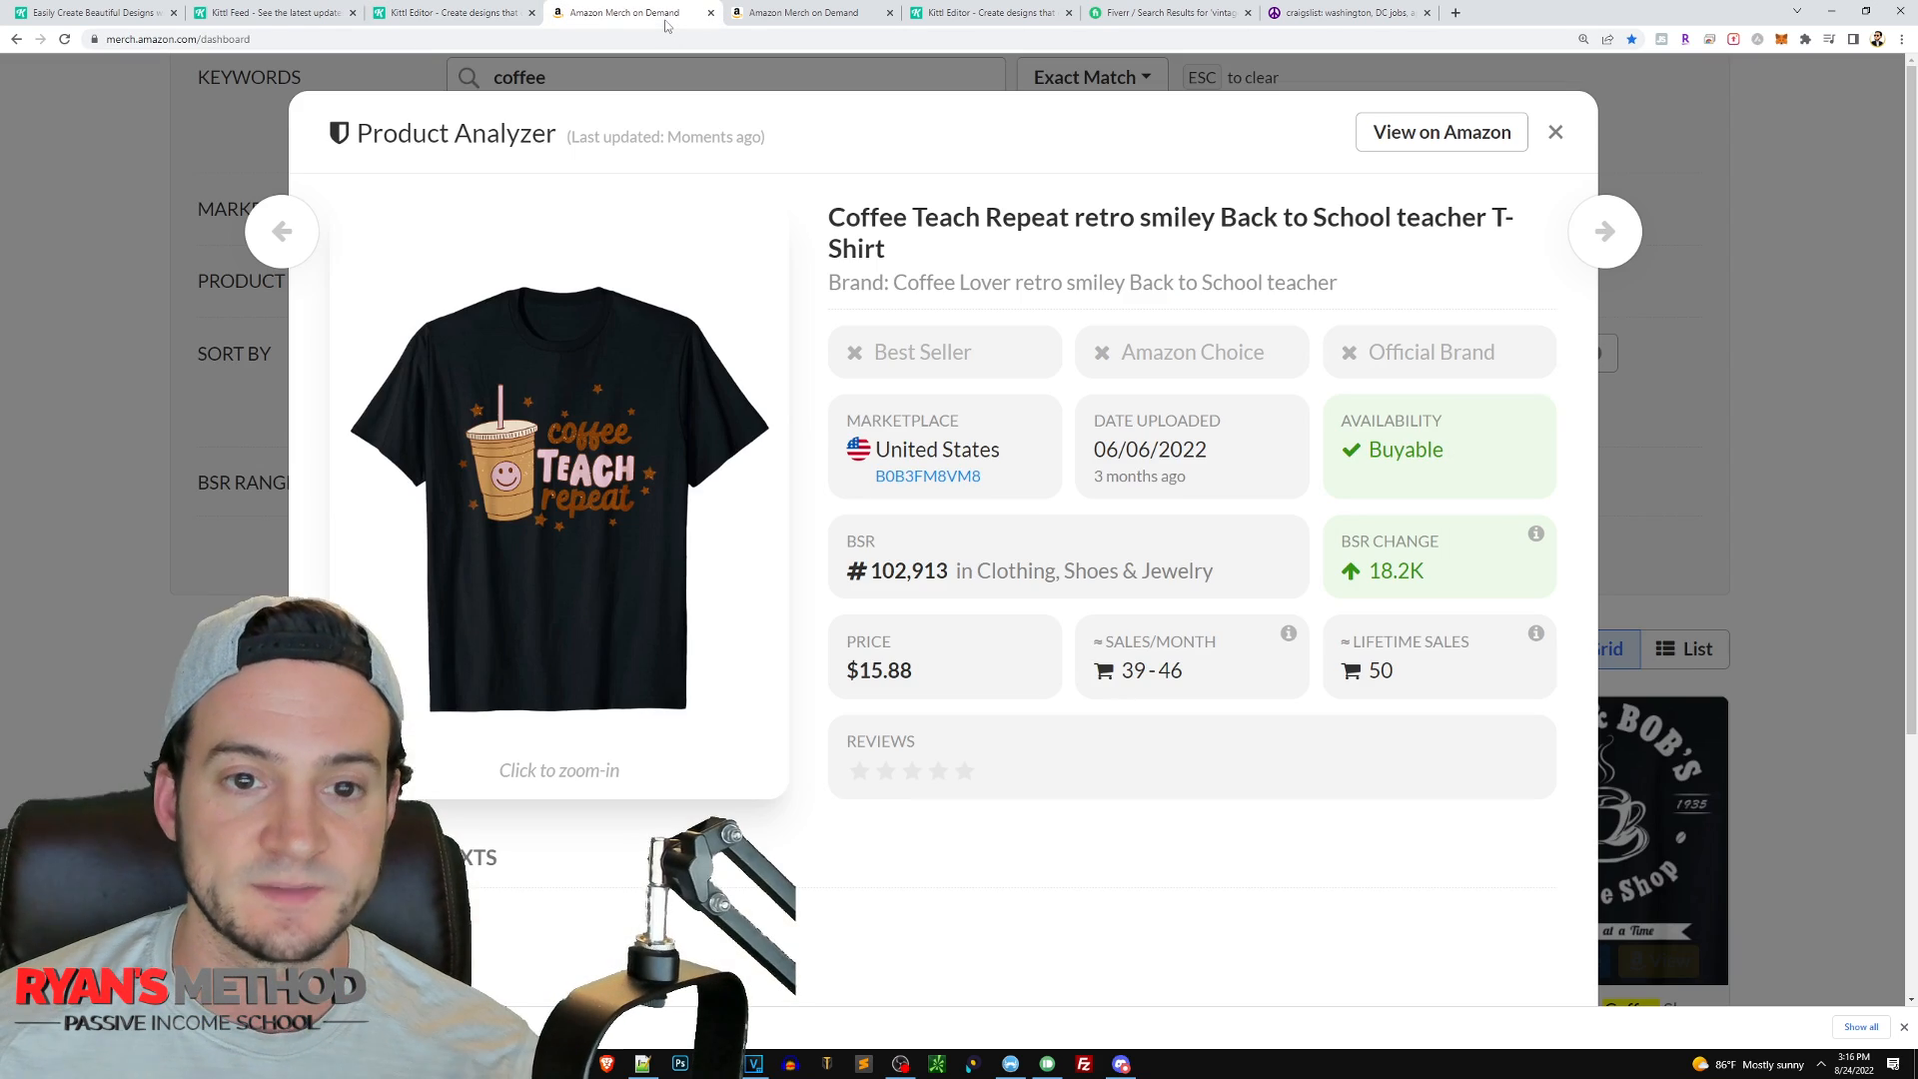
left_click(819, 16)
scroll(779, 360, "down", 3)
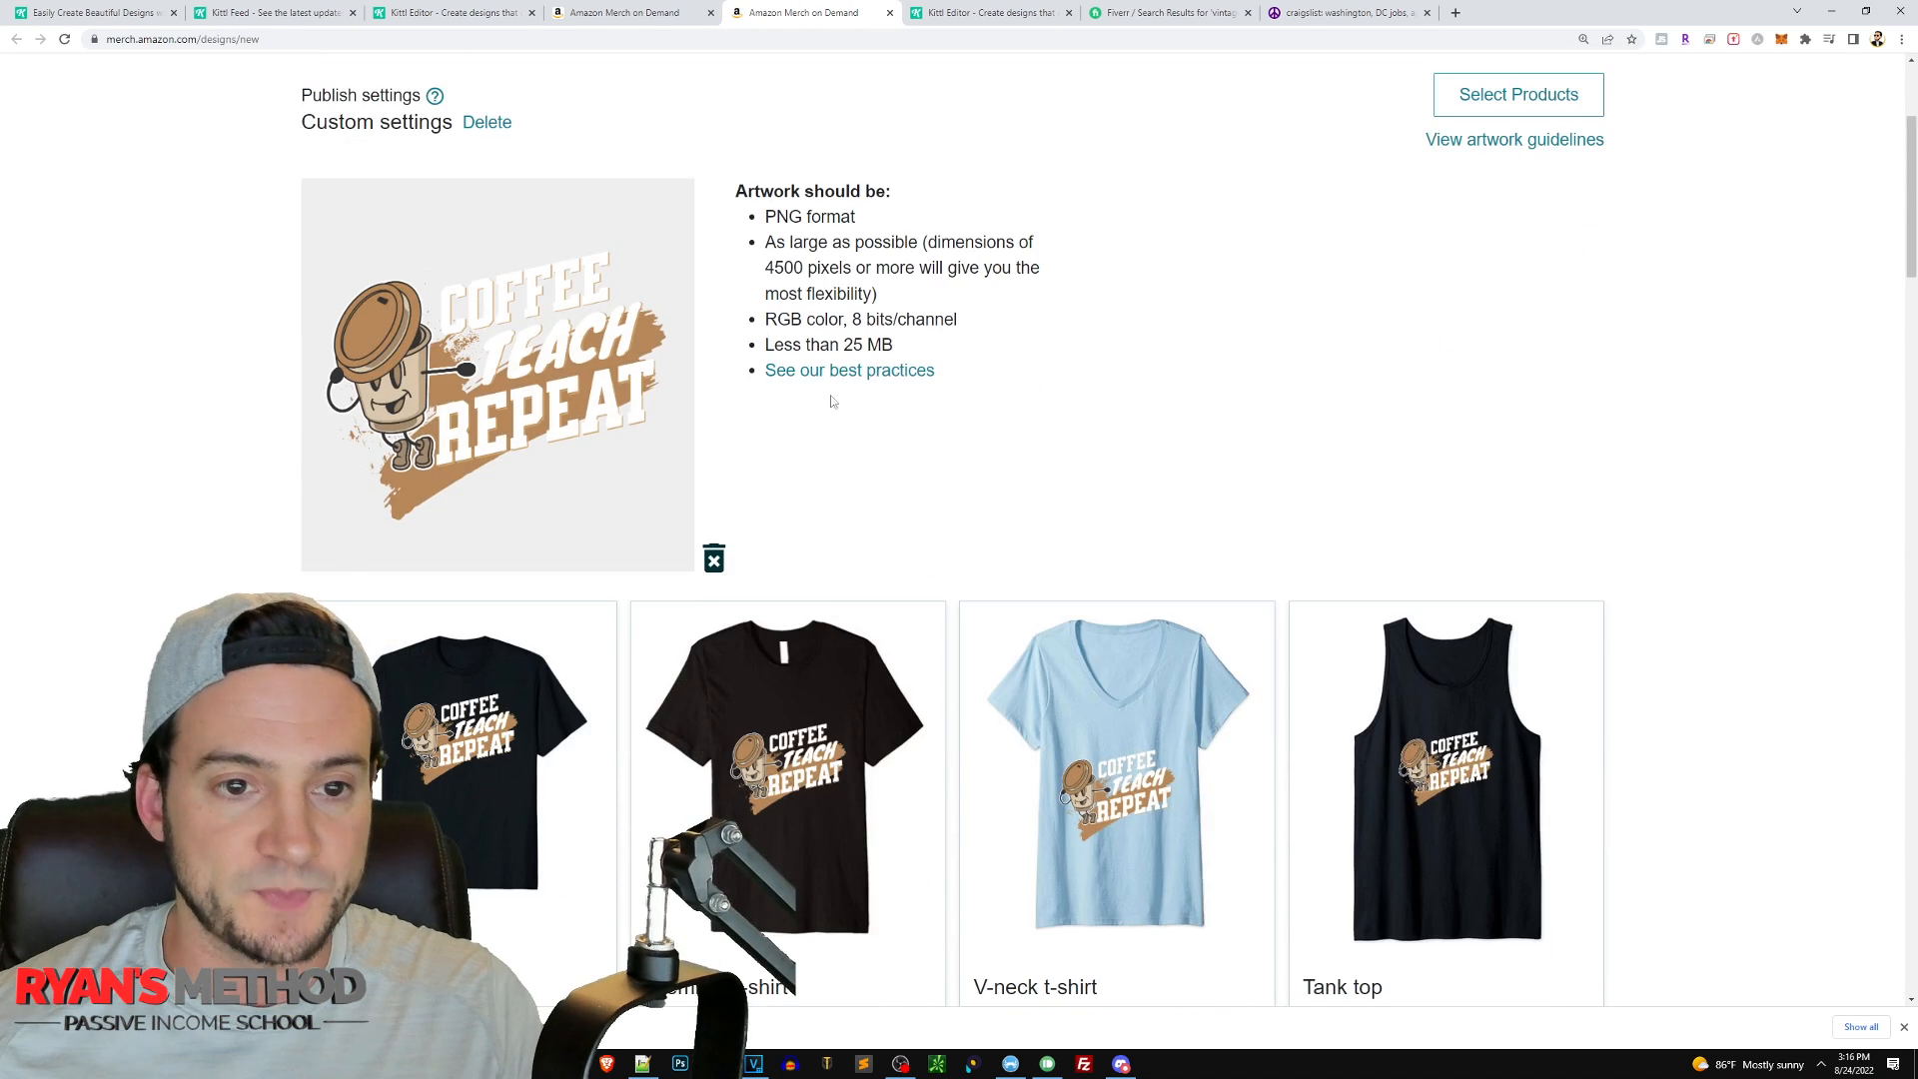
scroll(835, 398, "up", 2, "ctrl")
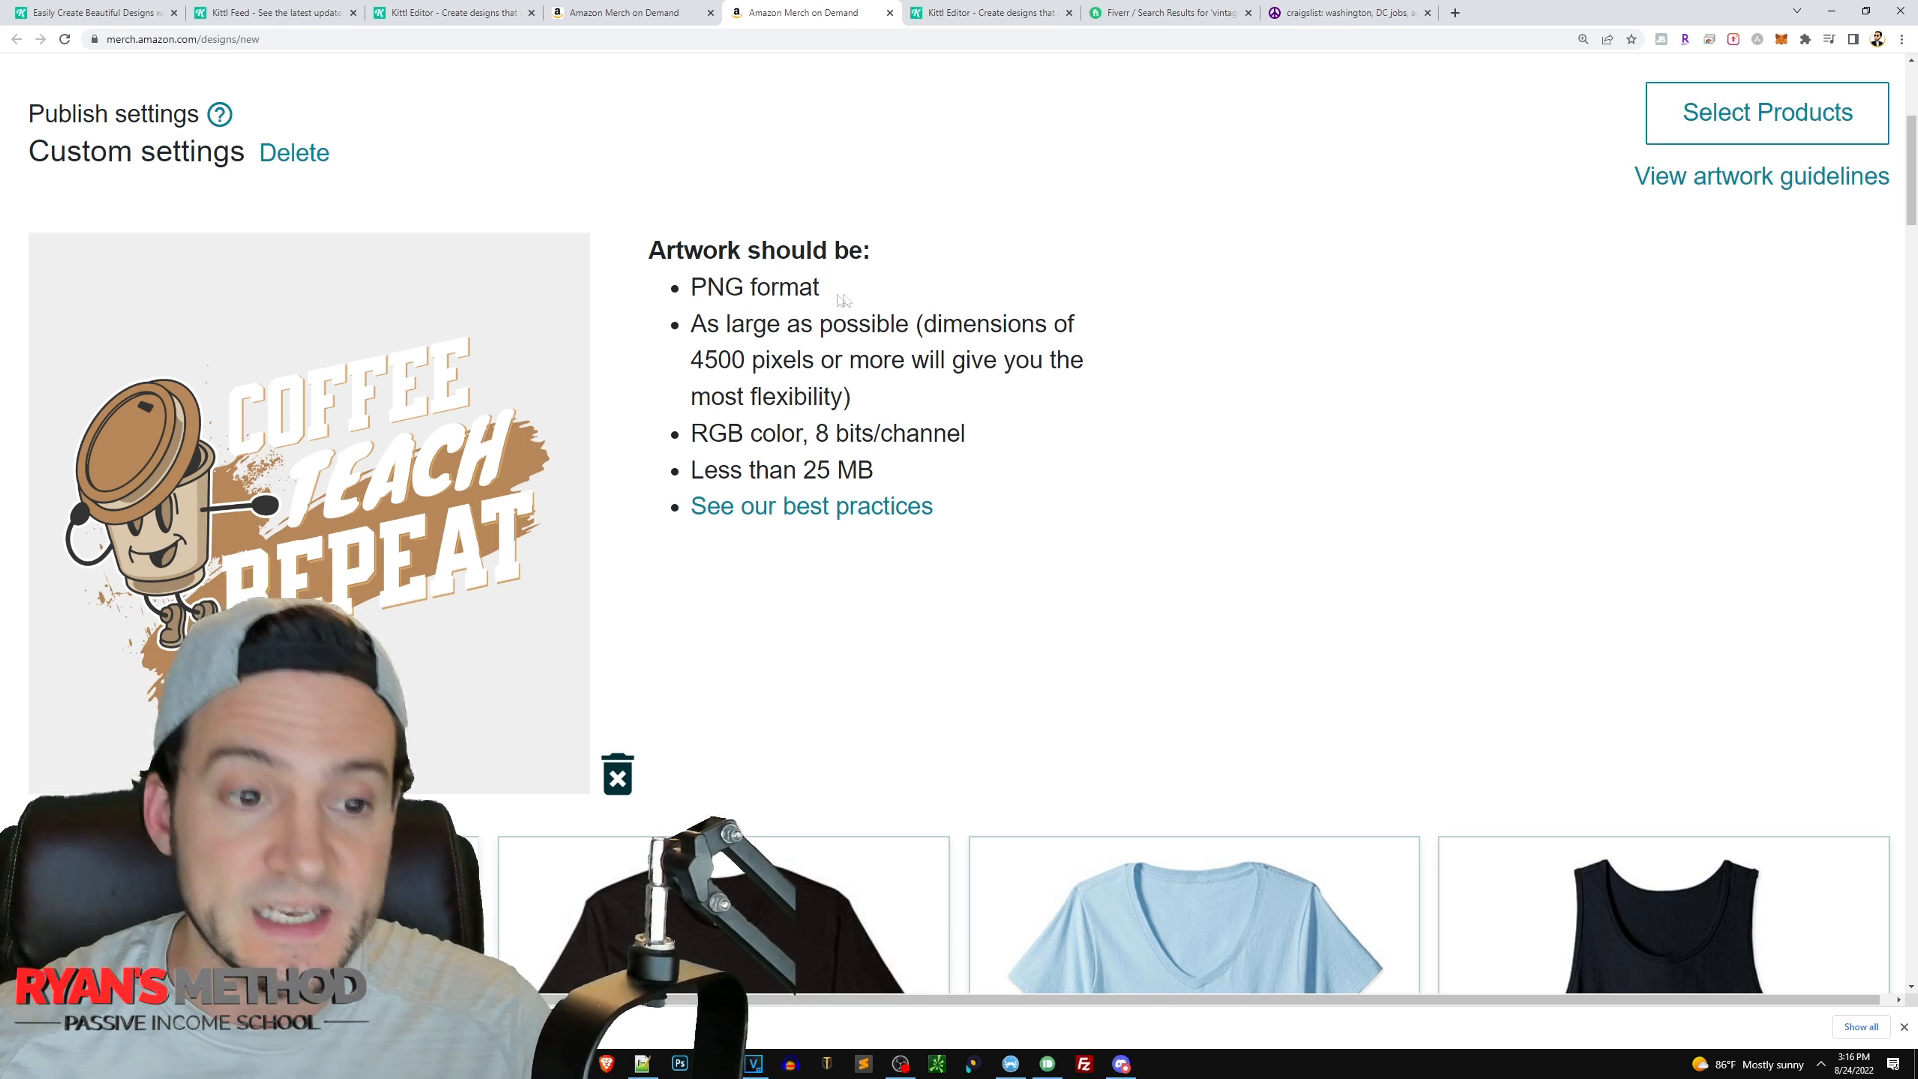
left_click(440, 20)
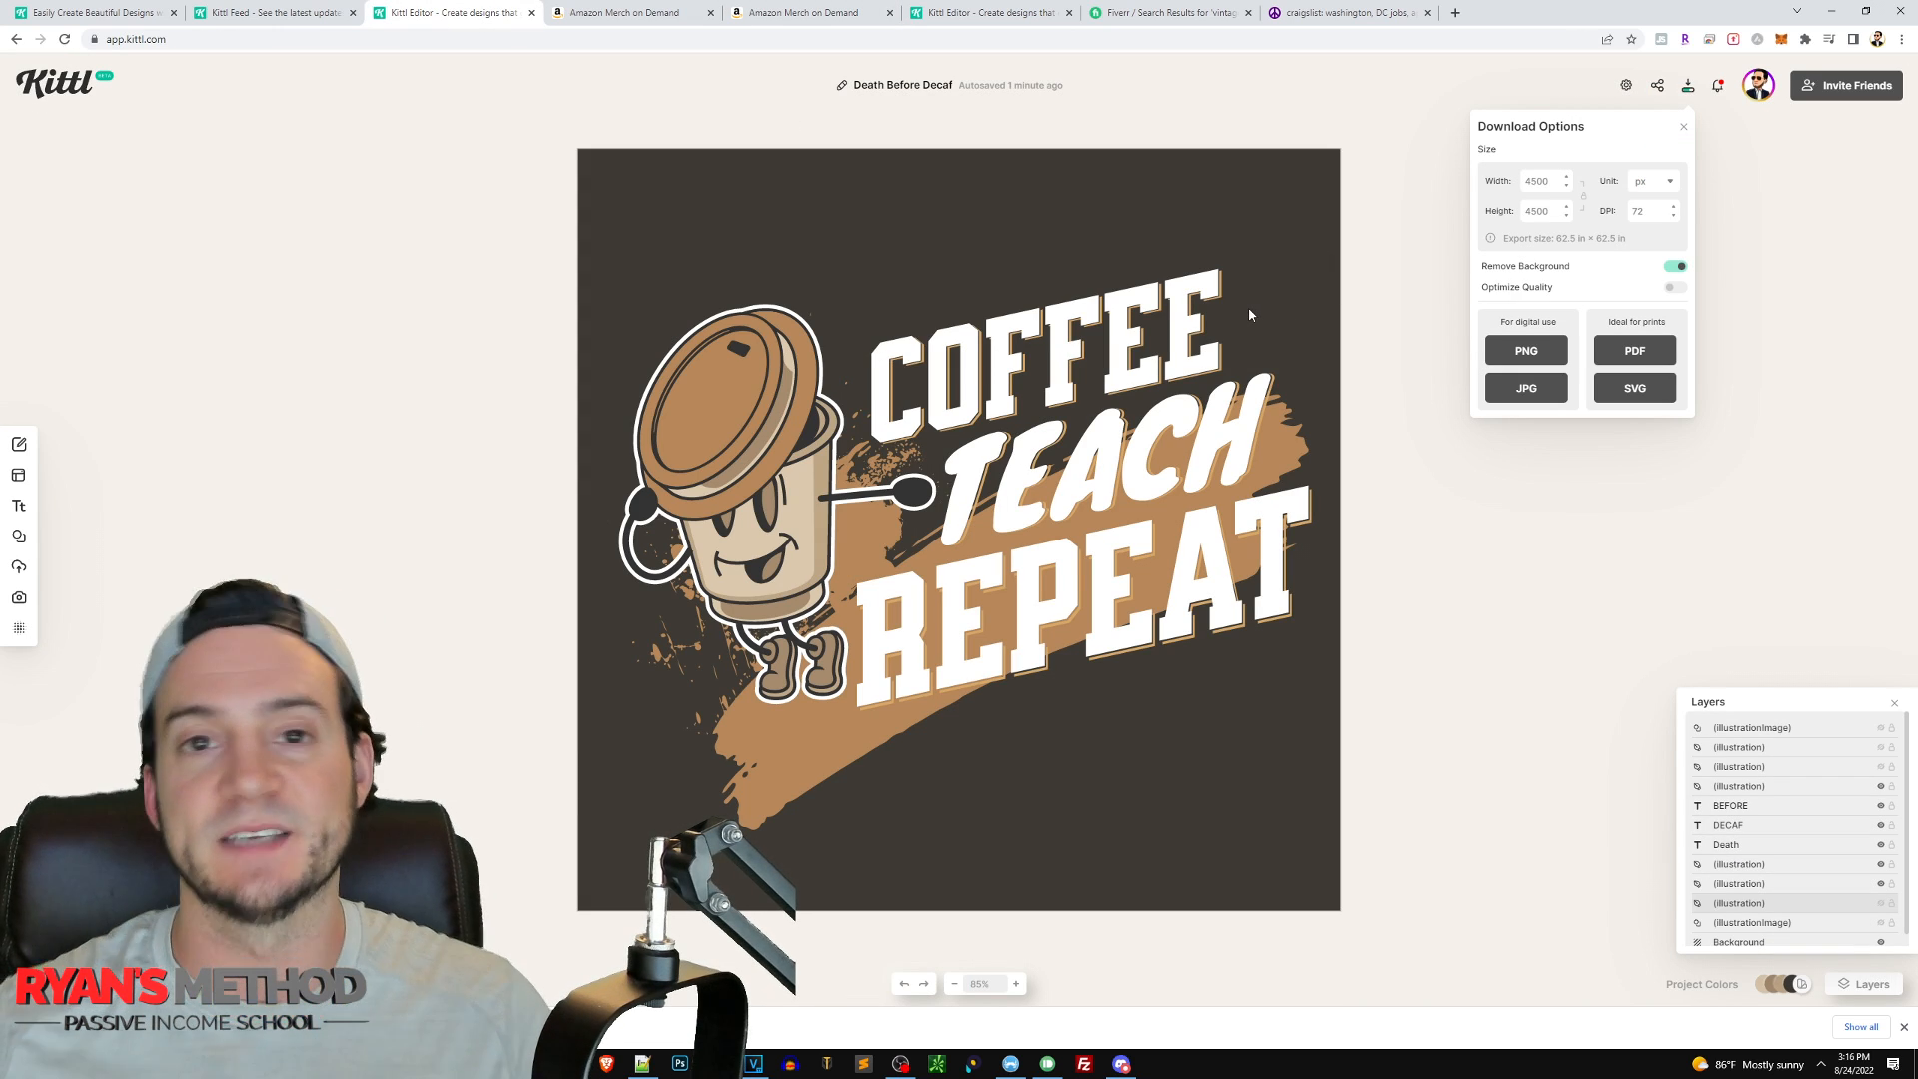
left_click(767, 28)
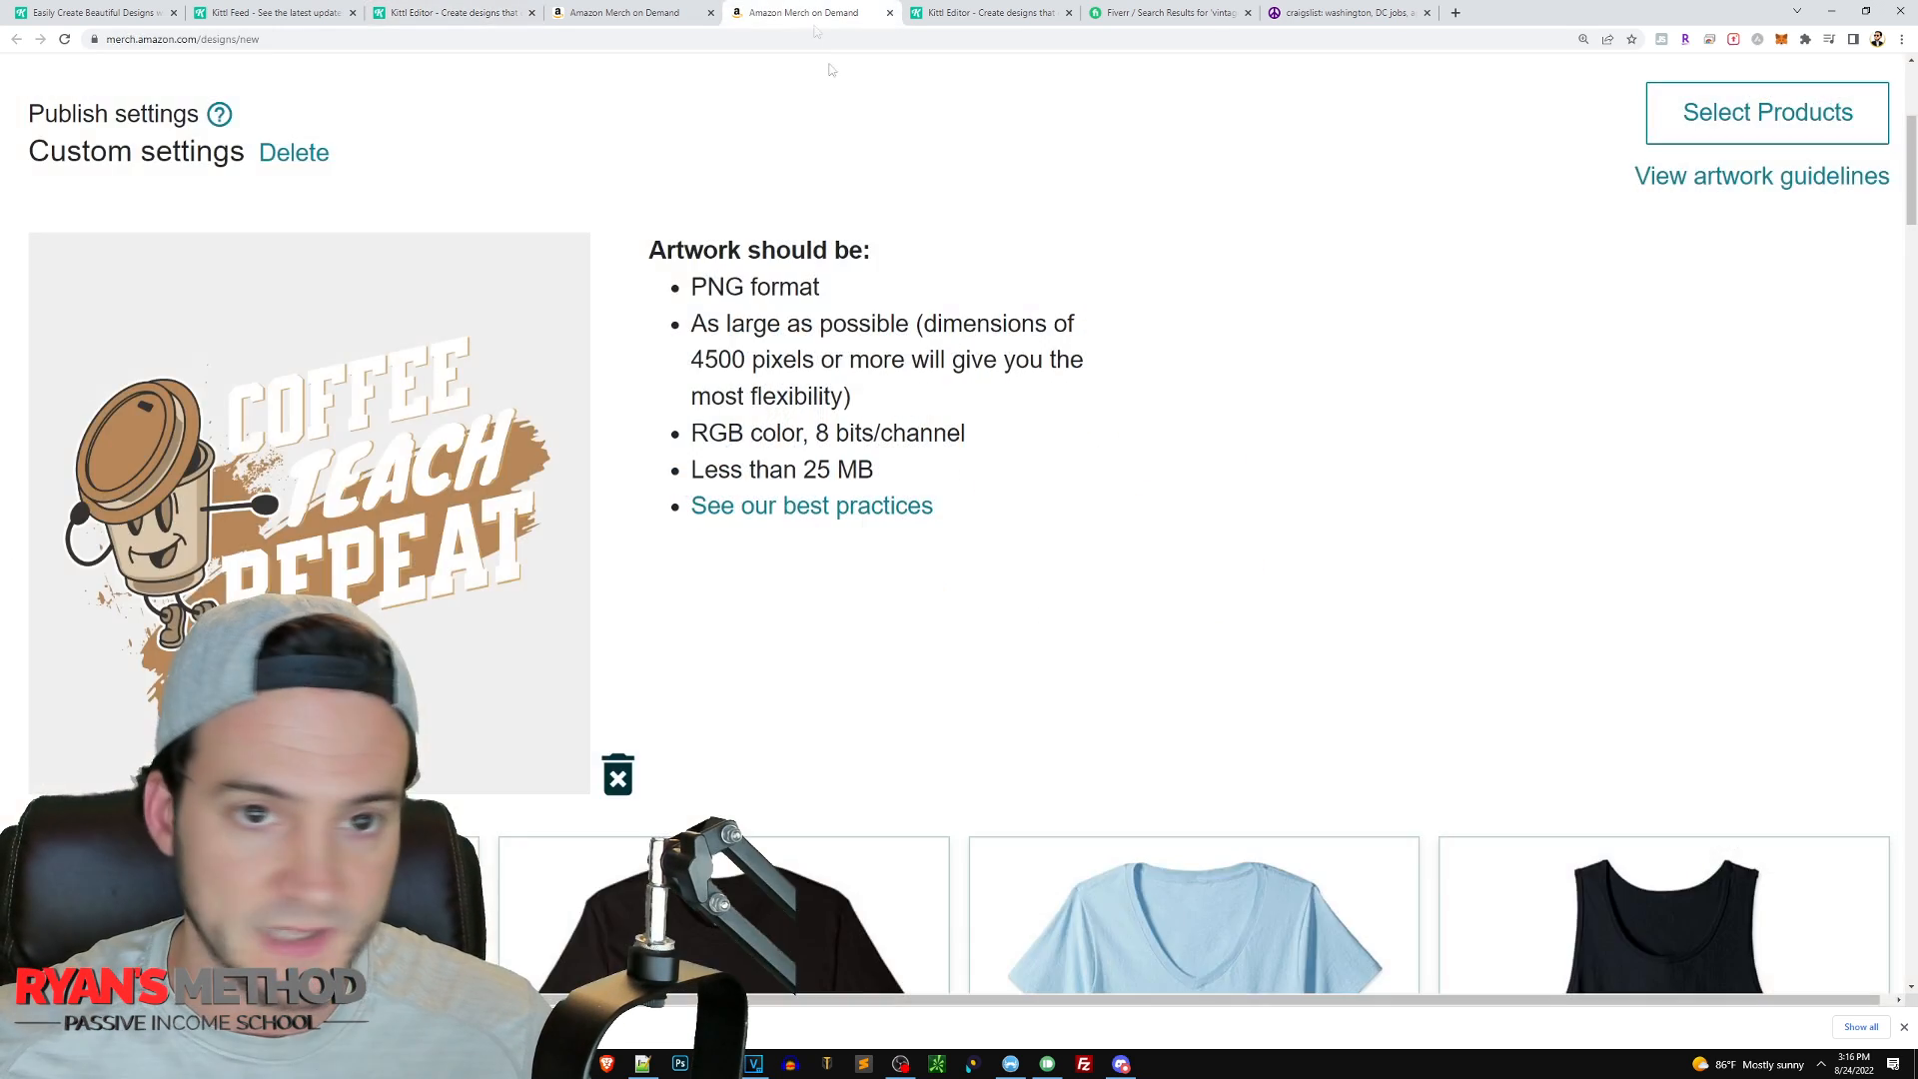
scroll(992, 298, "down", 5)
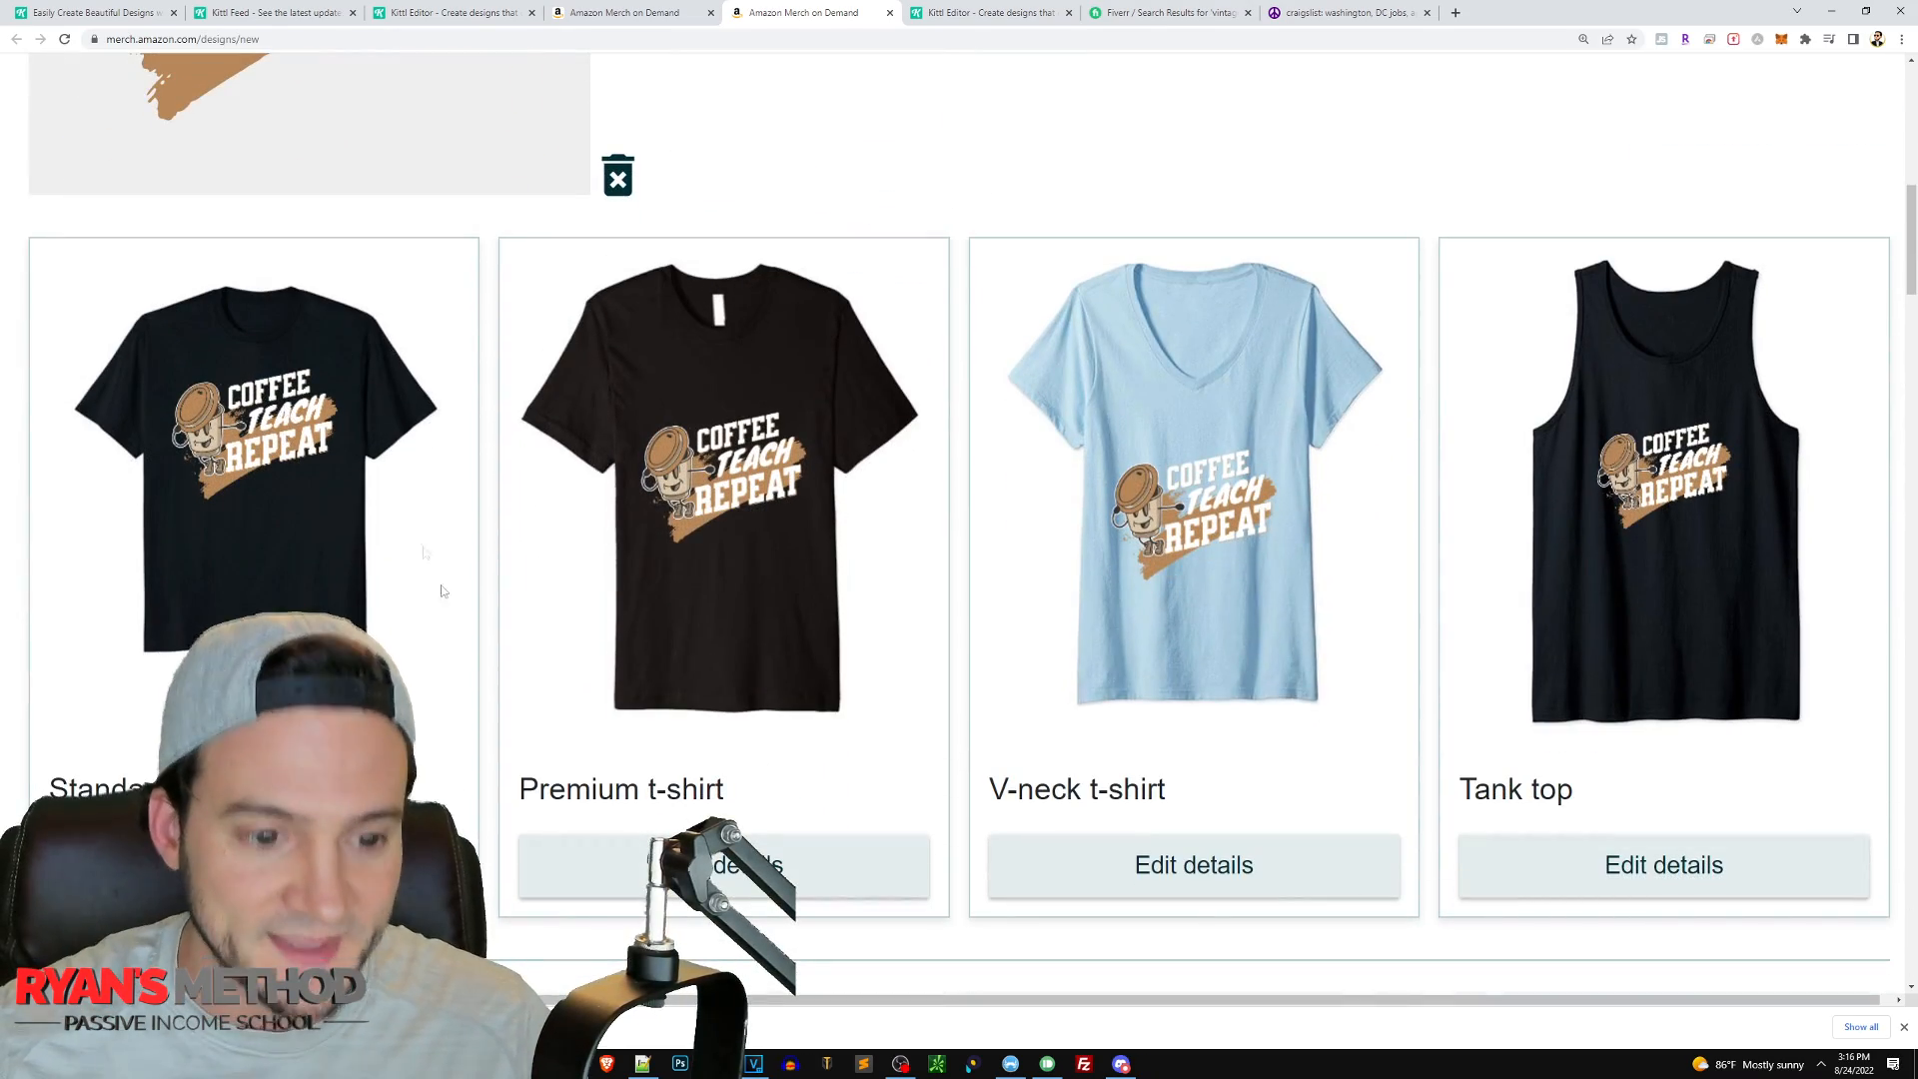
scroll(424, 287, "down", 1)
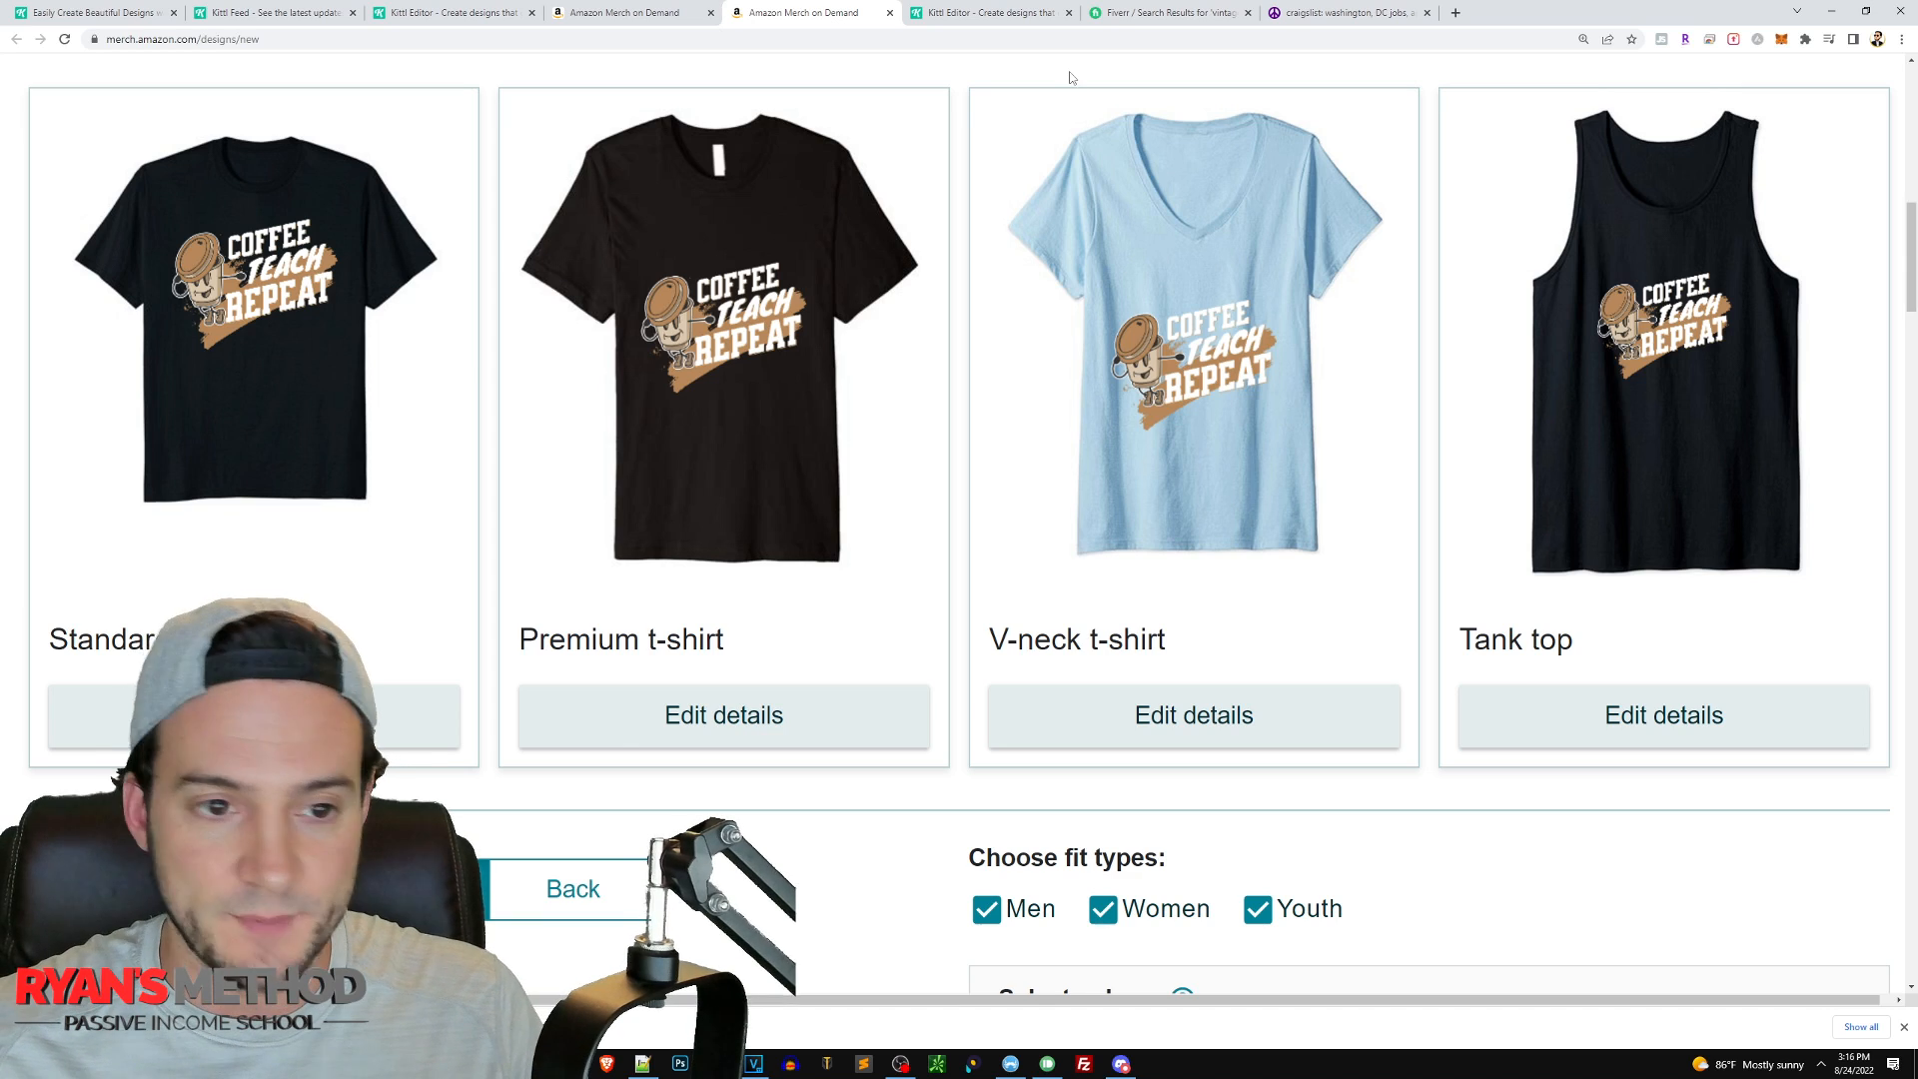
key("ctrl+minus")
key("ctrl+minus")
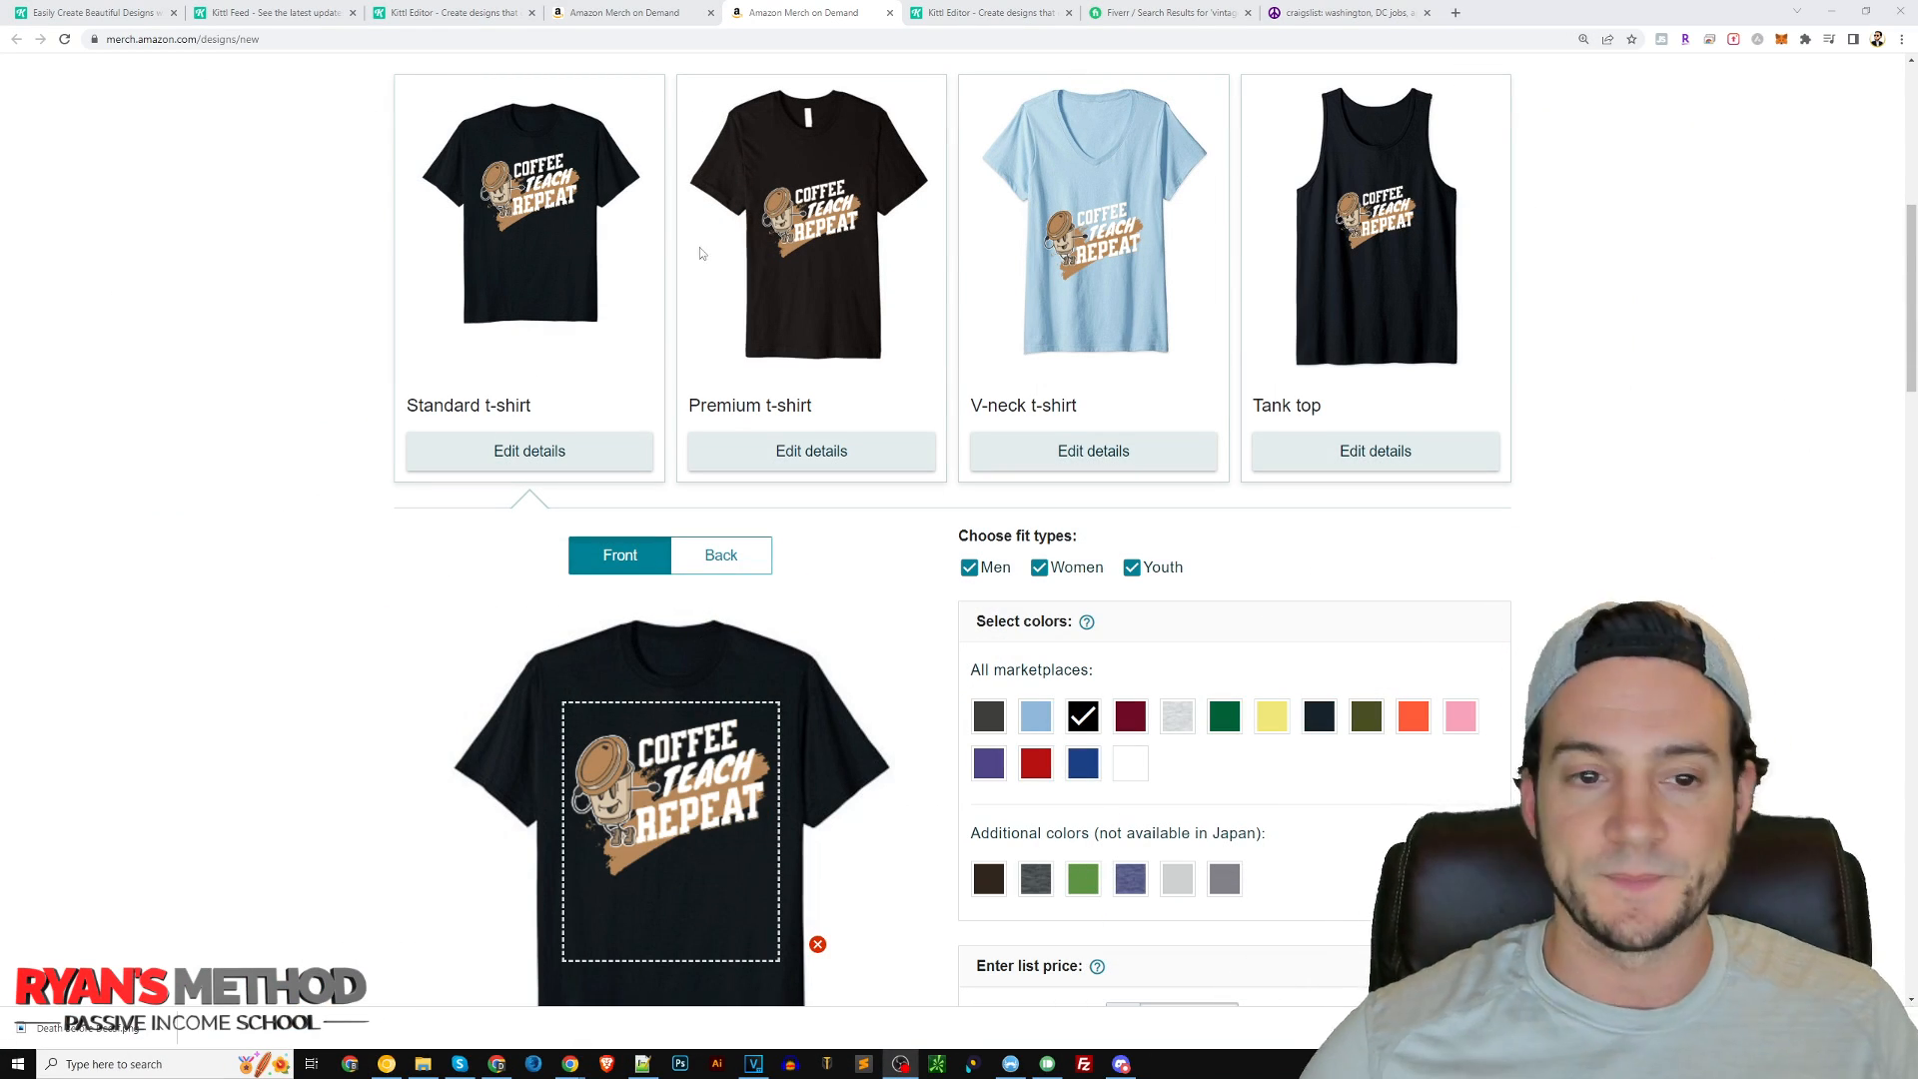
- Place the artwork near the top of the standard t-shirt's front print area, and select dark gray instead of black as the shirt color
scroll(802, 343, "down", 3)
left_click_drag(671, 395, 671, 436)
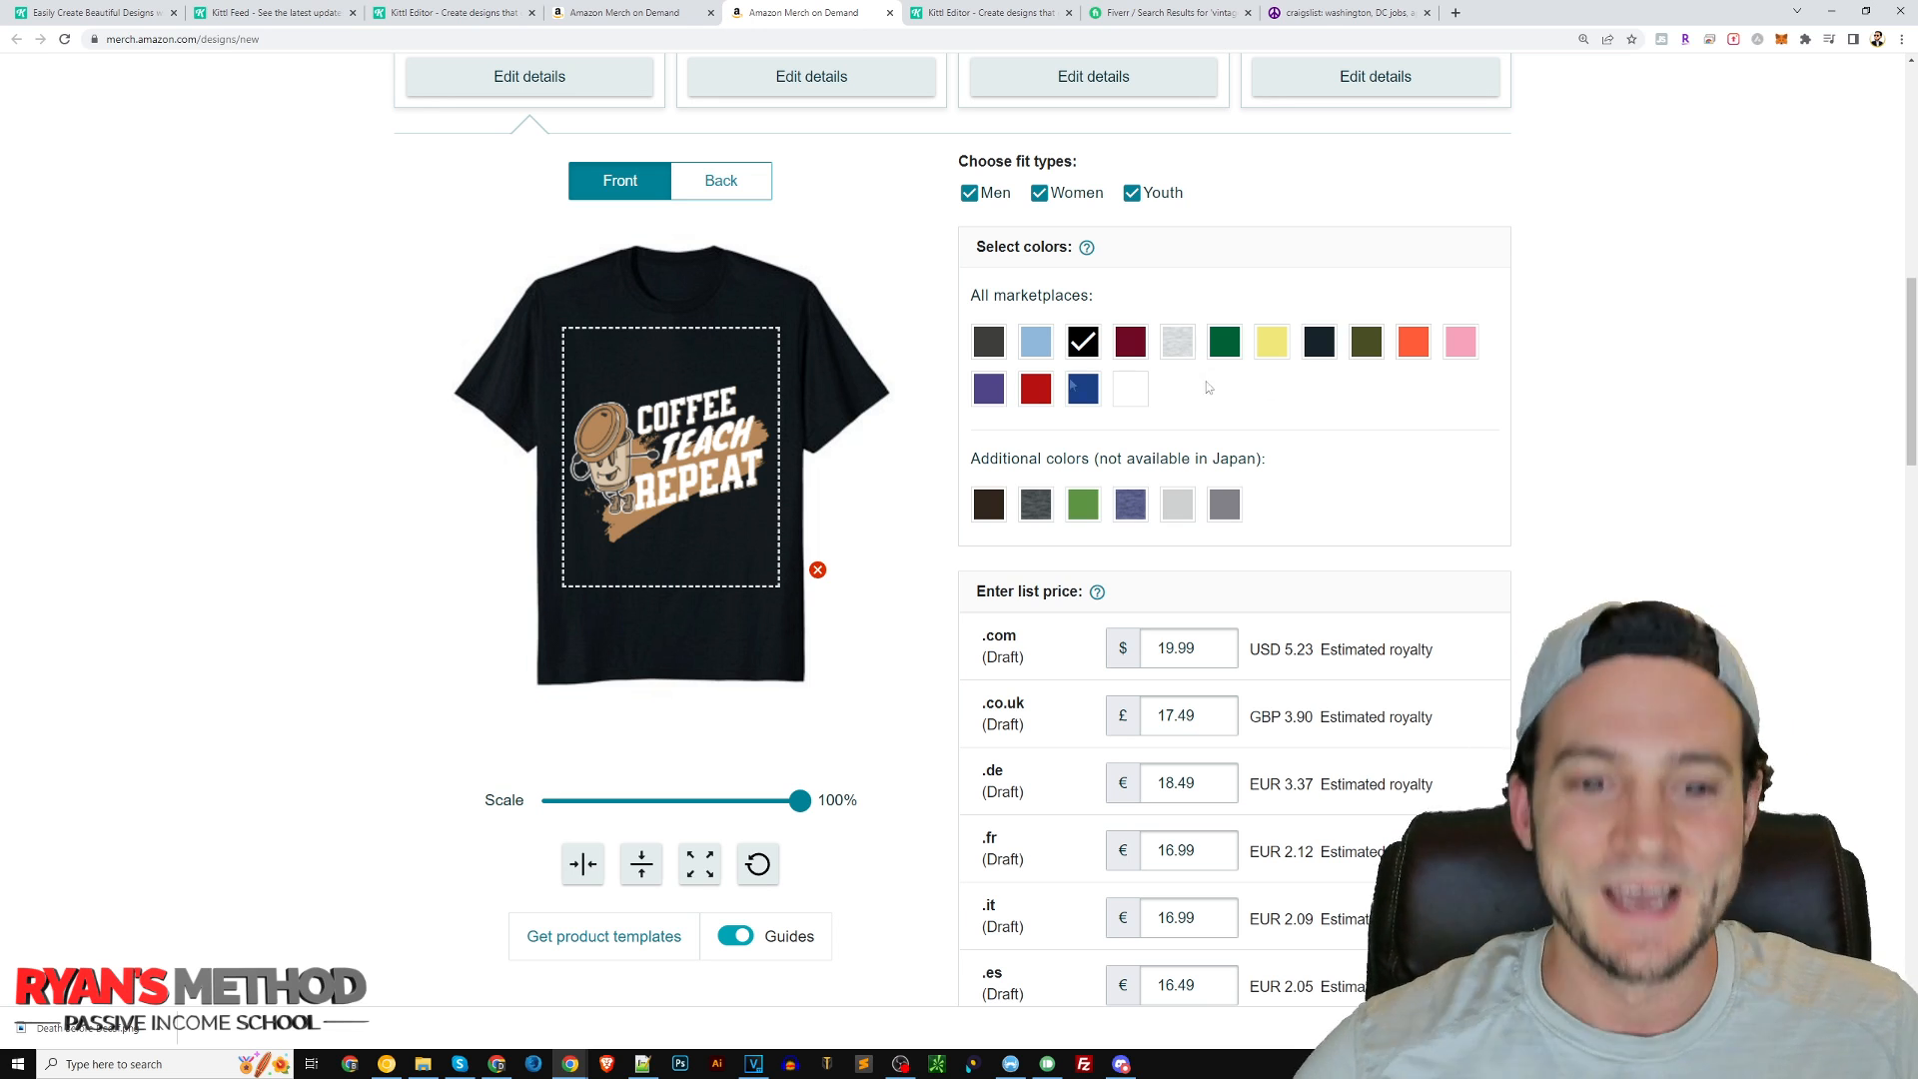
left_click_drag(701, 456, 701, 461)
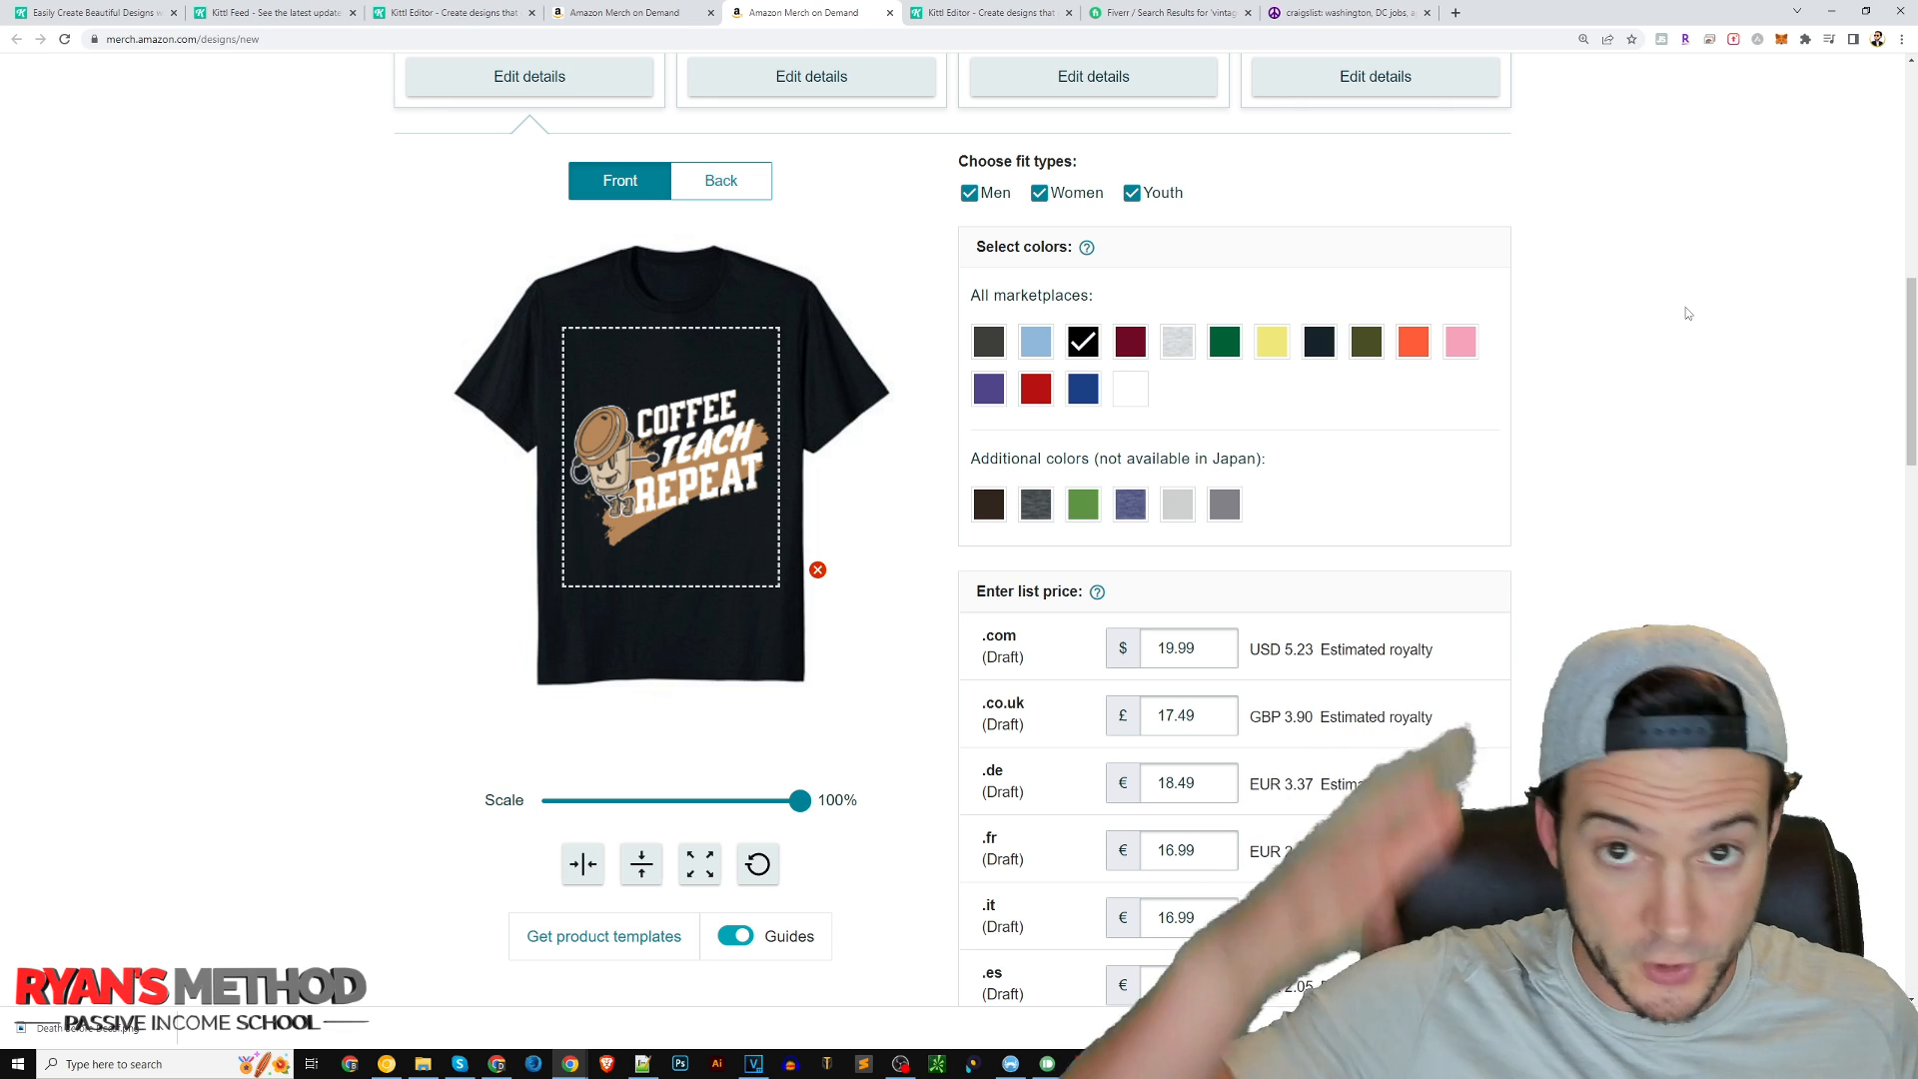
left_click_drag(694, 450, 699, 397)
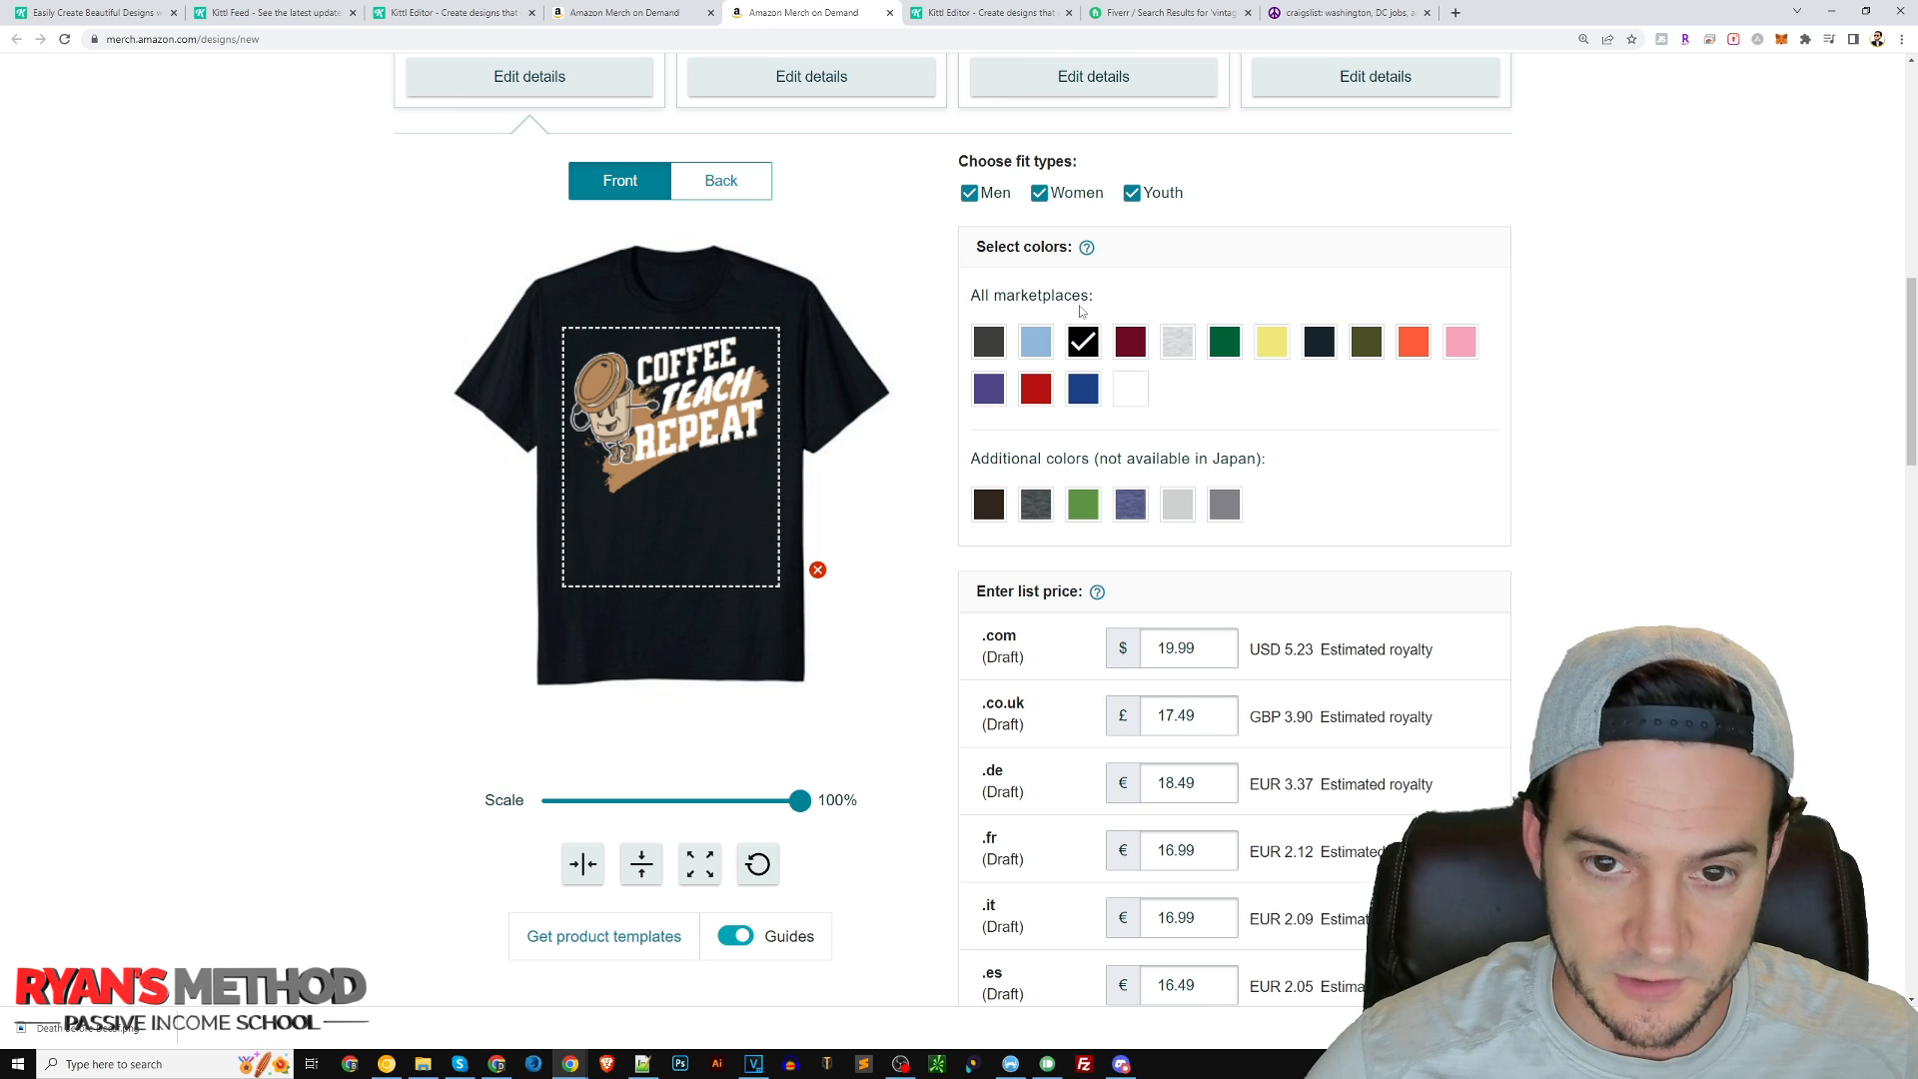
left_click(993, 350)
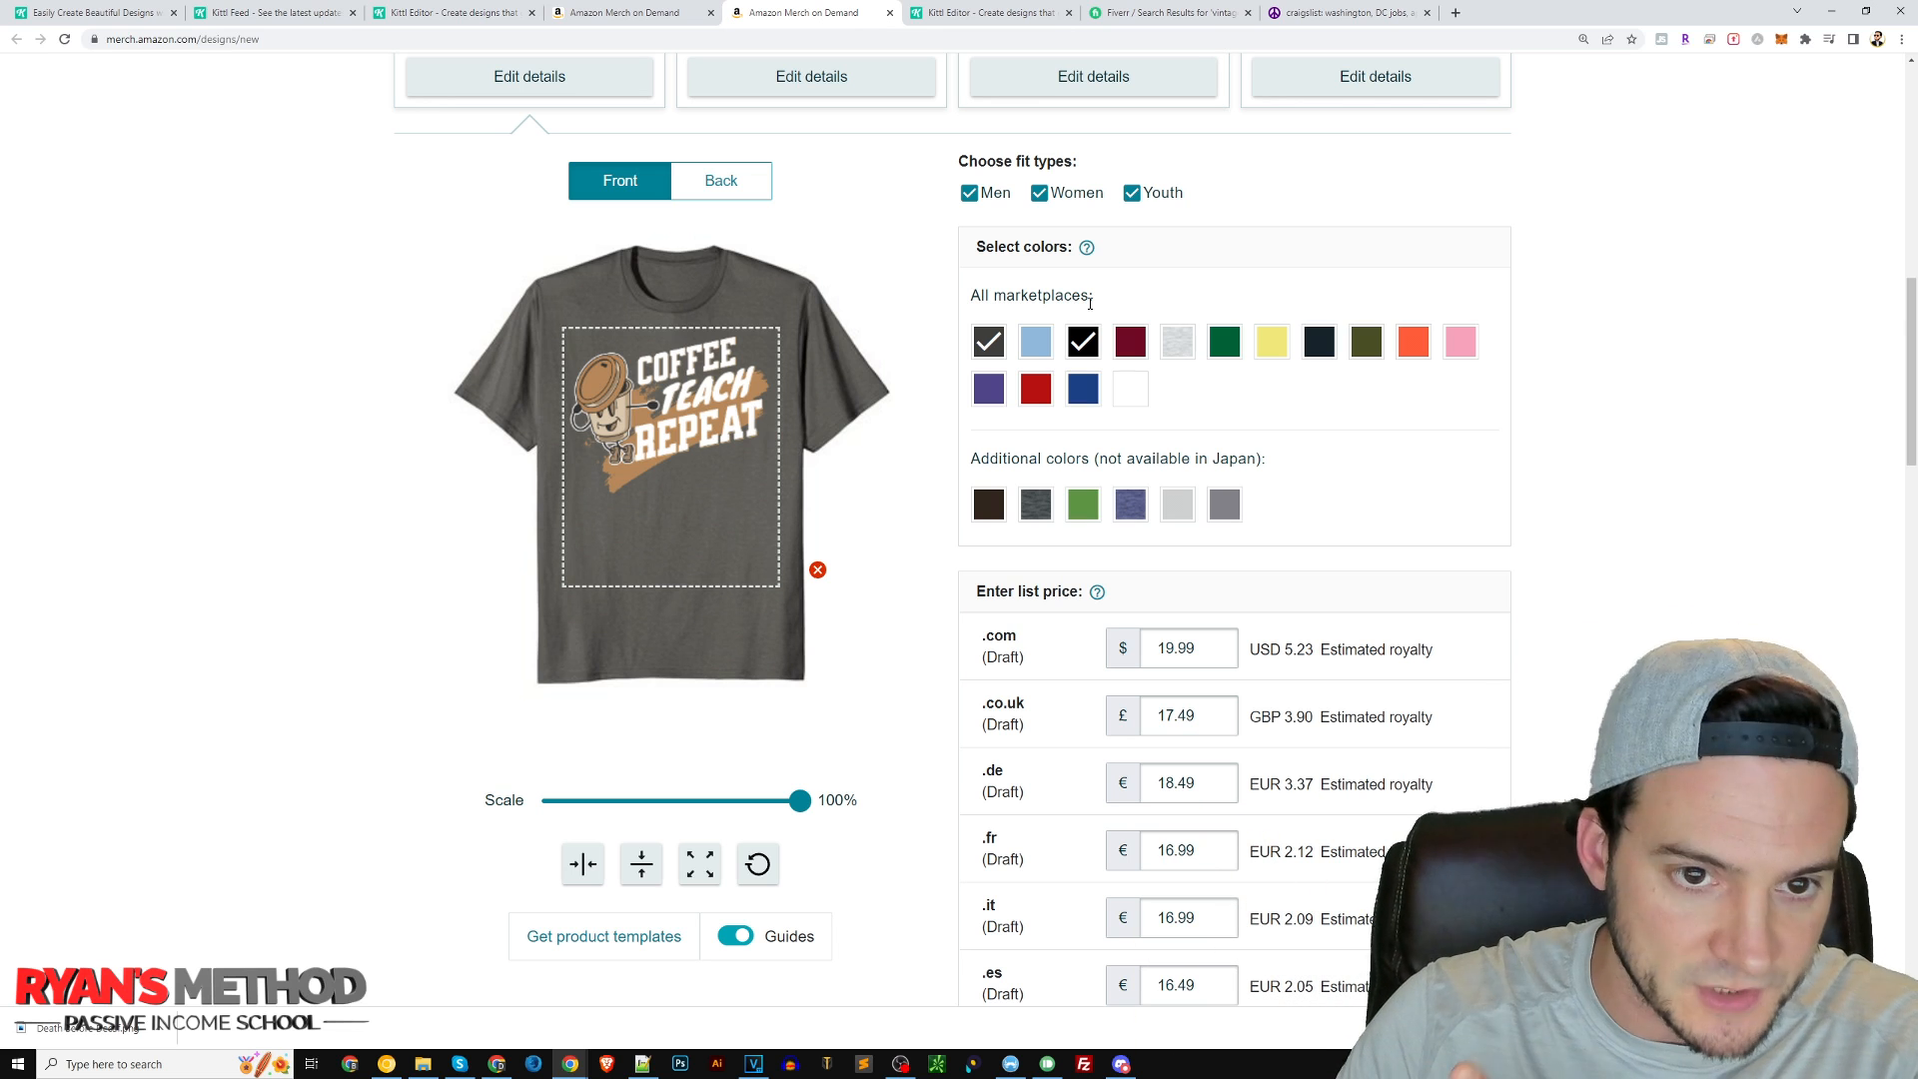
left_click(1082, 341)
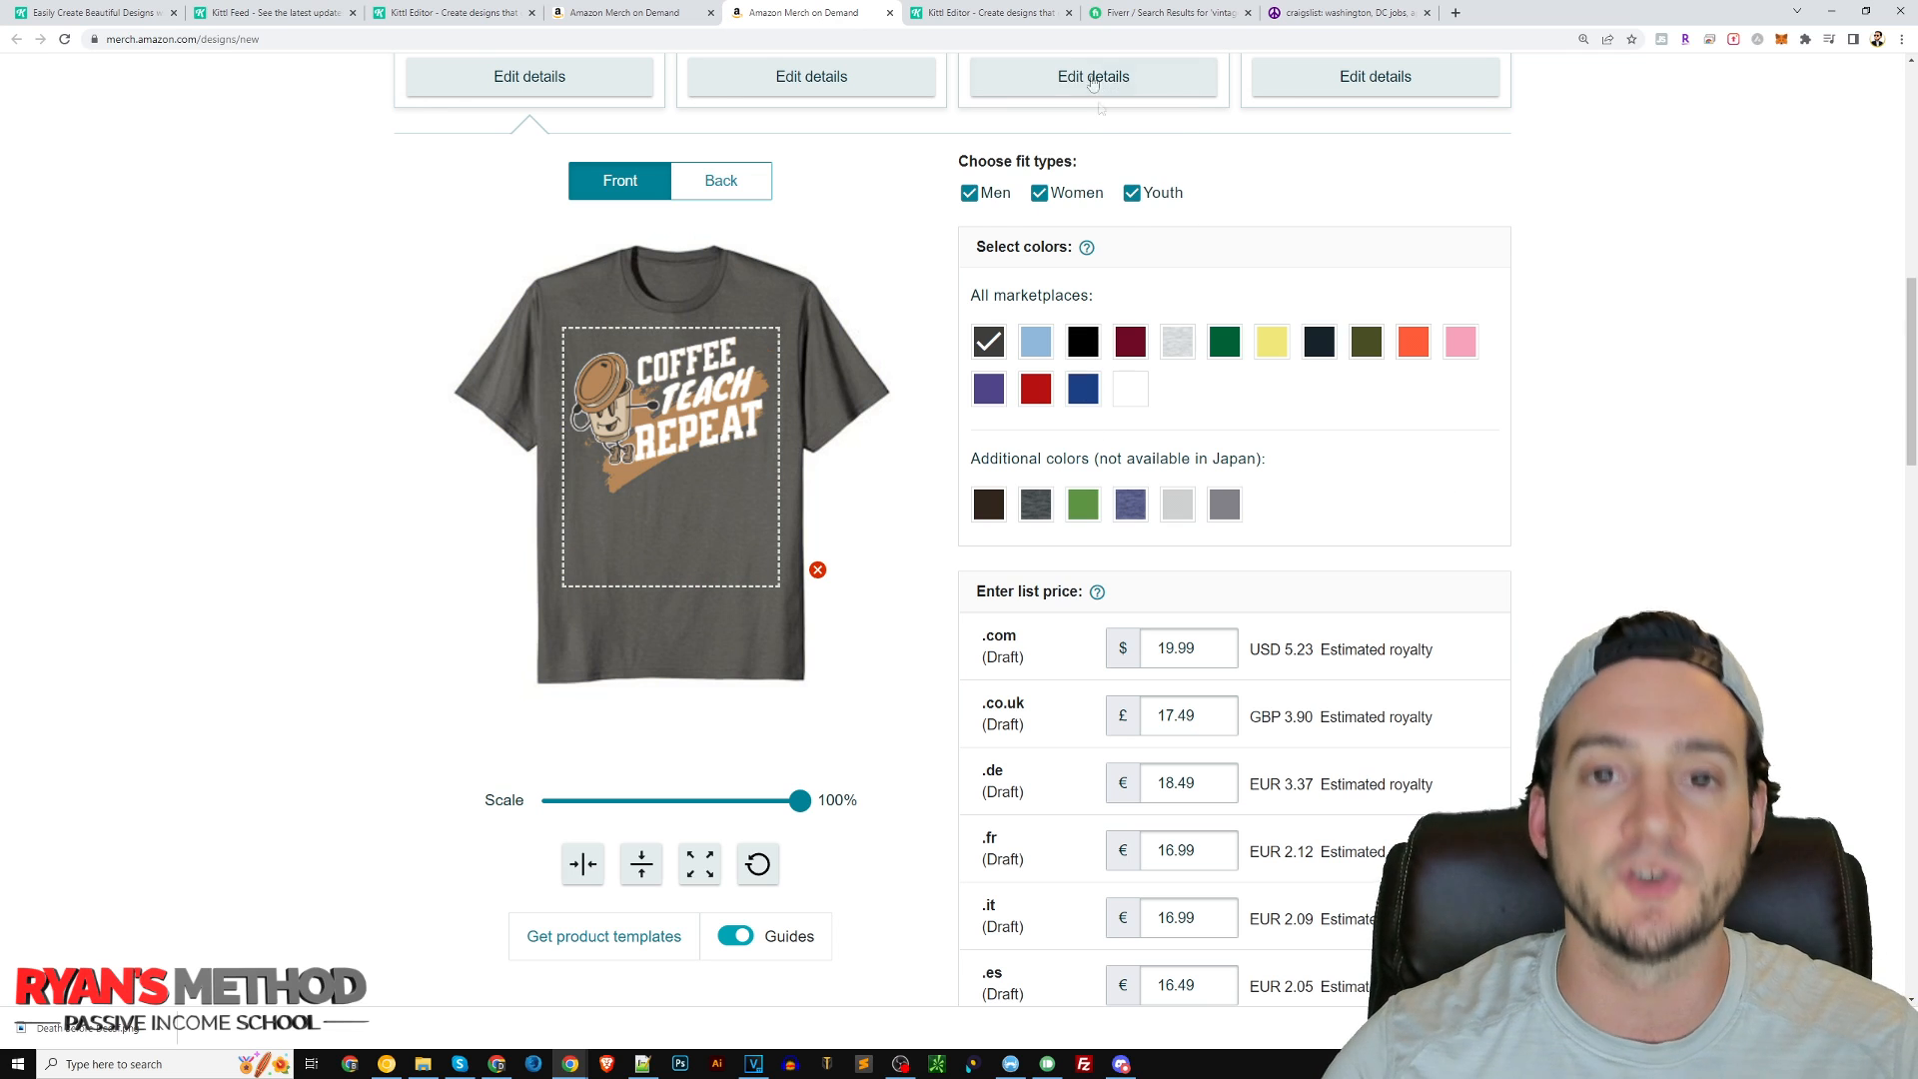
- Switch to the steampunk project in Kittl and remove the Rise transformation from the SteamPunk text on the banner
mouse_move(1003, 20)
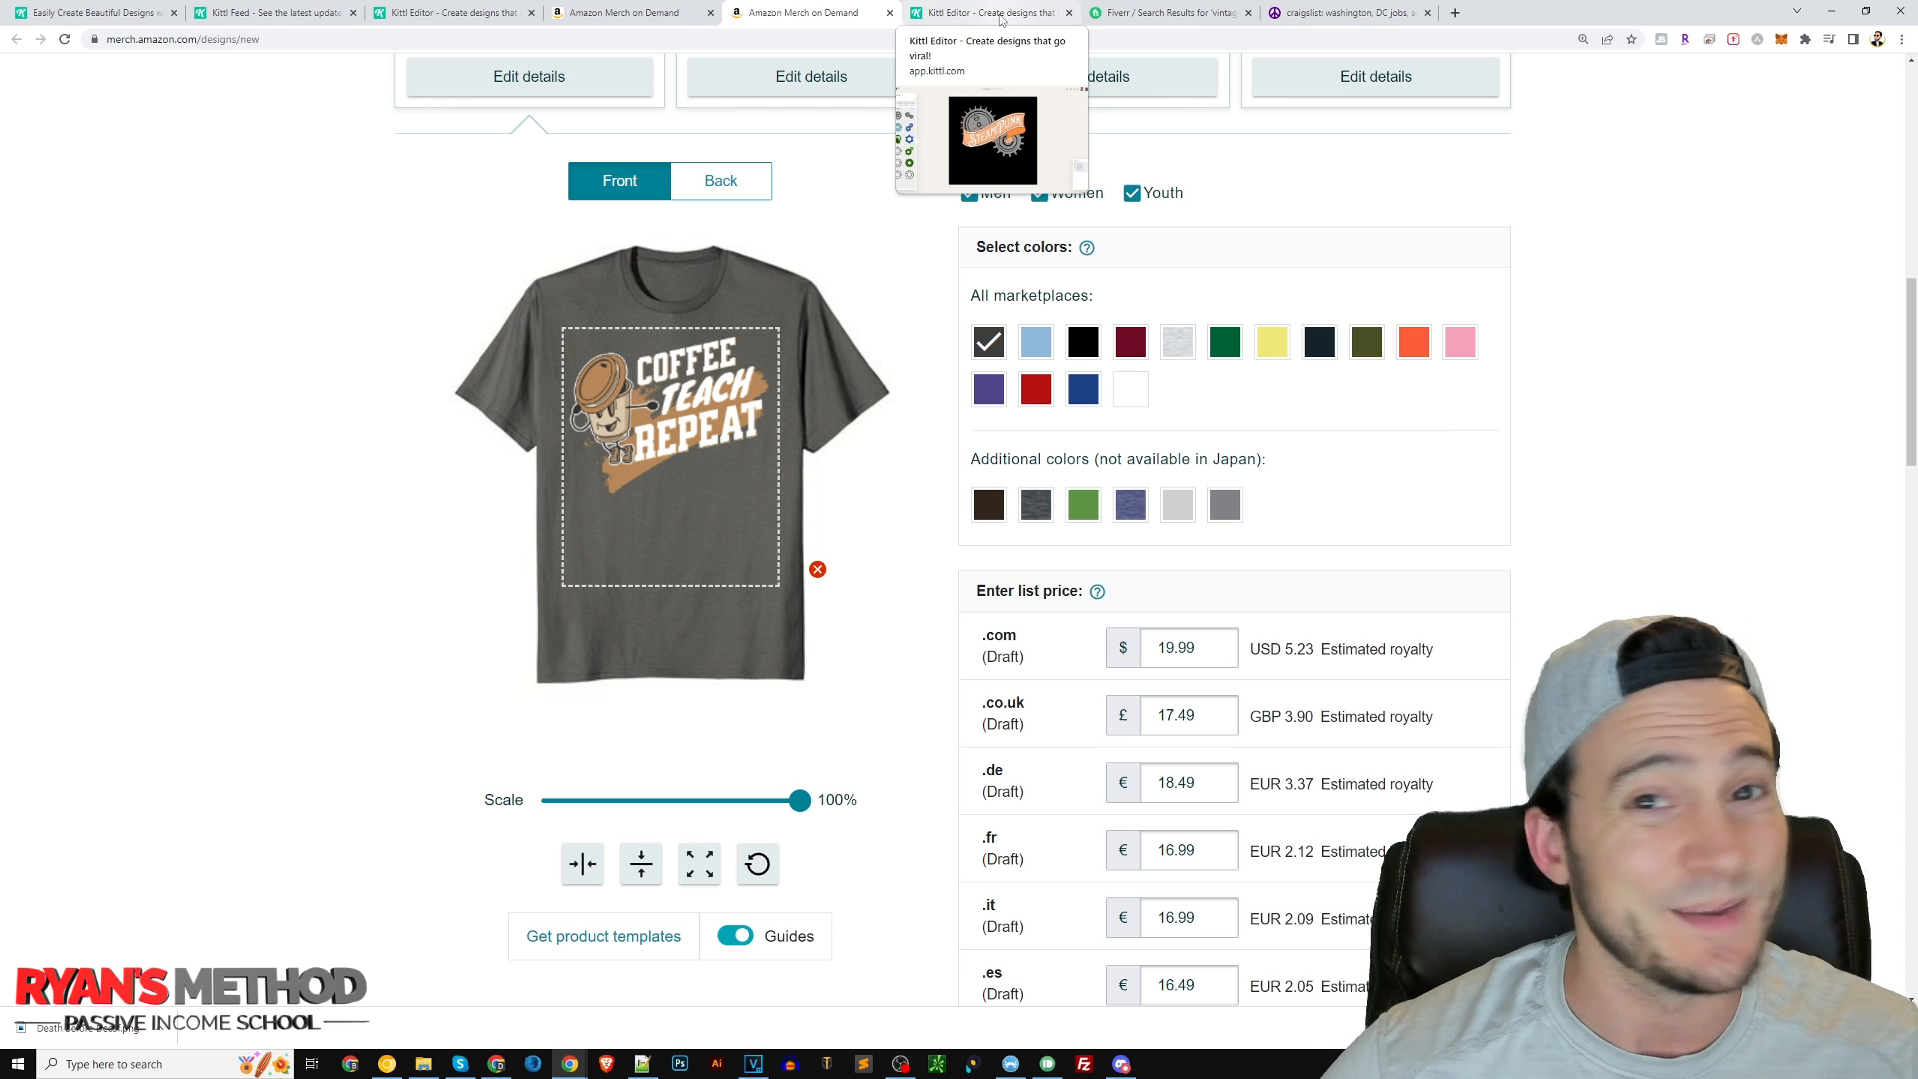
left_click(1003, 20)
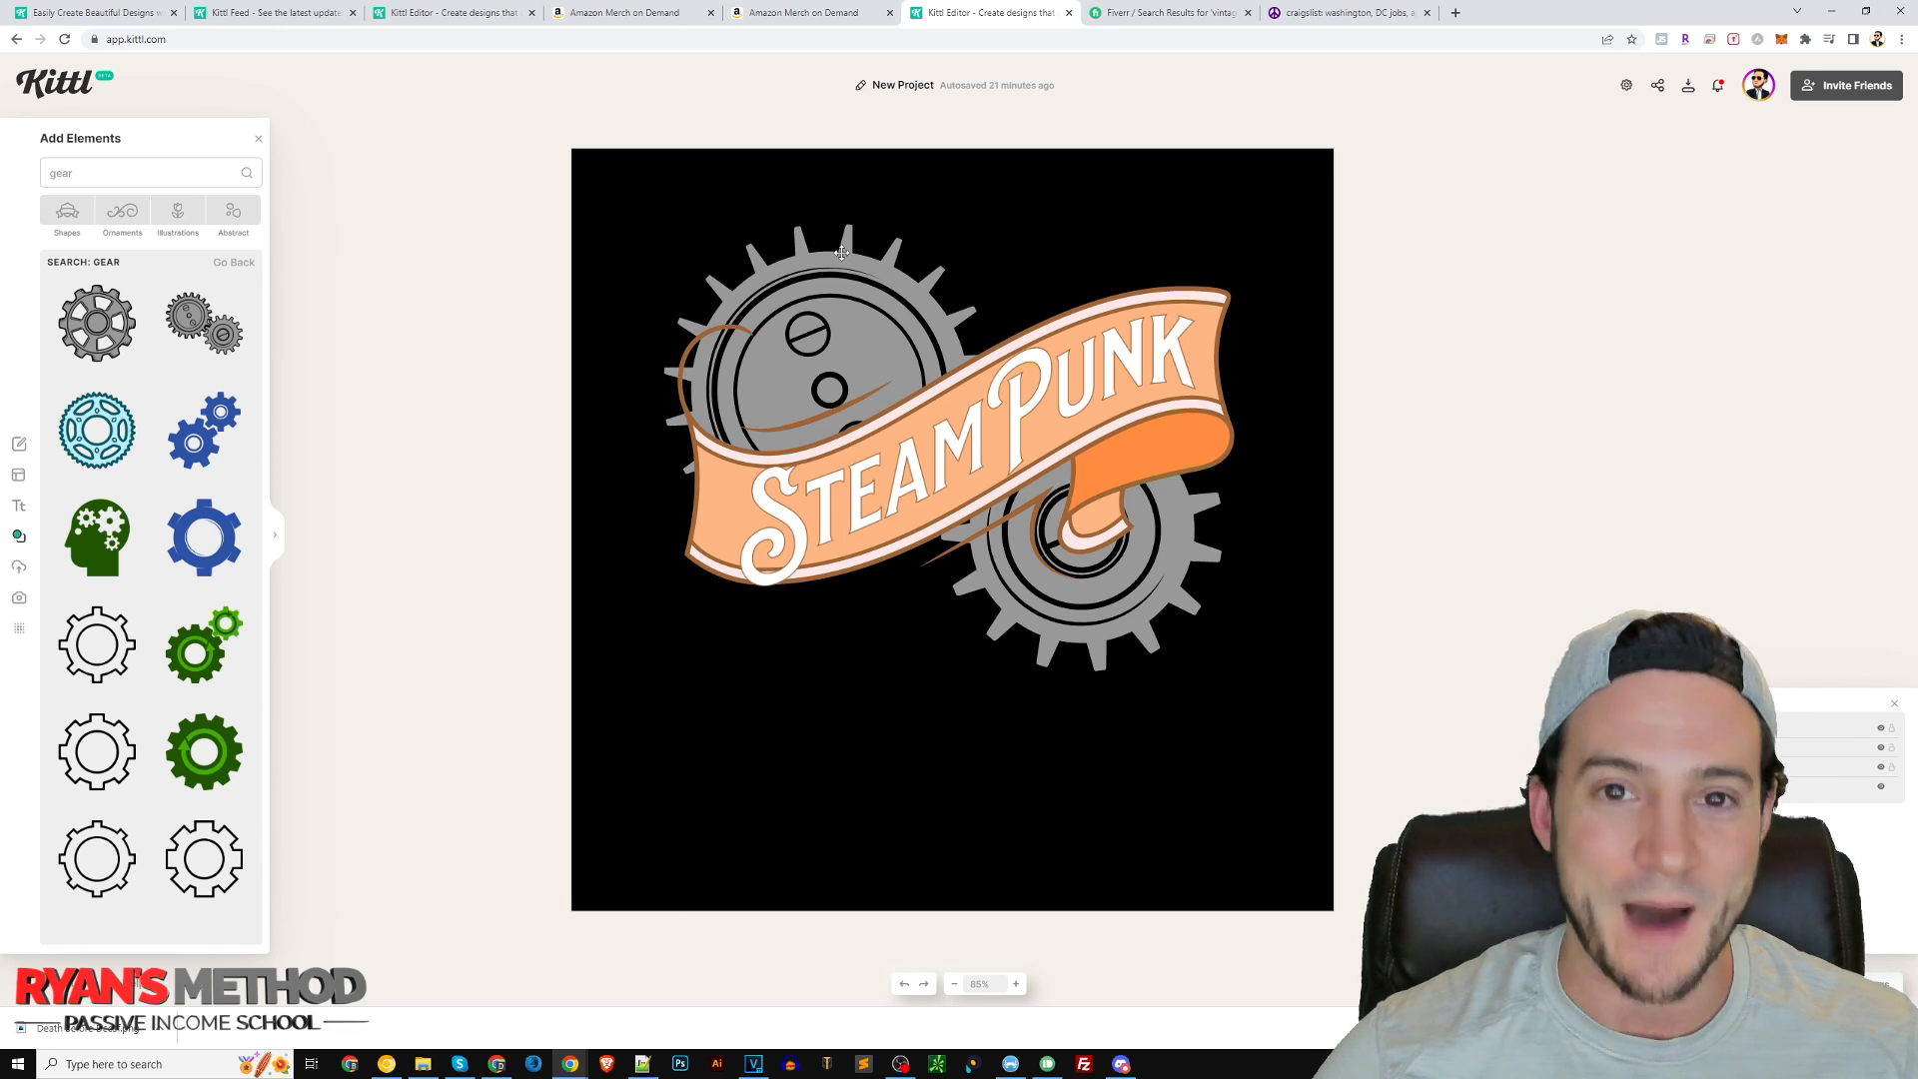
left_click(883, 255)
double_click(1143, 377)
left_click(942, 440)
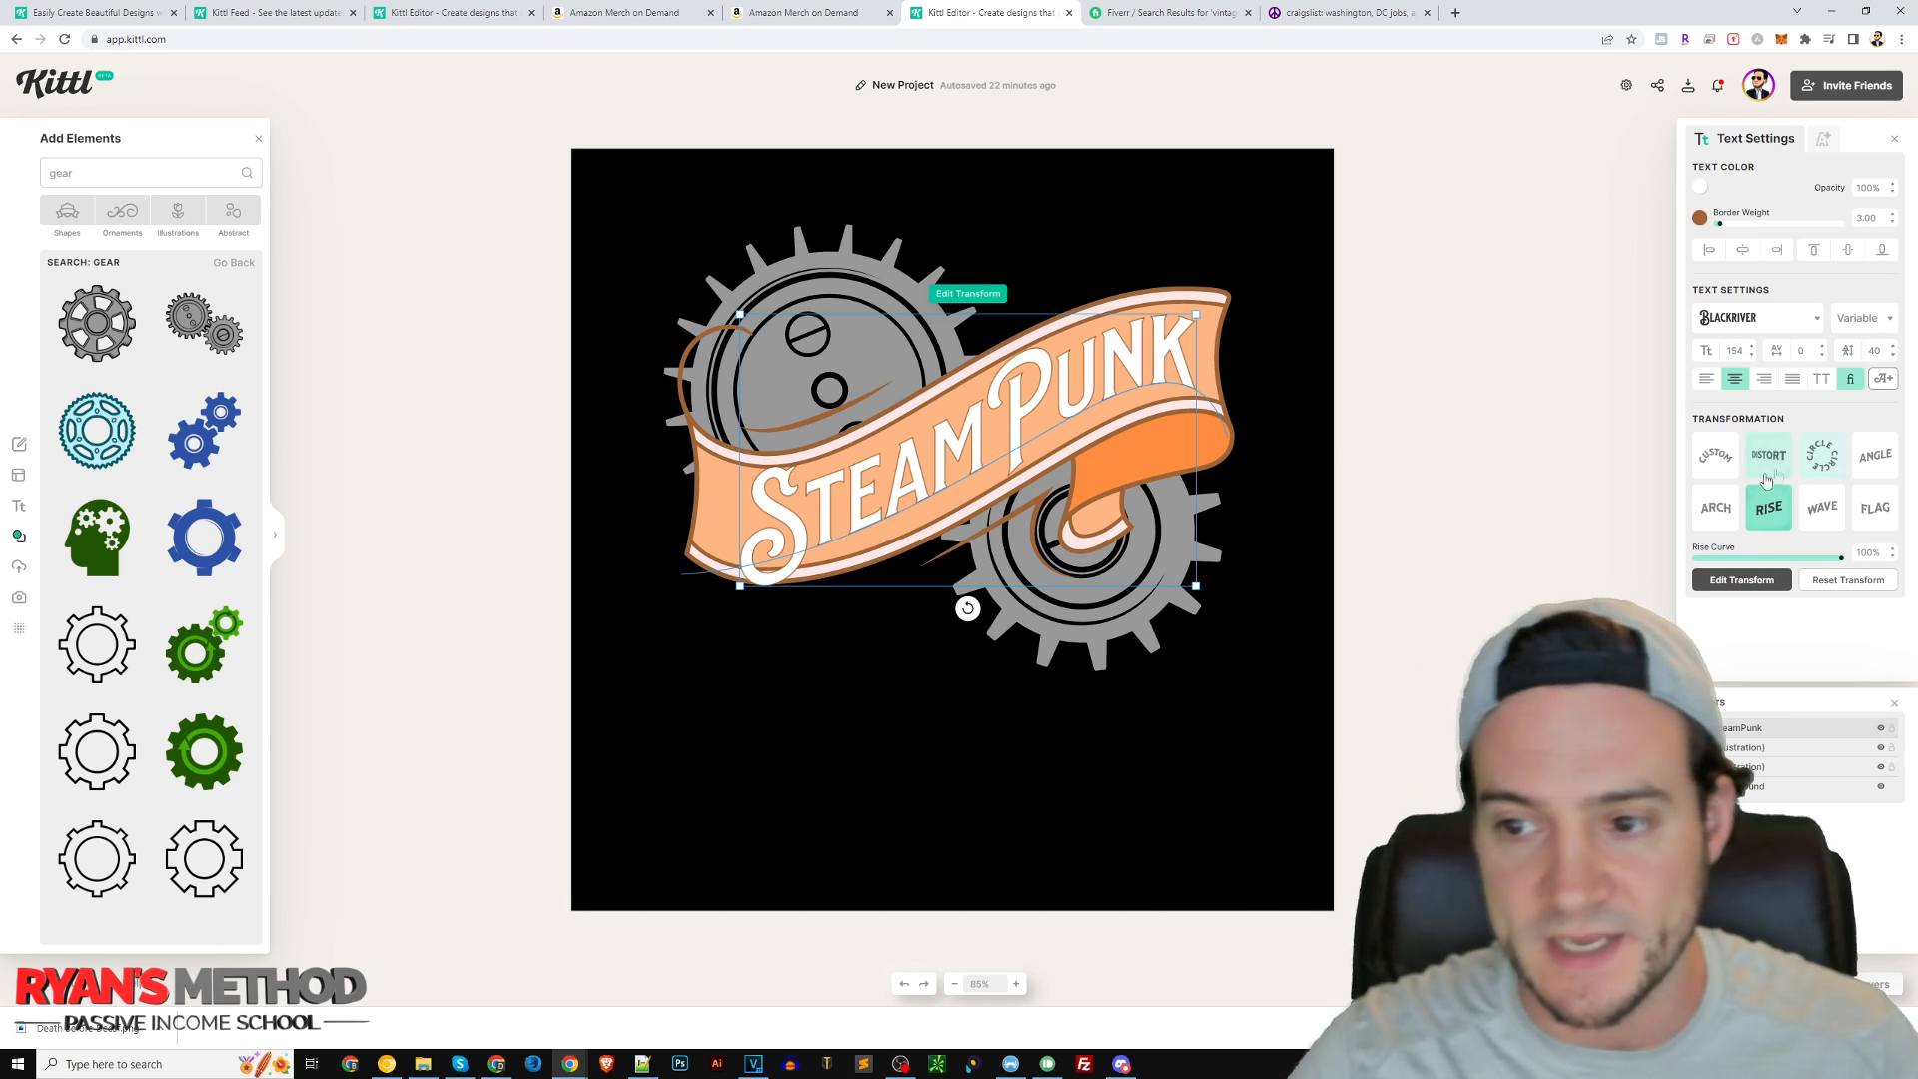
left_click(1769, 509)
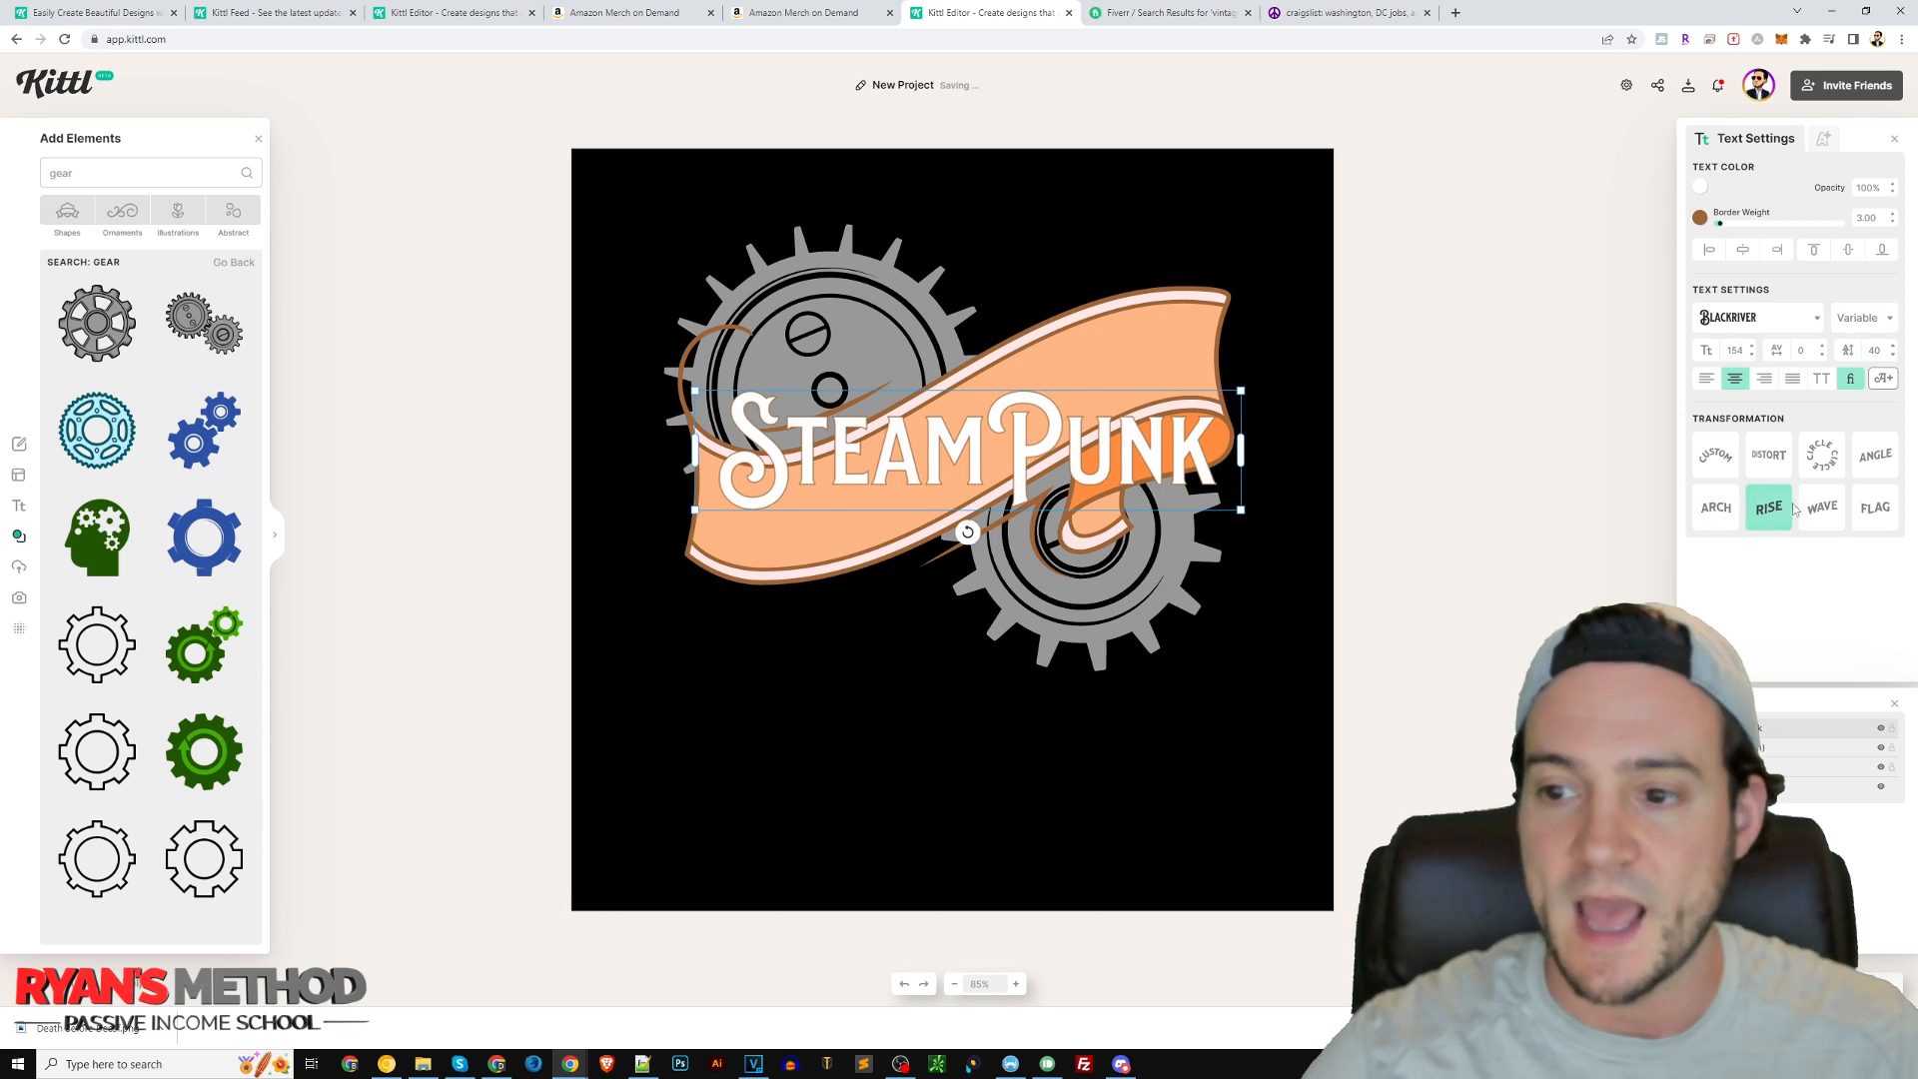
- Apply the Rise transformation to the SteamPunk text and open its transform curve for editing
left_click(1771, 507)
left_click_drag(1241, 445, 1245, 390)
mouse_move(1103, 449)
left_mouse_down()
mouse_move(1079, 415)
mouse_move(1127, 427)
left_mouse_up()
left_click(1127, 385)
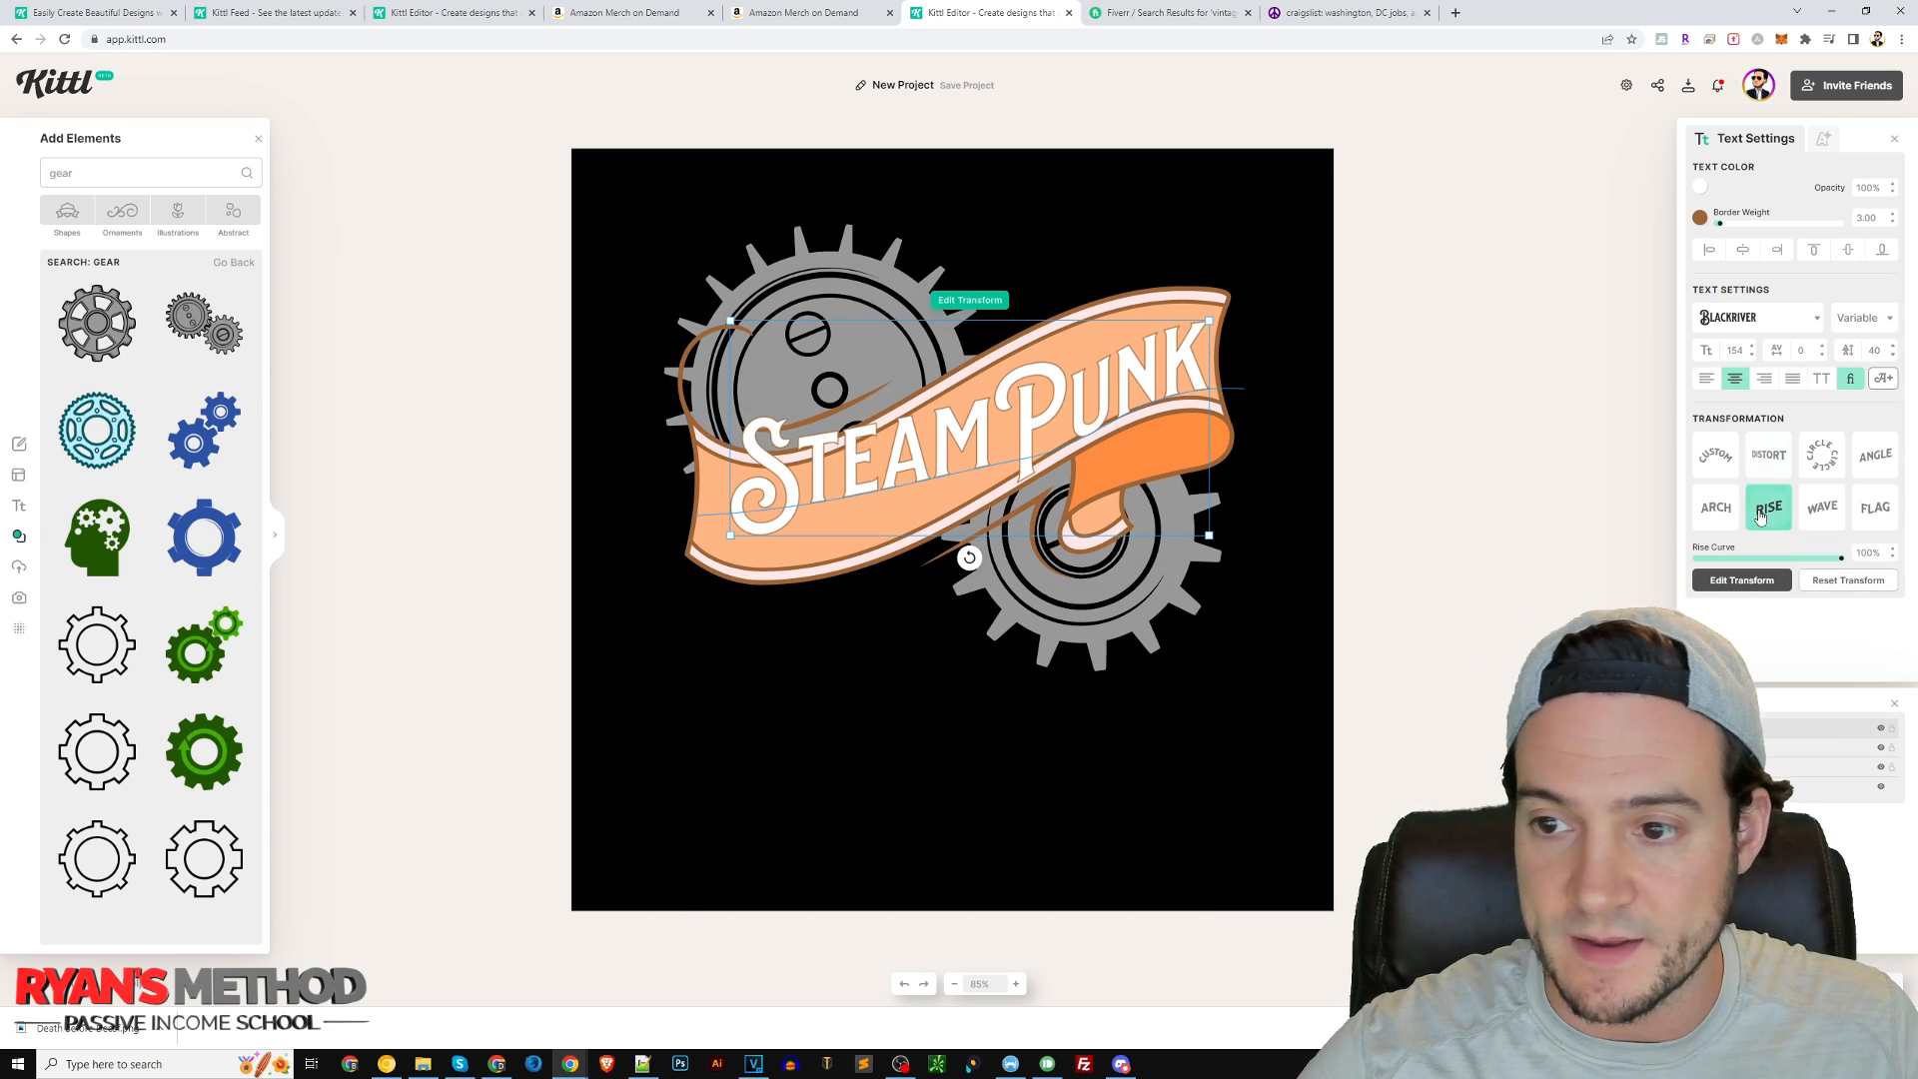
left_click(1769, 510)
left_click(1769, 510)
- Reshape the Rise curve of the SteamPunk text to follow the banner's slope and centre the lettering within the ribbon
left_click_drag(1244, 422, 1225, 393)
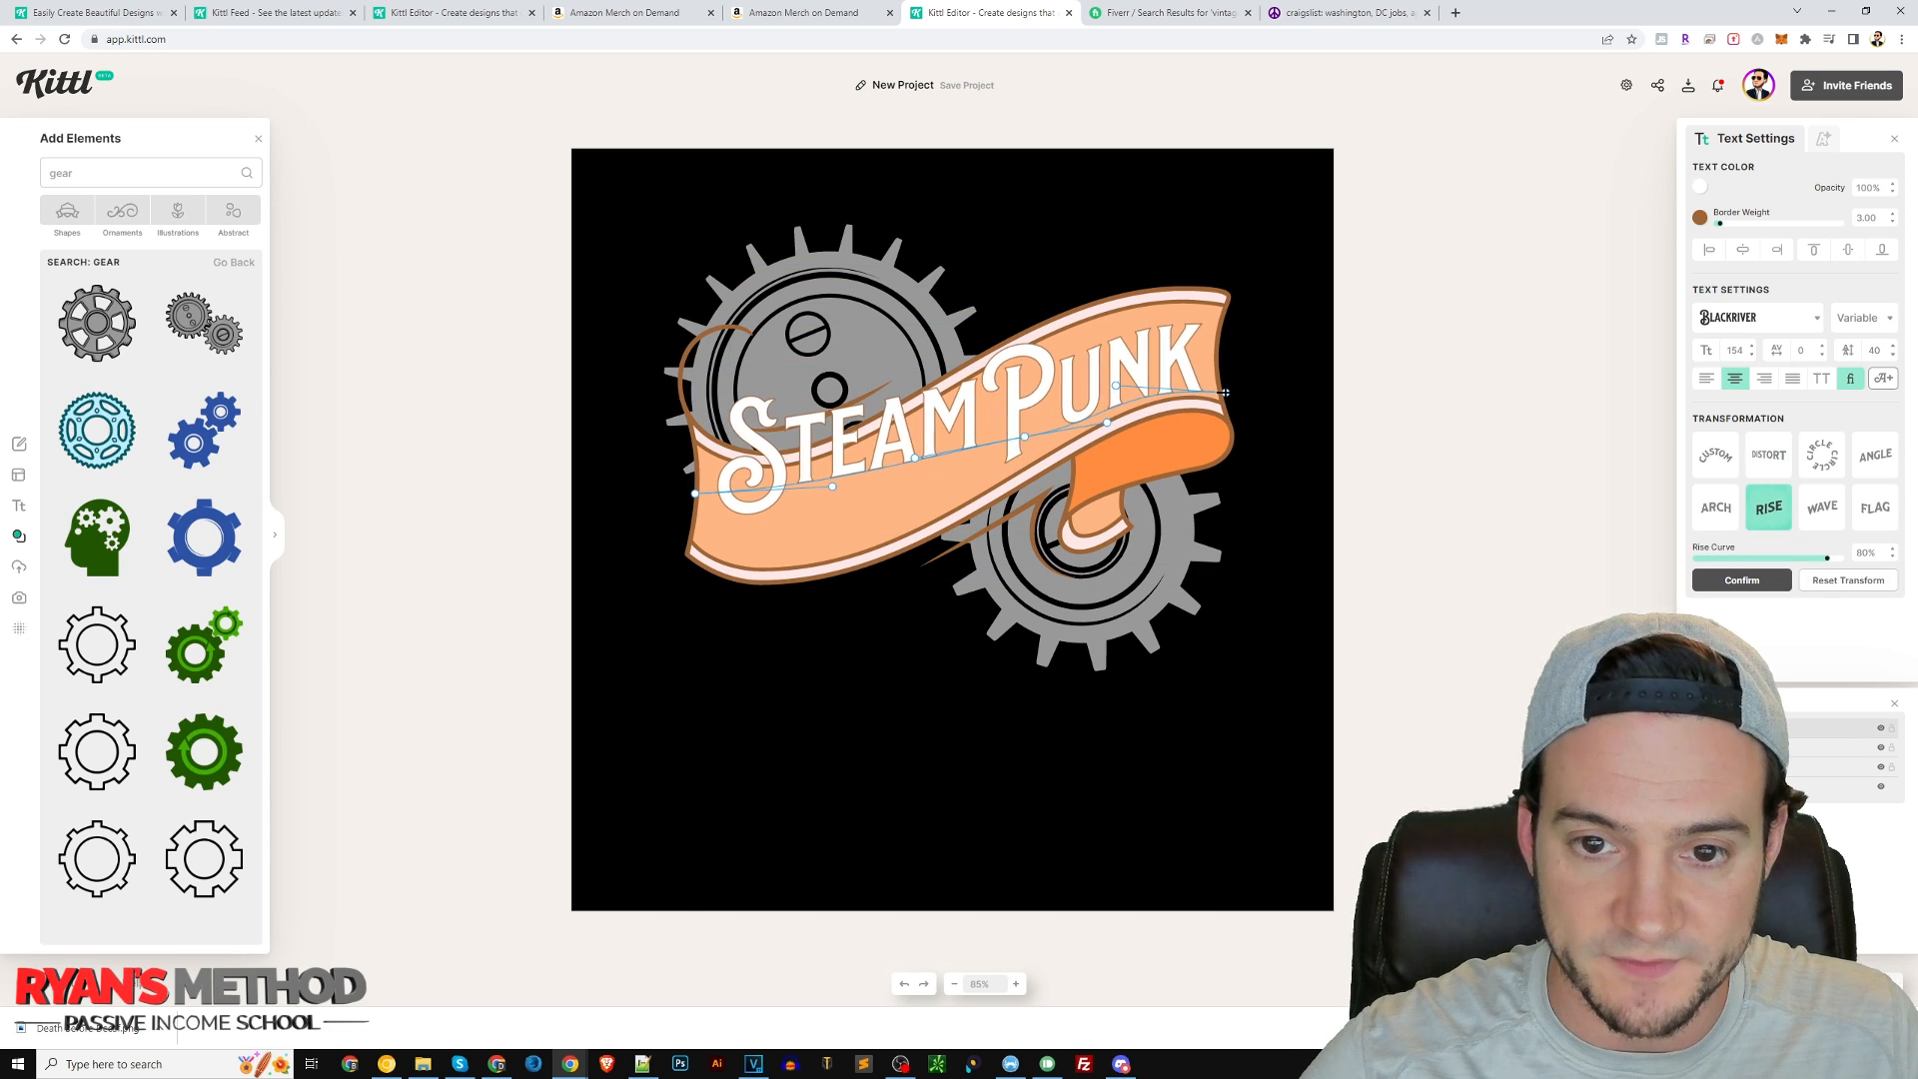
left_click_drag(695, 494, 687, 535)
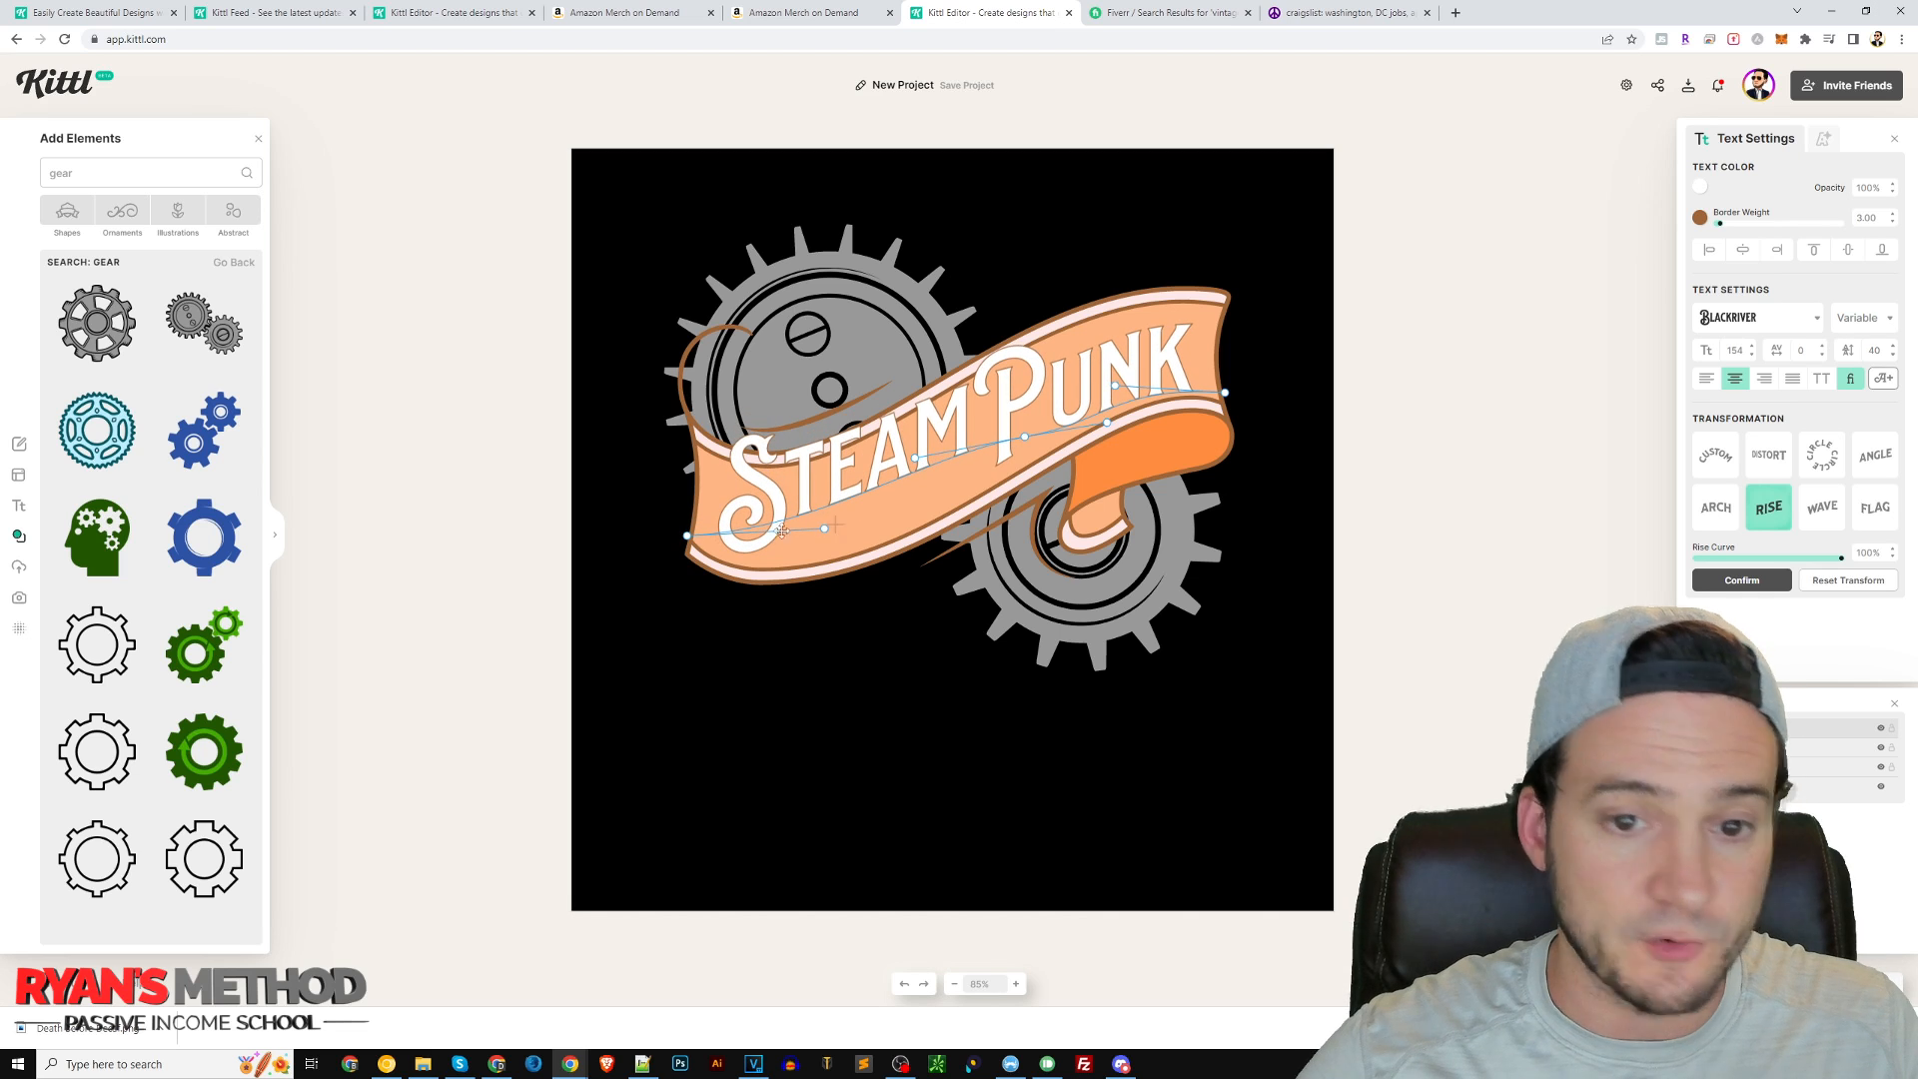
left_click_drag(911, 495, 913, 498)
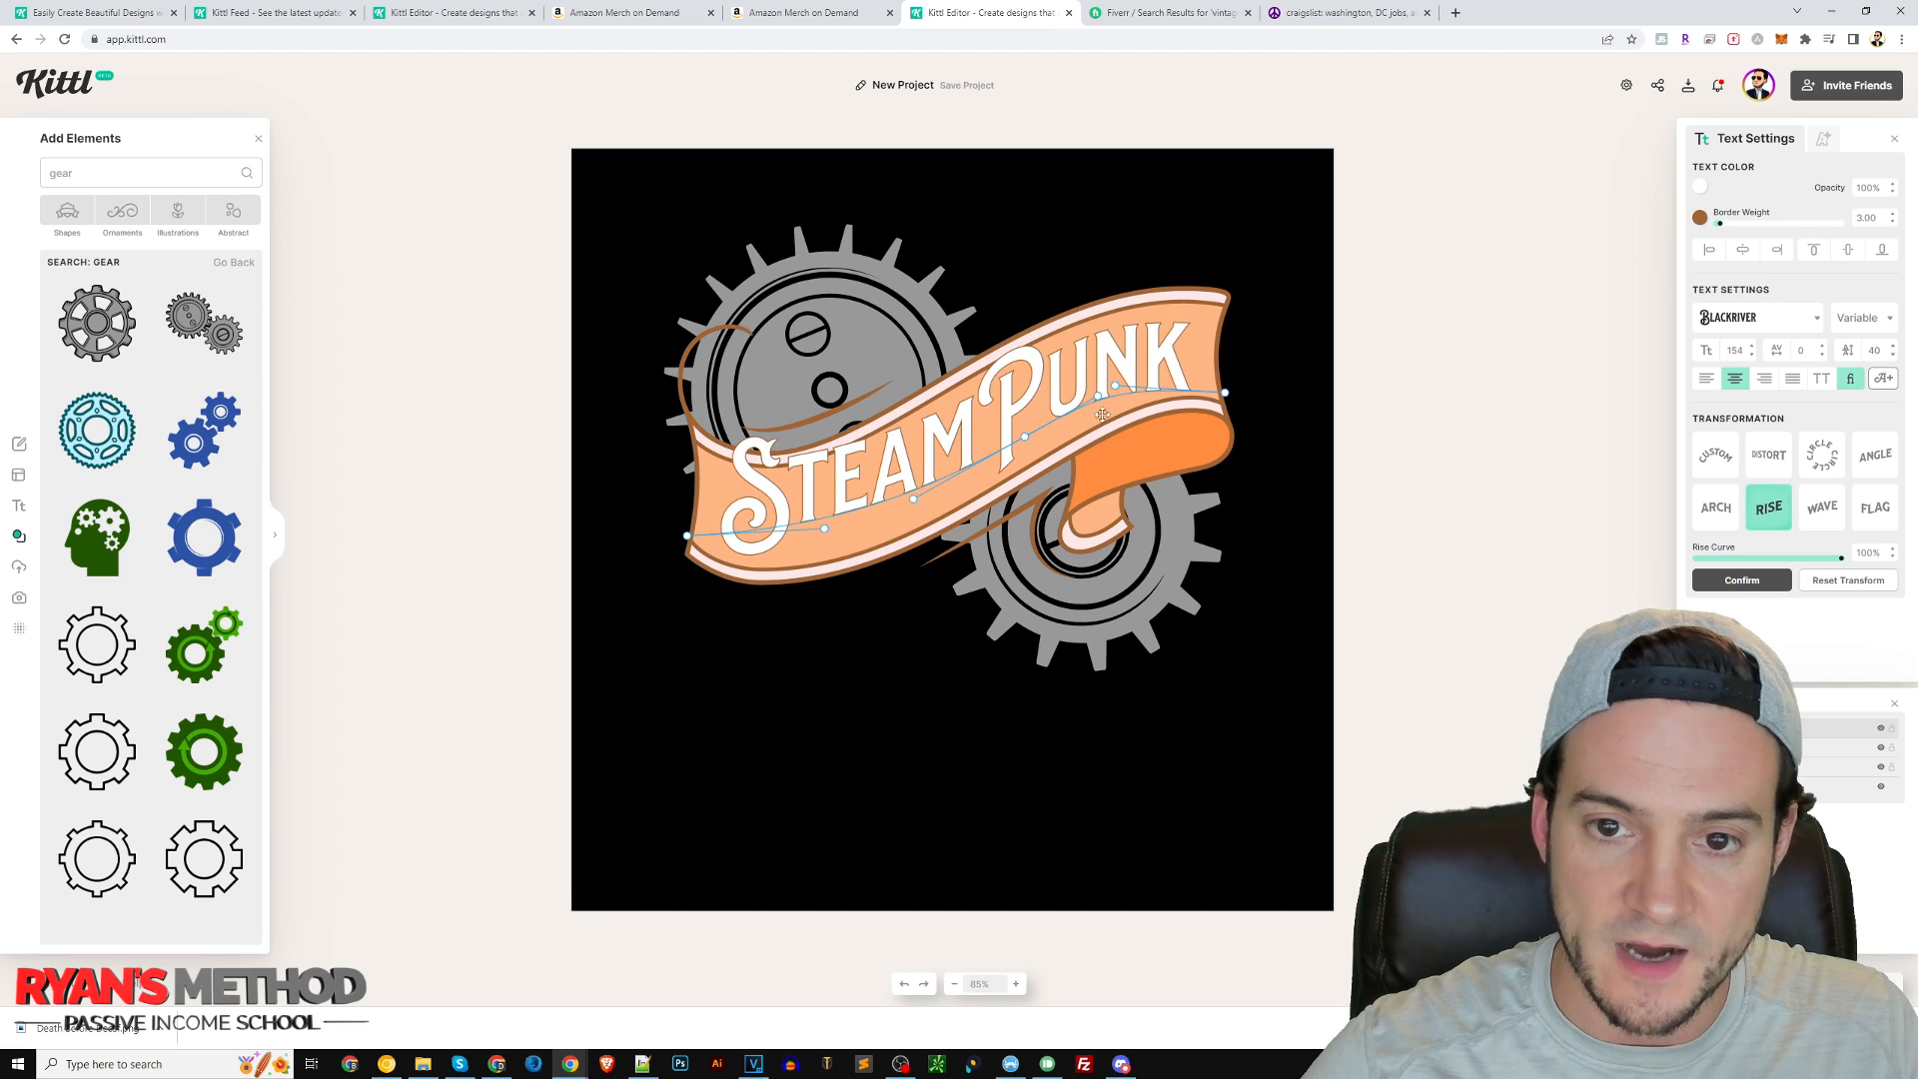
left_click_drag(1052, 398, 1062, 392)
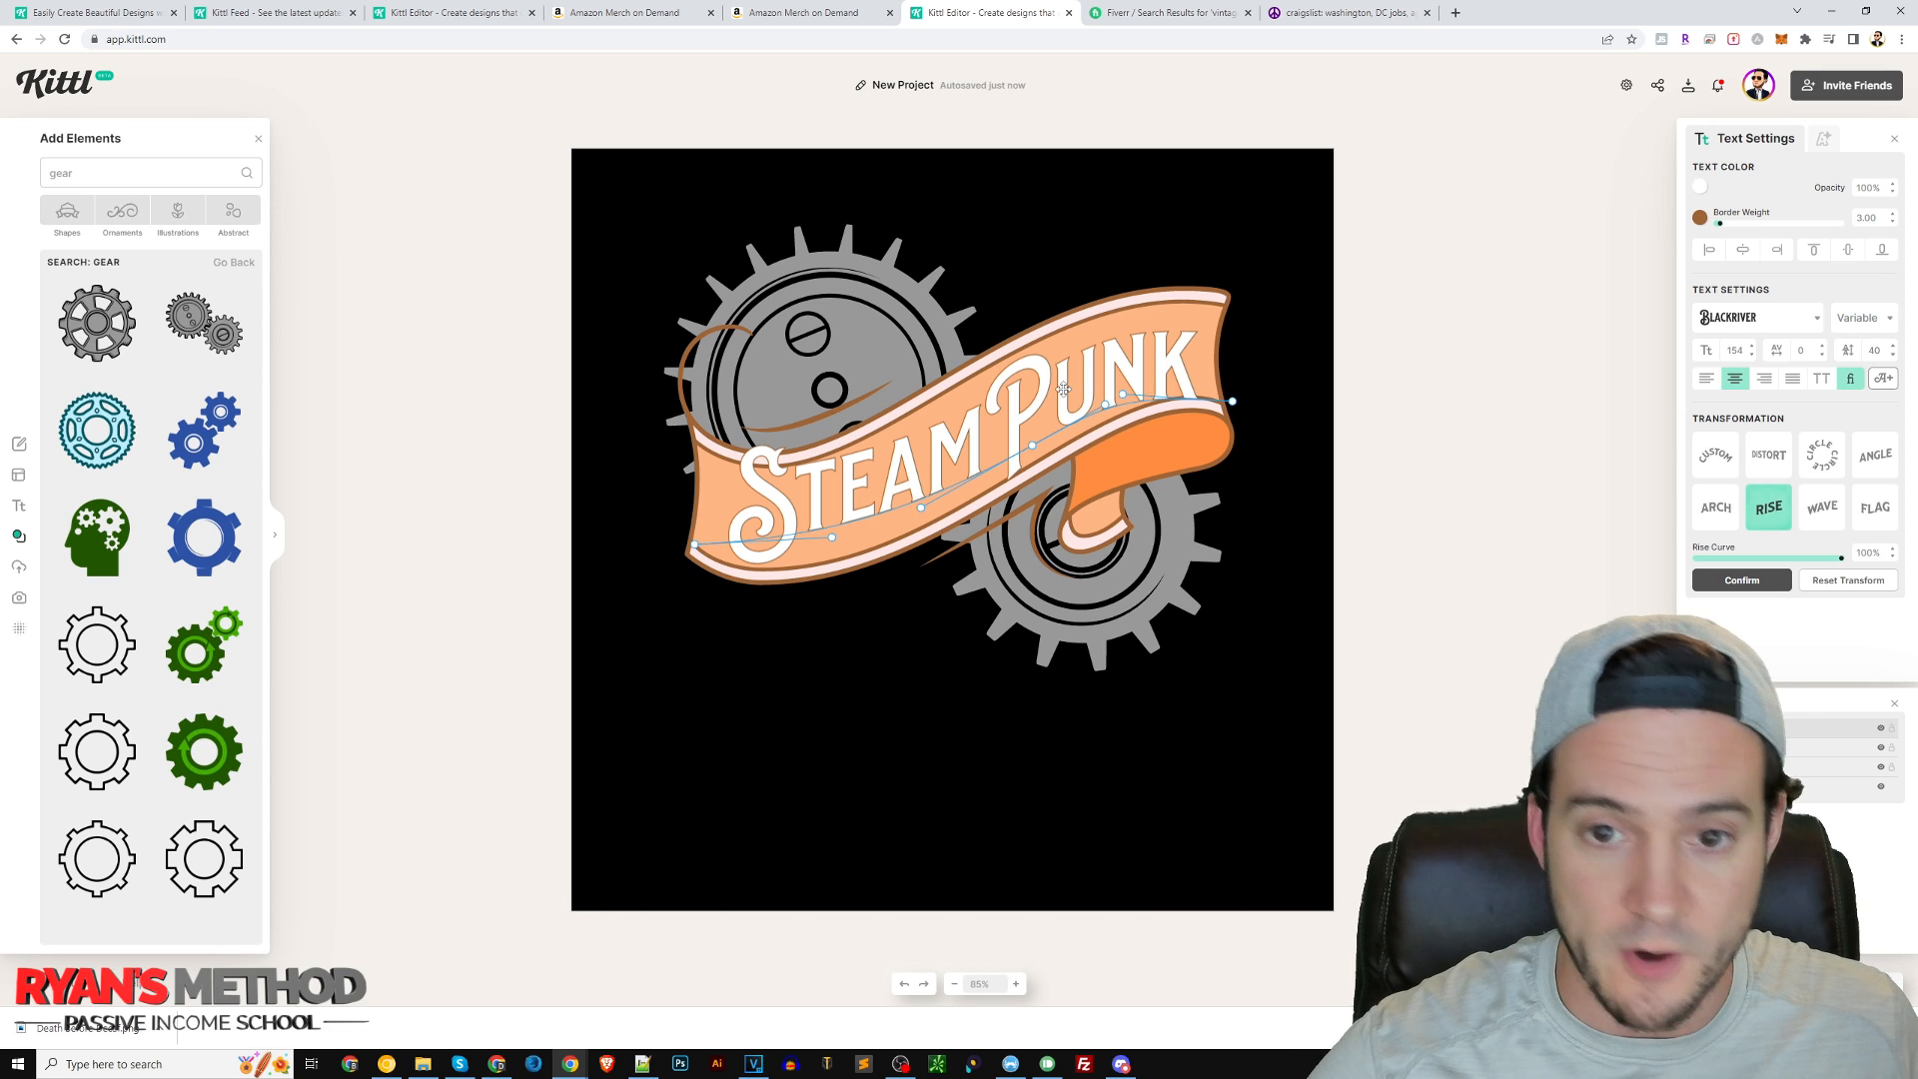
right_click(623, 244)
right_click(498, 428)
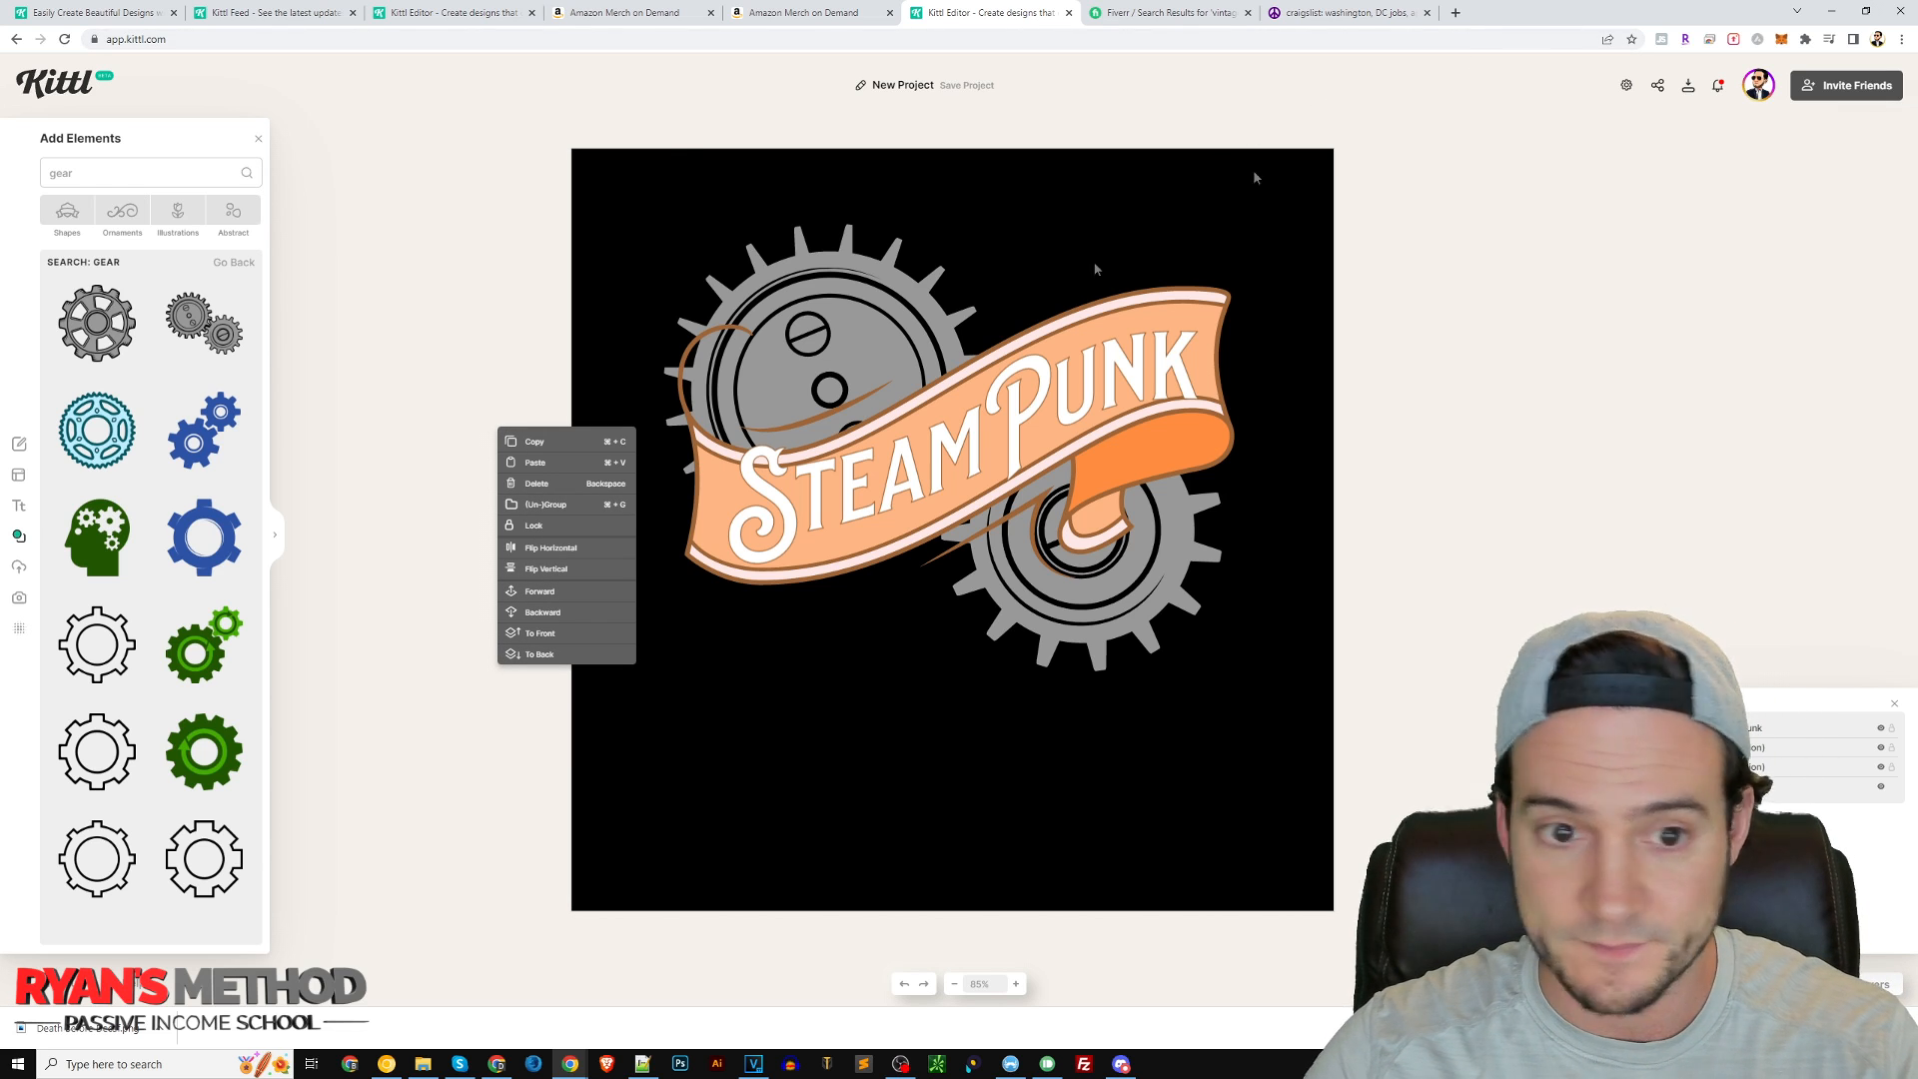
key("ctrl+shift+i")
left_click(12, 759)
left_click(785, 481)
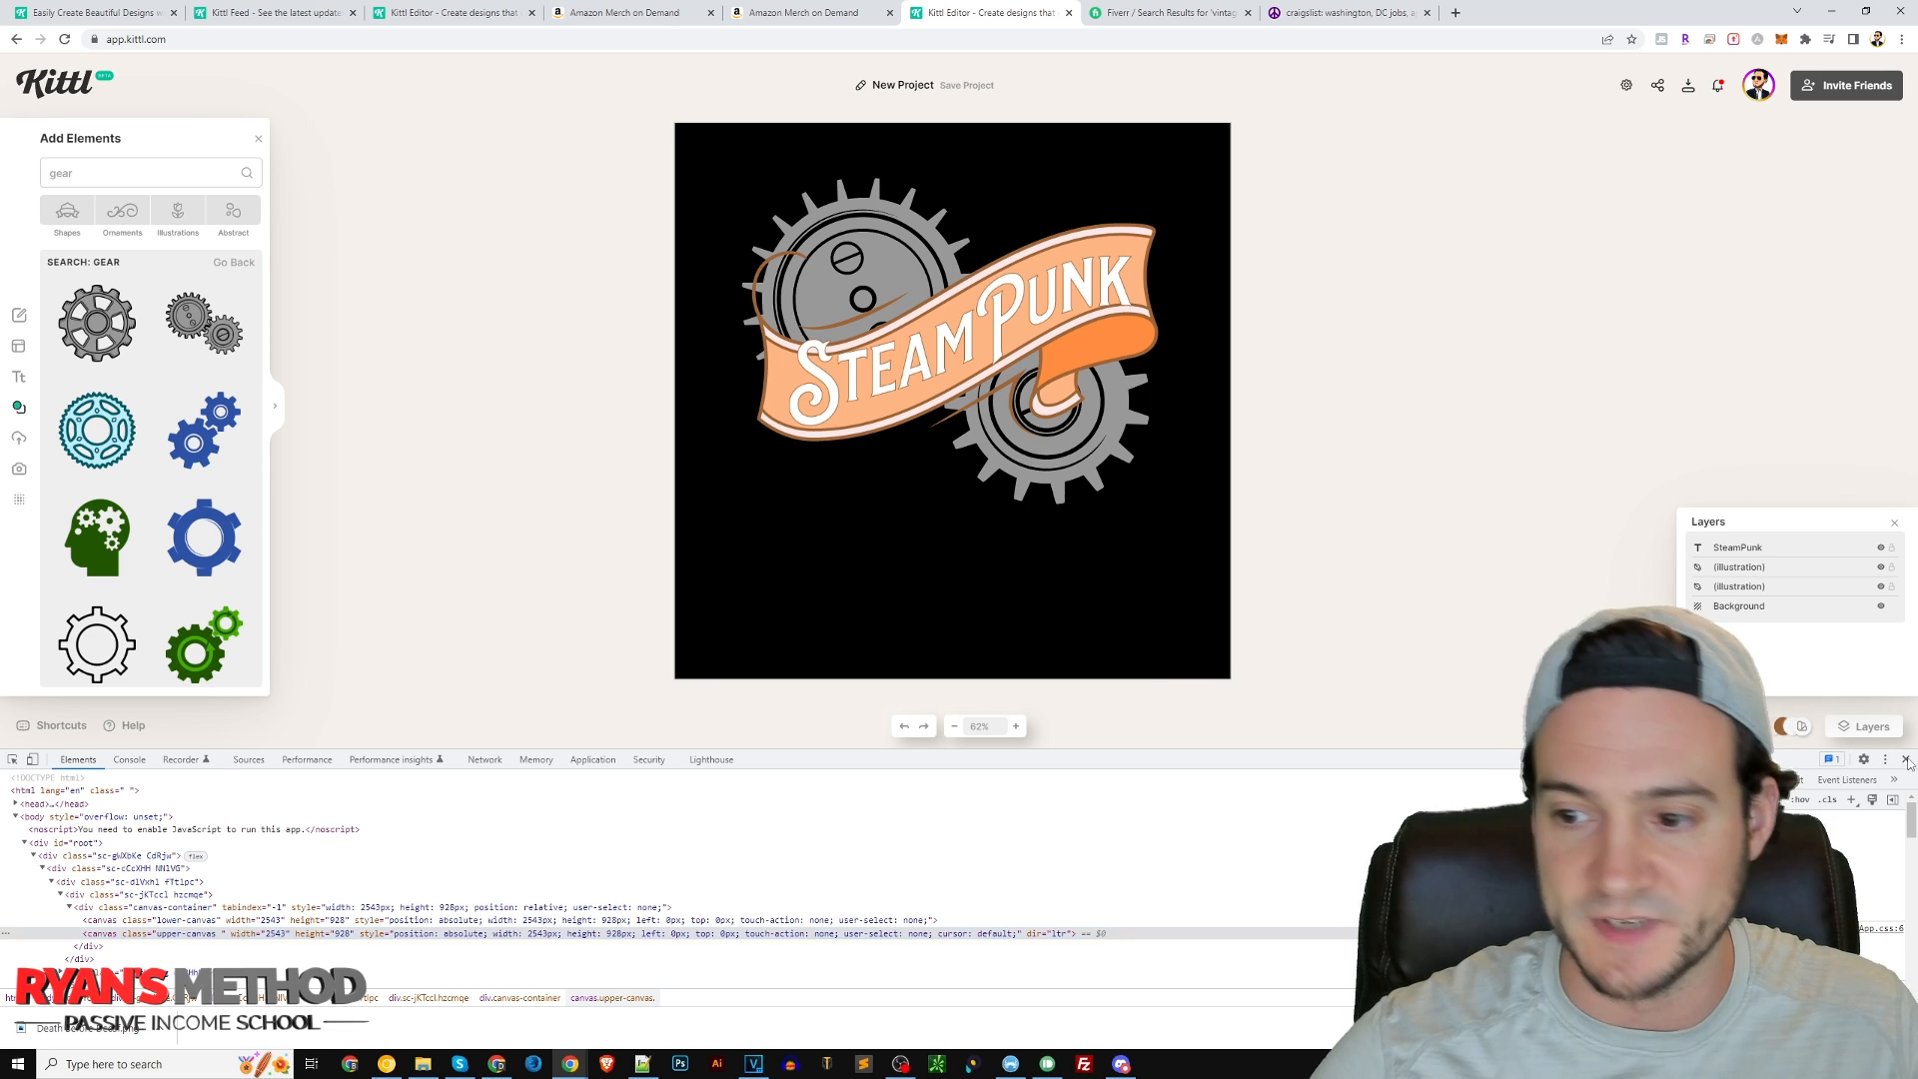
key("ctrl+shift+i")
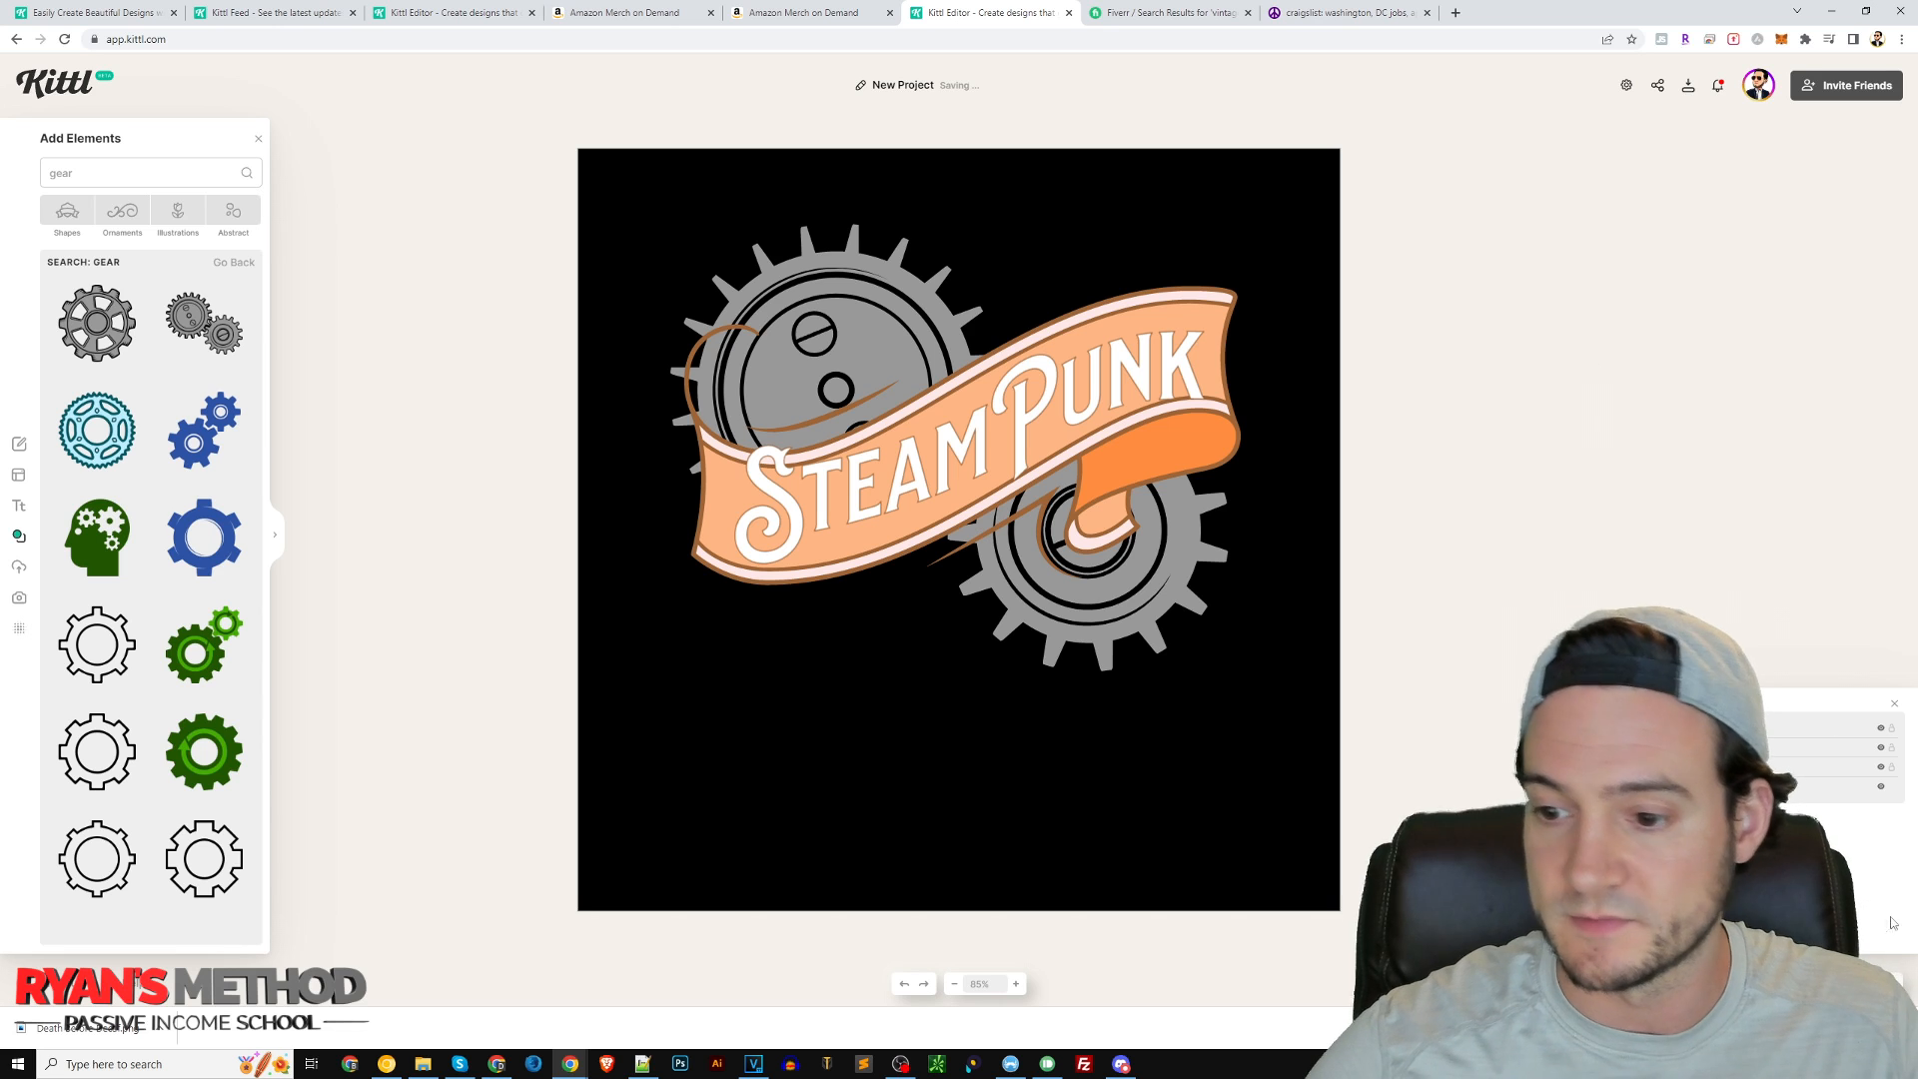
- Select the SteamPunk text on the banner
left_click(1010, 408)
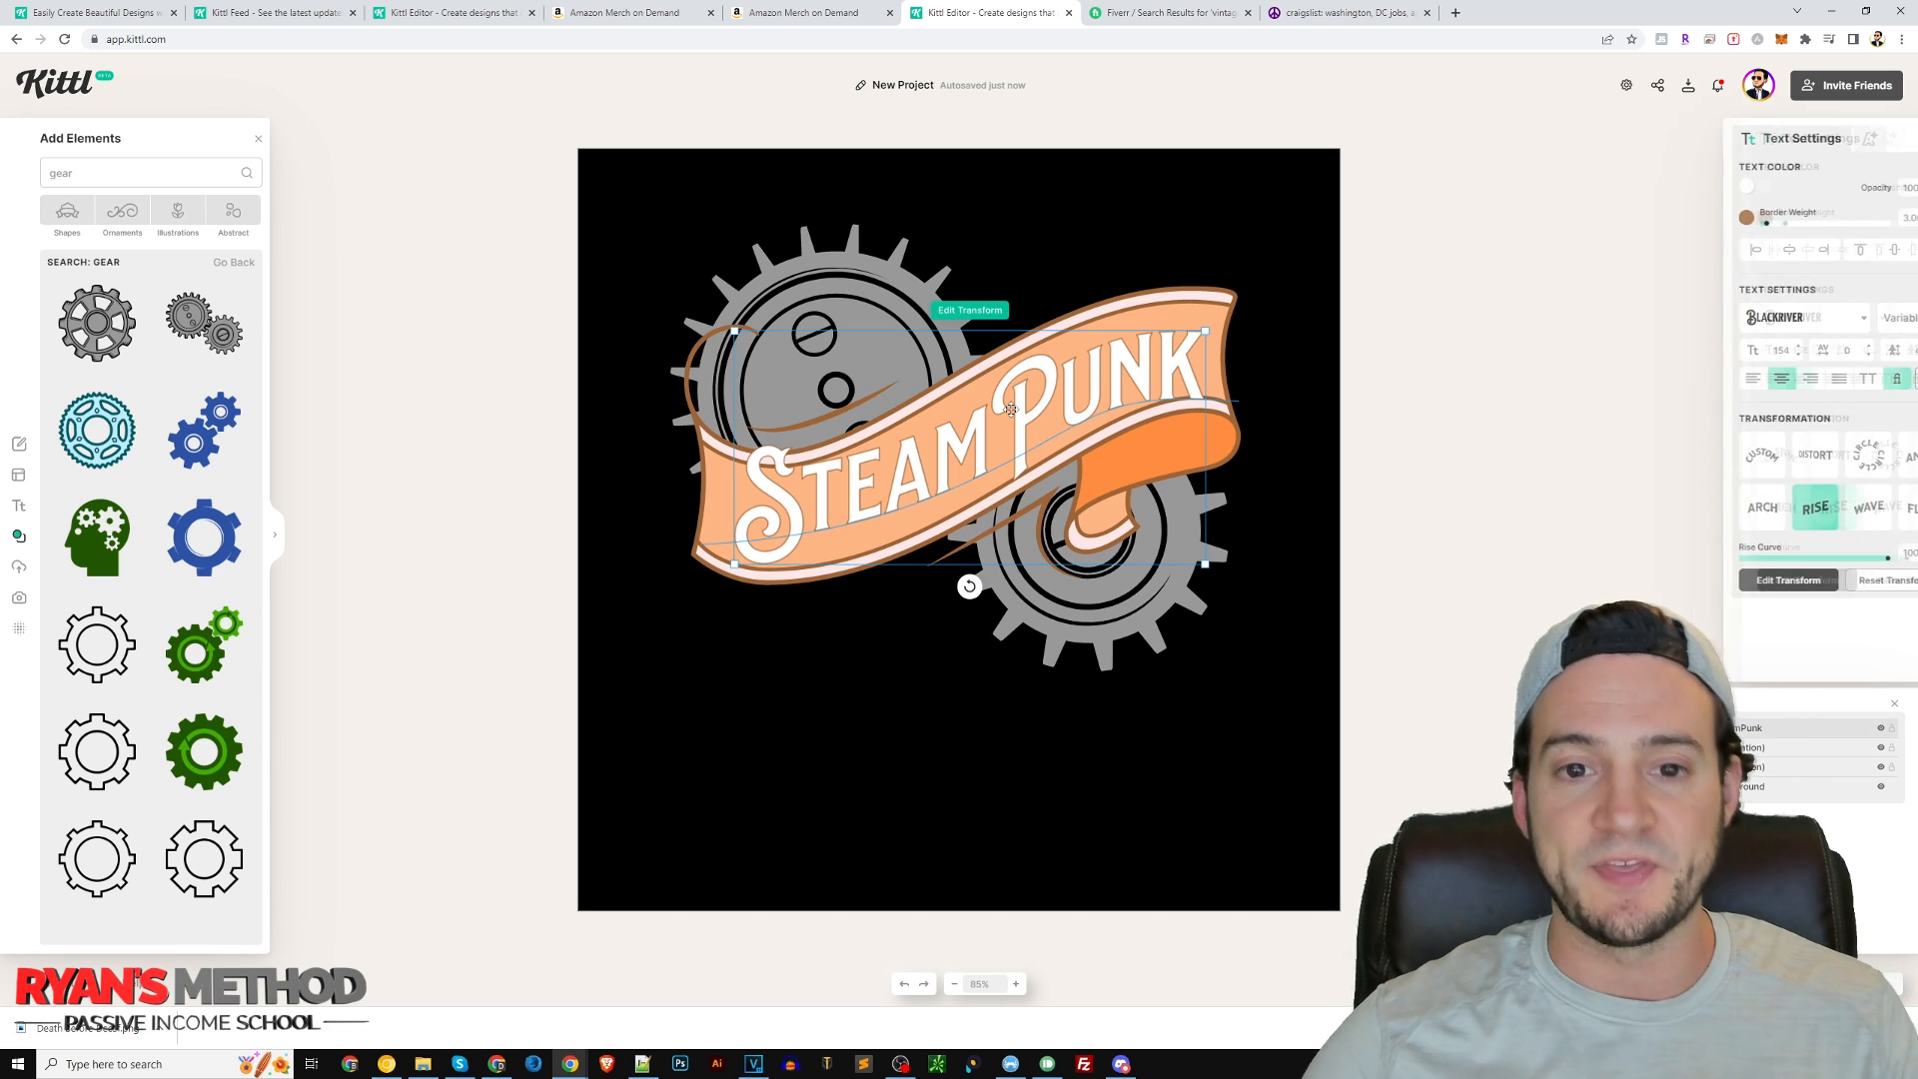